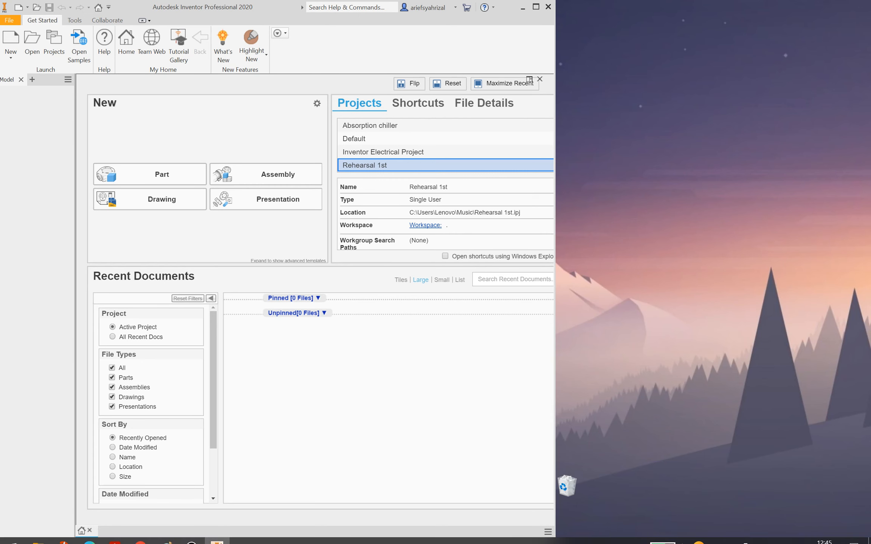
# Bring up the open browser windows from the Edge taskbar icon
pyautogui.click(87, 533)
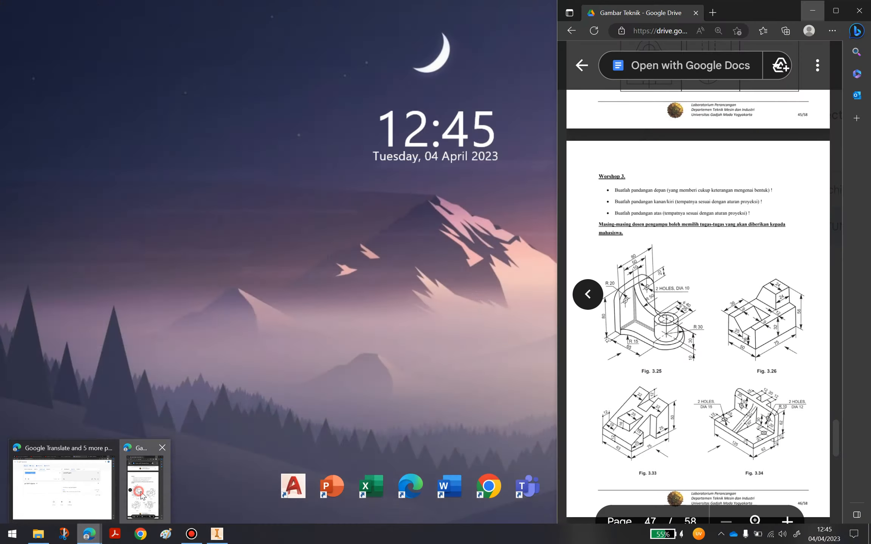
# Show the Drive PDF at page 47's Workshop 3 figures, then close Inventor's project list unchanged
pyautogui.click(66, 481)
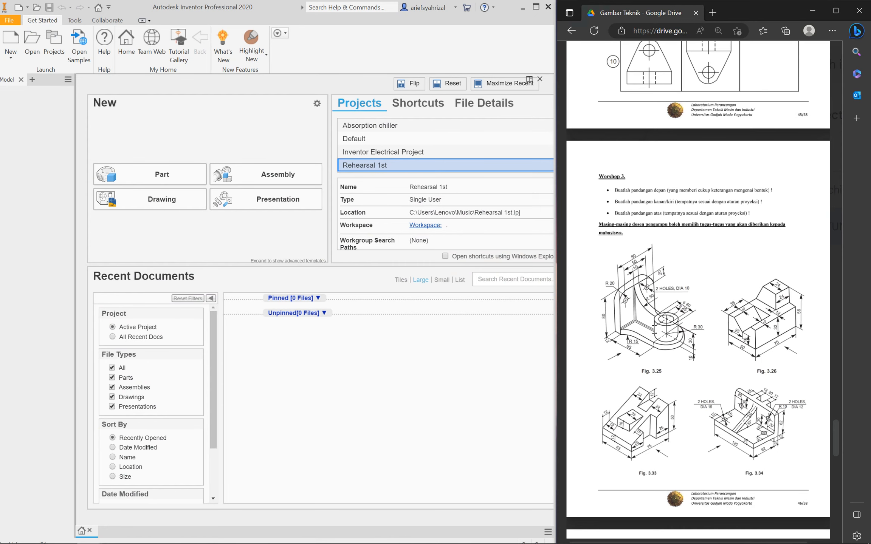
pyautogui.scroll(-1, 752, 443)
pyautogui.scroll(2, 752, 443)
pyautogui.scroll(-1, 752, 443)
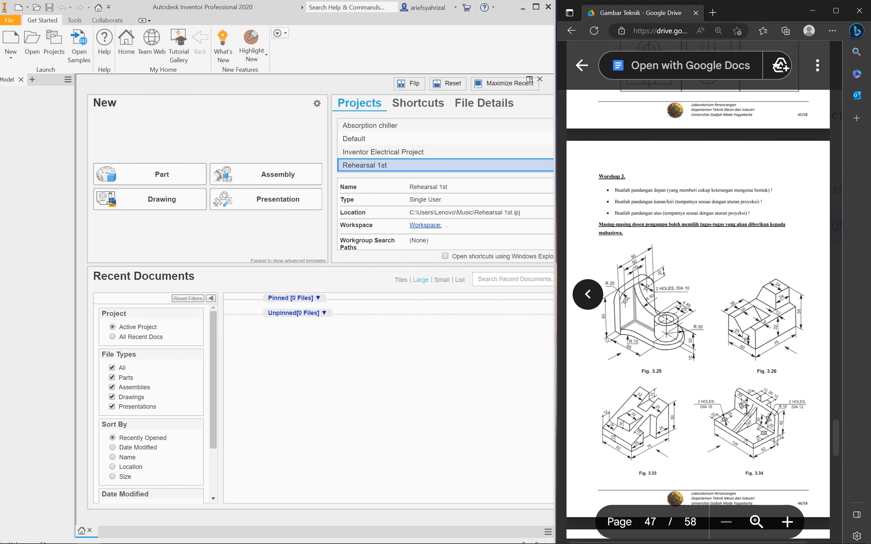
pyautogui.click(55, 43)
pyautogui.click(492, 90)
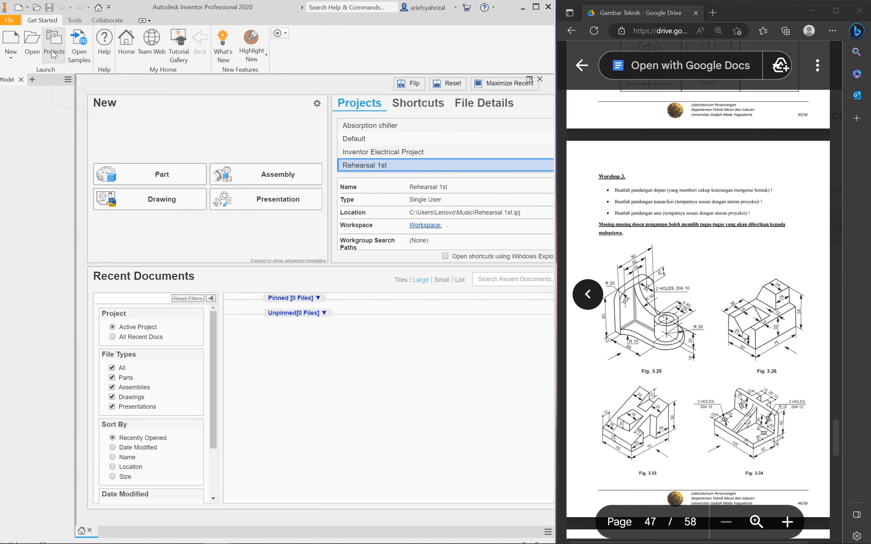
pyautogui.click(64, 55)
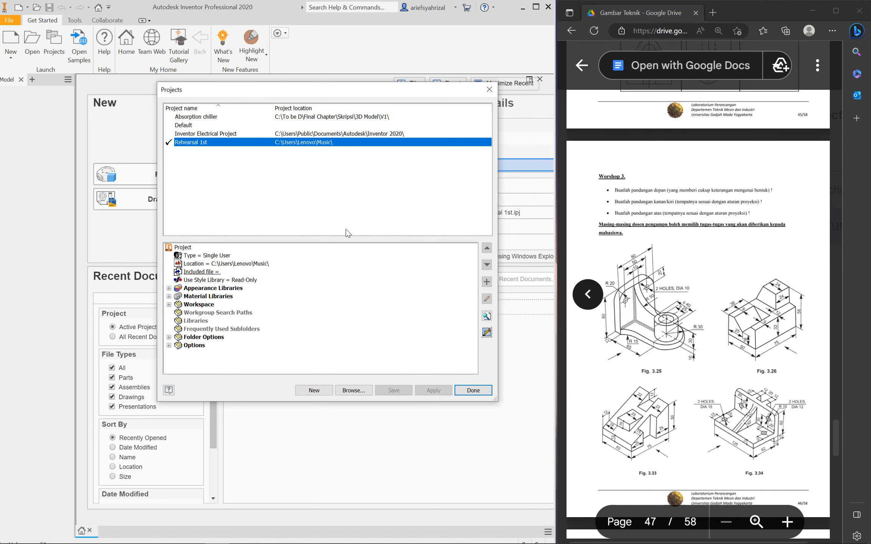
pyautogui.click(489, 90)
pyautogui.click(60, 45)
pyautogui.click(315, 392)
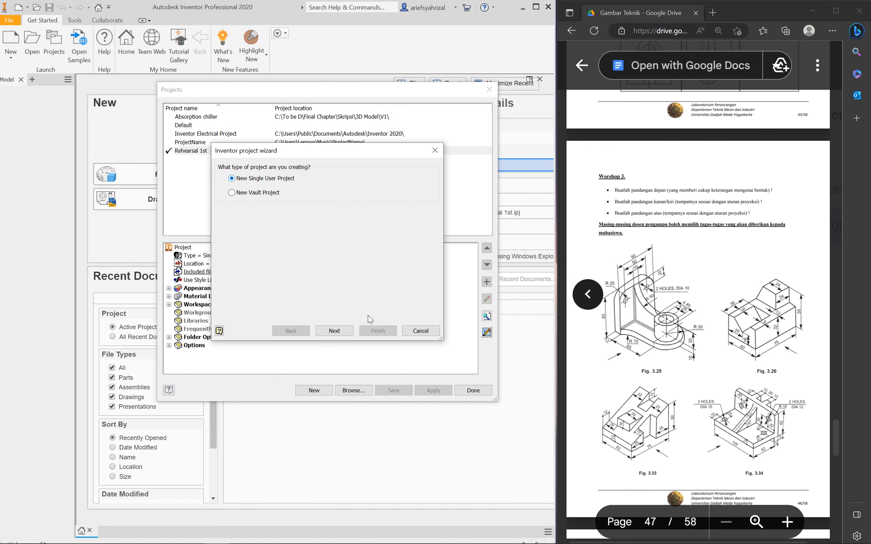
pyautogui.click(334, 331)
pyautogui.click(271, 187)
pyautogui.doubleClick(271, 187)
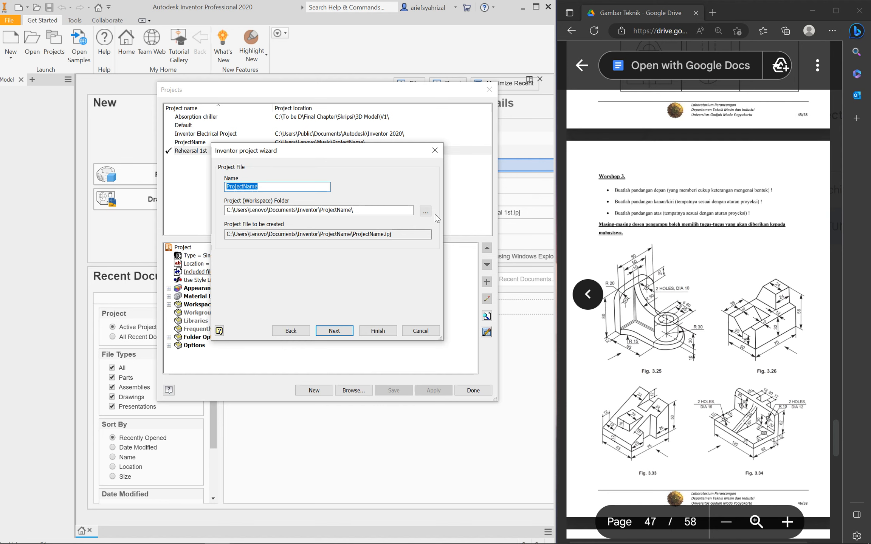
pyautogui.click(385, 211)
pyautogui.click(426, 211)
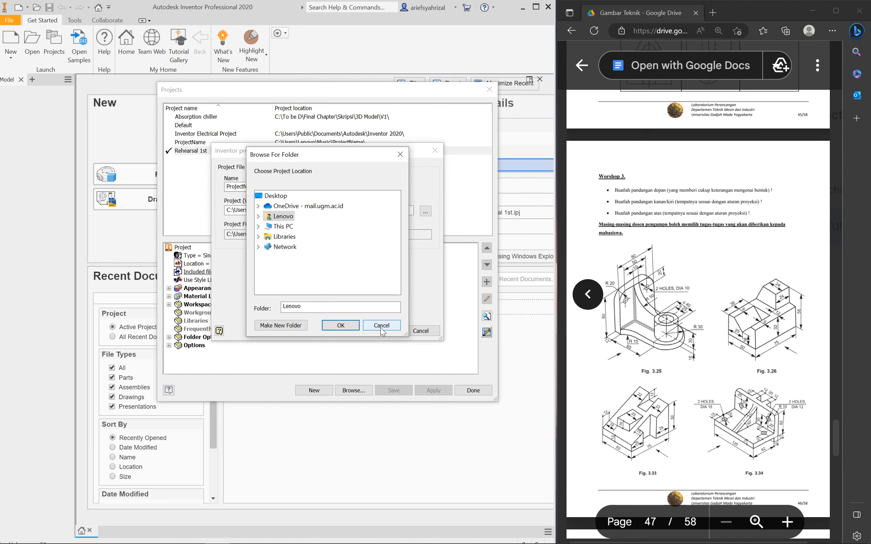
pyautogui.click(381, 326)
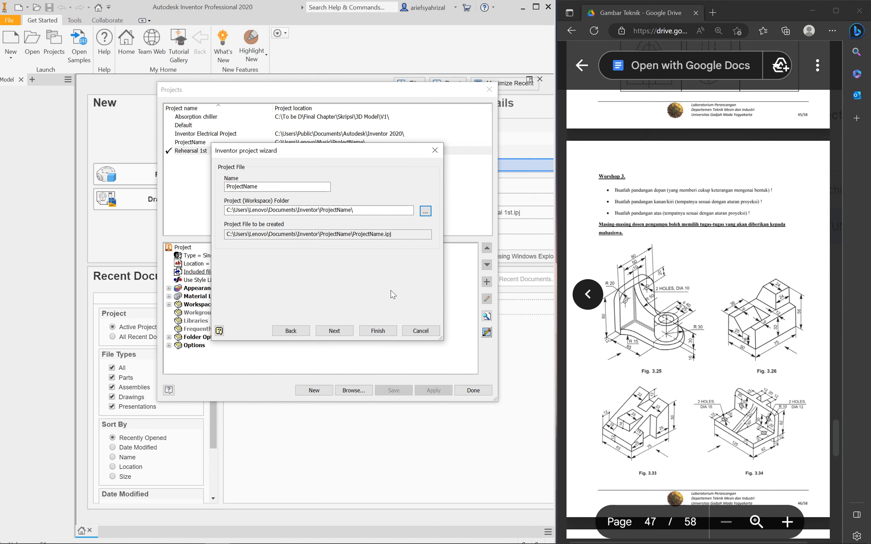
pyautogui.click(334, 332)
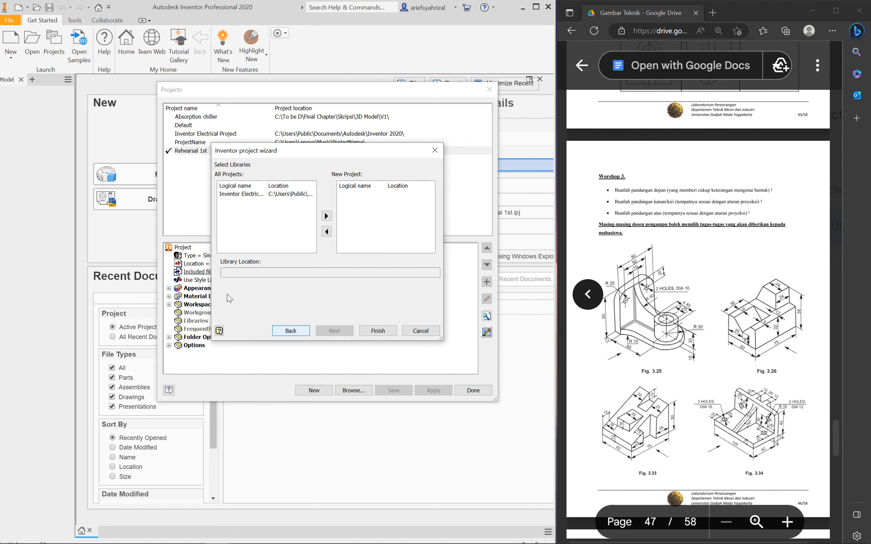
pyautogui.click(420, 331)
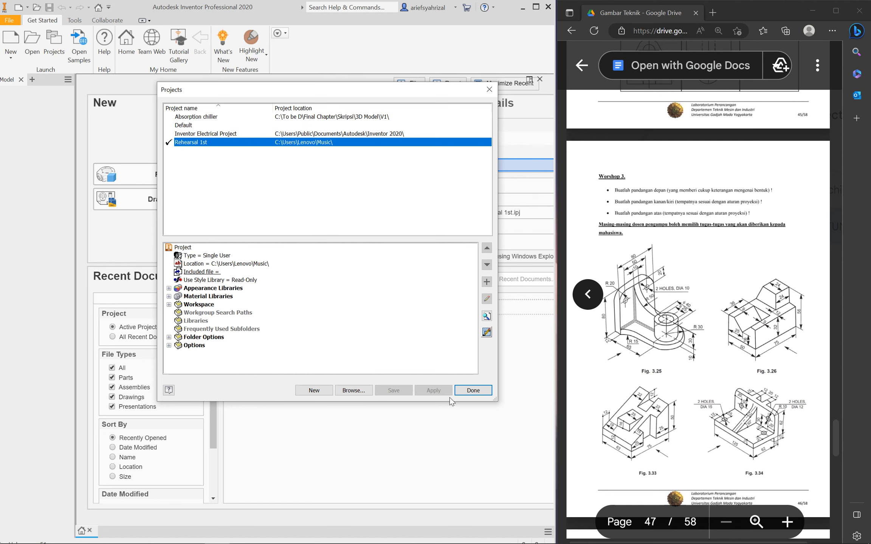
pyautogui.click(473, 389)
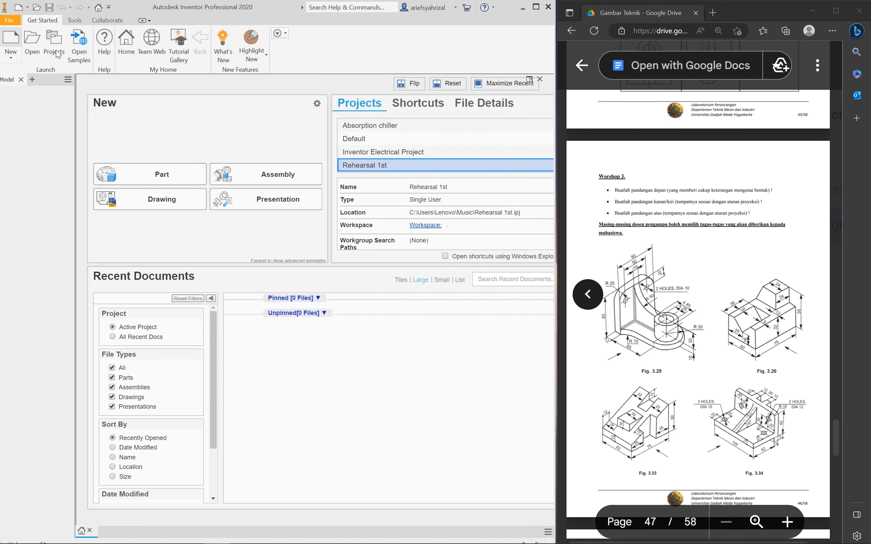
# Create Part3 from the Metric Standard (mm).ipt template
pyautogui.click(11, 38)
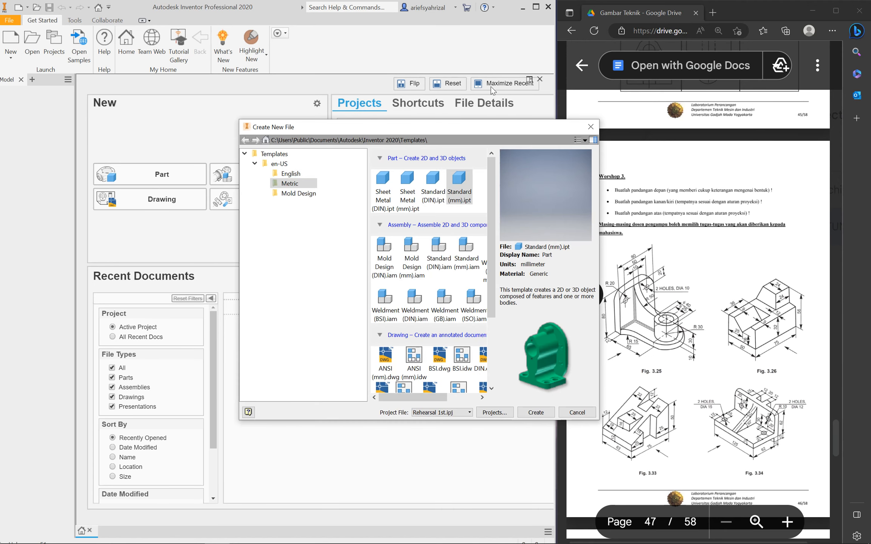
pyautogui.moveTo(404, 129); pyautogui.dragTo(193, 120)
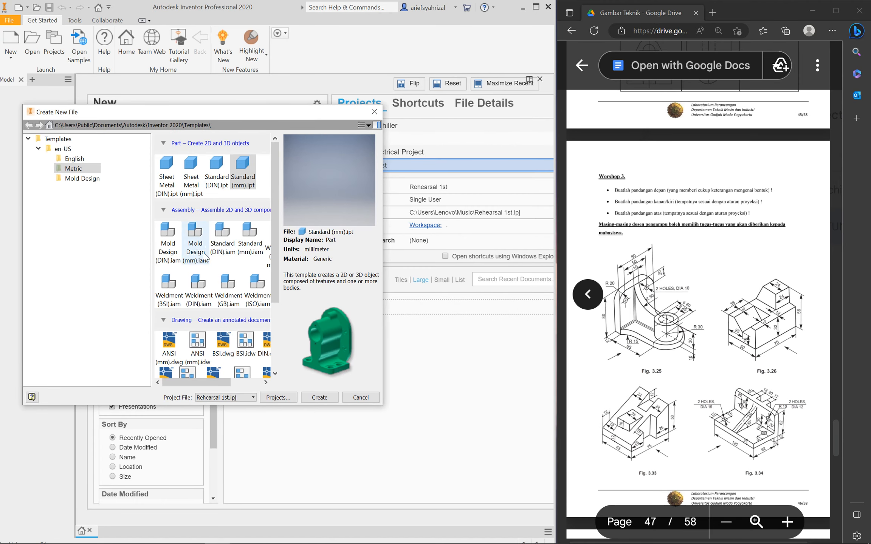
pyautogui.scroll(-3, 204, 270)
pyautogui.scroll(3, 206, 272)
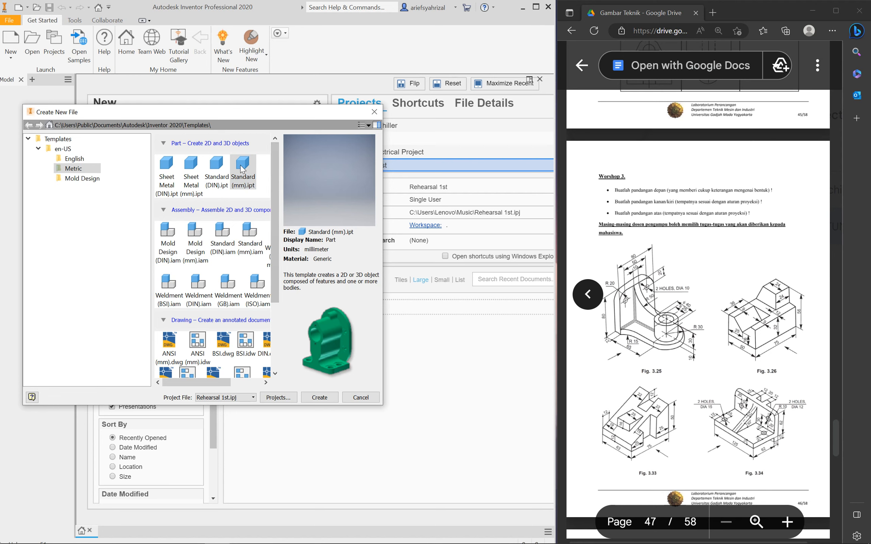
pyautogui.scroll(-1, 213, 249)
pyautogui.scroll(1, 210, 246)
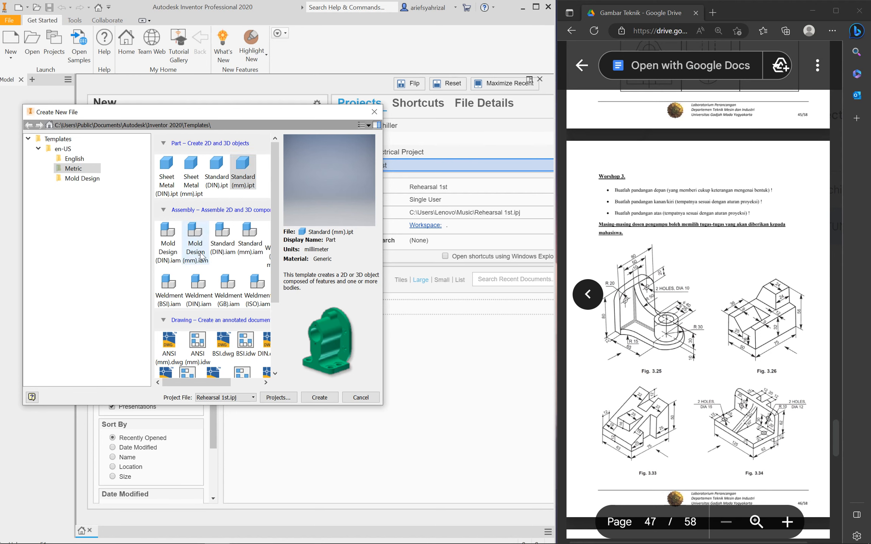
pyautogui.scroll(-1, 171, 298)
pyautogui.scroll(-1, 174, 306)
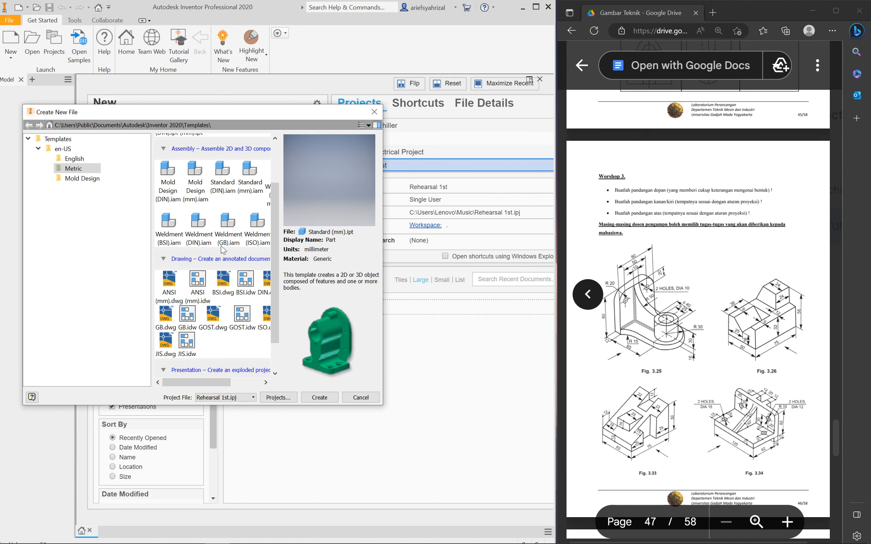
pyautogui.scroll(3, 247, 295)
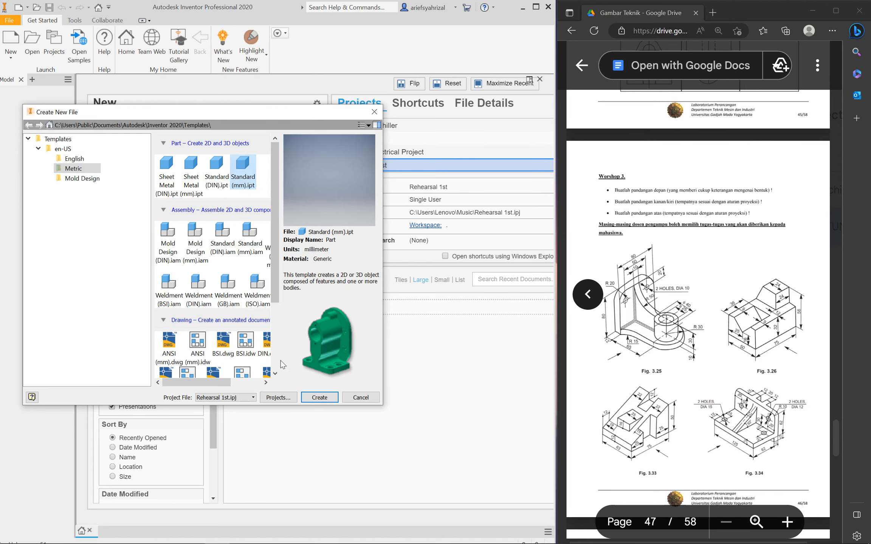
pyautogui.click(320, 399)
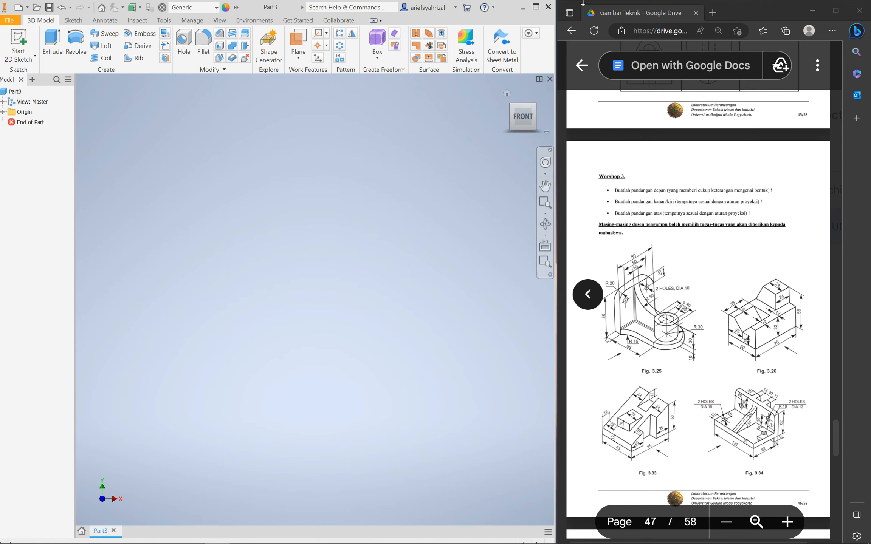
# Tile Inventor on the left half and the reference PDF on the right, then show the sketch types
pyautogui.click(536, 7)
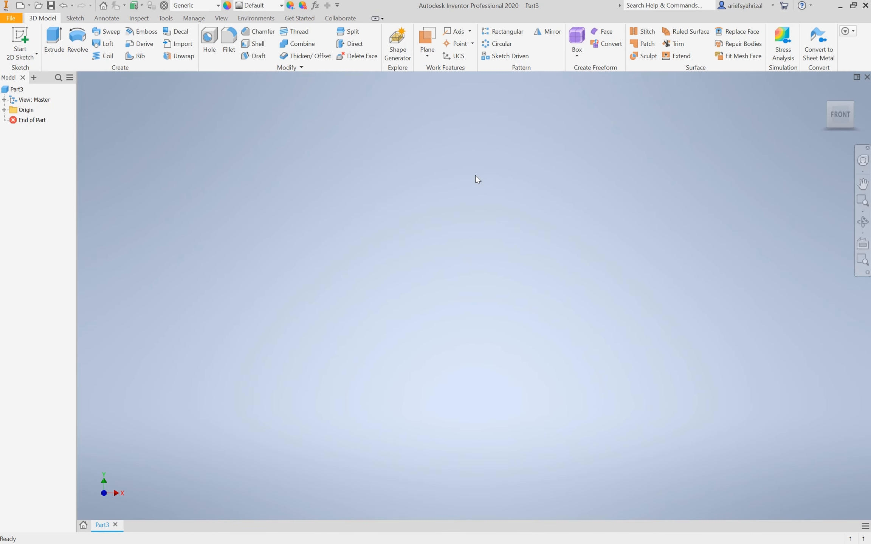
pyautogui.press('super+Left')
pyautogui.click(452, 224)
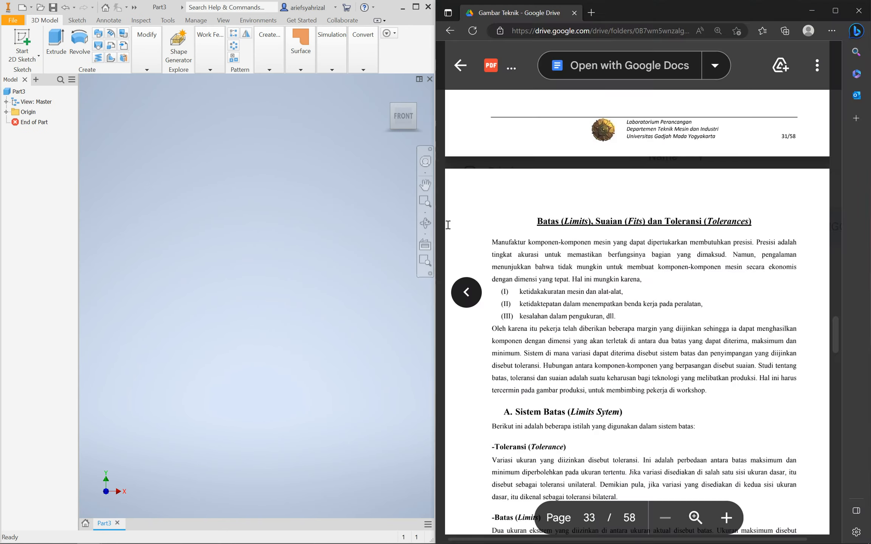
pyautogui.moveTo(439, 227); pyautogui.dragTo(555, 224)
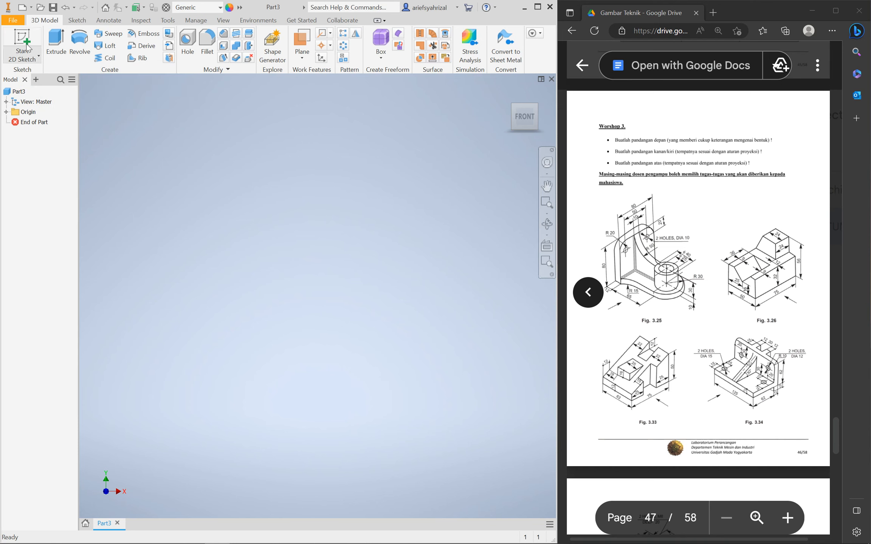
pyautogui.click(21, 58)
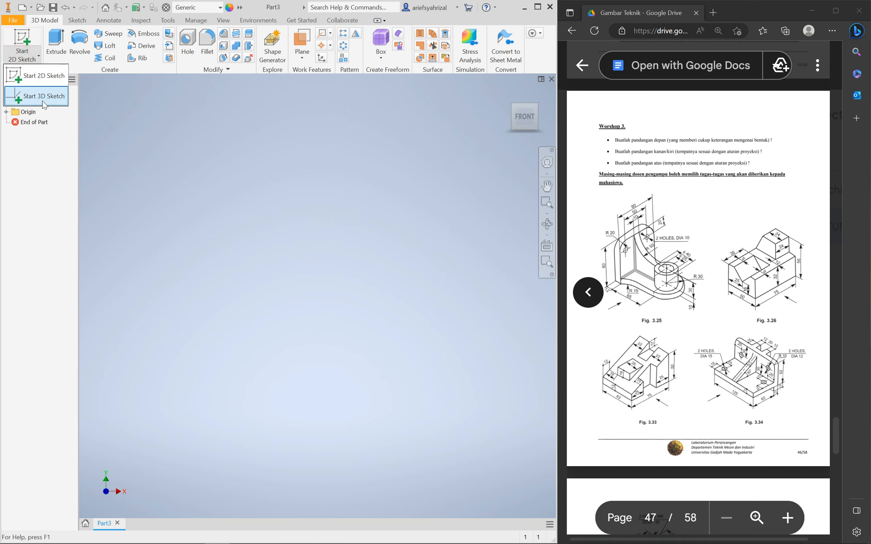
# Start a 2D sketch on the YZ origin plane and zoom the reference drawing in twice
pyautogui.click(35, 81)
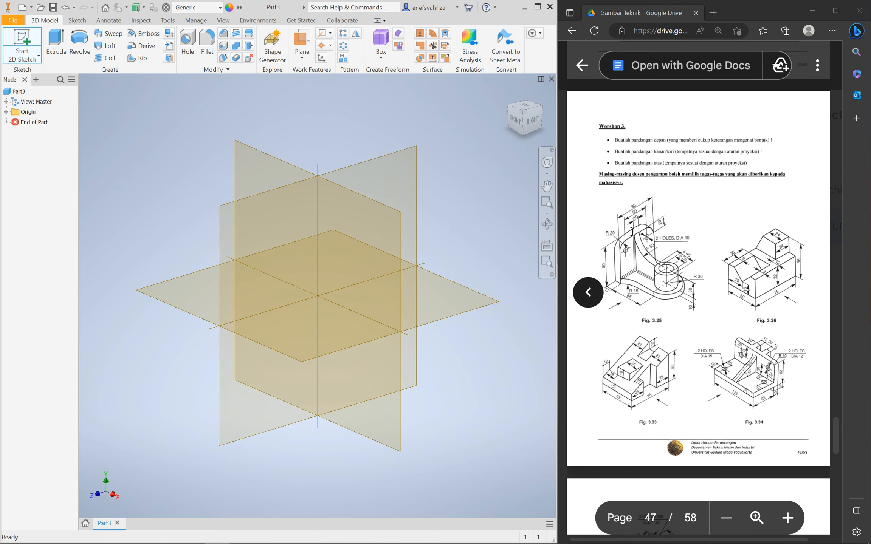
pyautogui.press('s')
pyautogui.click(395, 171)
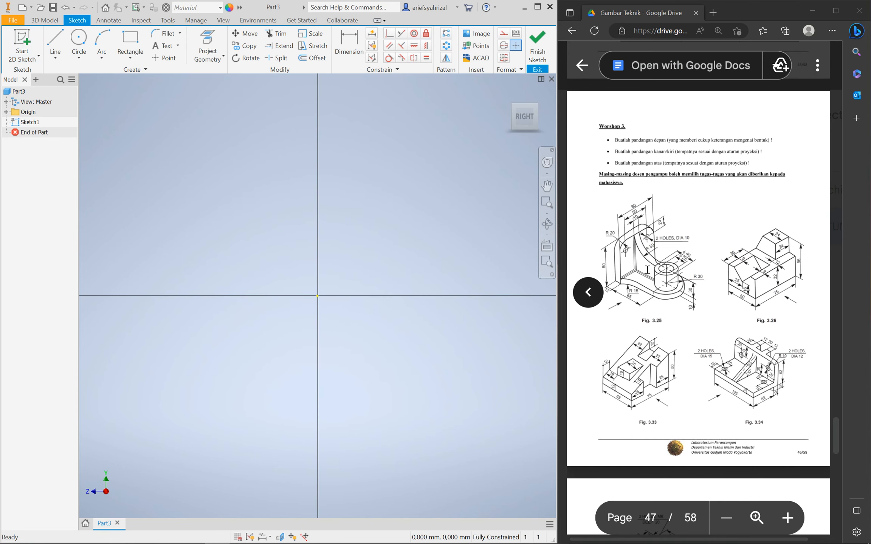
pyautogui.click(787, 516)
pyautogui.click(787, 517)
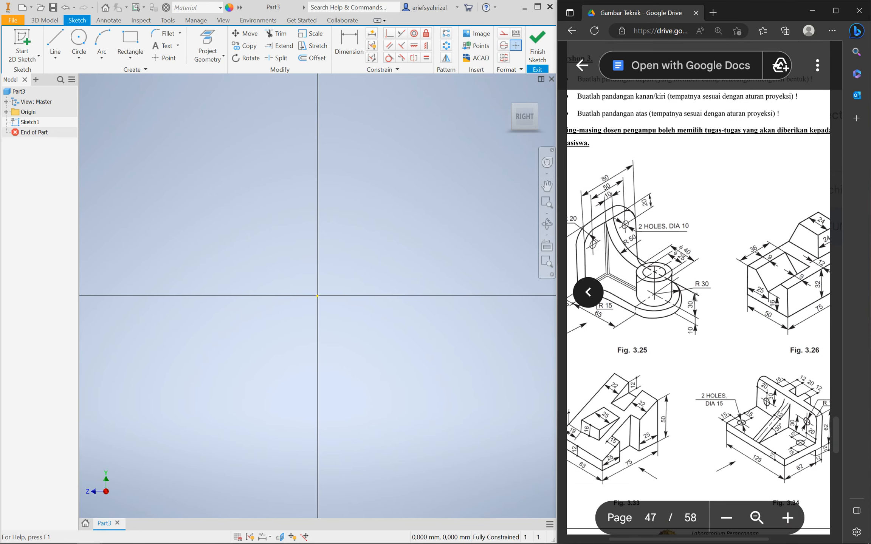
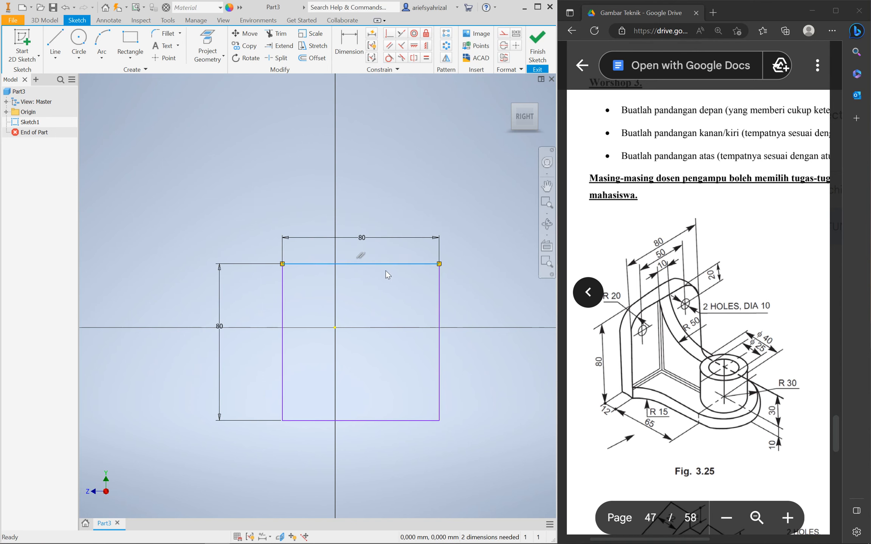
# Drag the 80 × 80 square's edges so it sits lower and left, around the origin
pyautogui.moveTo(439, 310); pyautogui.dragTo(477, 310)
pyautogui.moveTo(411, 350); pyautogui.dragTo(397, 386)
pyautogui.moveTo(320, 313); pyautogui.dragTo(267, 313)
pyautogui.moveTo(357, 385); pyautogui.dragTo(357, 405)
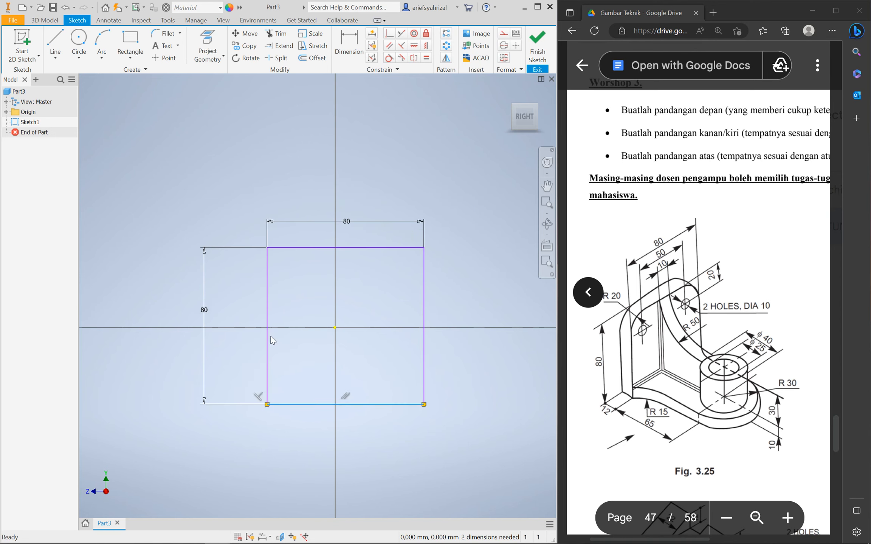
pyautogui.moveTo(262, 335); pyautogui.dragTo(249, 335)
pyautogui.moveTo(345, 405); pyautogui.dragTo(345, 426)
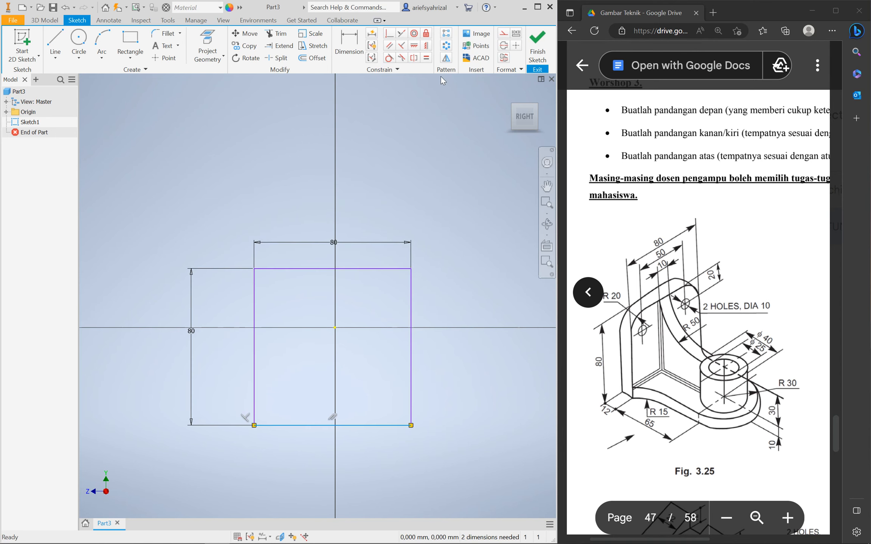
# Try a Vertical constraint, cancel the over-constrain warning, and restart the Vertical constraint
pyautogui.click(425, 46)
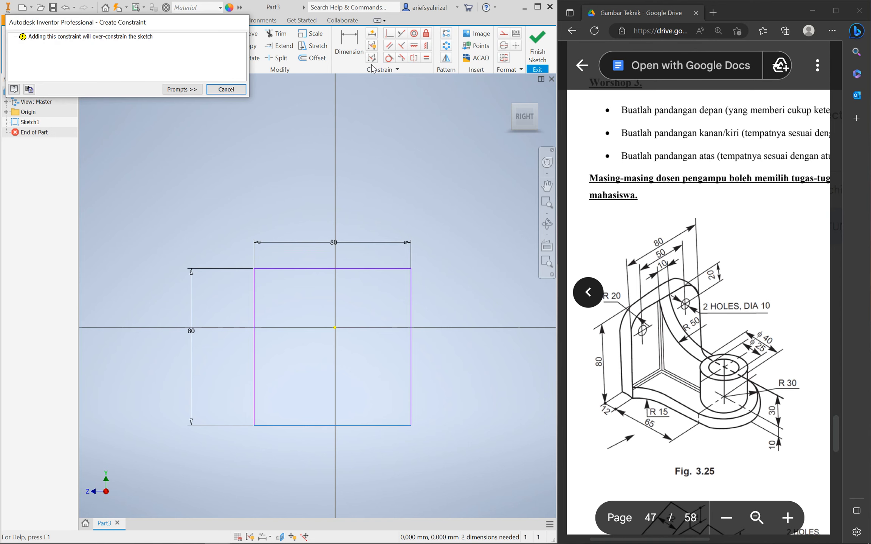
pyautogui.click(226, 89)
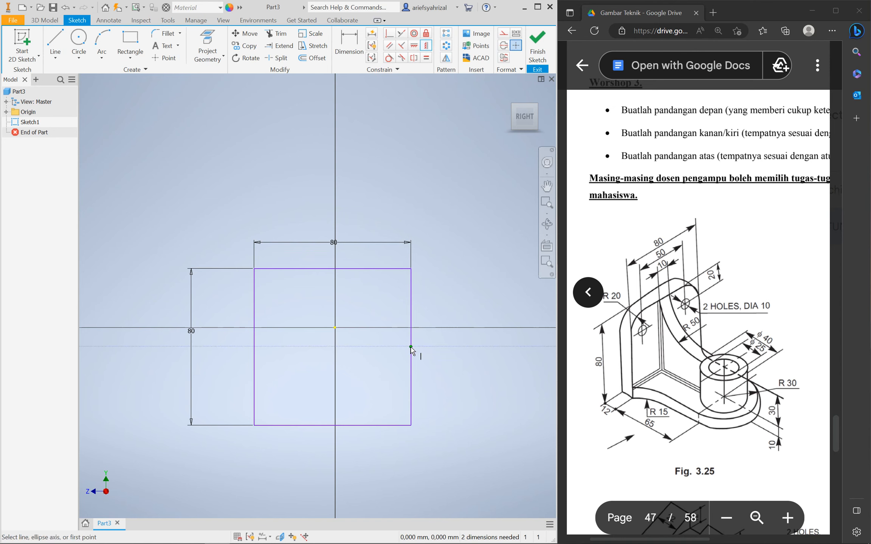
pyautogui.click(426, 45)
pyautogui.moveTo(428, 368)
pyautogui.click(426, 45)
# Align the right-edge midpoint vertically and the top-edge midpoint horizontally with the origin
pyautogui.click(411, 347)
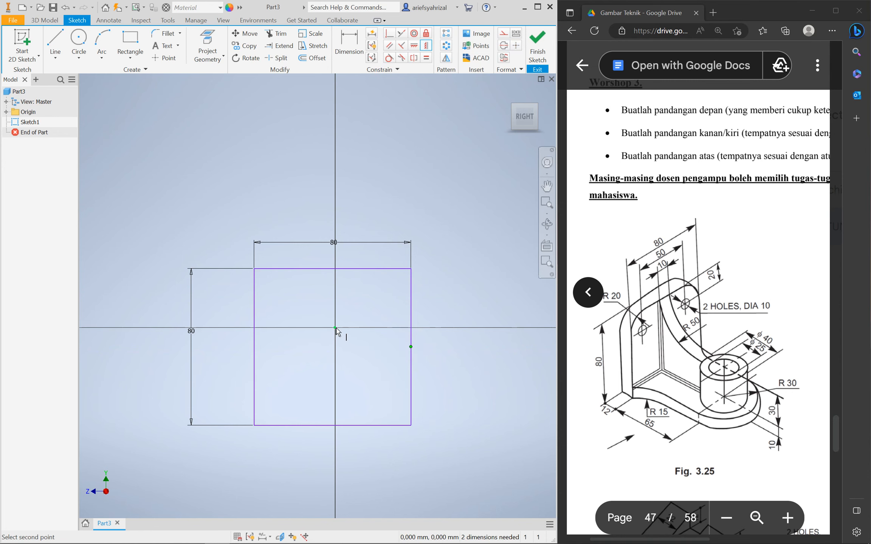
pyautogui.click(336, 329)
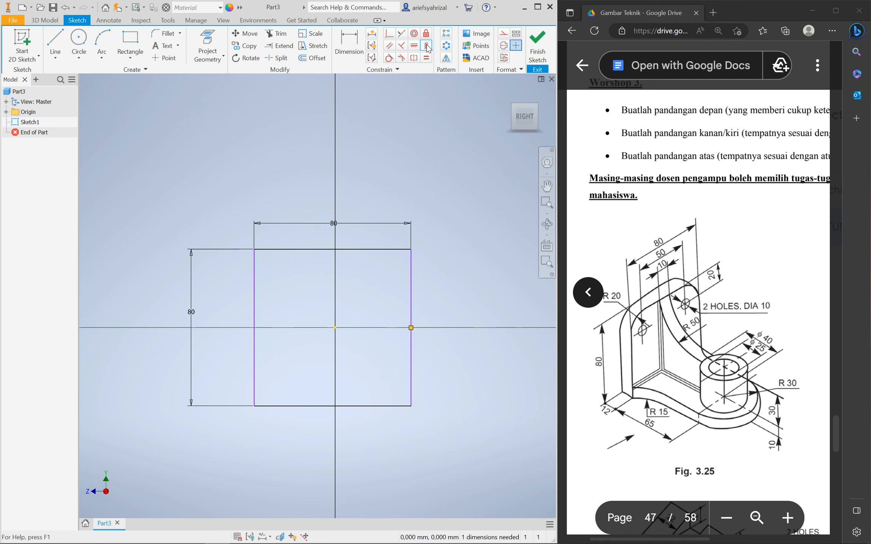
pyautogui.click(414, 46)
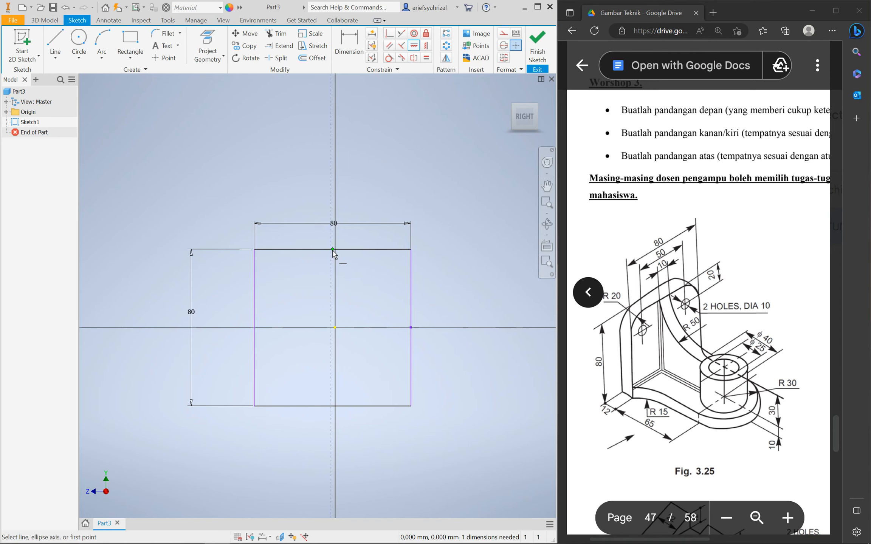
pyautogui.click(414, 46)
pyautogui.click(333, 250)
pyautogui.click(335, 328)
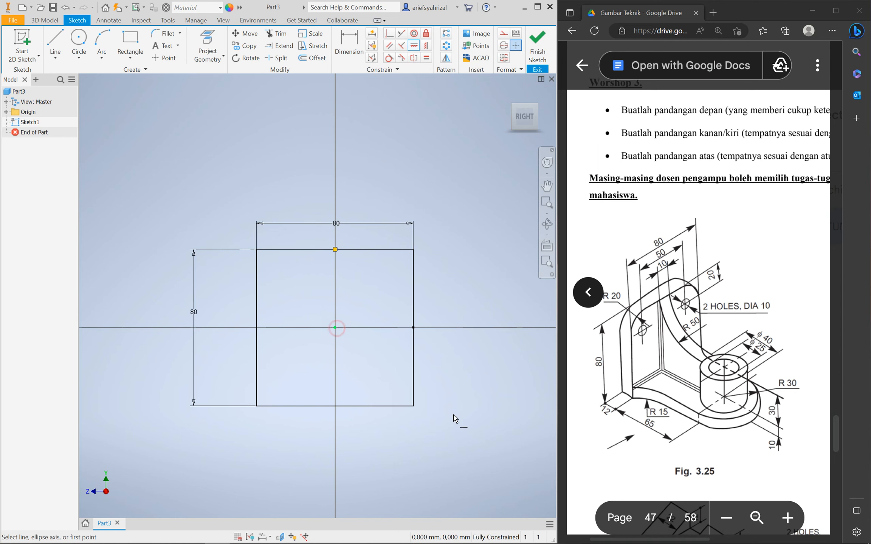
pyautogui.press('Escape')
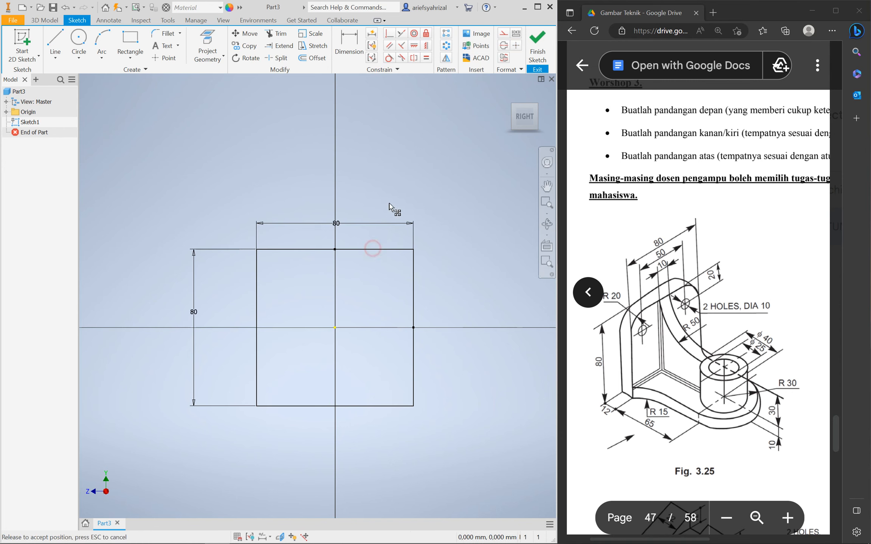
# Clear the top-edge selection and open the 2D Fillet tool
pyautogui.click(402, 249)
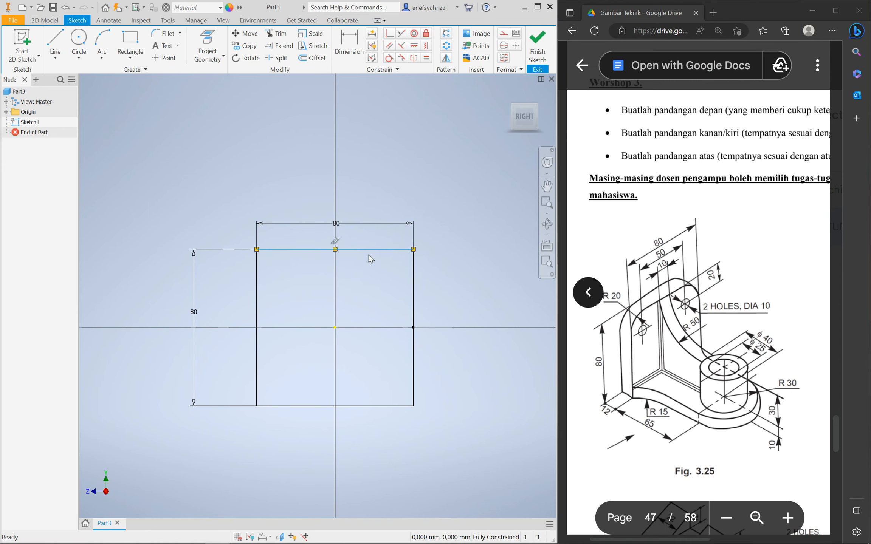
pyautogui.click(382, 180)
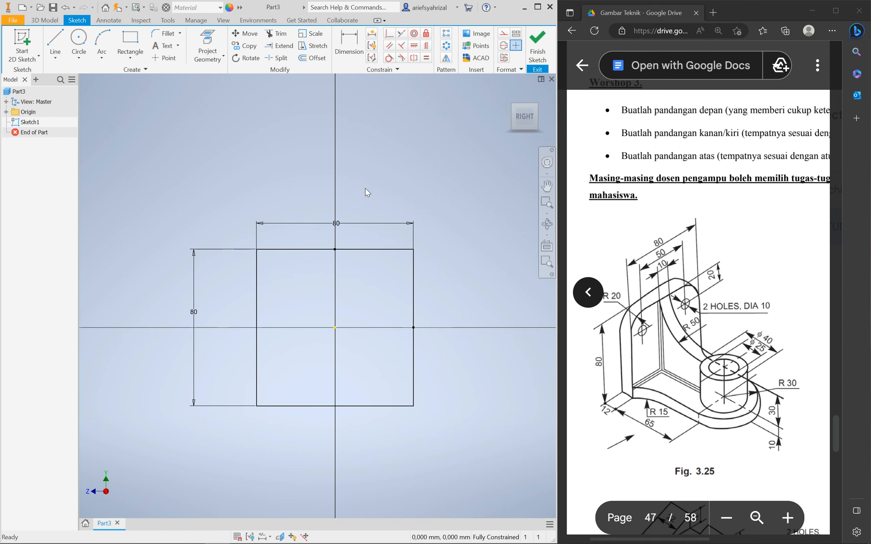
pyautogui.click(117, 9)
pyautogui.click(413, 187)
pyautogui.click(167, 41)
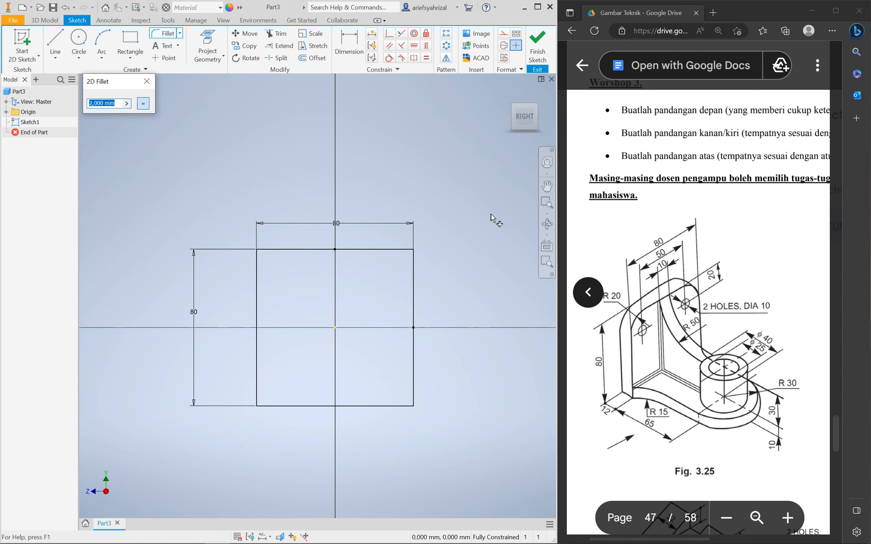
# Fillet the top-right and top-left corners at 20 mm, undoing a first mistaken fillet
pyautogui.write('20')
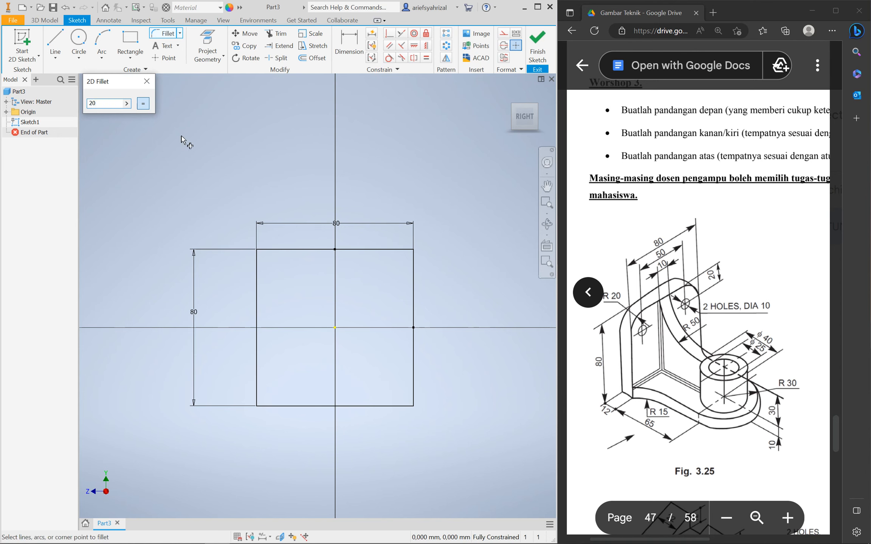
pyautogui.click(283, 250)
pyautogui.click(256, 265)
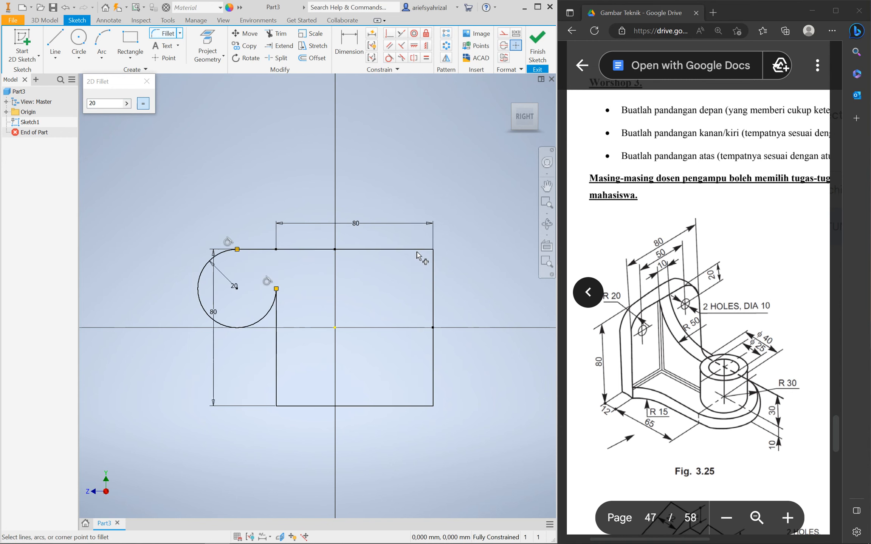
pyautogui.press('Escape')
pyautogui.hotkey('ctrl', 'z')
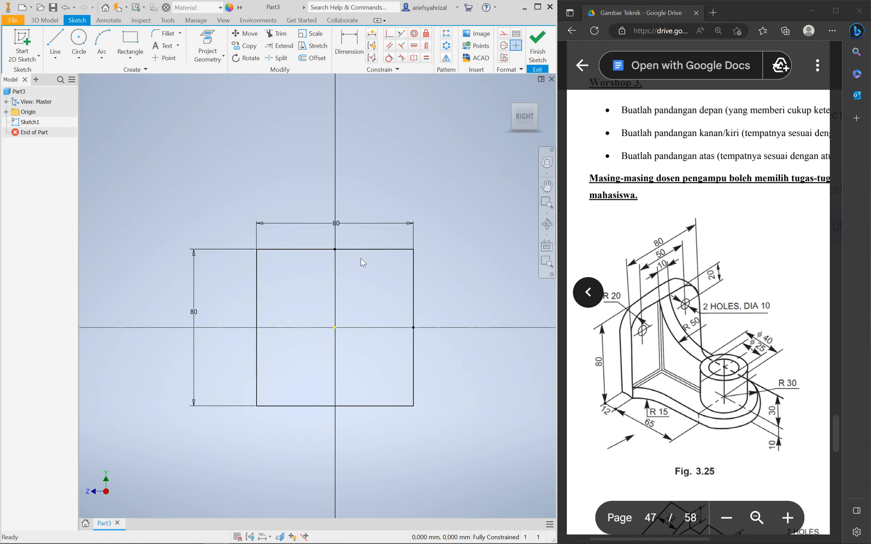
pyautogui.press('Return')
pyautogui.click(390, 250)
pyautogui.click(414, 271)
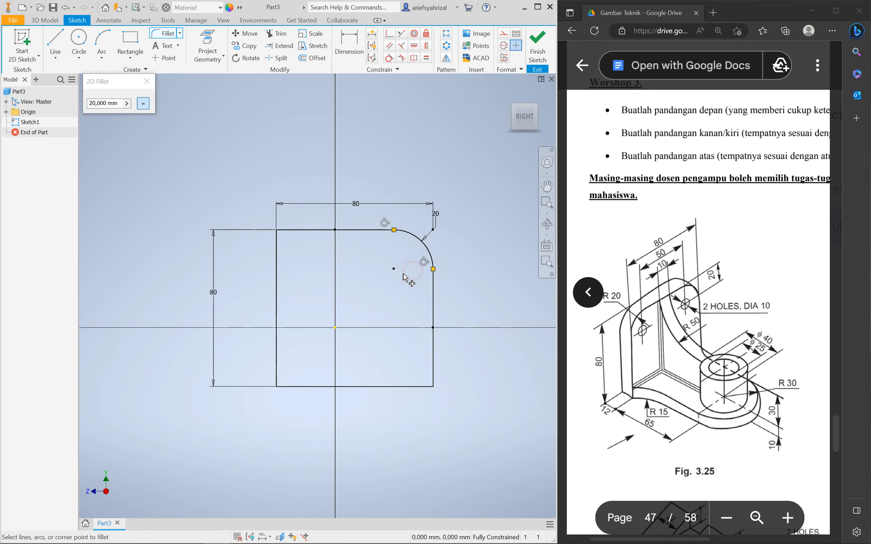
pyautogui.click(302, 232)
pyautogui.click(278, 243)
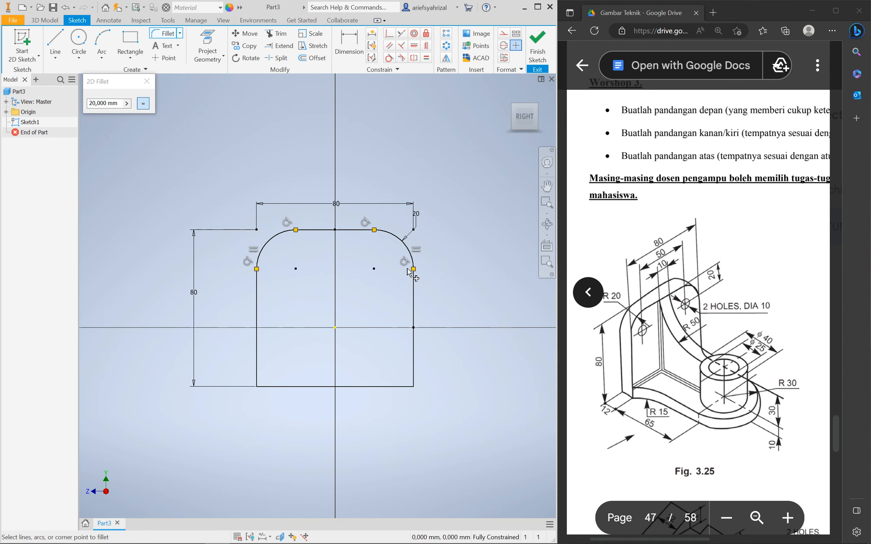
pyautogui.press('Escape')
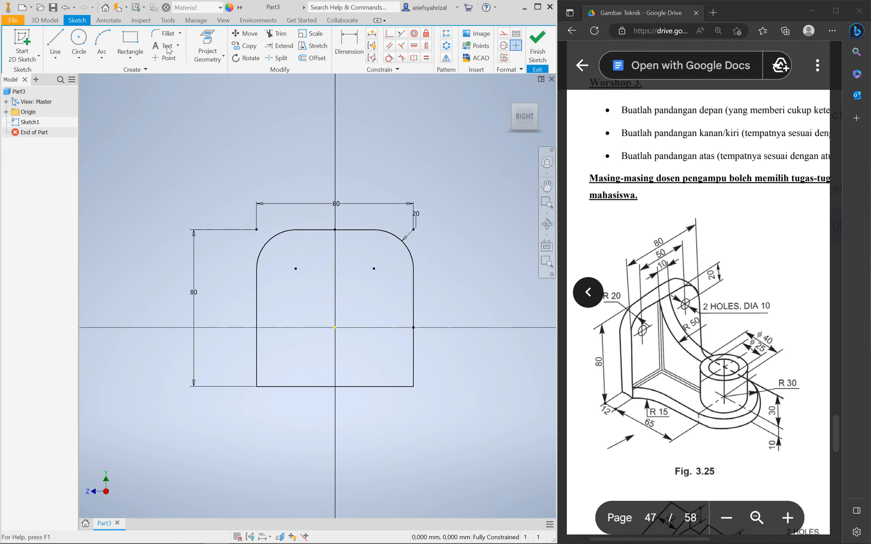
pyautogui.click(80, 47)
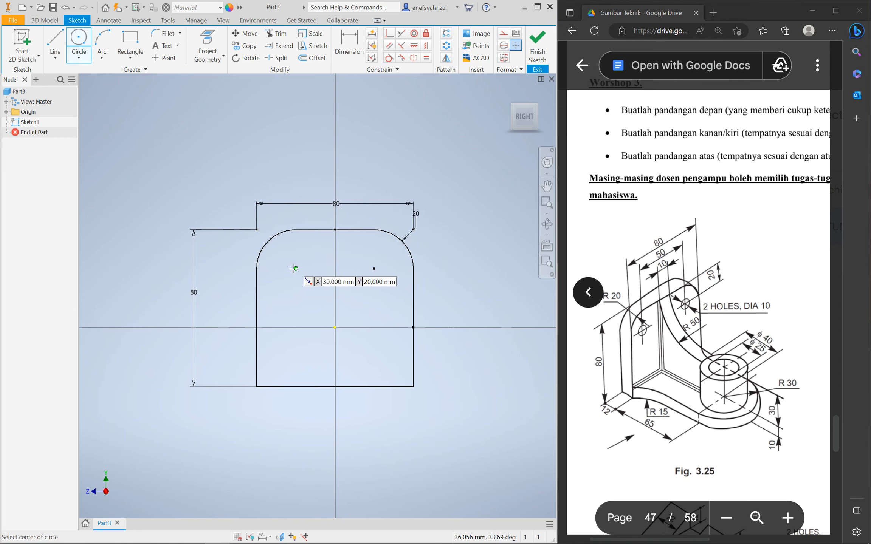
# Place 10 mm diameter circles at the left and right fillet arc centres, then finish the sketch
pyautogui.click(295, 269)
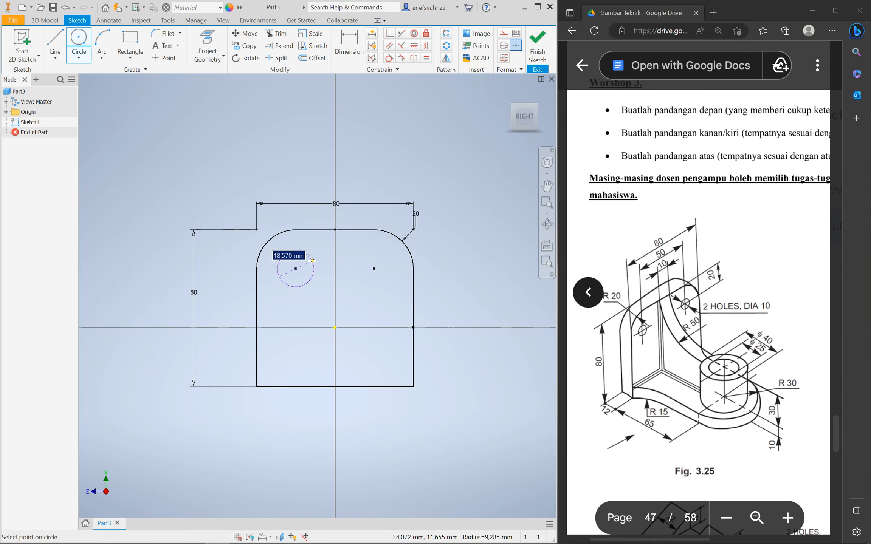
pyautogui.write('10')
pyautogui.press('Return')
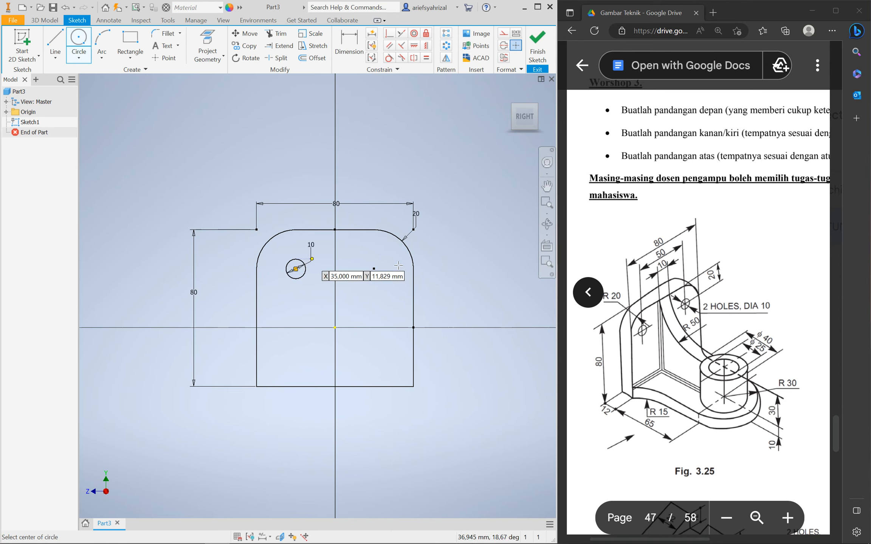
pyautogui.click(374, 265)
pyautogui.write('10')
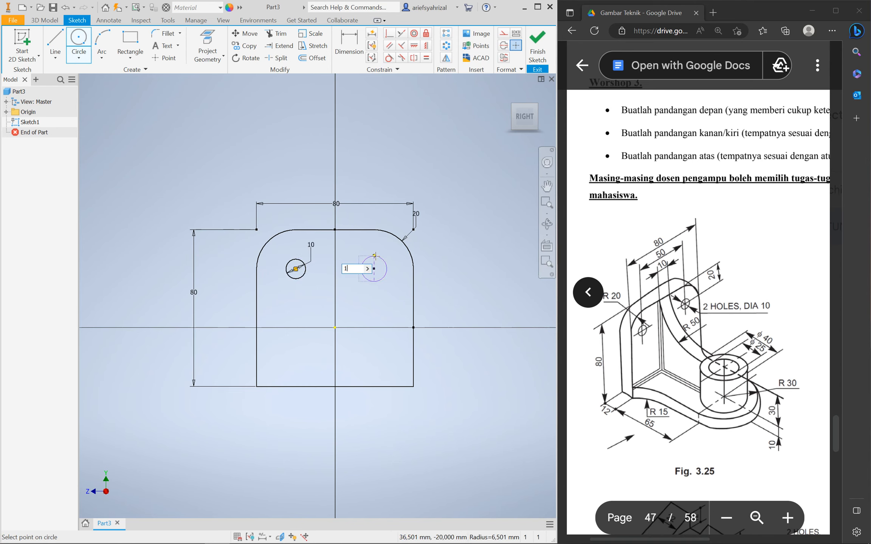
pyautogui.press('Return')
pyautogui.press('Escape')
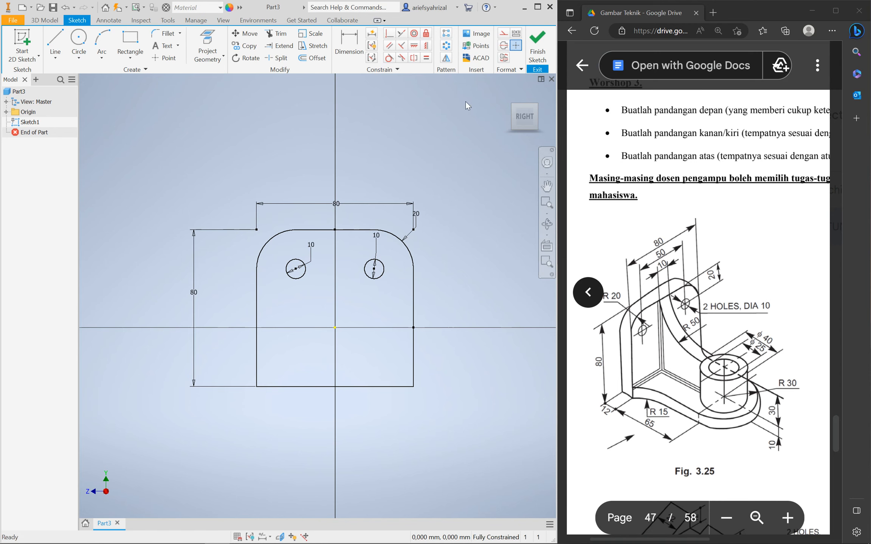
pyautogui.click(538, 45)
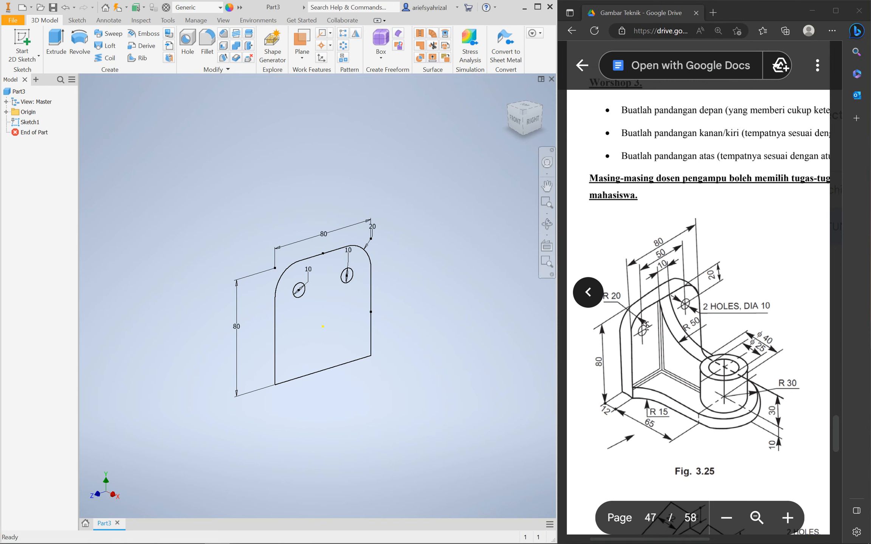
# Extrude the plate profile 12 mm into a solid with two holes
pyautogui.click(56, 41)
pyautogui.click(341, 307)
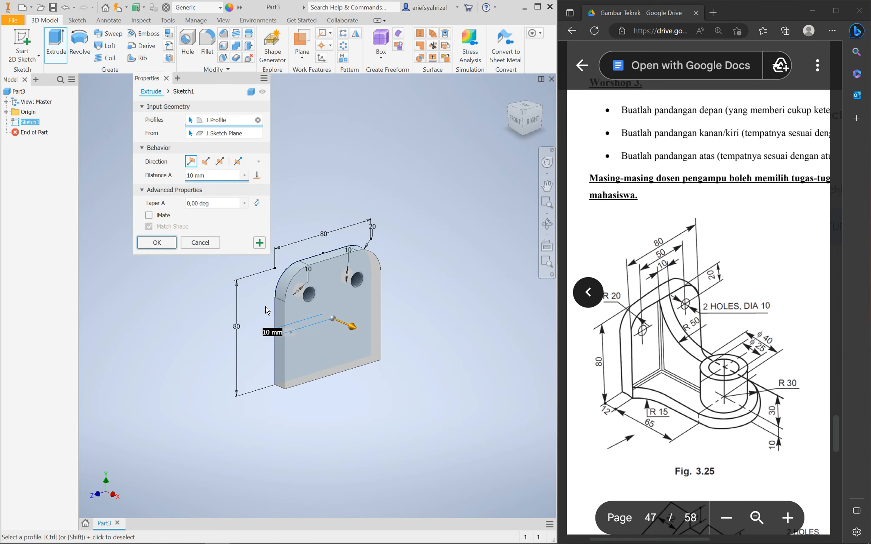
pyautogui.keyDown('shift'); pyautogui.moveTo(323, 289); pyautogui.dragTo(340, 277, button='middle'); pyautogui.keyUp('shift')
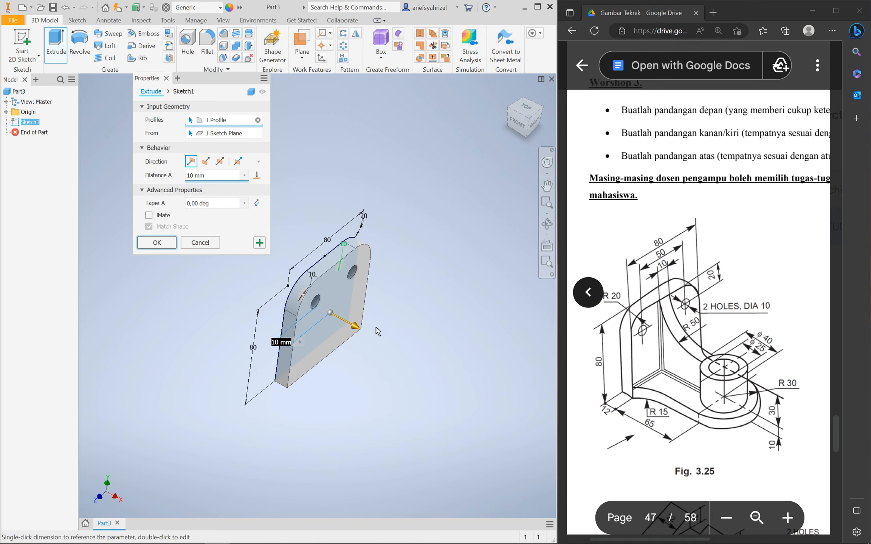
pyautogui.scroll(3, 324, 315)
pyautogui.scroll(-5, 298, 313)
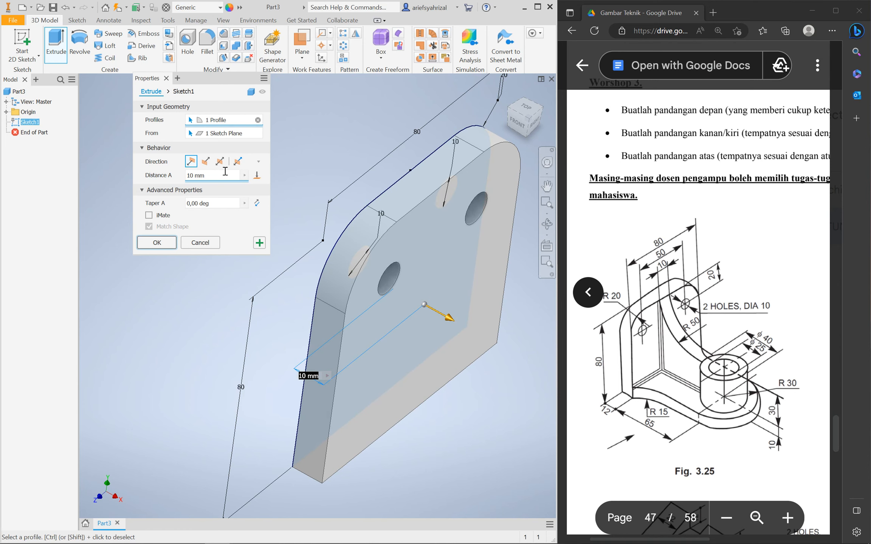
pyautogui.moveTo(207, 177); pyautogui.dragTo(140, 144)
pyautogui.write('12')
pyautogui.scroll(-5, 345, 240)
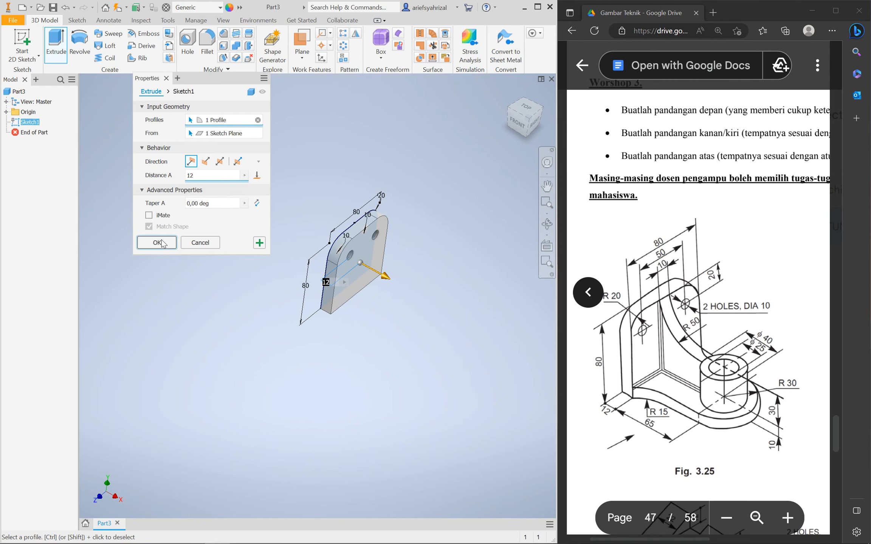
pyautogui.click(157, 243)
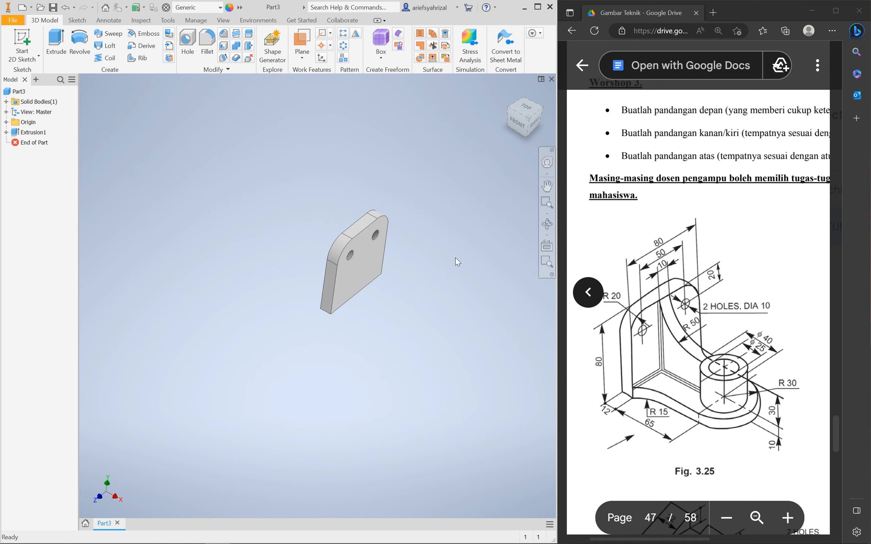
# Orbit around the plate to inspect its back and underside, and expand the Origin folder
pyautogui.press('F4')
pyautogui.moveTo(343, 299); pyautogui.dragTo(316, 279)
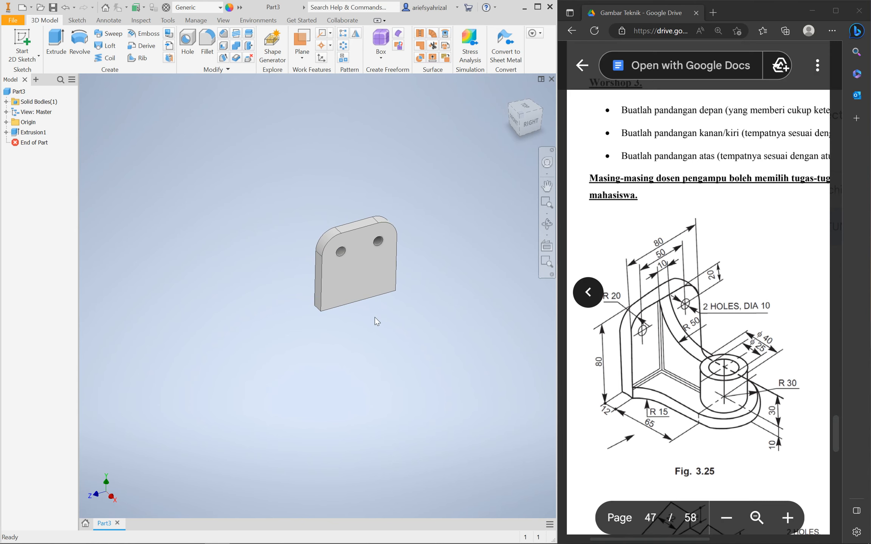
pyautogui.keyDown('shift'); pyautogui.moveTo(369, 353); pyautogui.dragTo(371, 272, button='middle'); pyautogui.keyUp('shift')
pyautogui.click(358, 219)
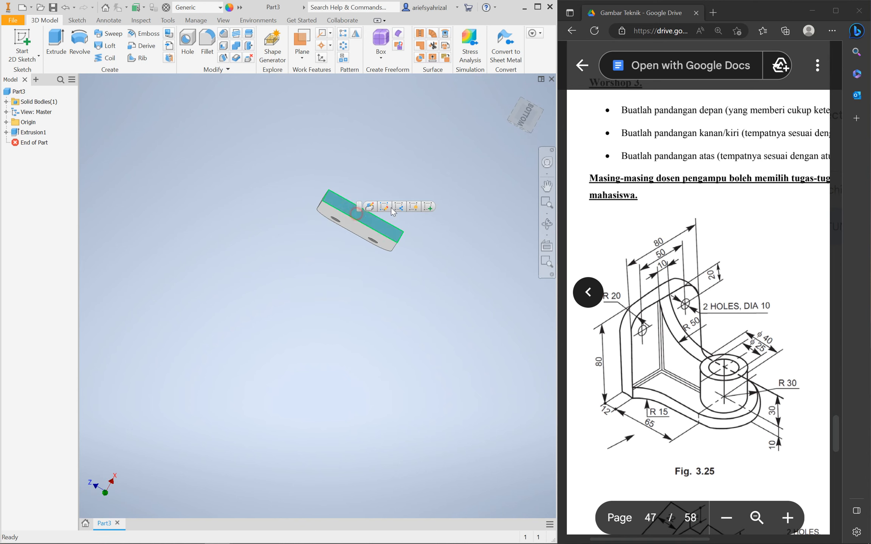
pyautogui.keyDown('shift'); pyautogui.moveTo(383, 175); pyautogui.dragTo(381, 236, button='middle'); pyautogui.keyUp('shift')
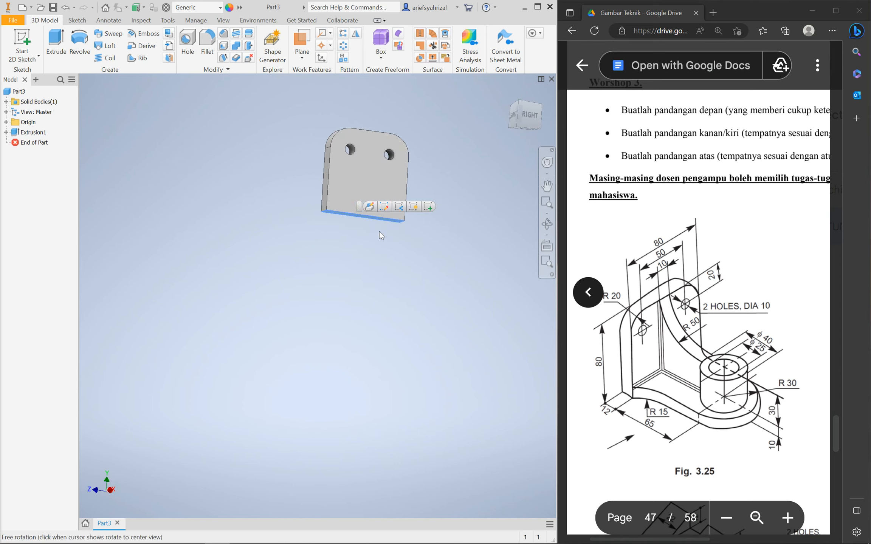
pyautogui.click(6, 122)
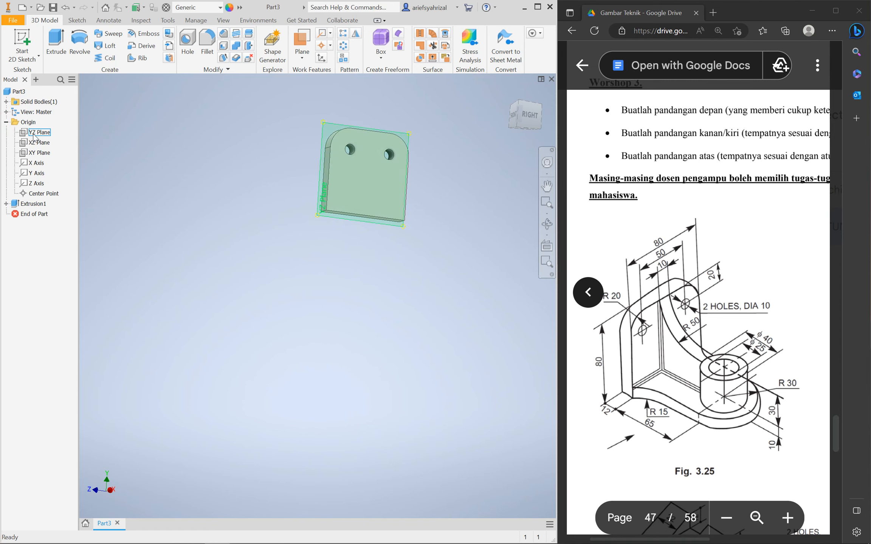
pyautogui.keyDown('shift'); pyautogui.moveTo(305, 282); pyautogui.dragTo(270, 274, button='middle'); pyautogui.keyUp('shift')
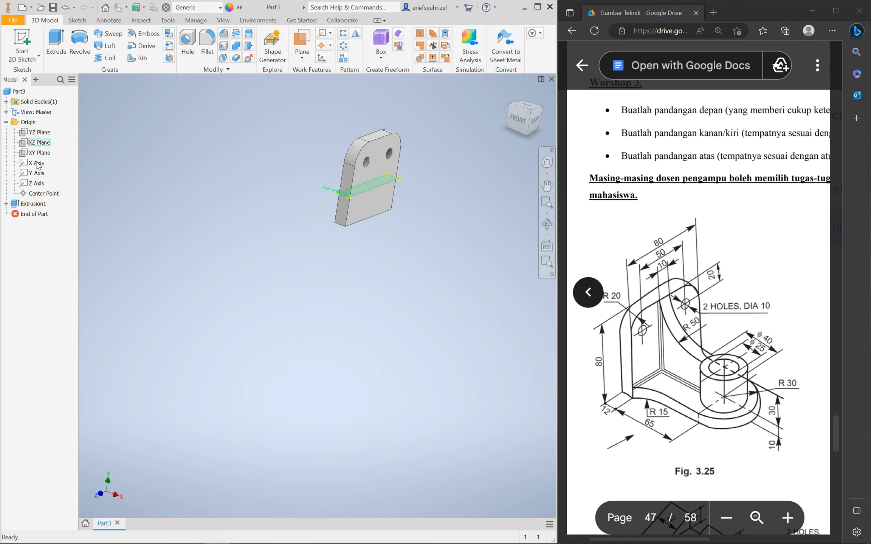
# Preview the YZ, XZ and XY origin planes on the plate
pyautogui.click(38, 131)
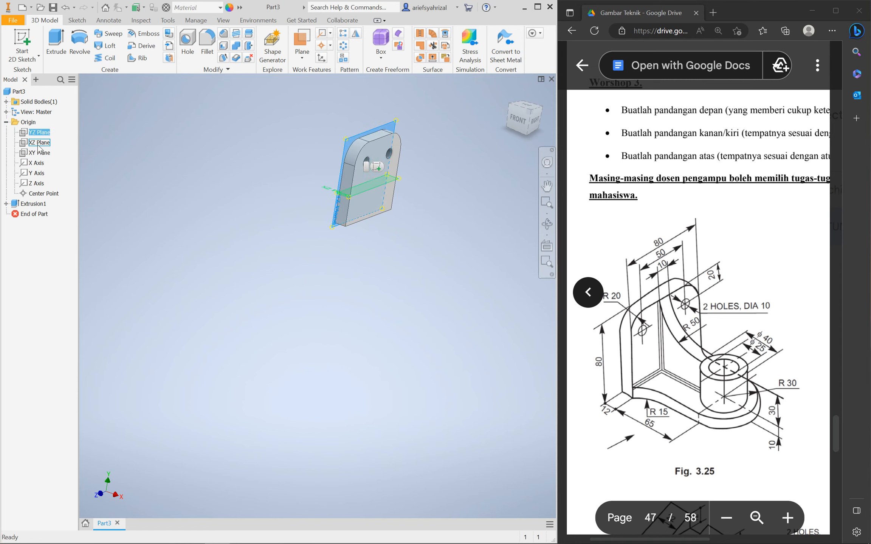
pyautogui.click(38, 143)
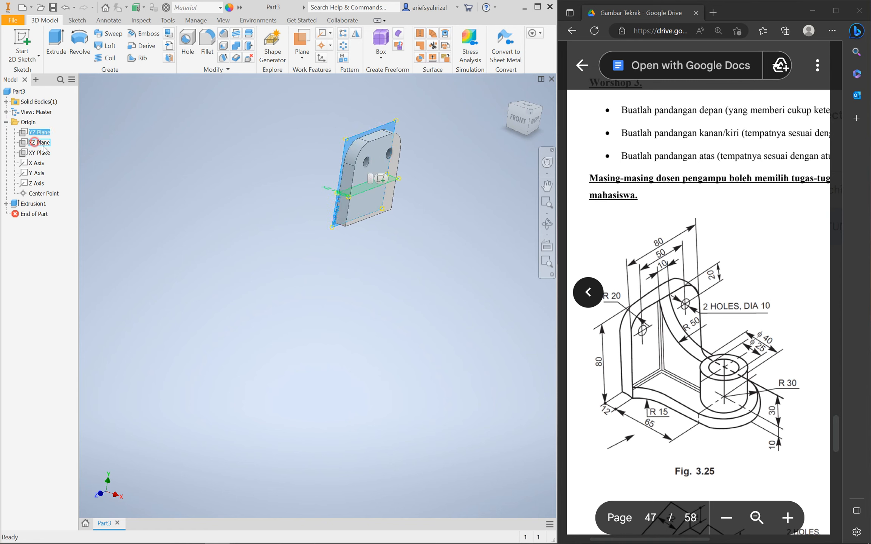
pyautogui.click(40, 153)
pyautogui.click(254, 219)
pyautogui.moveTo(354, 296); pyautogui.dragTo(358, 251, button='middle')
pyautogui.scroll(-3, 352, 291)
pyautogui.scroll(8, 365, 223)
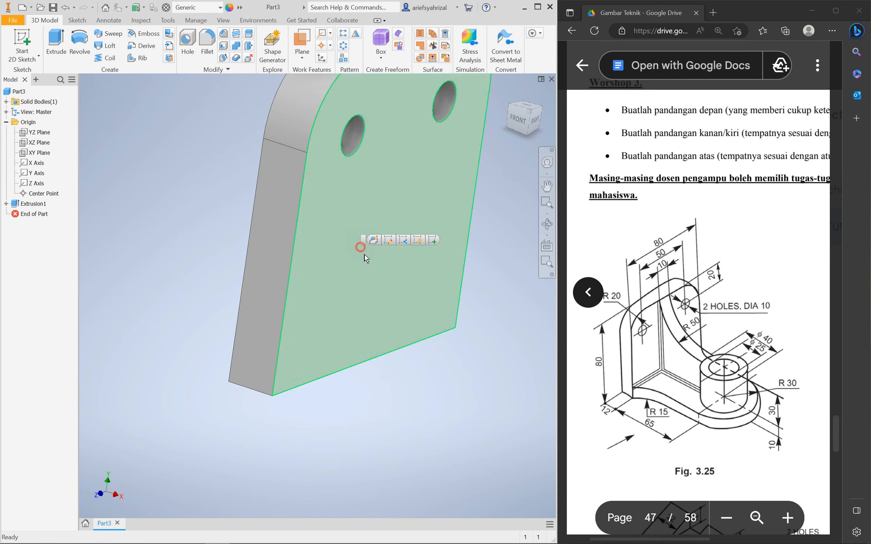
# Select the plate's narrow bottom edge face
pyautogui.click(361, 248)
pyautogui.scroll(-5, 365, 242)
pyautogui.scroll(5, 258, 301)
pyautogui.scroll(-5, 318, 347)
pyautogui.keyDown('shift'); pyautogui.moveTo(318, 347); pyautogui.dragTo(333, 202, button='middle'); pyautogui.keyUp('shift')
pyautogui.click(342, 196)
pyautogui.click(283, 286)
pyautogui.keyDown('shift'); pyautogui.moveTo(301, 381); pyautogui.dragTo(304, 281, button='middle'); pyautogui.keyUp('shift')
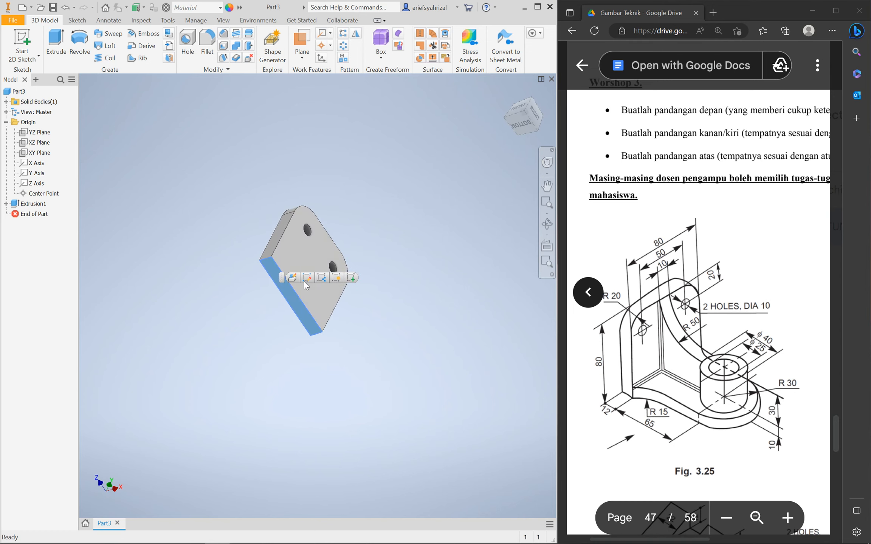
# Create Sketch2 on the selected narrow bottom face
pyautogui.click(354, 278)
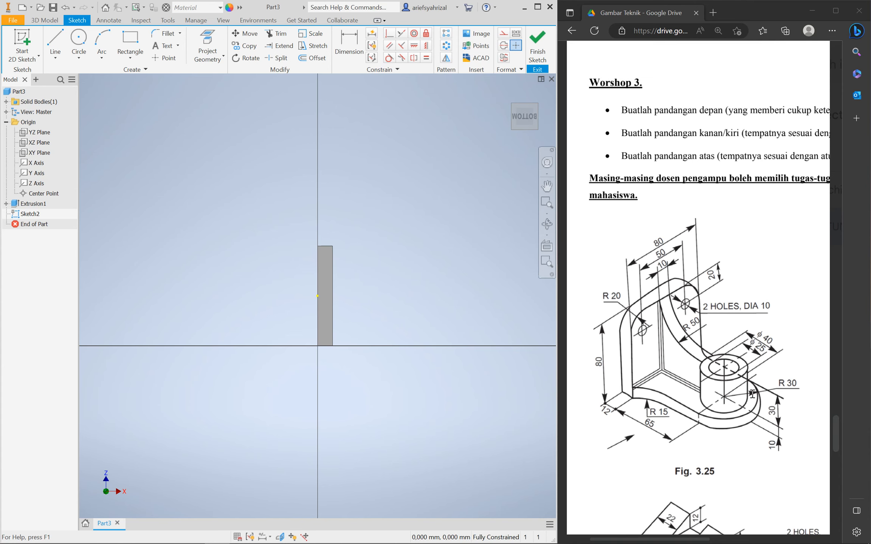
# Draw a 60-high rectangle from the plate edge, its right midpoint level with the edge's midpoint
pyautogui.click(130, 42)
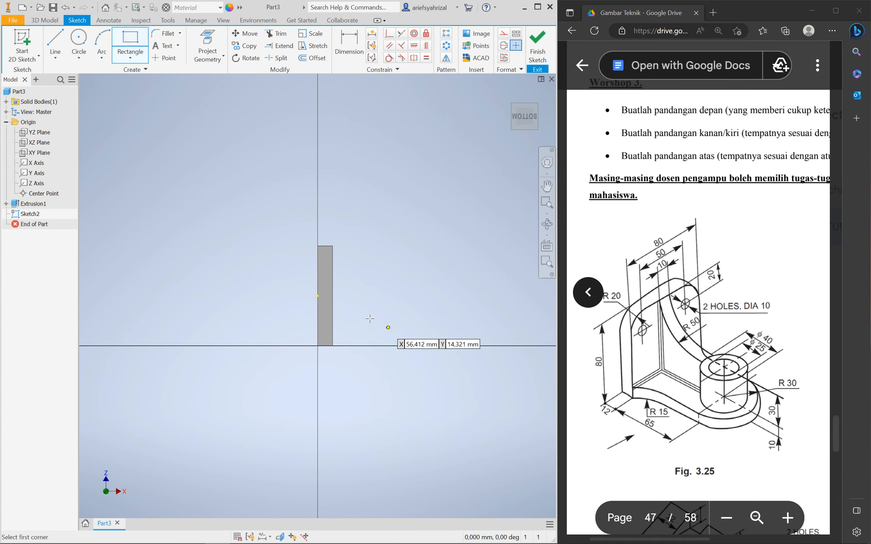
pyautogui.click(317, 271)
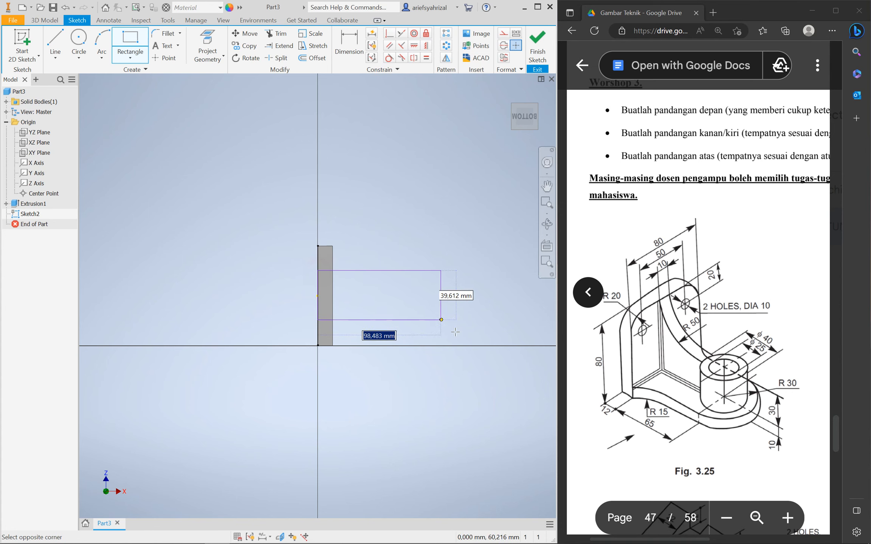
pyautogui.click(462, 325)
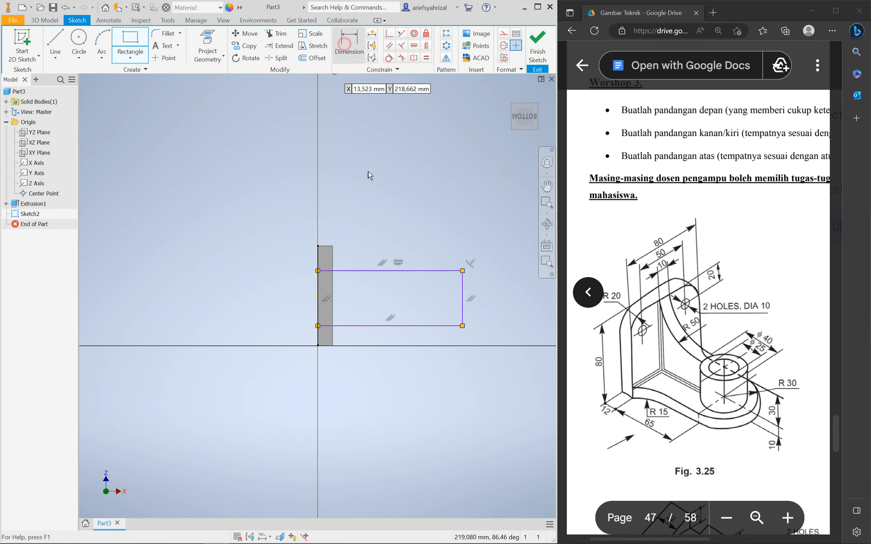
pyautogui.press('d')
pyautogui.click(462, 298)
pyautogui.click(491, 303)
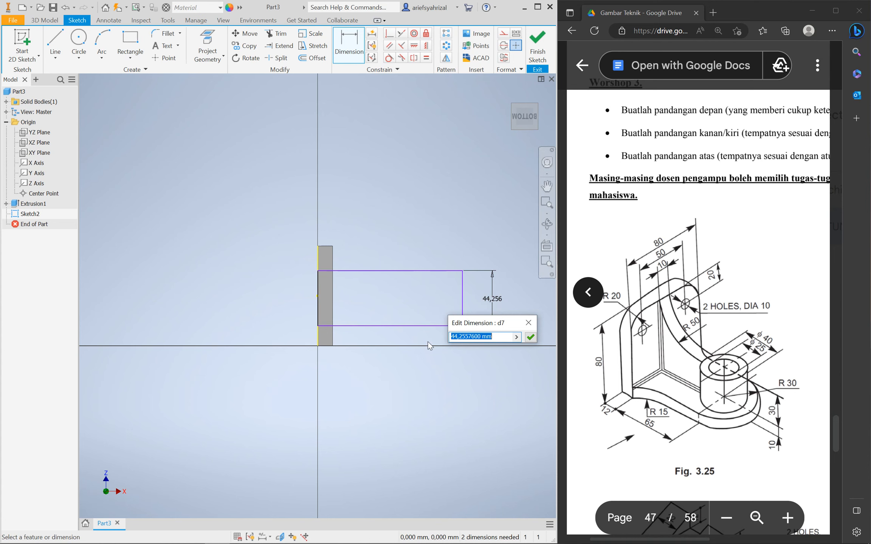
pyautogui.write('60')
pyautogui.press('Return')
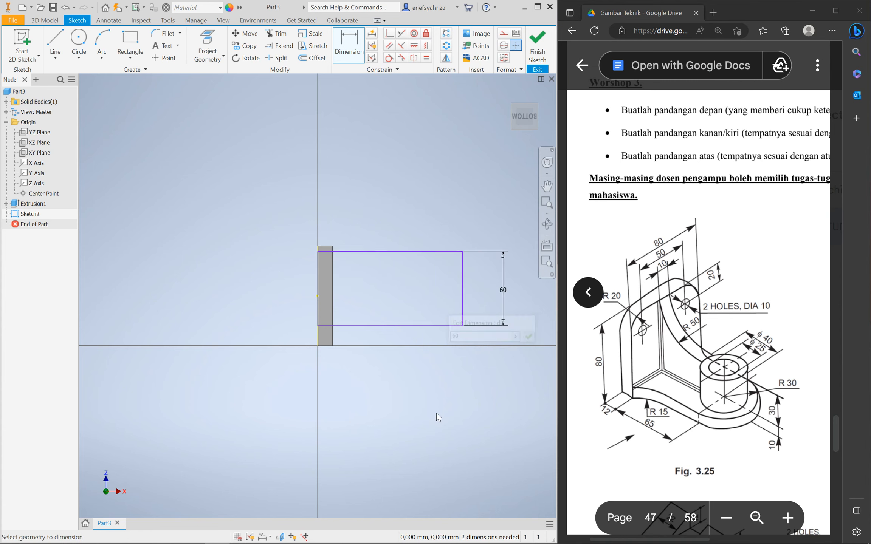
pyautogui.click(414, 45)
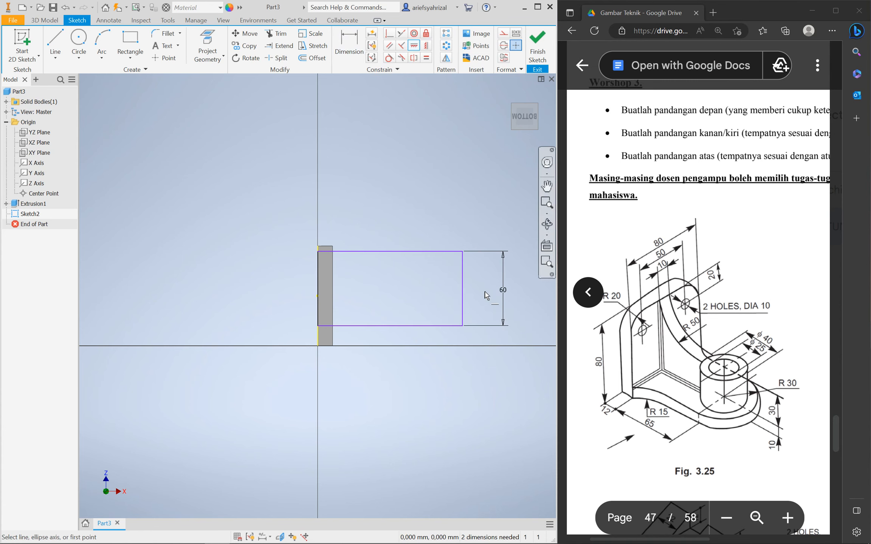
pyautogui.click(463, 288)
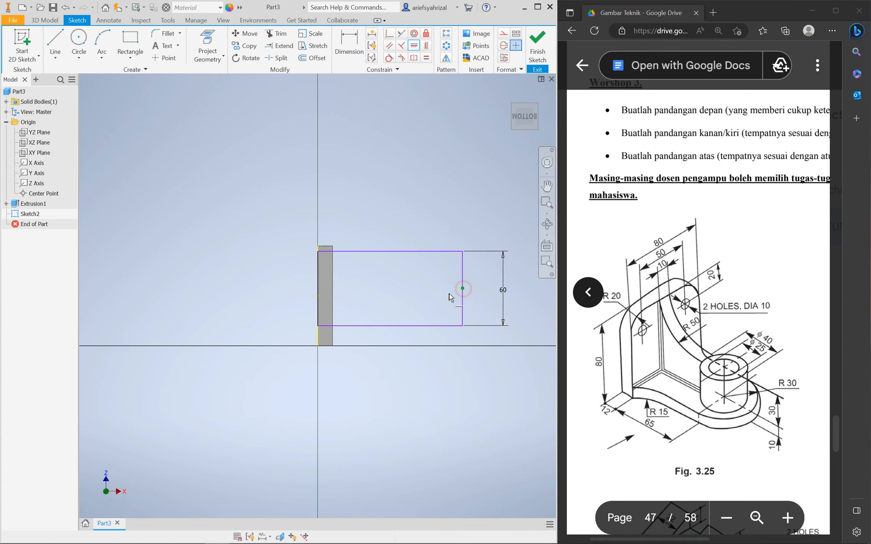
pyautogui.click(317, 296)
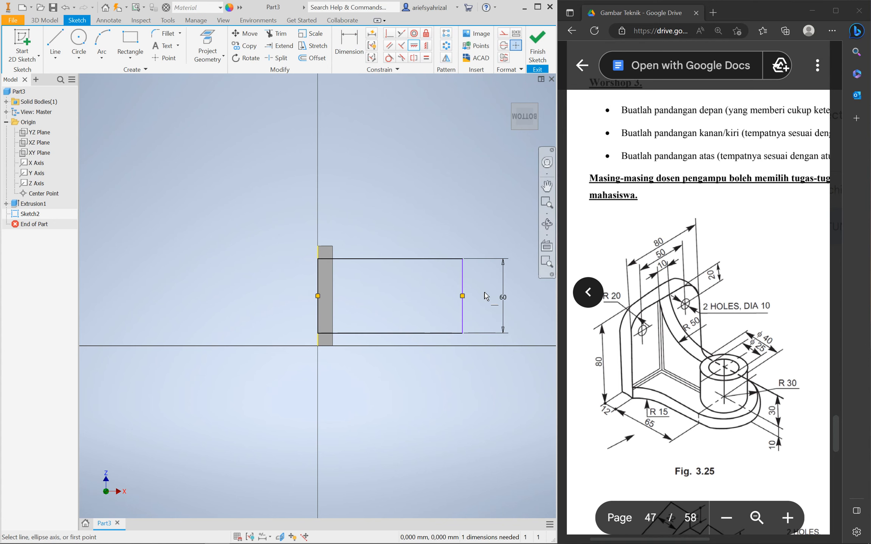
pyautogui.press('Escape')
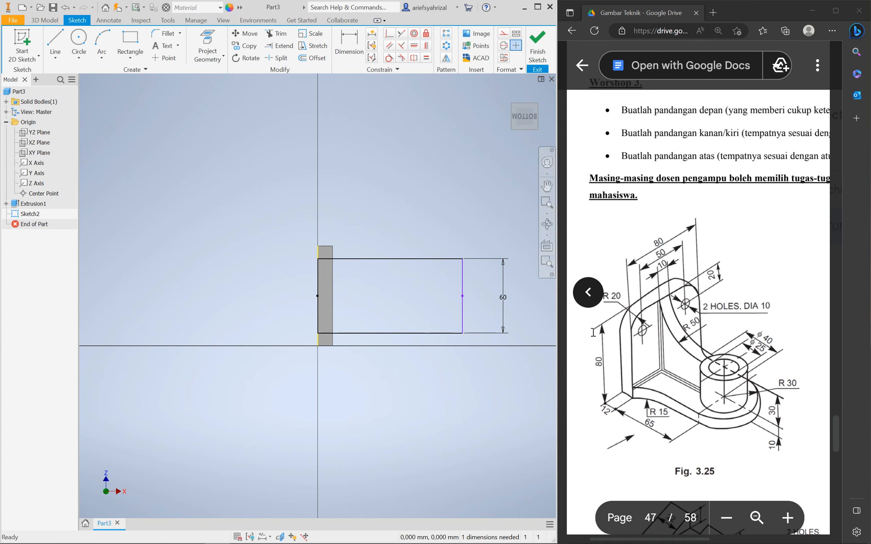
# Dimension the rectangle's width as 12+65+30 (107) and return to the Bottom view
pyautogui.click(349, 43)
pyautogui.click(415, 258)
pyautogui.click(380, 213)
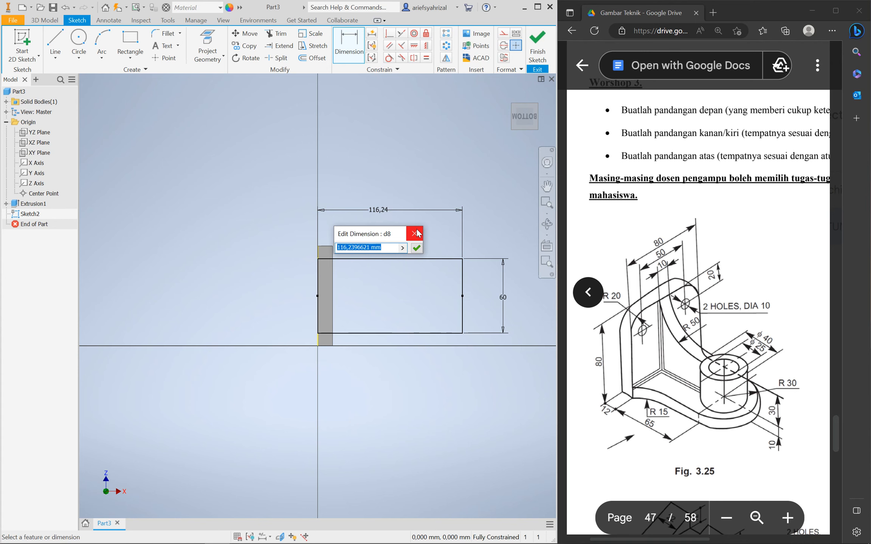
pyautogui.write('12')
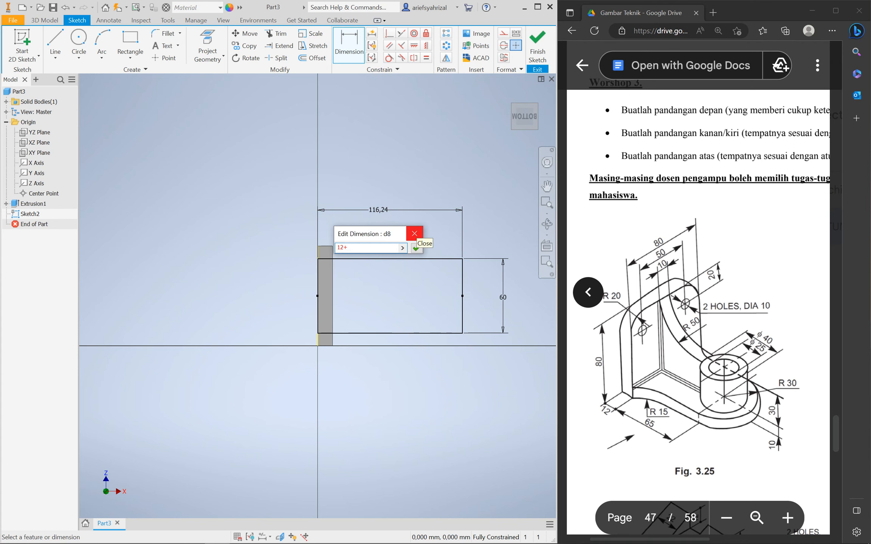
pyautogui.write('+65+30')
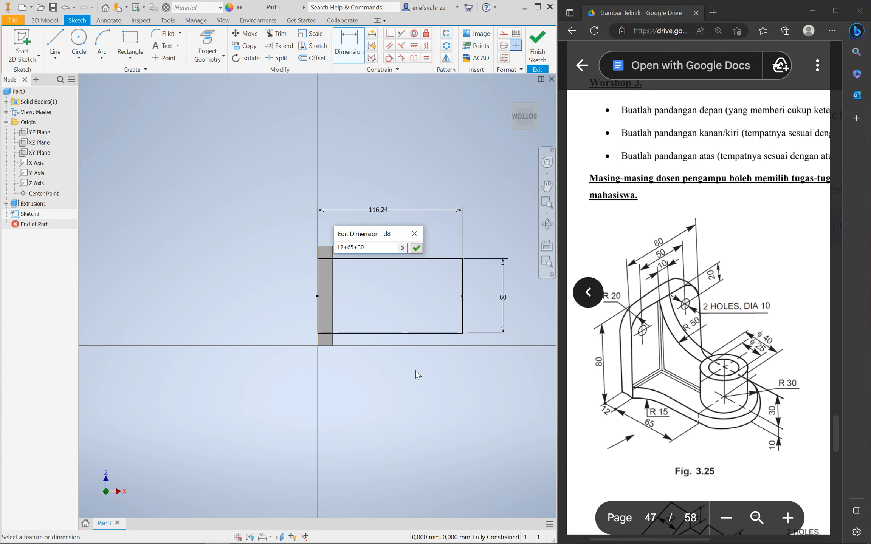
pyautogui.press('Return')
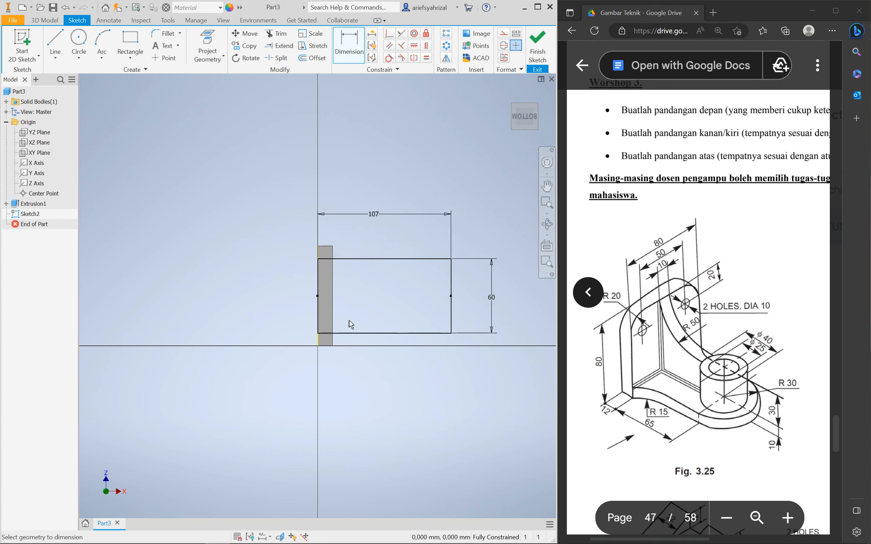
pyautogui.moveTo(408, 314)
pyautogui.keyDown('shift'); pyautogui.mouseDown(button='middle')
pyautogui.moveTo(368, 360)
pyautogui.moveTo(412, 304)
pyautogui.mouseUp(button='middle'); pyautogui.keyUp('shift')
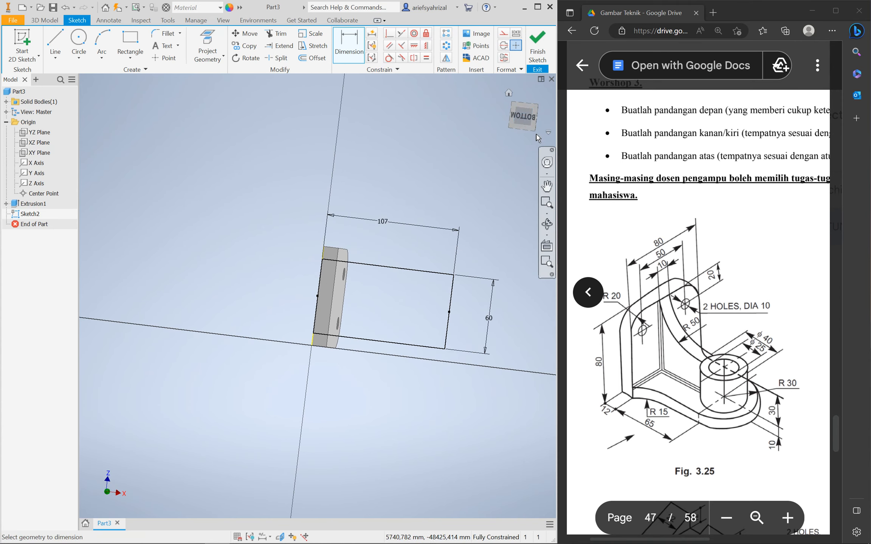
pyautogui.click(525, 119)
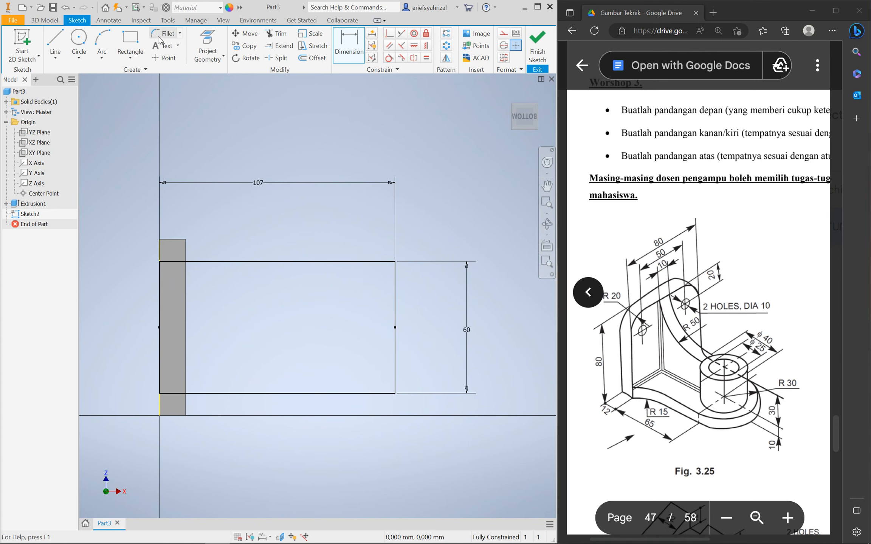
# Add a 60 mm circle level with the left edge's midpoint and tangent to the right edge
pyautogui.click(78, 38)
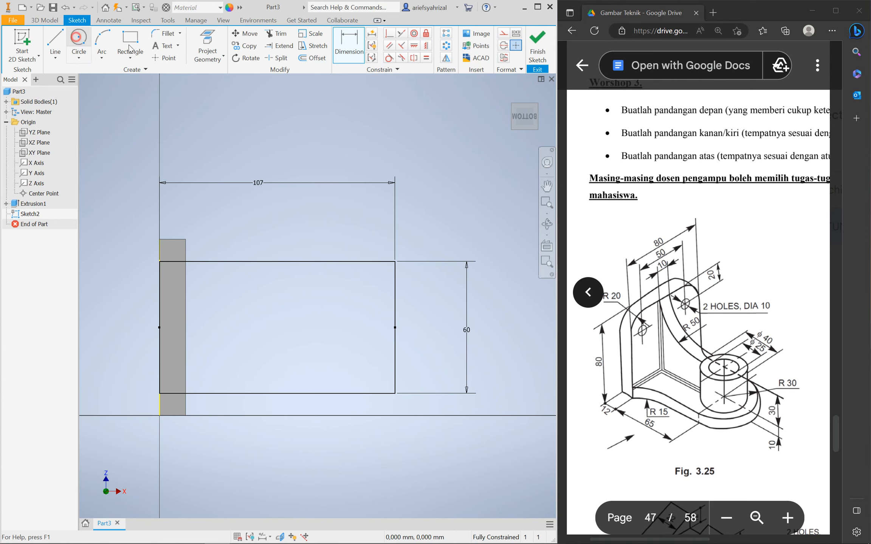
pyautogui.click(312, 331)
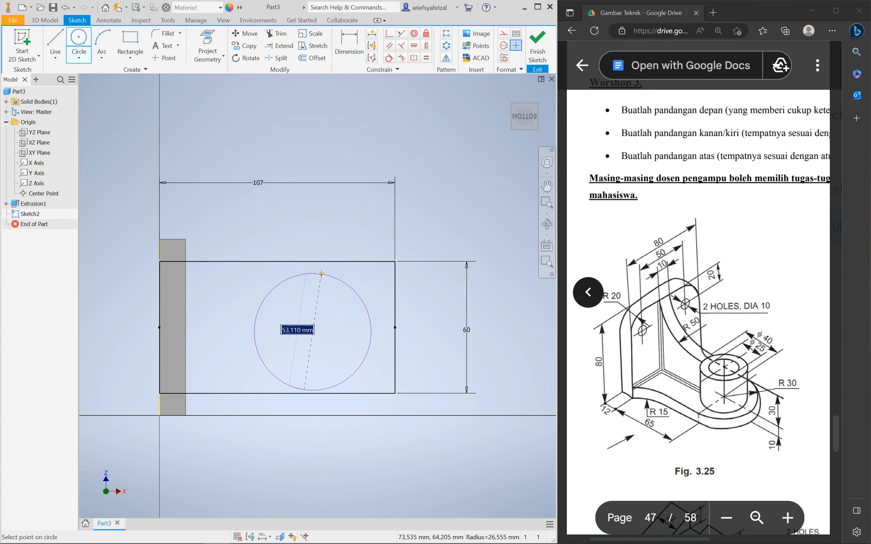
pyautogui.write('60')
pyautogui.press('Return')
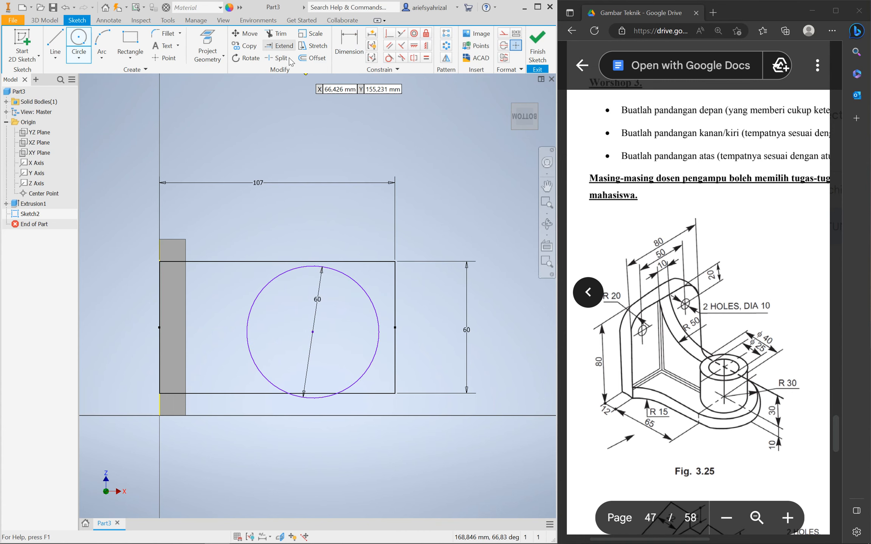
pyautogui.click(425, 45)
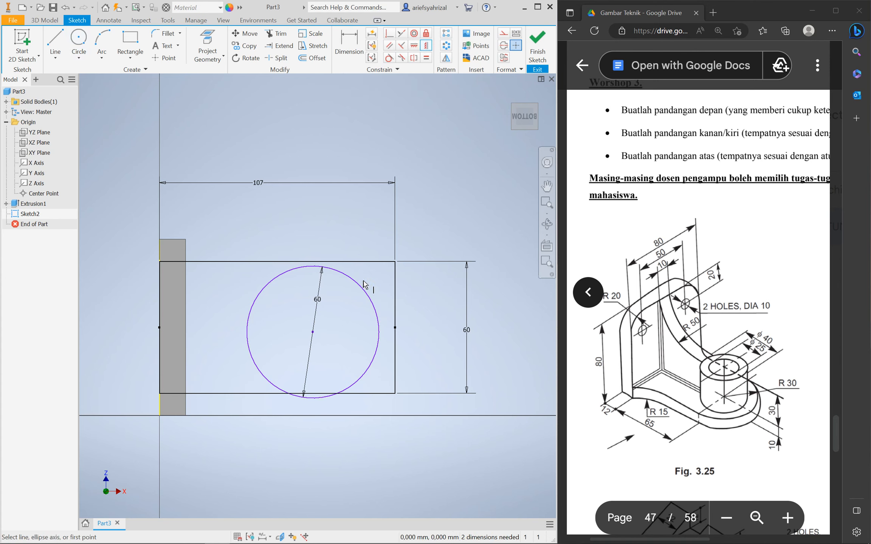
pyautogui.click(414, 45)
pyautogui.click(313, 332)
pyautogui.click(159, 328)
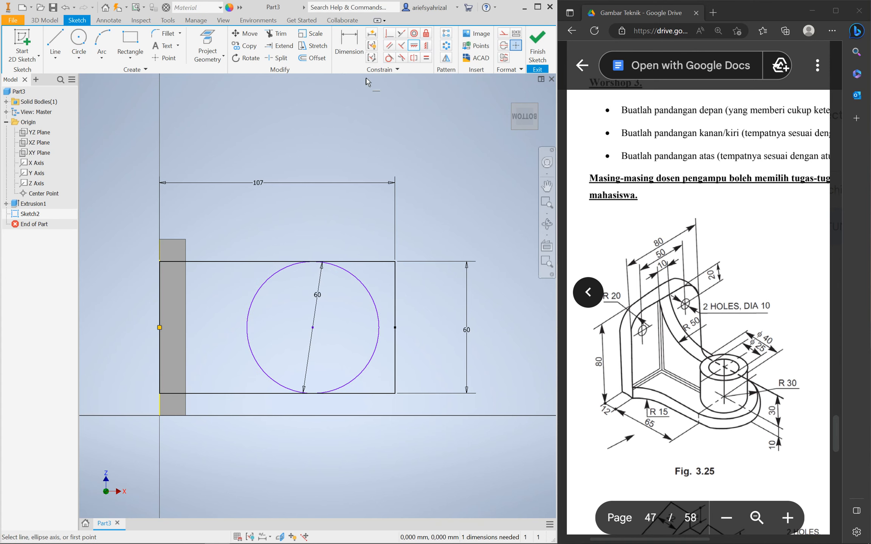
pyautogui.click(388, 58)
pyautogui.click(368, 293)
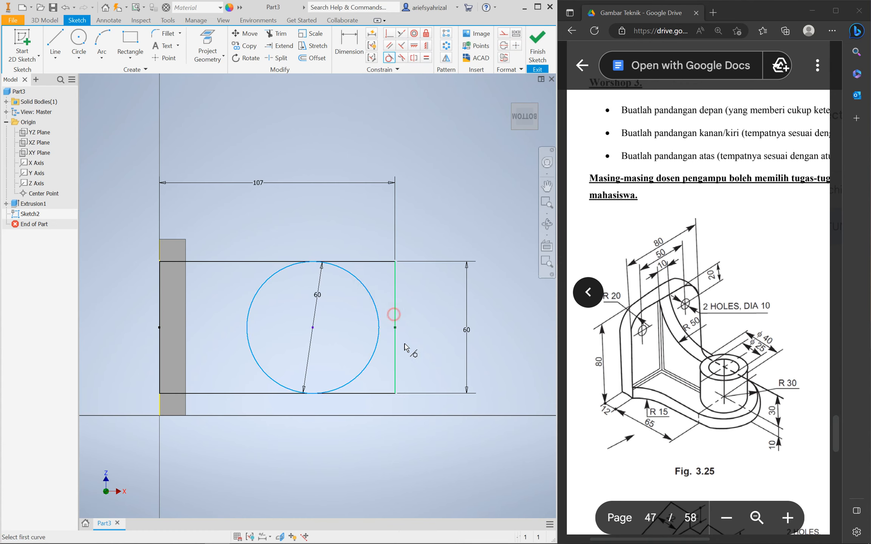
pyautogui.click(395, 319)
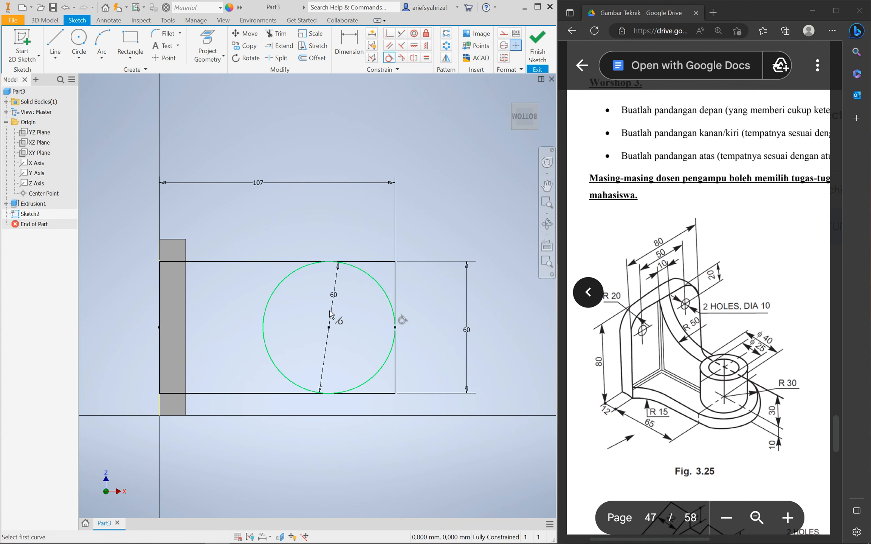
# Trim the rectangle's top and bottom edges beyond the circle and delete the leftover right edge
pyautogui.click(276, 33)
pyautogui.click(361, 262)
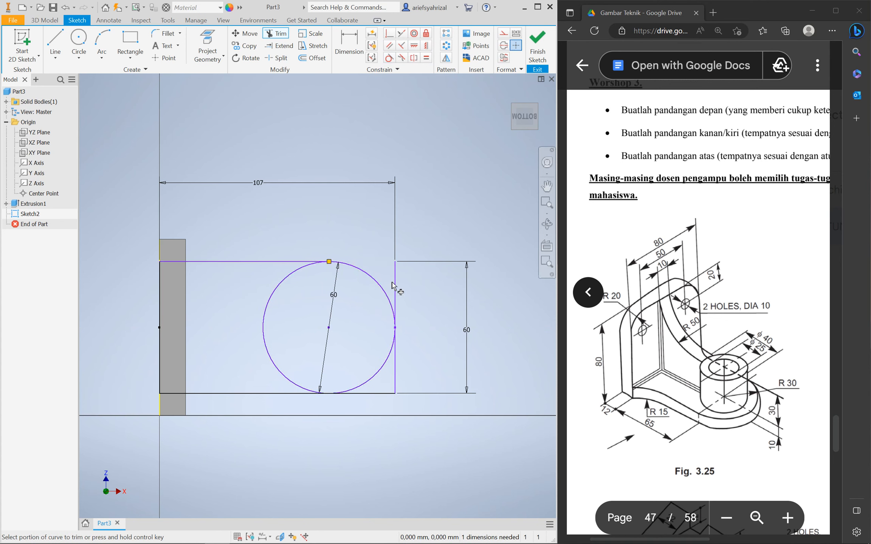
pyautogui.click(394, 284)
pyautogui.click(396, 428)
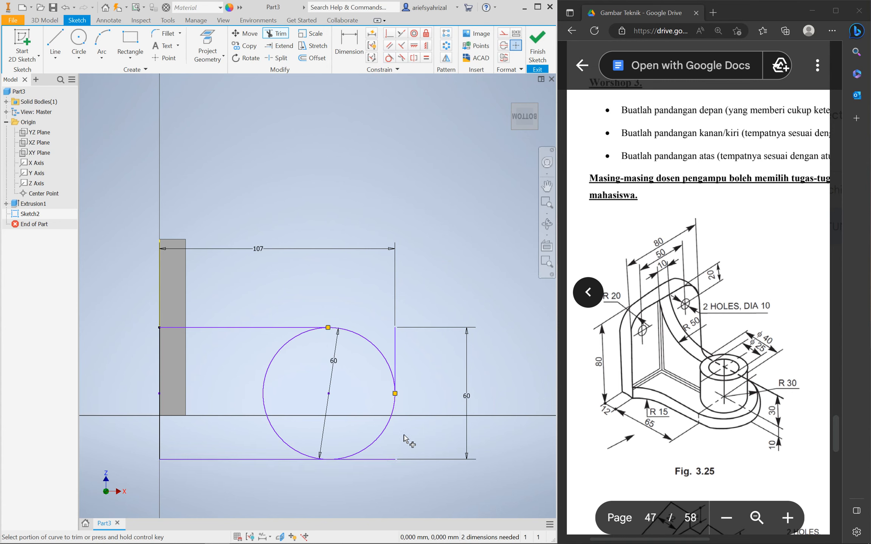
pyautogui.press('Escape')
pyautogui.click(276, 33)
pyautogui.click(383, 393)
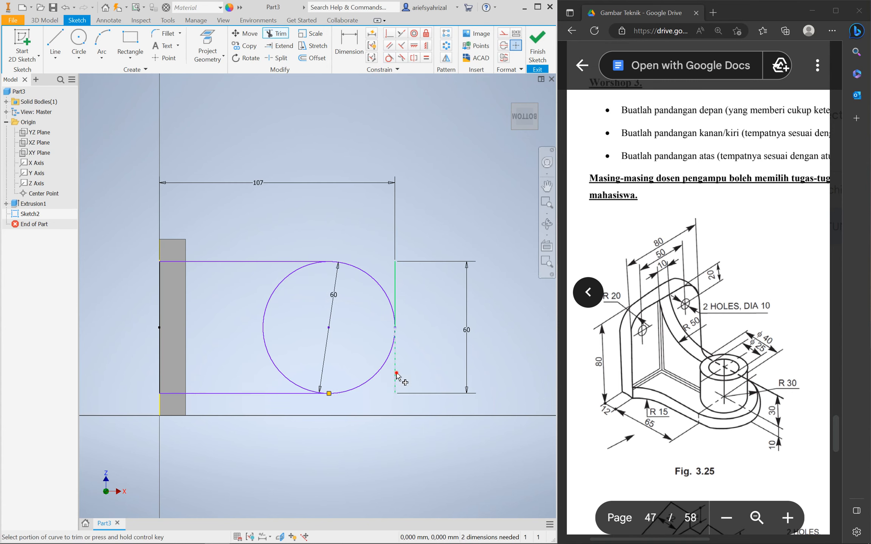
pyautogui.press('Escape')
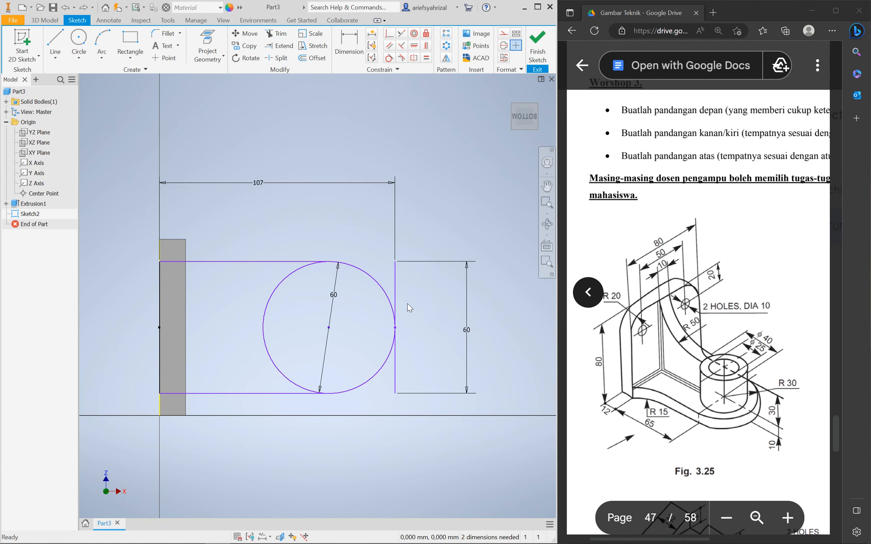
pyautogui.press('Delete')
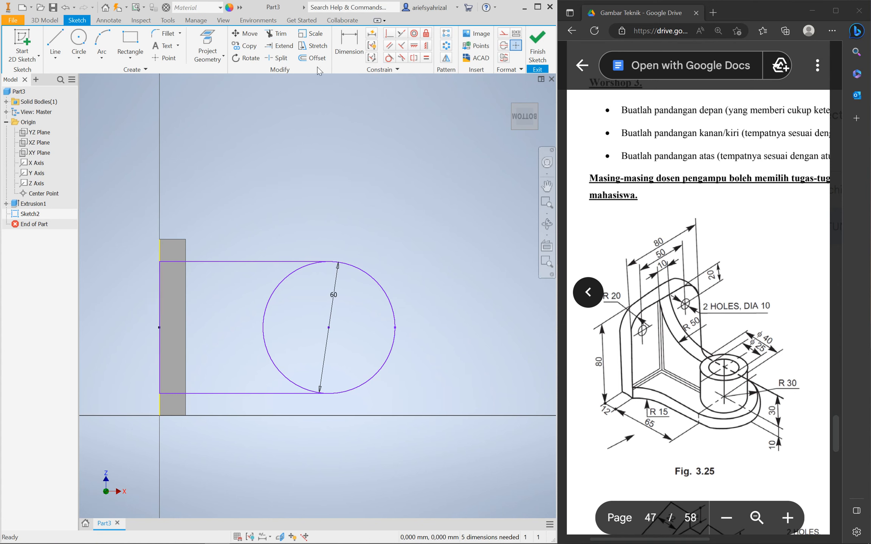
# Trim the circle's left arc and align the arc centre horizontally with the left edge's midpoint
pyautogui.click(275, 33)
pyautogui.click(271, 302)
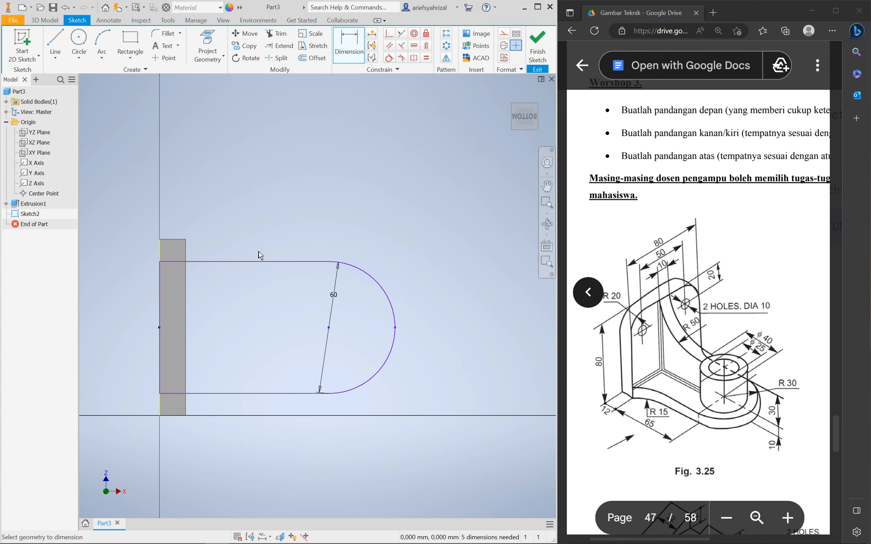
pyautogui.press('Escape')
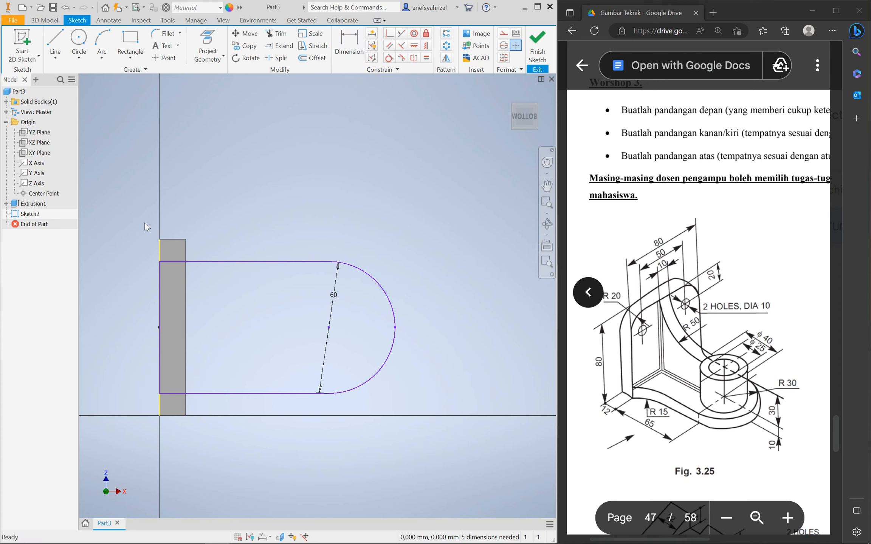
pyautogui.moveTo(289, 261); pyautogui.dragTo(274, 201)
pyautogui.press('Escape')
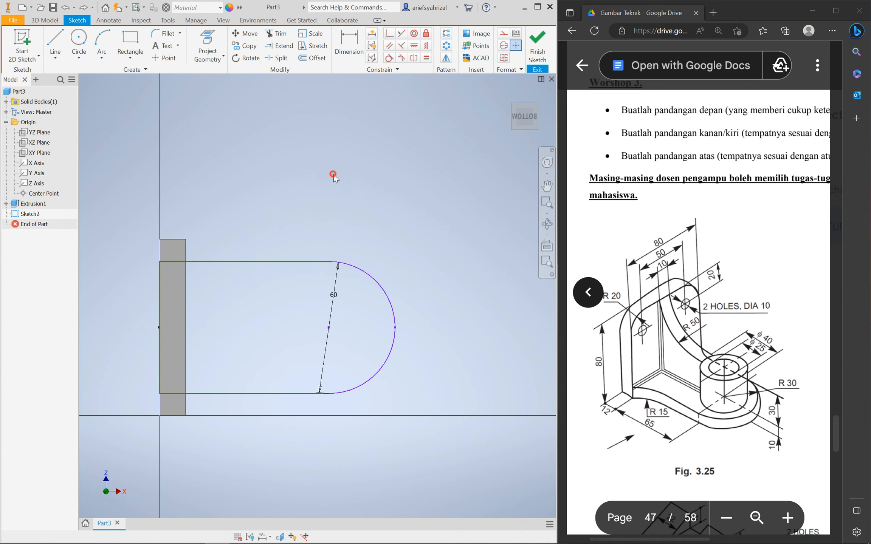
pyautogui.click(427, 43)
pyautogui.click(414, 46)
pyautogui.click(160, 328)
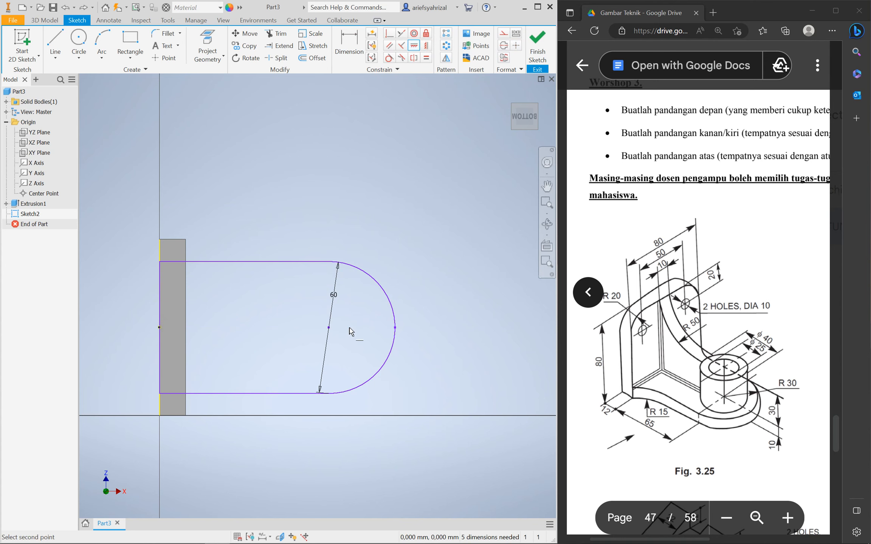
pyautogui.click(329, 328)
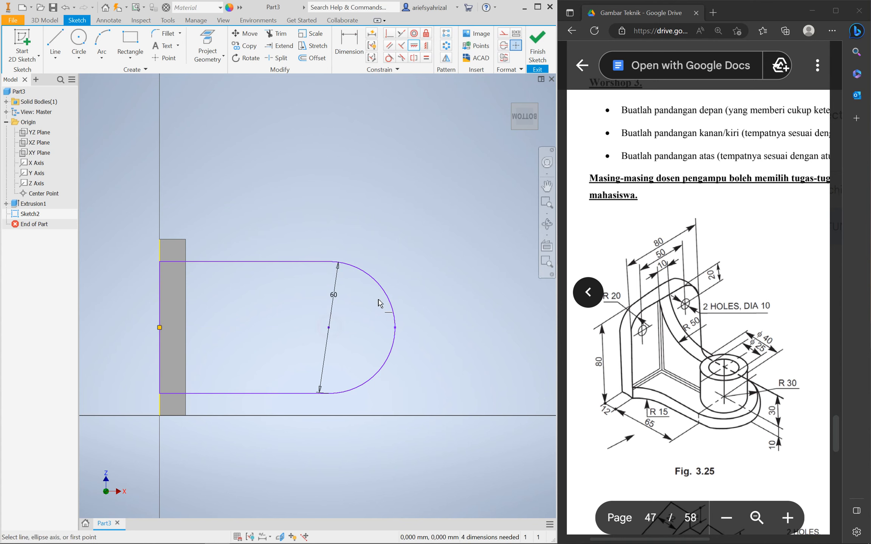
# Dimension the top line at 77 and the overall length to the arc at 107
pyautogui.click(348, 42)
pyautogui.click(285, 263)
pyautogui.click(282, 192)
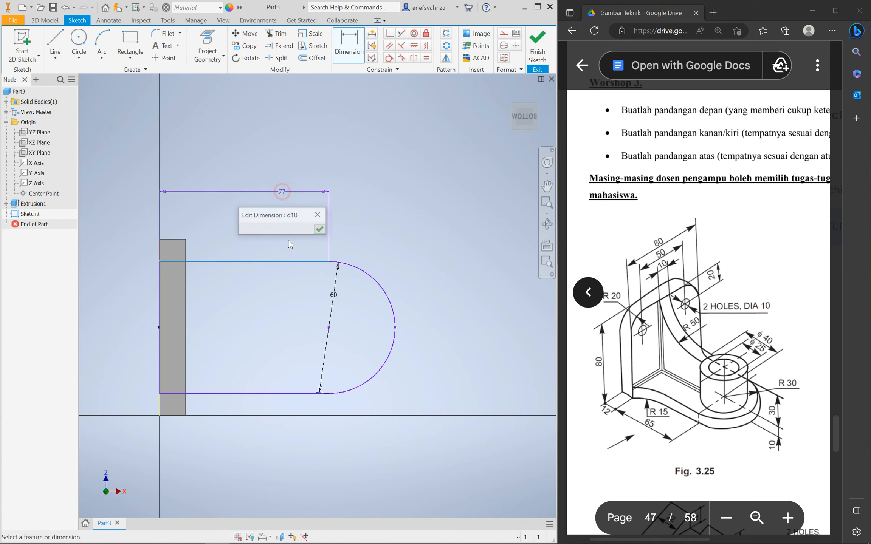
pyautogui.click(321, 229)
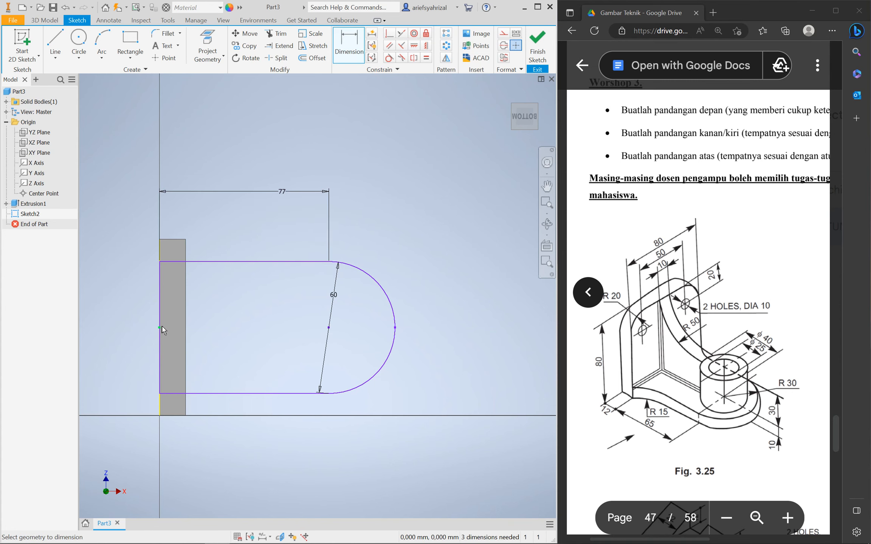
pyautogui.click(394, 328)
pyautogui.click(390, 152)
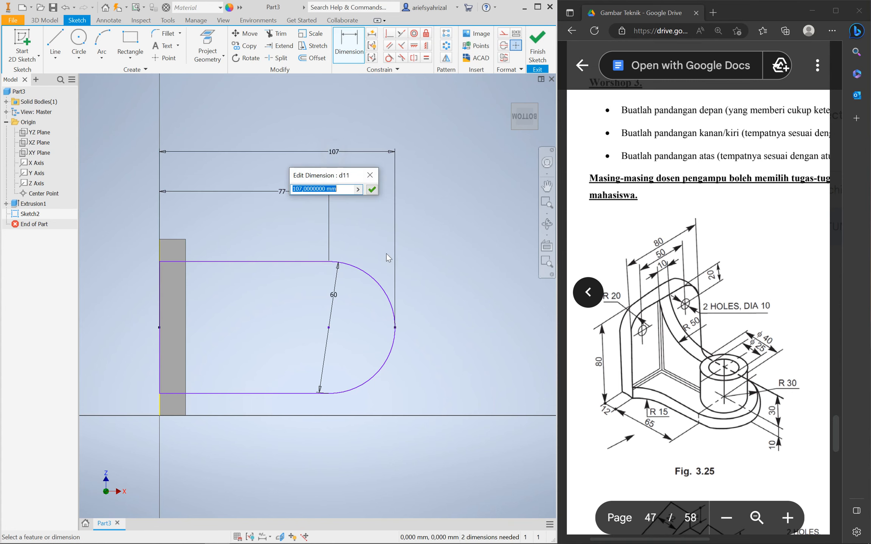
pyautogui.click(371, 190)
# Dismiss the over-constrained arc radius dimension and dimension the profile height to 60
pyautogui.click(360, 268)
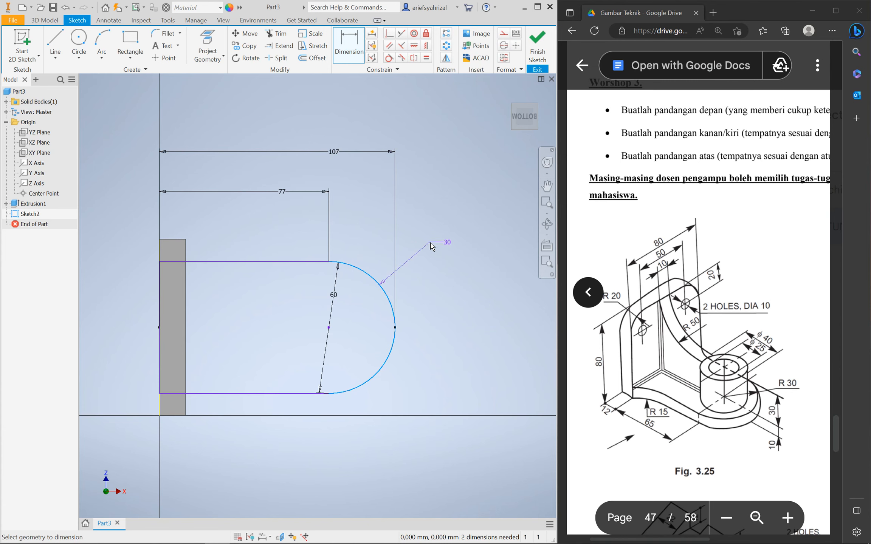
pyautogui.click(447, 242)
pyautogui.click(199, 91)
pyautogui.click(240, 263)
pyautogui.click(255, 394)
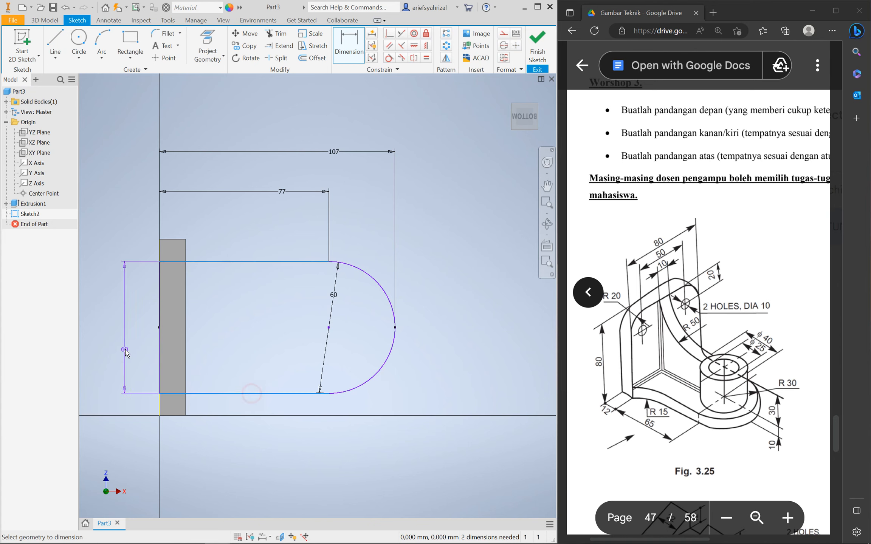
pyautogui.click(124, 349)
pyautogui.click(162, 387)
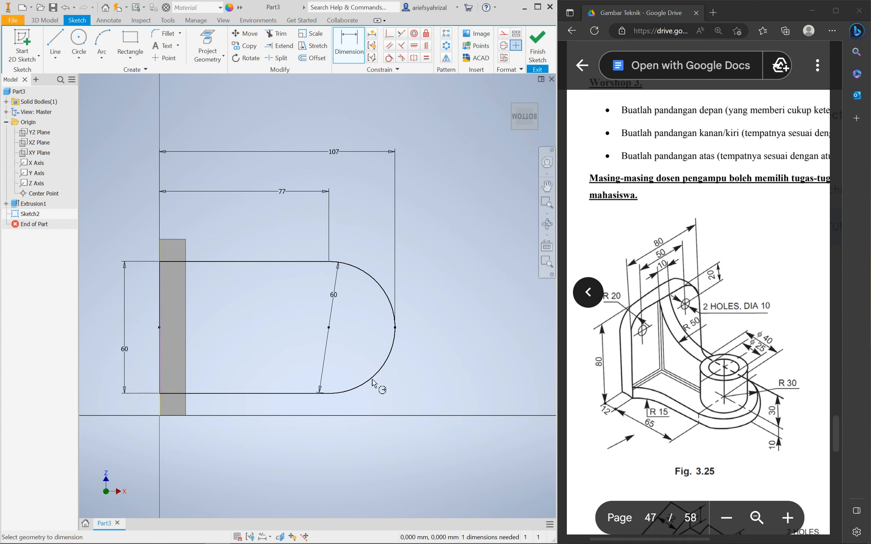
pyautogui.scroll(-5, 311, 374)
pyautogui.scroll(6, 317, 376)
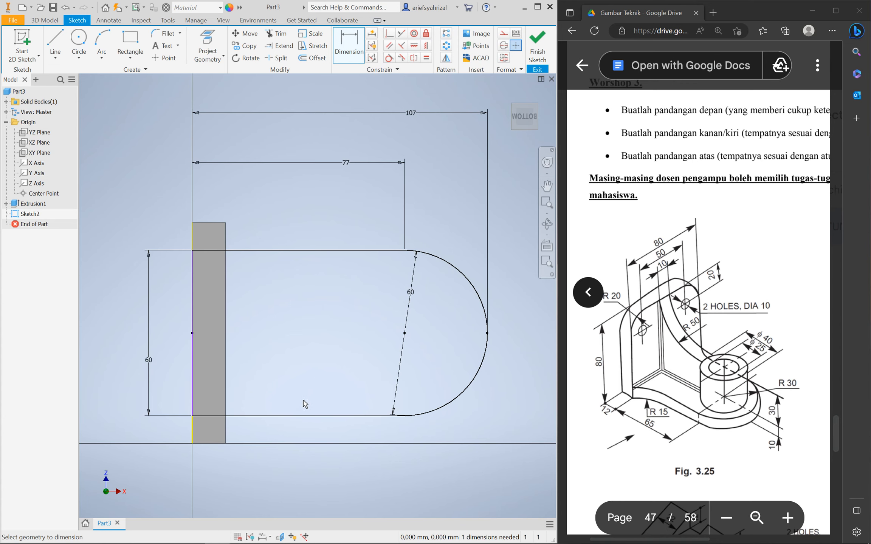
pyautogui.scroll(-4, 312, 398)
pyautogui.scroll(2, 293, 397)
pyautogui.scroll(-1, 292, 393)
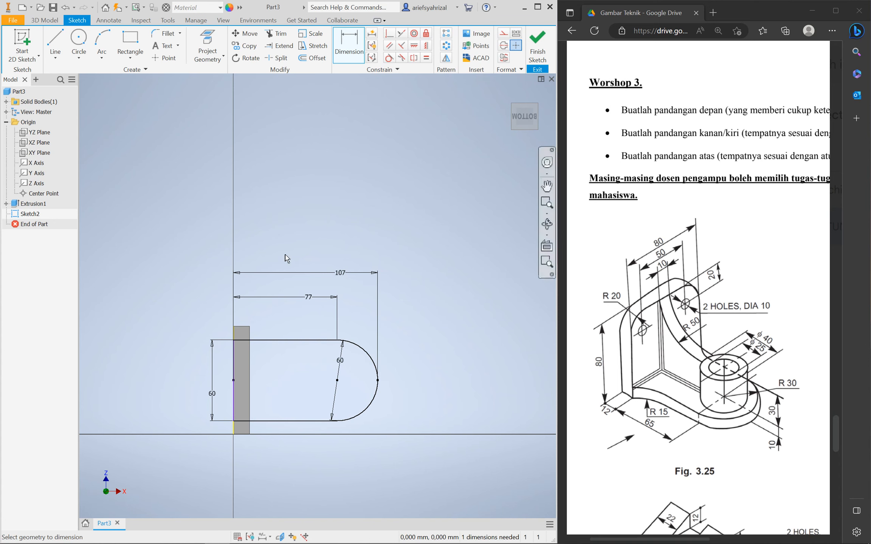
# Draw a circle on the arc centre, dimension it to 25 mm diameter, and return to Home View
pyautogui.click(76, 43)
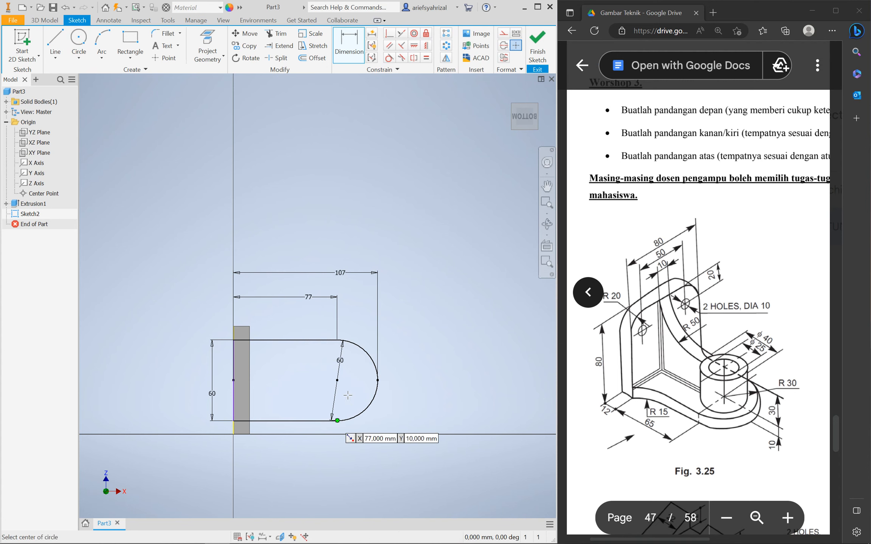
pyautogui.click(337, 379)
pyautogui.click(325, 364)
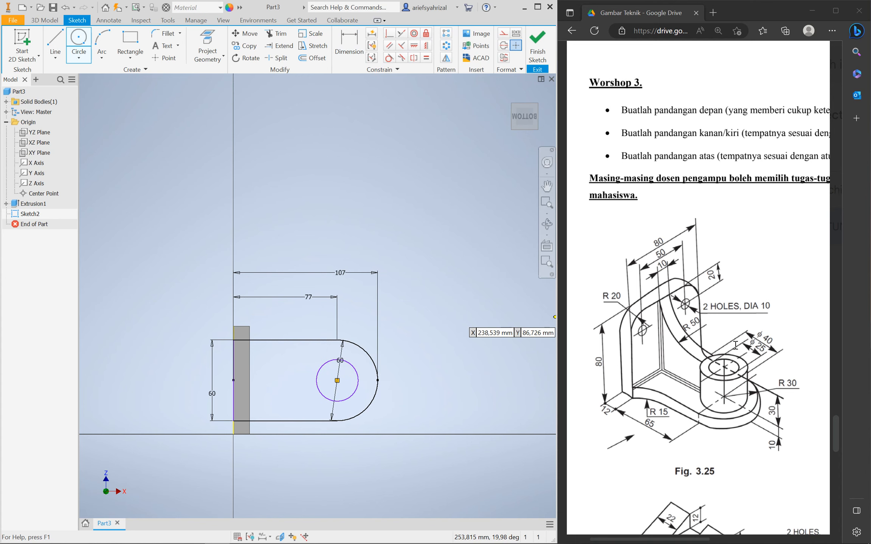
pyautogui.click(348, 43)
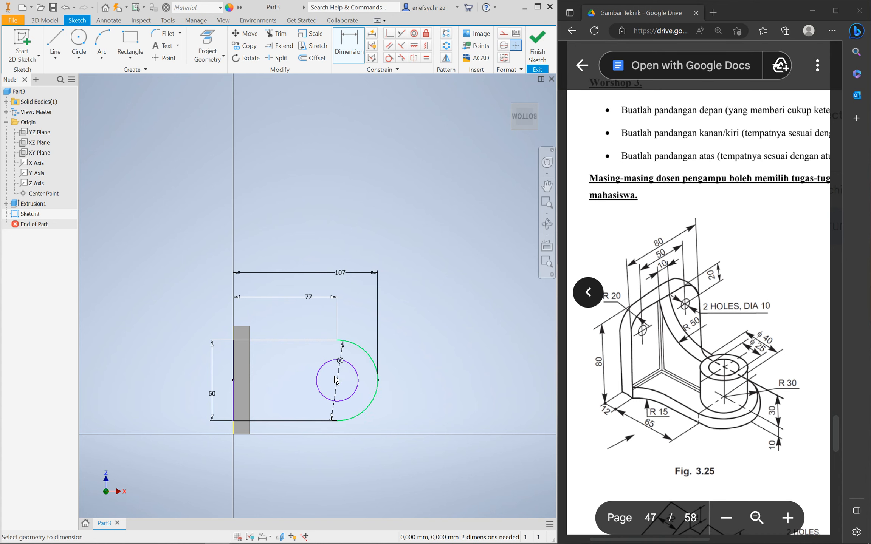
pyautogui.click(312, 374)
pyautogui.click(295, 365)
pyautogui.write('25')
pyautogui.press('Return')
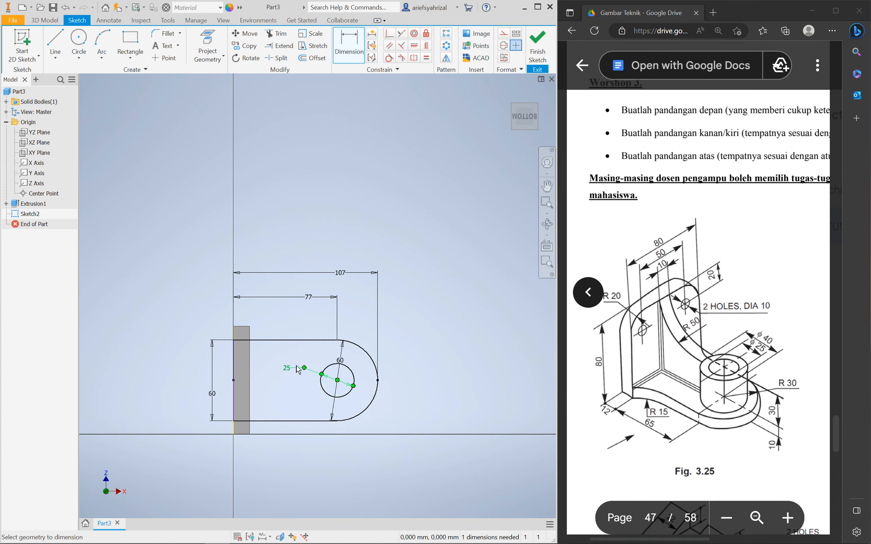
pyautogui.press('Escape')
pyautogui.press('d')
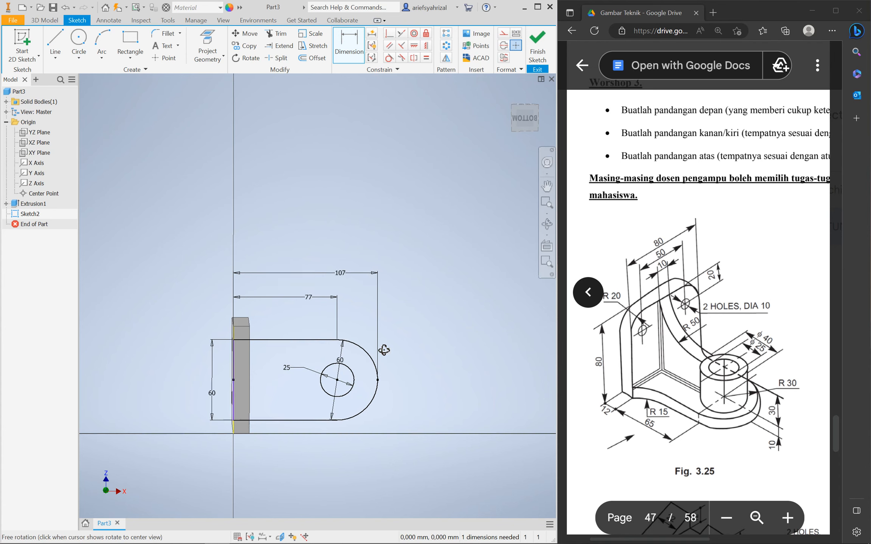
pyautogui.press('F6')
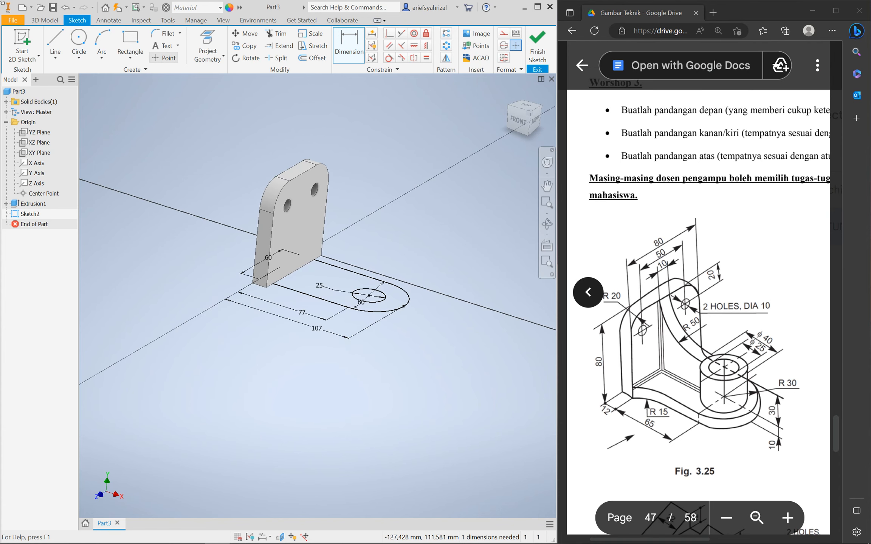
# Finish the sketch and extrude the round-ended profile, flipping the direction upward
pyautogui.click(537, 45)
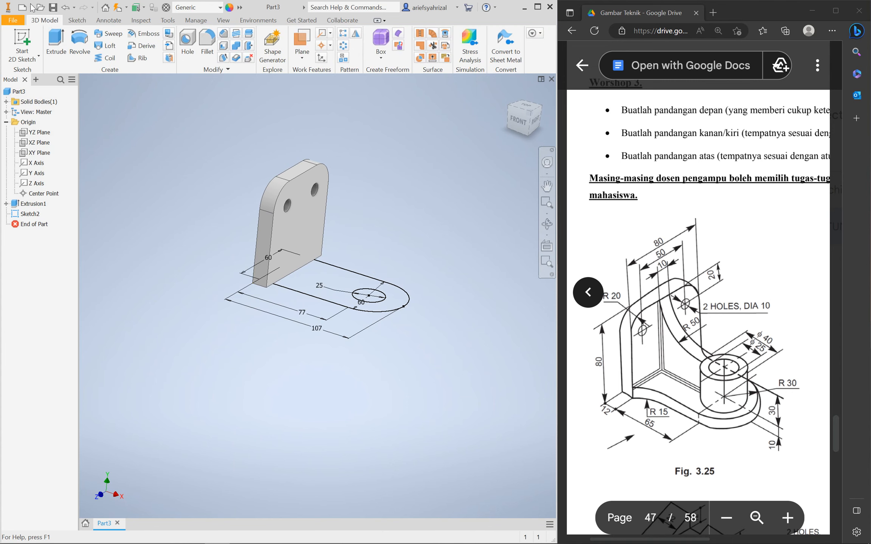
pyautogui.click(56, 42)
pyautogui.click(311, 293)
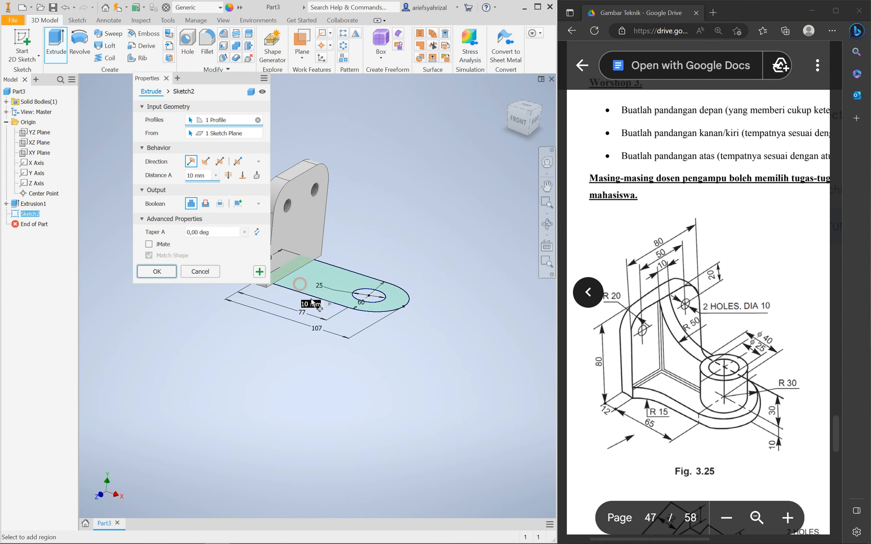
pyautogui.keyDown('shift'); pyautogui.moveTo(340, 369); pyautogui.dragTo(353, 366, button='middle'); pyautogui.keyUp('shift')
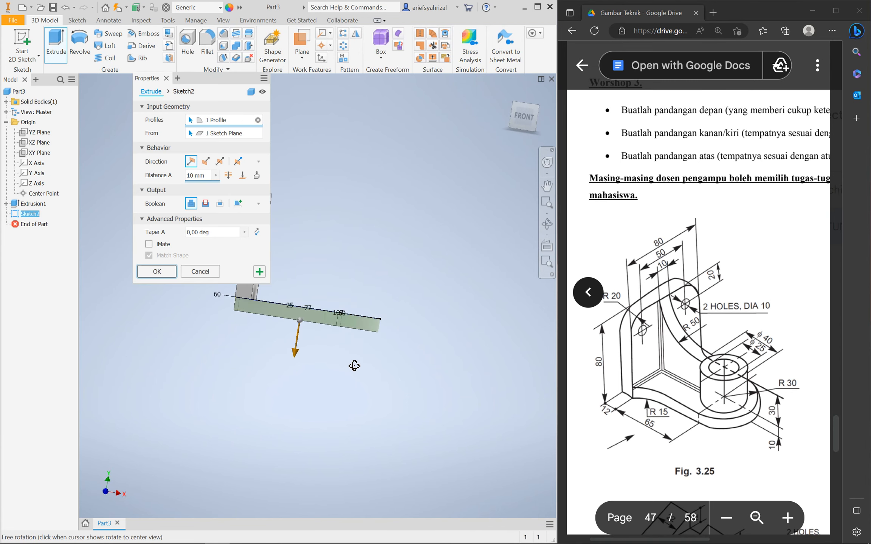
pyautogui.click(206, 161)
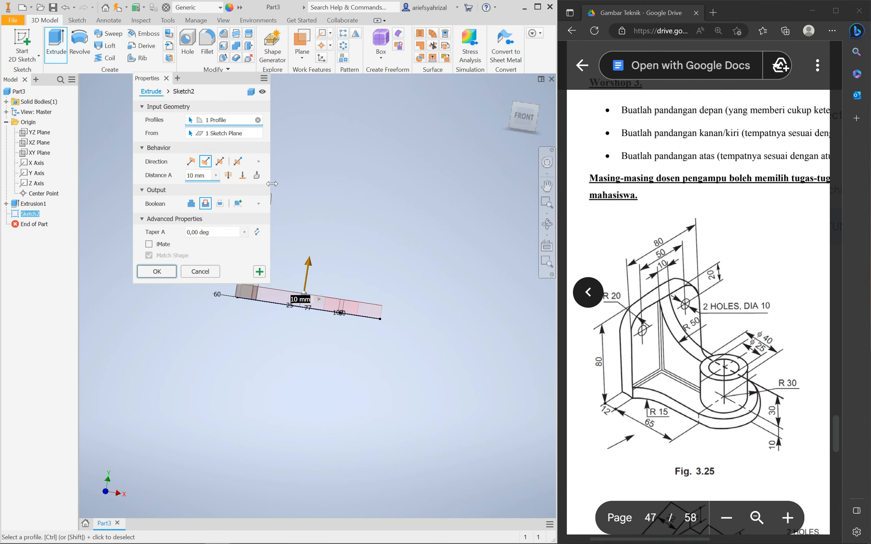
pyautogui.click(191, 204)
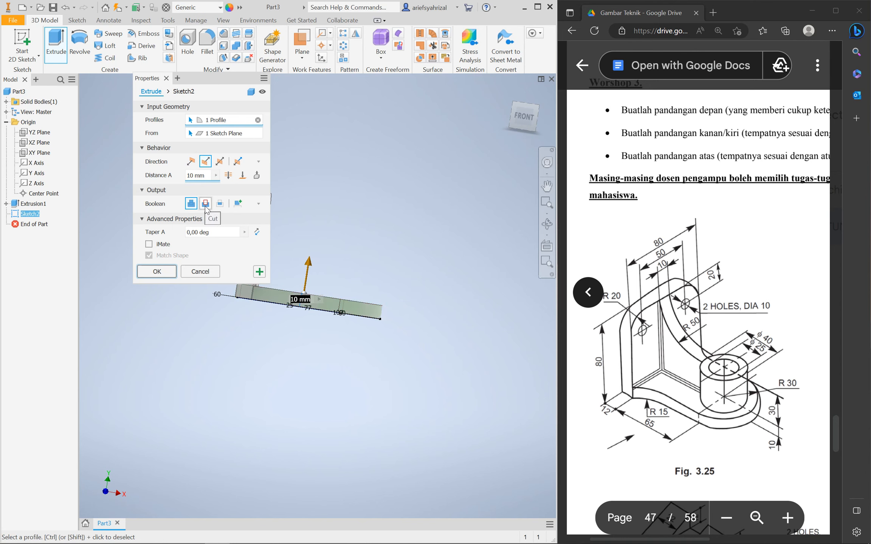
pyautogui.click(207, 209)
# Set the extrusion to Join and confirm the 10 mm base plate
pyautogui.keyDown('shift'); pyautogui.moveTo(377, 269); pyautogui.dragTo(359, 242, button='middle'); pyautogui.keyUp('shift')
pyautogui.scroll(5, 264, 334)
pyautogui.scroll(-6, 442, 443)
pyautogui.scroll(5, 283, 369)
pyautogui.scroll(-4, 320, 392)
pyautogui.scroll(4, 298, 400)
pyautogui.scroll(-4, 294, 404)
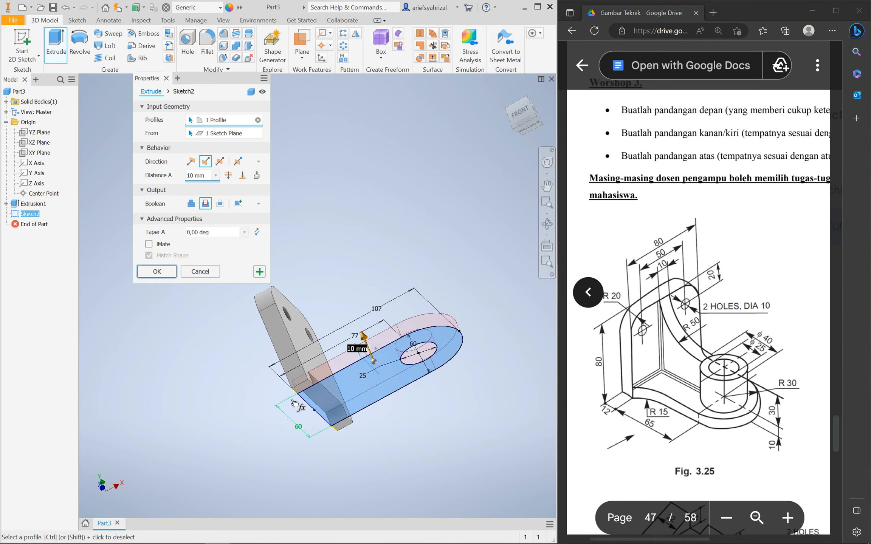
pyautogui.keyDown('shift'); pyautogui.moveTo(353, 257); pyautogui.dragTo(359, 284, button='middle'); pyautogui.keyUp('shift')
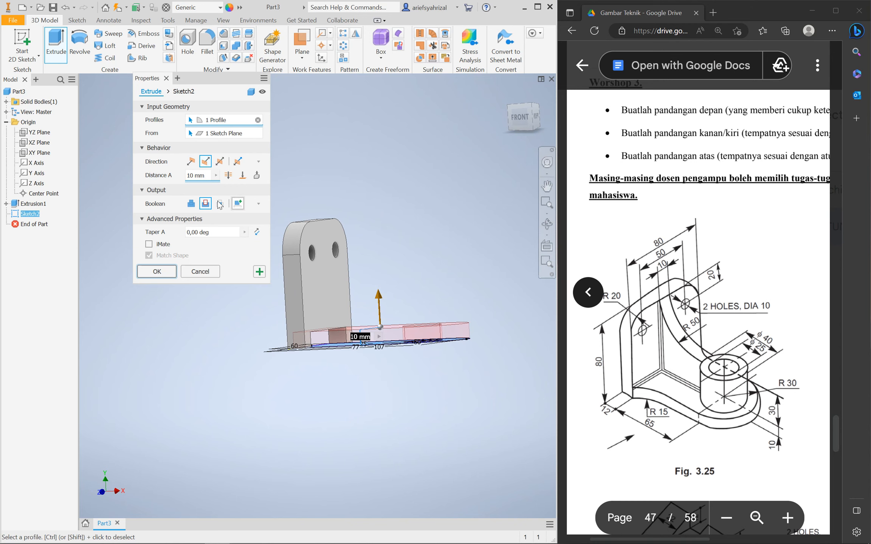
pyautogui.keyDown('shift'); pyautogui.moveTo(361, 401); pyautogui.dragTo(342, 376, button='middle'); pyautogui.keyUp('shift')
pyautogui.click(191, 203)
pyautogui.keyDown('shift'); pyautogui.moveTo(412, 277); pyautogui.dragTo(401, 299, button='middle'); pyautogui.keyUp('shift')
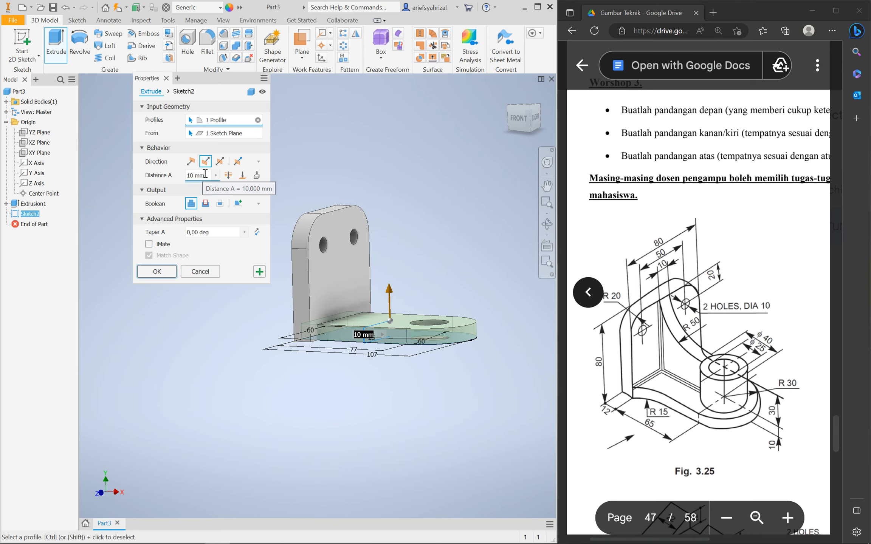
pyautogui.keyDown('shift'); pyautogui.moveTo(425, 318); pyautogui.dragTo(421, 354, button='middle'); pyautogui.keyUp('shift')
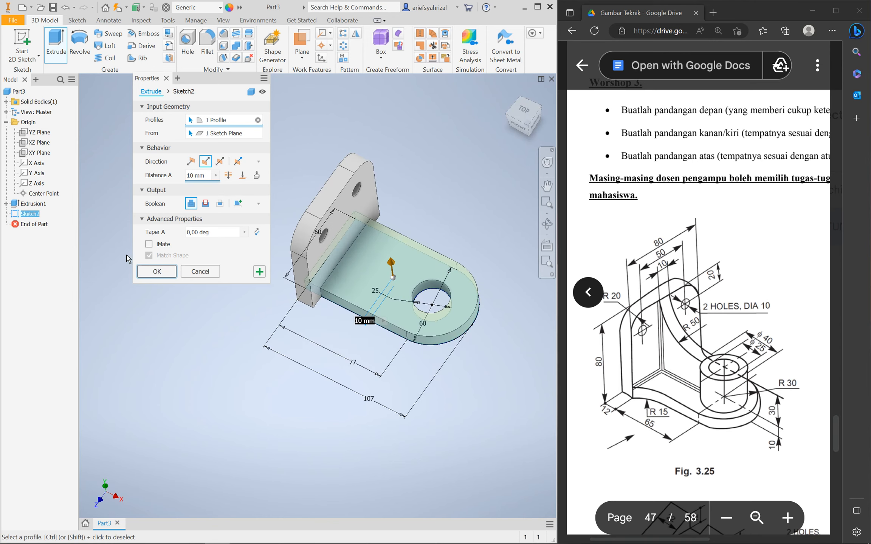
pyautogui.click(156, 271)
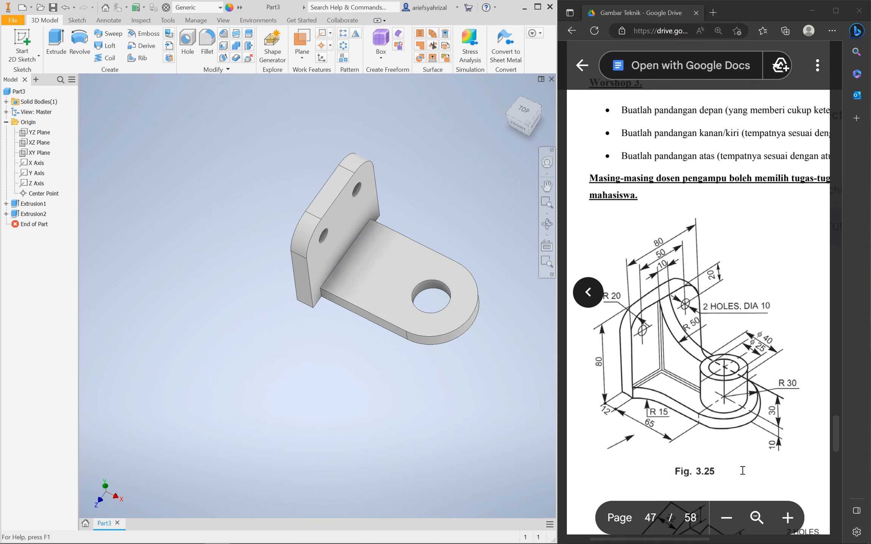
# Orbit to a near-front view of the L-shaped bracket and bring up the Fillet dialog
pyautogui.keyDown('shift'); pyautogui.moveTo(406, 393); pyautogui.dragTo(391, 366, button='middle'); pyautogui.keyUp('shift')
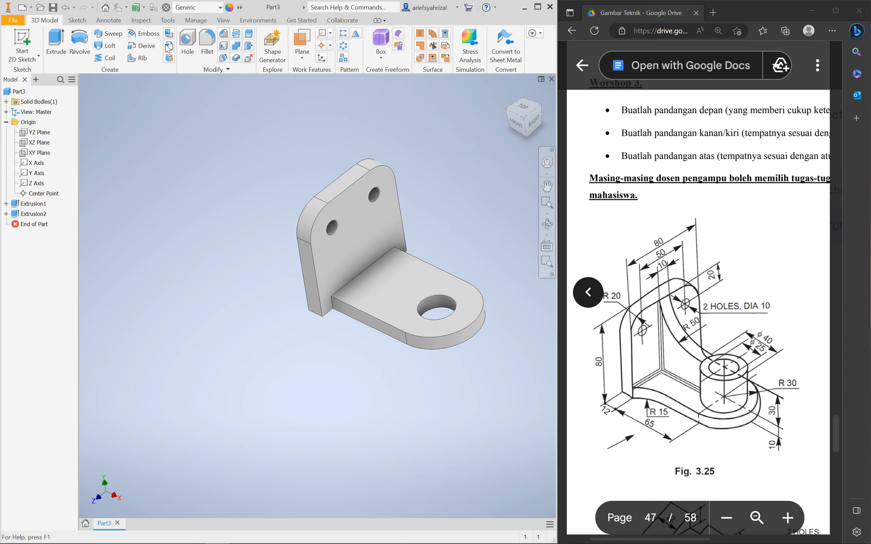
pyautogui.click(207, 41)
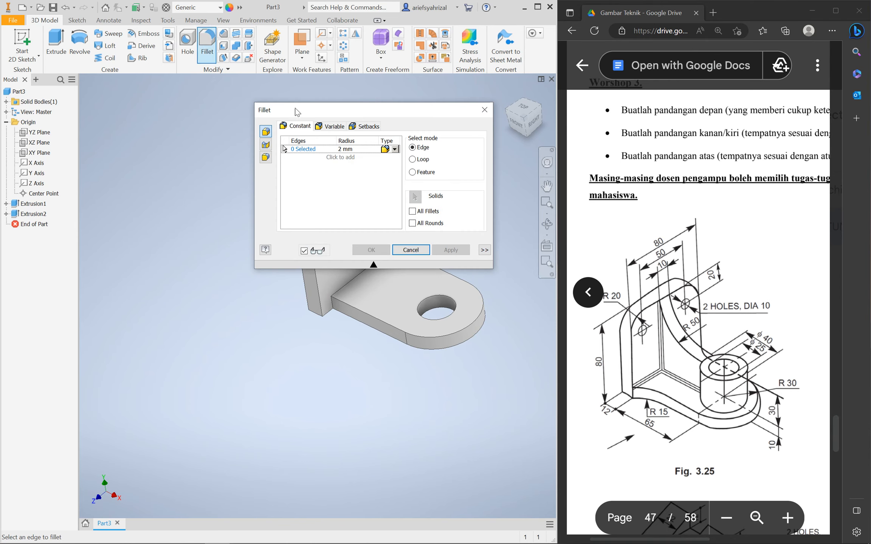
# Select both inner corner edges where the base plate's sides meet the upright
pyautogui.moveTo(355, 116); pyautogui.dragTo(114, 216)
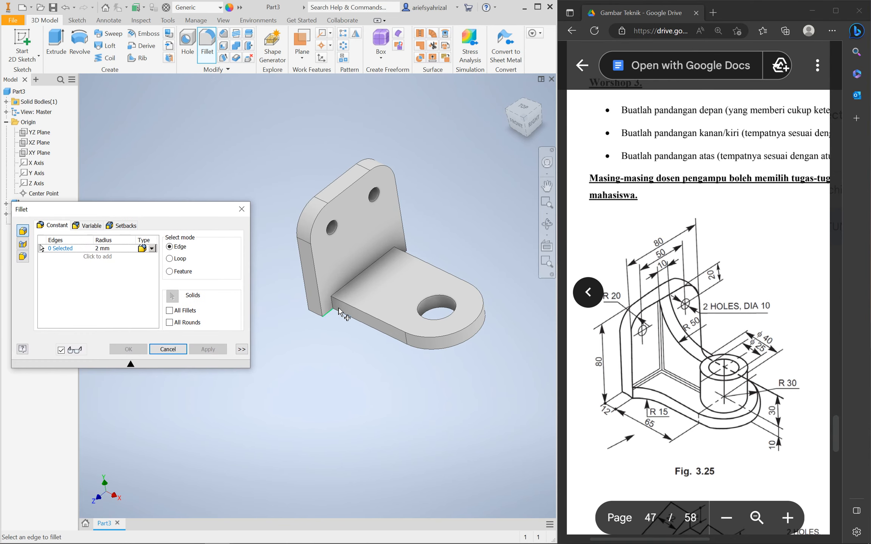
pyautogui.click(329, 309)
pyautogui.keyDown('shift'); pyautogui.moveTo(467, 259); pyautogui.dragTo(447, 253, button='middle'); pyautogui.keyUp('shift')
pyautogui.scroll(5, 447, 250)
pyautogui.click(447, 249)
pyautogui.scroll(-6, 435, 285)
pyautogui.keyDown('shift'); pyautogui.moveTo(397, 328); pyautogui.dragTo(414, 294, button='middle'); pyautogui.keyUp('shift')
# Set the fillet radius to 15, apply it, and close the dialog
pyautogui.click(105, 249)
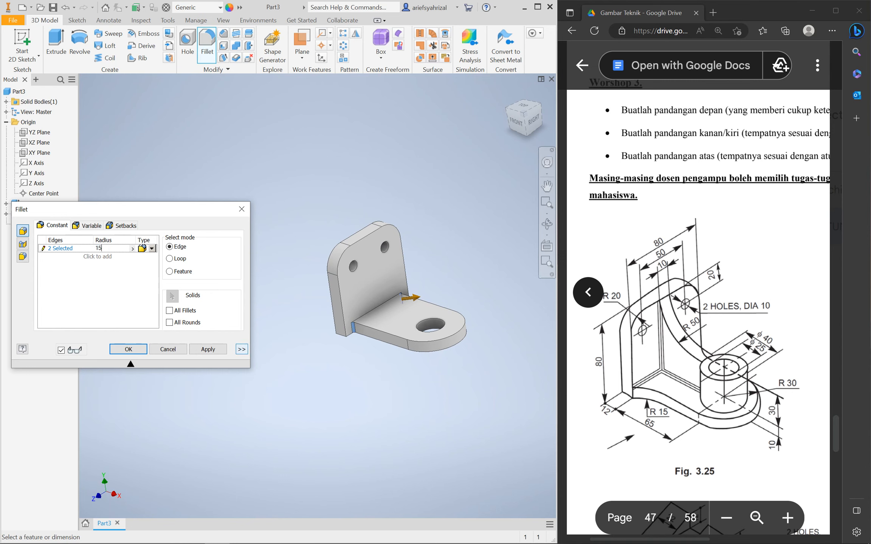
pyautogui.scroll(5, 344, 355)
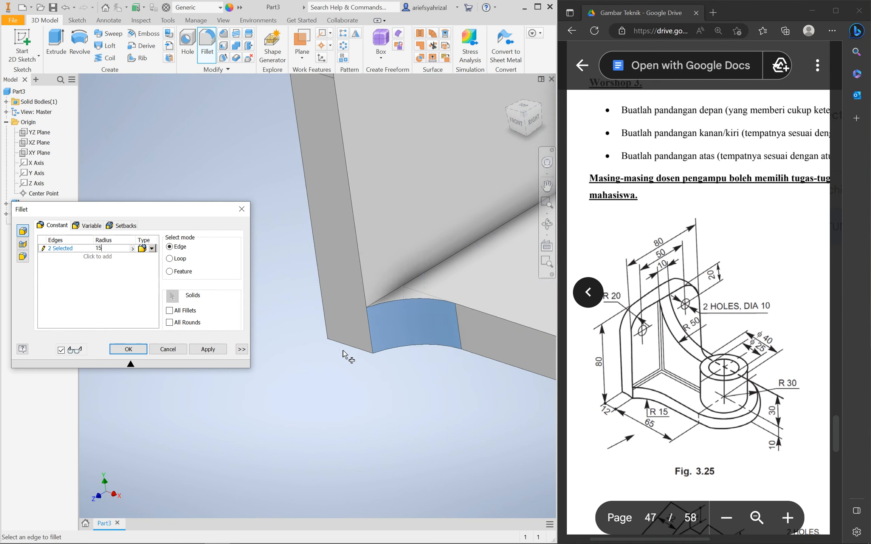
pyautogui.scroll(-6, 351, 370)
pyautogui.keyDown('shift'); pyautogui.moveTo(384, 399); pyautogui.dragTo(317, 406, button='middle'); pyautogui.keyUp('shift')
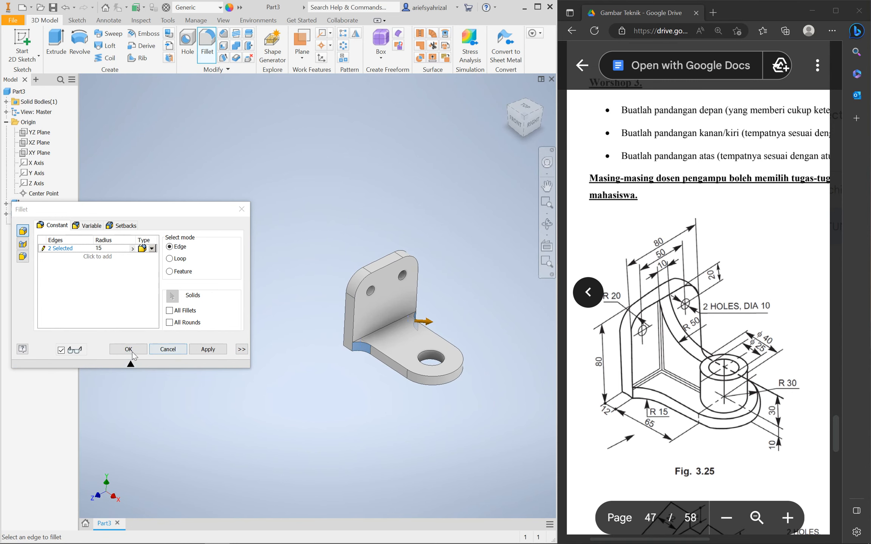
pyautogui.click(207, 349)
pyautogui.click(167, 348)
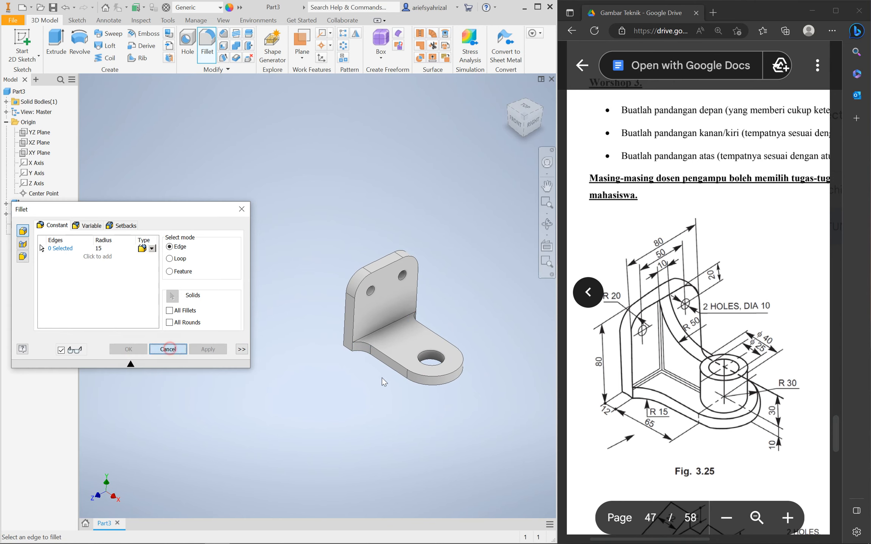
pyautogui.keyDown('shift'); pyautogui.moveTo(375, 410); pyautogui.dragTo(351, 366, button='middle'); pyautogui.keyUp('shift')
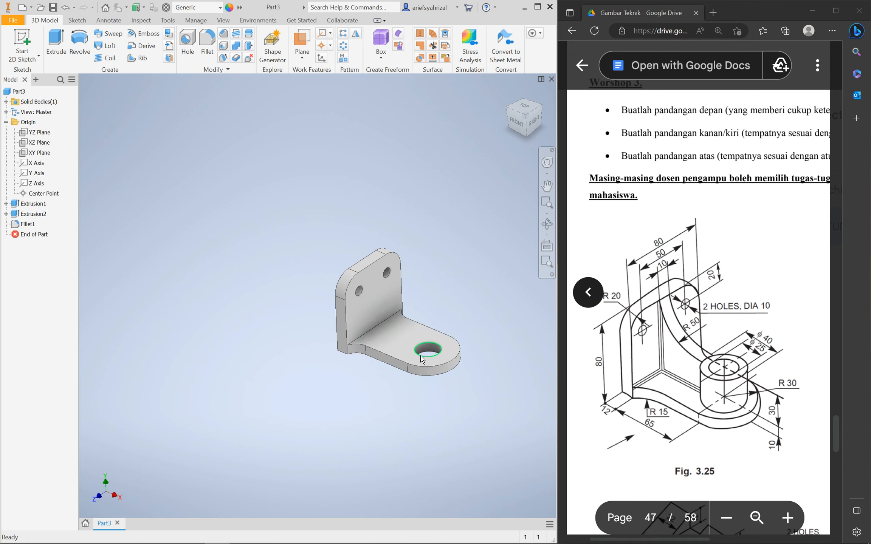
# Start a sketch on the base plate's top face and project the hole's edge into it
pyautogui.click(411, 337)
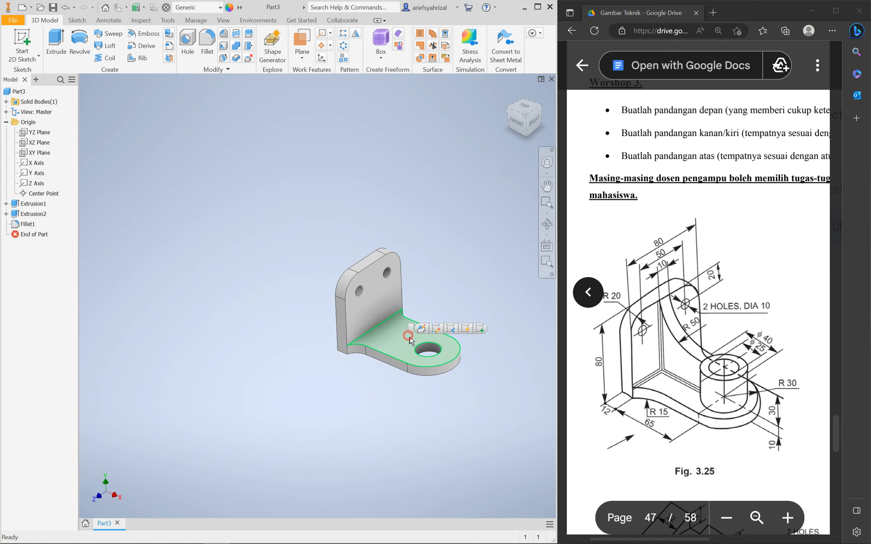
pyautogui.click(478, 331)
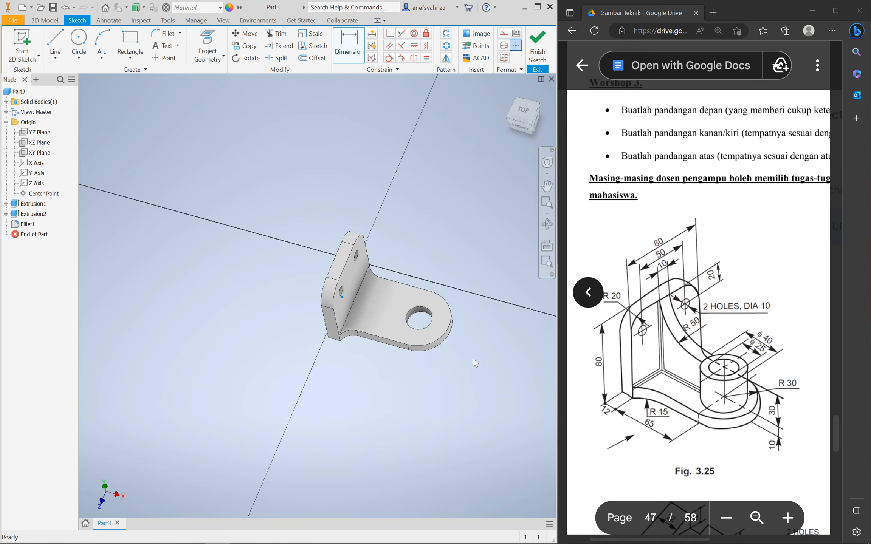
pyautogui.click(213, 40)
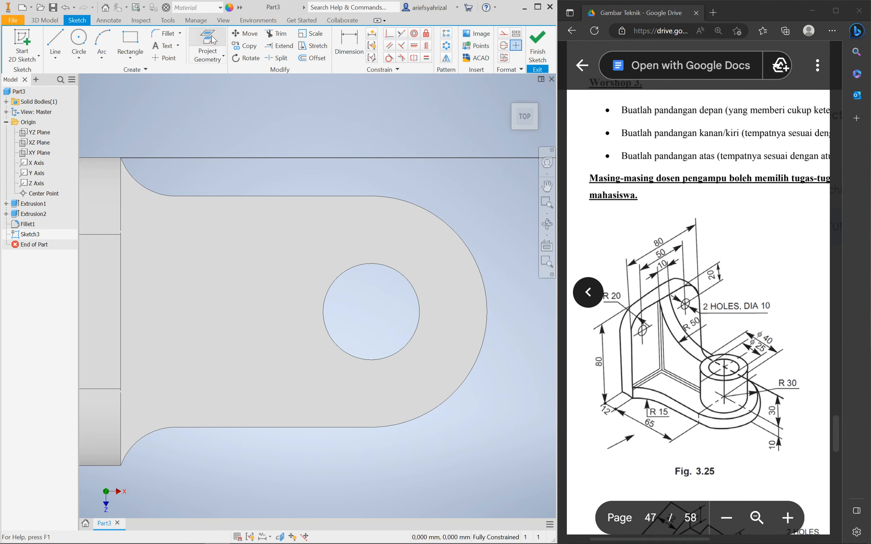
pyautogui.click(504, 35)
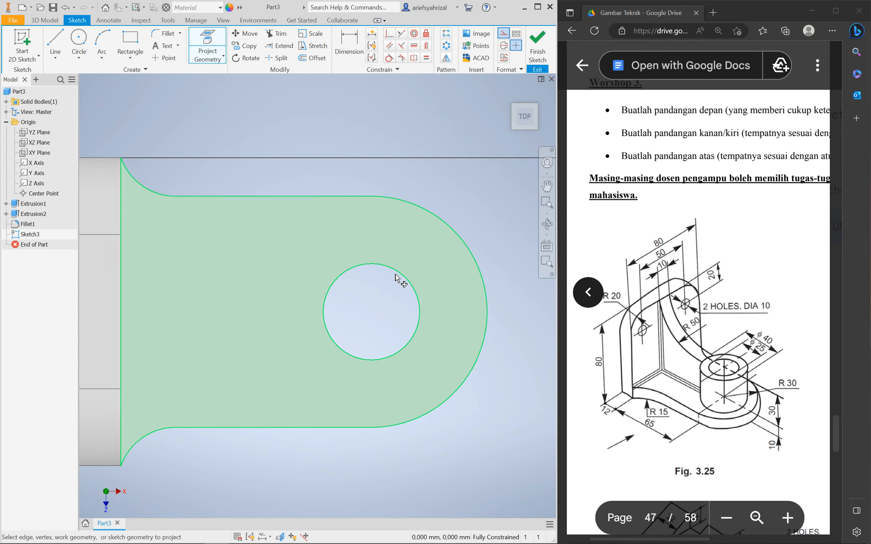
pyautogui.click(399, 275)
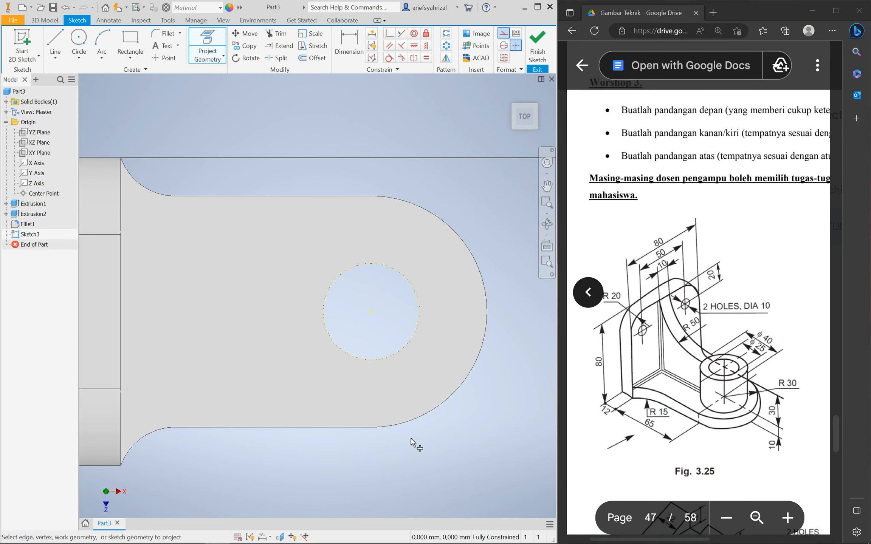
pyautogui.press('Escape')
pyautogui.keyDown('shift'); pyautogui.moveTo(396, 467); pyautogui.dragTo(383, 429, button='middle'); pyautogui.keyUp('shift')
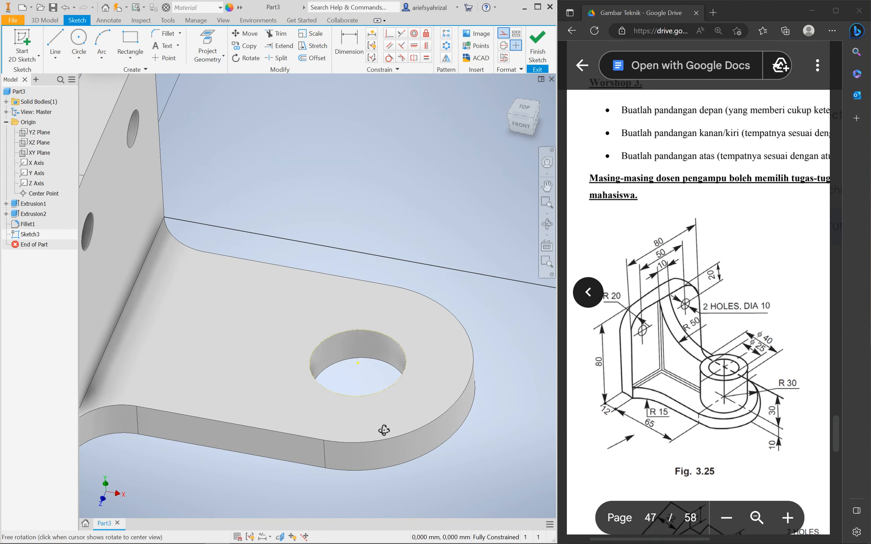
pyautogui.click(504, 35)
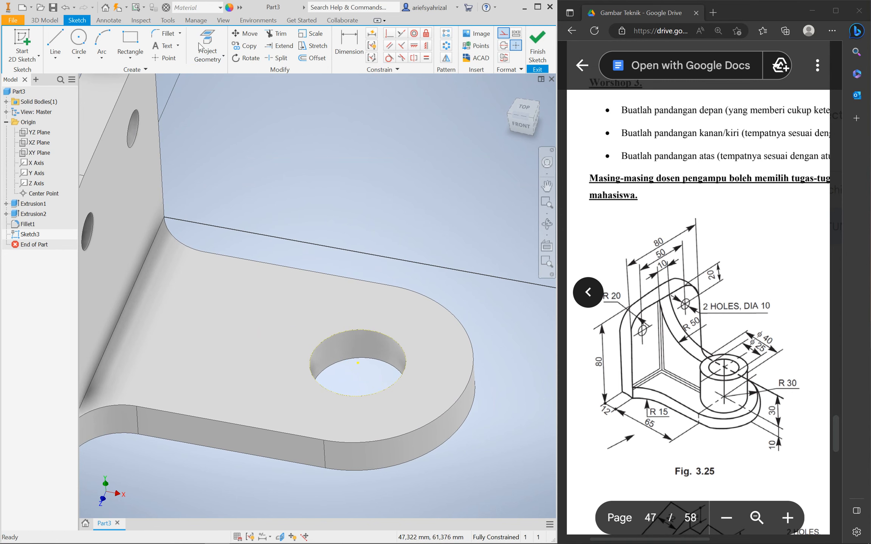
pyautogui.click(527, 114)
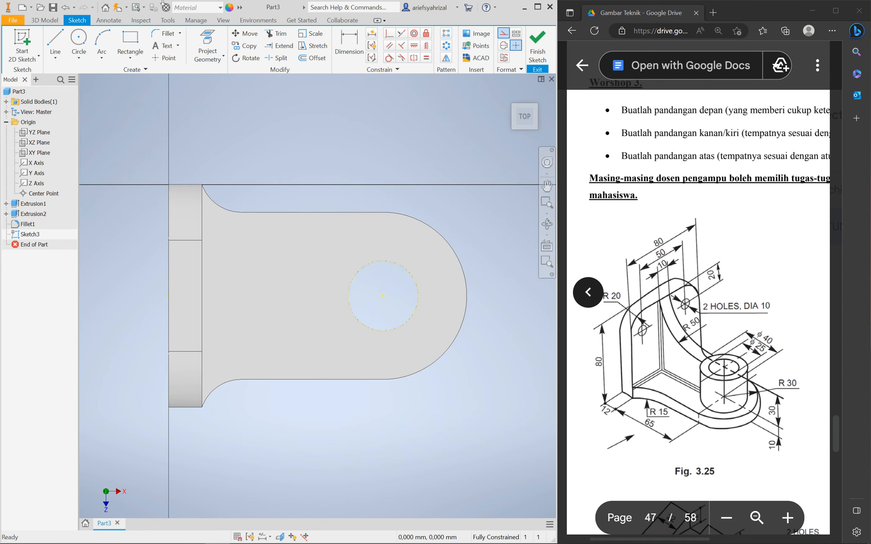
# Draw a 40 mm diameter circle on the hole's centre plus a circle matching the hole edge
pyautogui.click(79, 37)
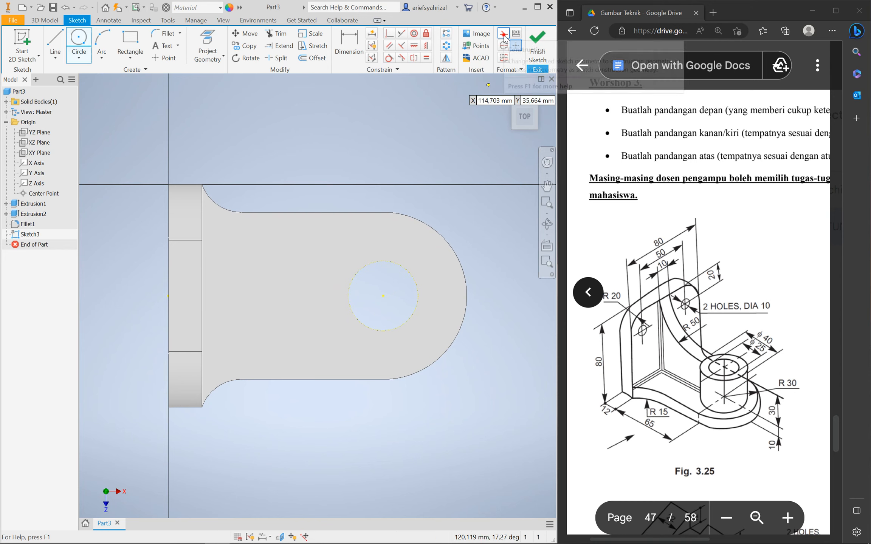
pyautogui.click(384, 297)
pyautogui.click(348, 45)
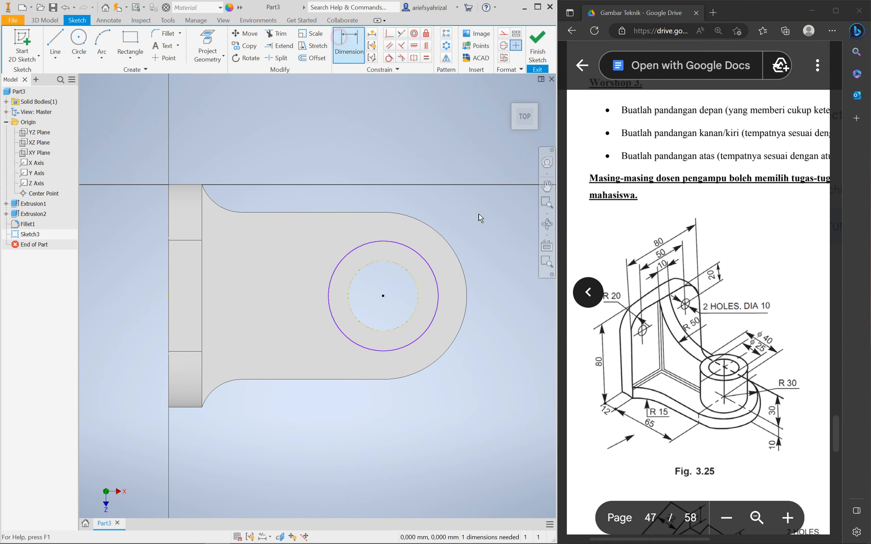
pyautogui.click(379, 244)
pyautogui.click(374, 181)
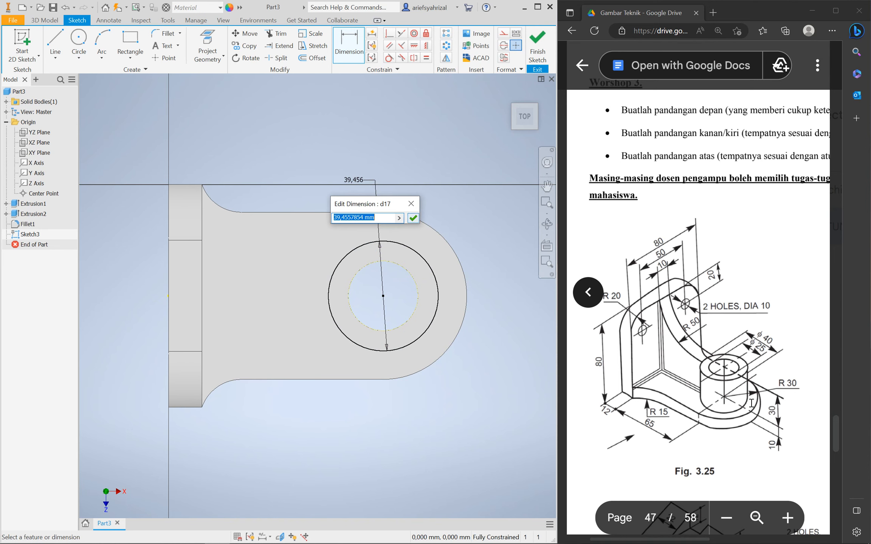
pyautogui.write('40')
pyautogui.press('Return')
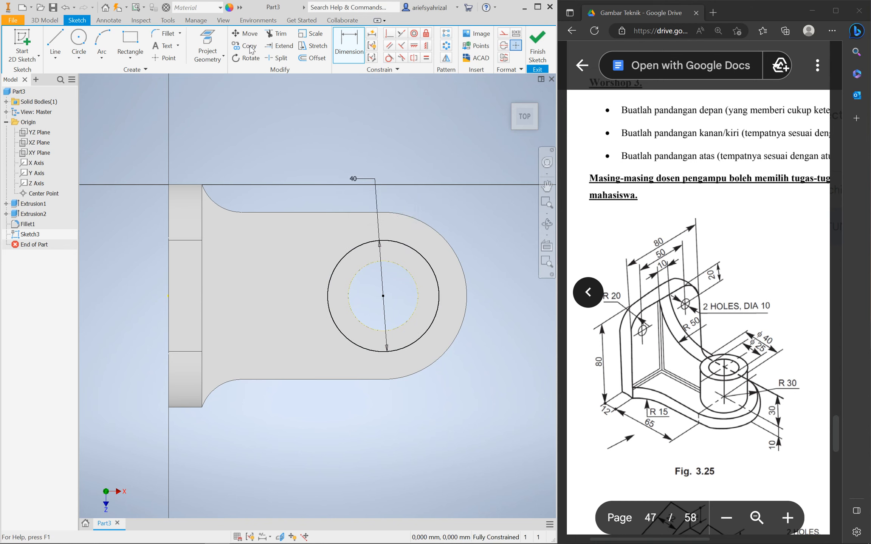
pyautogui.press('c')
pyautogui.click(383, 295)
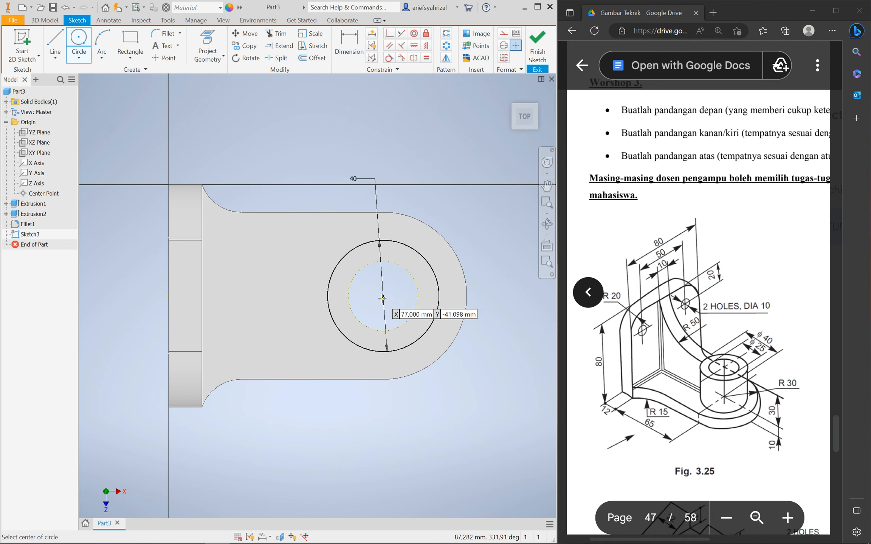
pyautogui.click(370, 261)
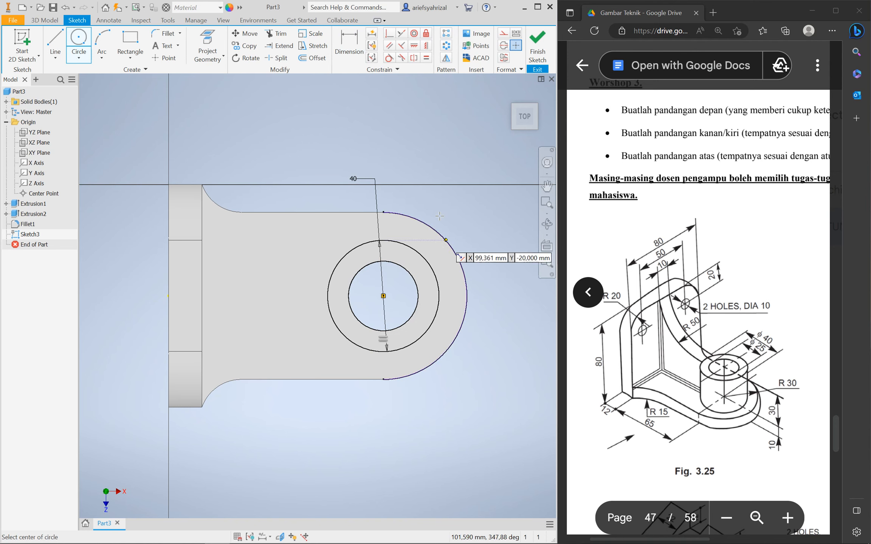
pyautogui.click(43, 20)
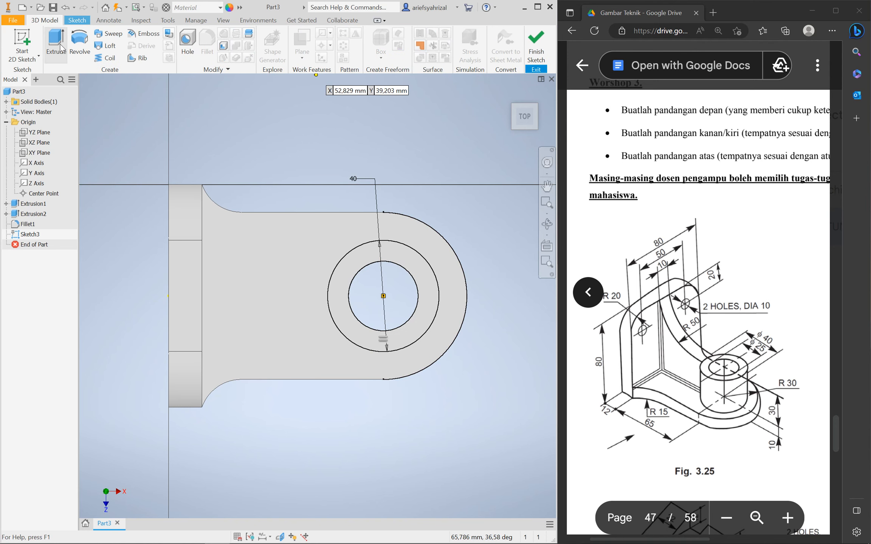
# Extrude the ring between the two circles 30 mm and orbit to inspect the hollow boss
pyautogui.click(57, 41)
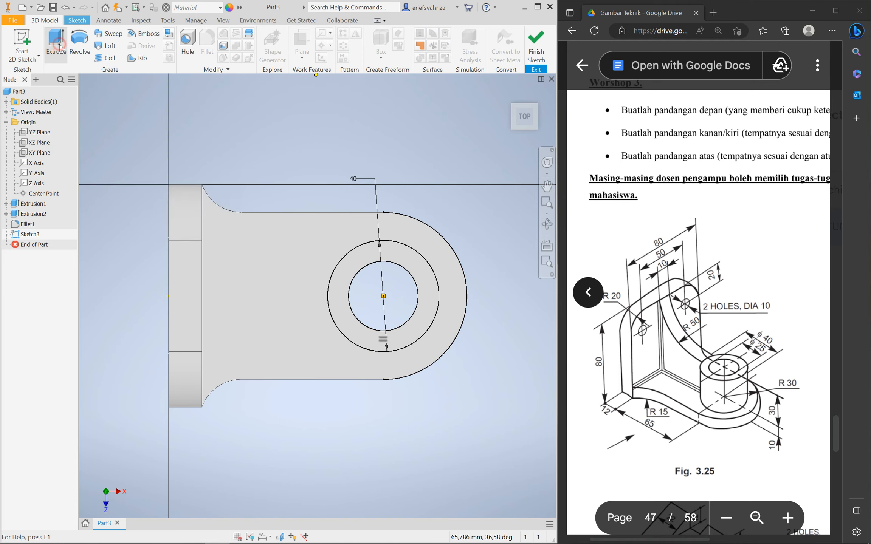
pyautogui.scroll(3, 419, 368)
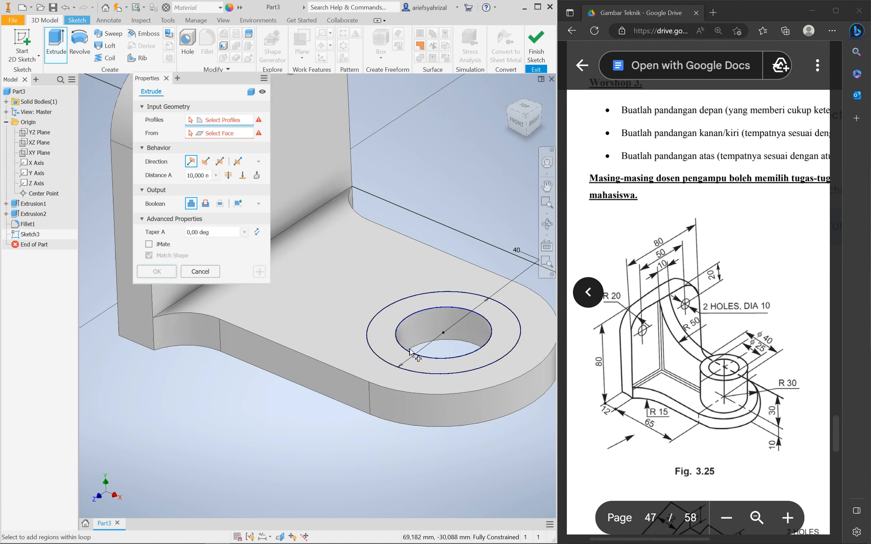
pyautogui.click(389, 334)
pyautogui.scroll(-3, 389, 352)
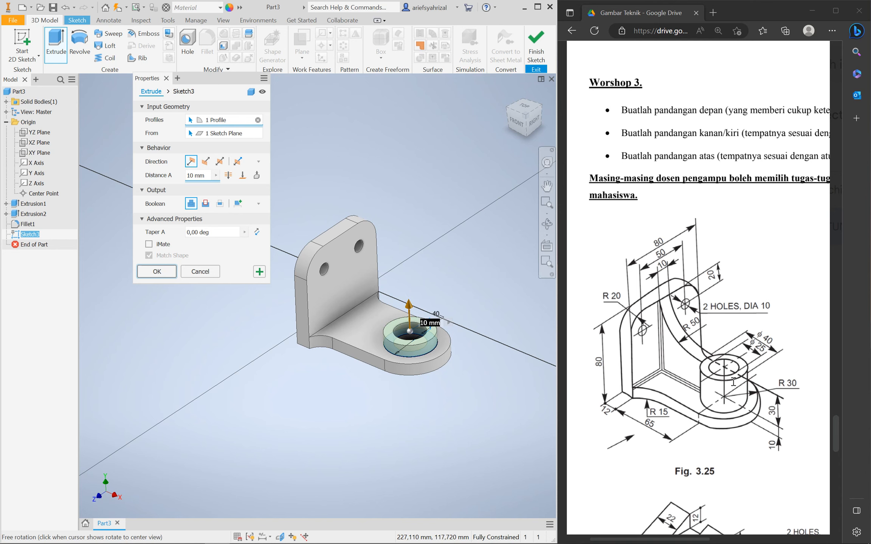
pyautogui.moveTo(774, 424)
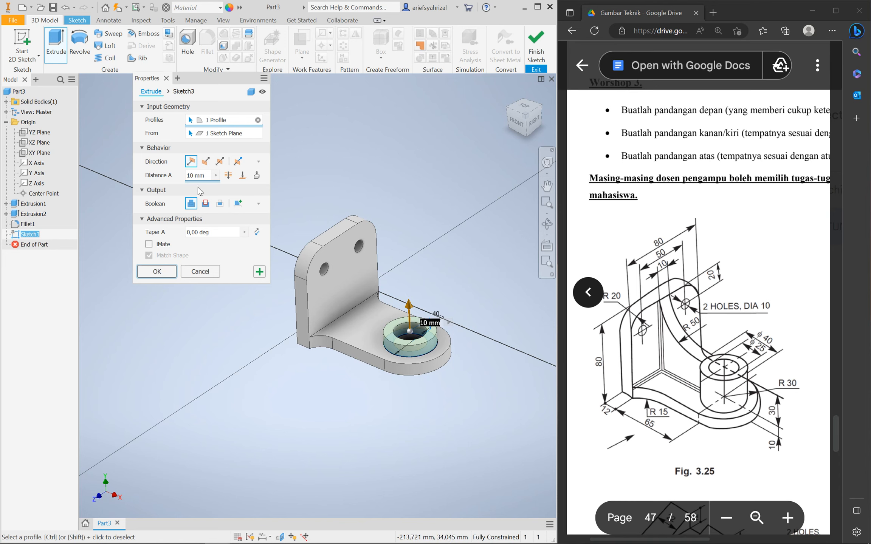
pyautogui.click(205, 176)
pyautogui.write('30')
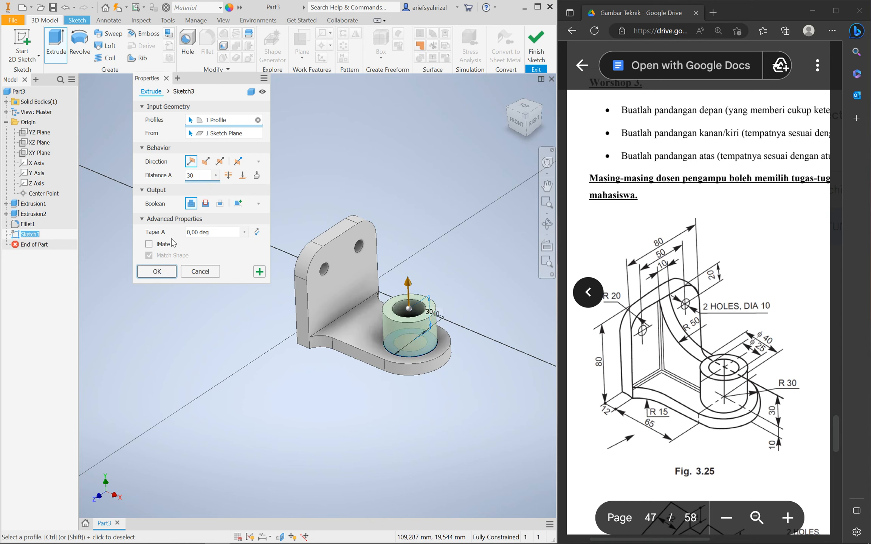
pyautogui.click(156, 272)
pyautogui.keyDown('shift'); pyautogui.moveTo(403, 382); pyautogui.dragTo(373, 388, button='middle'); pyautogui.keyUp('shift')
pyautogui.keyDown('shift'); pyautogui.moveTo(394, 327); pyautogui.dragTo(453, 349, button='middle'); pyautogui.keyUp('shift')
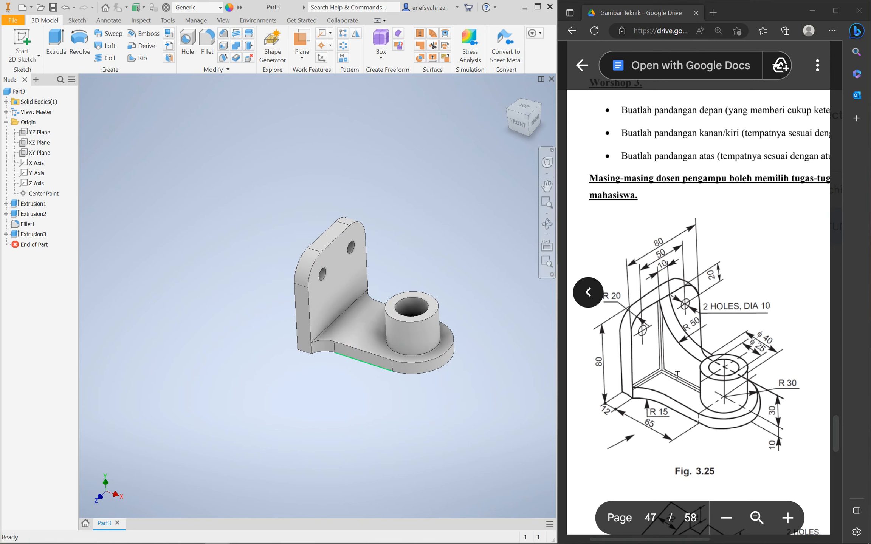
# Create a sketch on the XY plane, slice the part with F7, and view it from FRONT
pyautogui.keyDown('shift'); pyautogui.moveTo(308, 303); pyautogui.dragTo(311, 365, button='middle'); pyautogui.keyUp('shift')
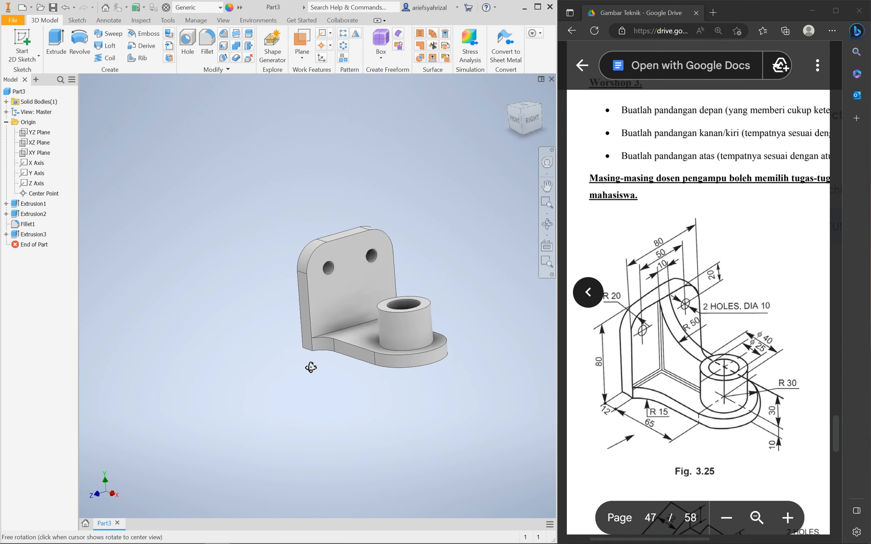
pyautogui.click(39, 152)
pyautogui.keyDown('shift'); pyautogui.moveTo(280, 331); pyautogui.dragTo(302, 343, button='middle'); pyautogui.keyUp('shift')
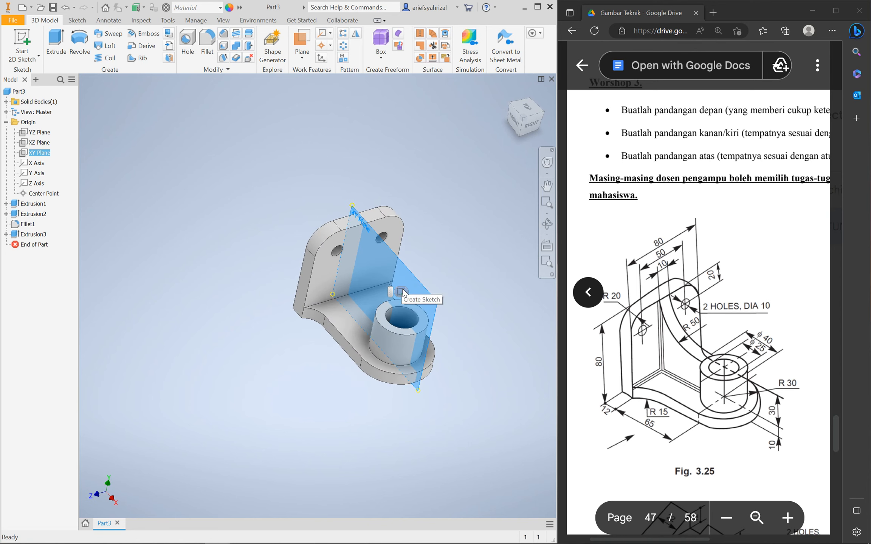
pyautogui.click(402, 291)
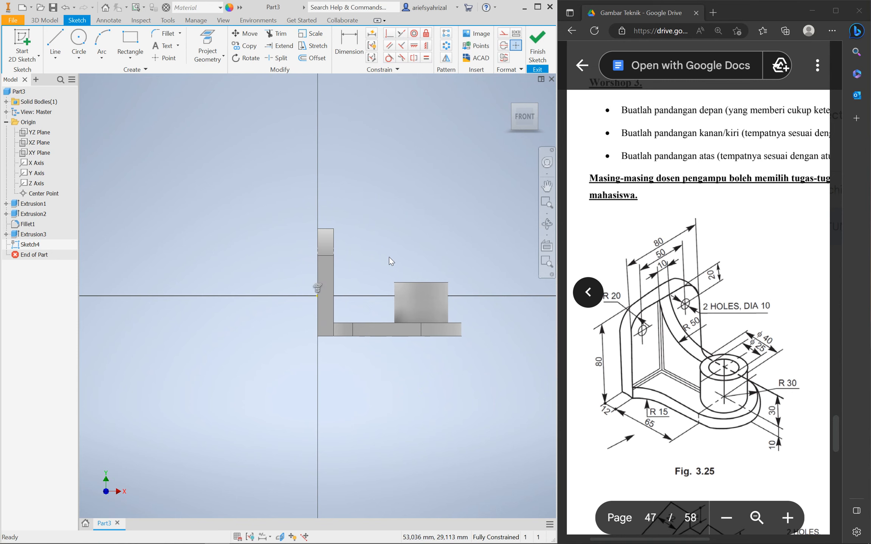
pyautogui.press('F7')
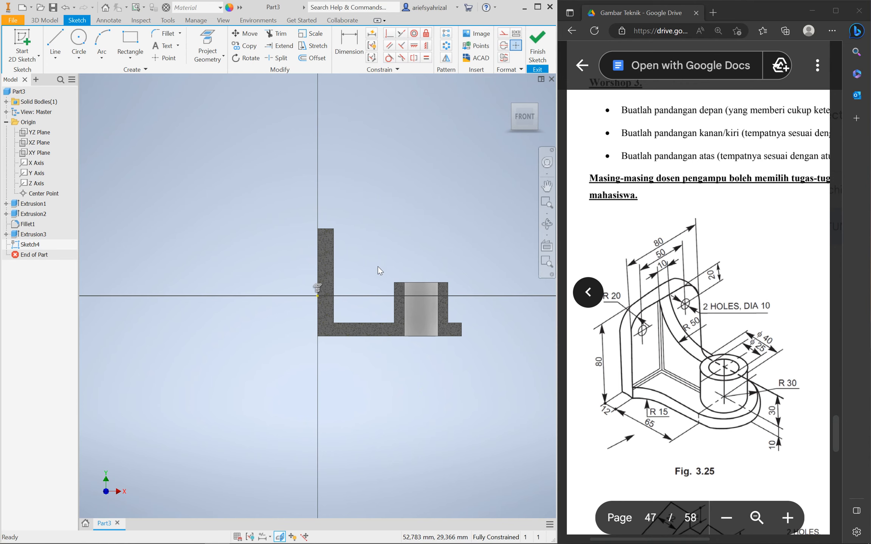
pyautogui.keyDown('shift'); pyautogui.moveTo(387, 264); pyautogui.dragTo(305, 234, button='middle'); pyautogui.keyUp('shift')
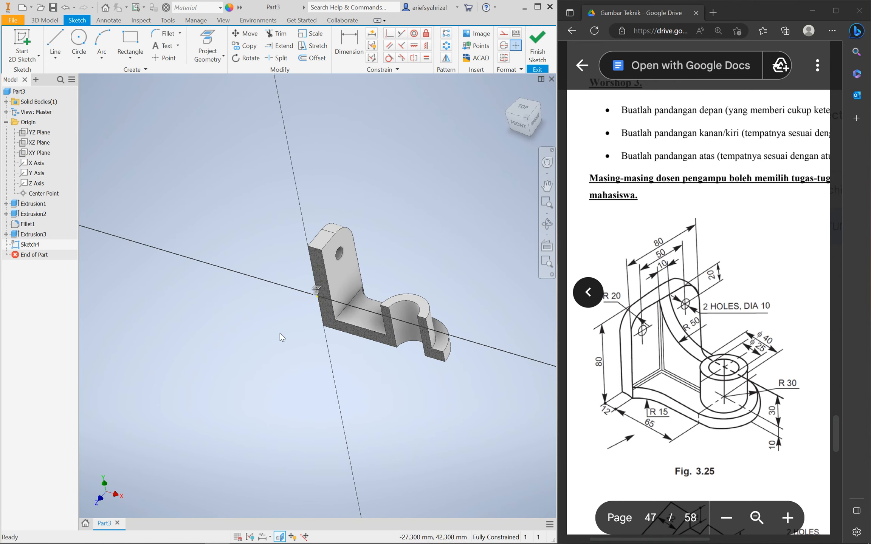
pyautogui.click(515, 130)
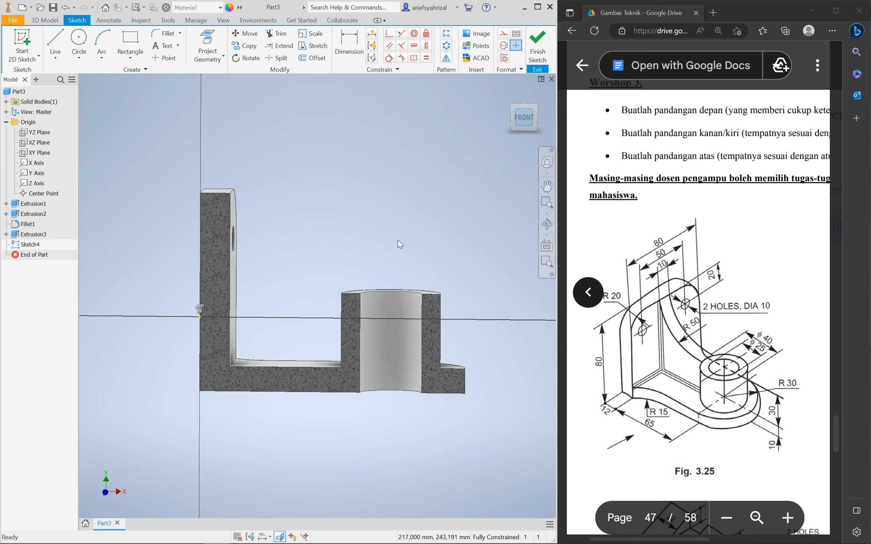
pyautogui.scroll(7, 303, 277)
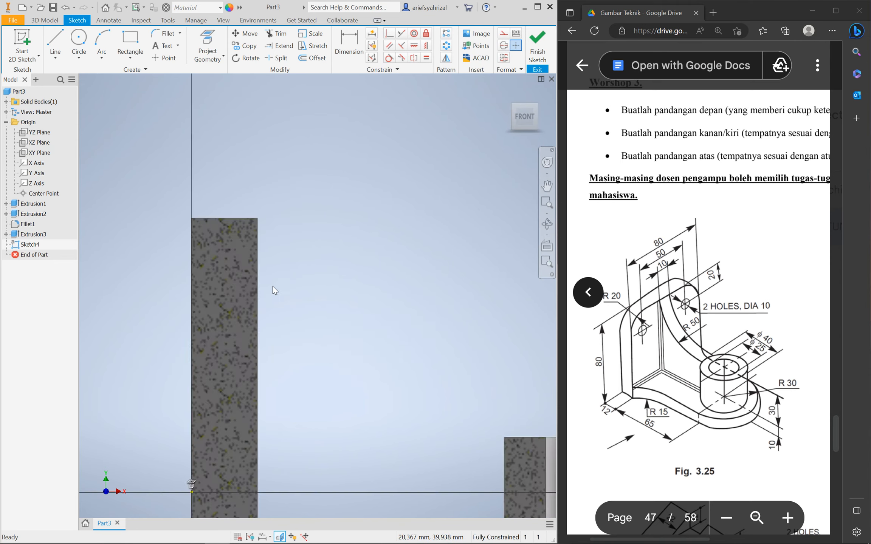
pyautogui.scroll(-4, 273, 286)
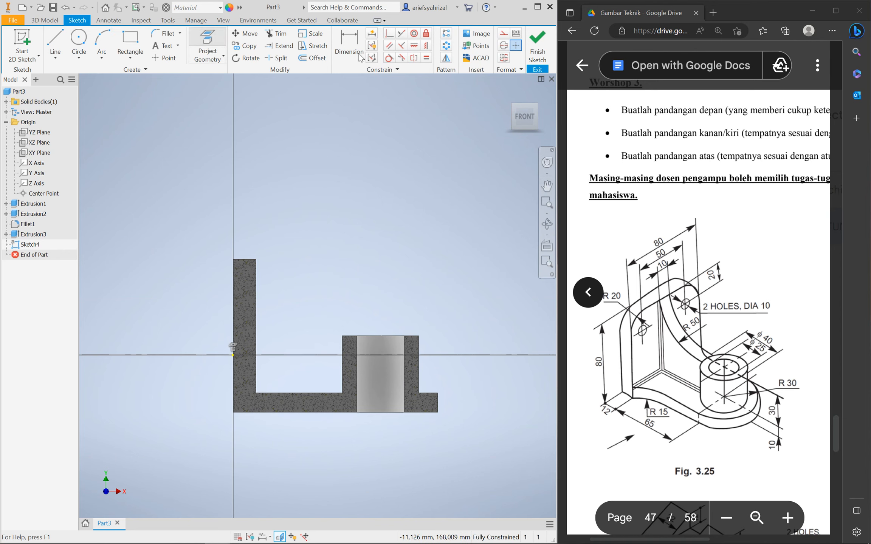
# Project a part edge into the sketch and start, then cancel, a line at the upright's corner
pyautogui.click(504, 35)
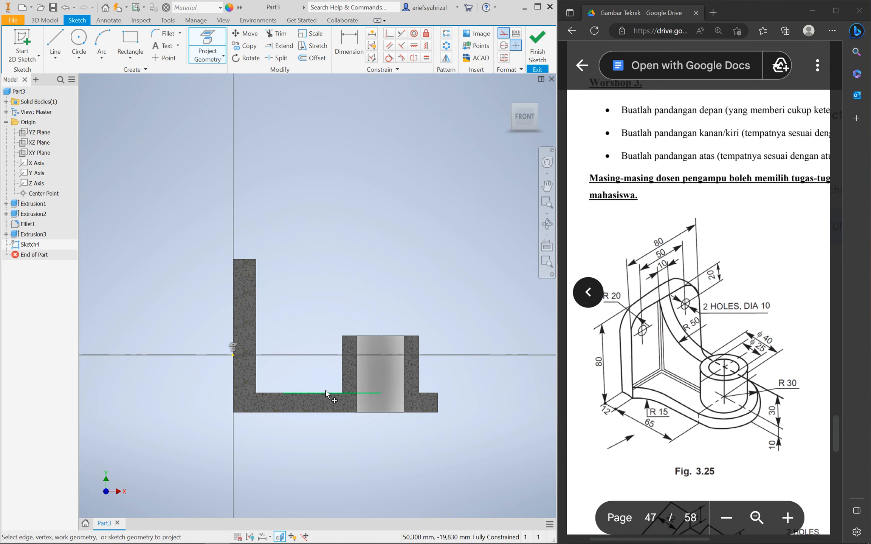
pyautogui.click(342, 366)
pyautogui.click(55, 43)
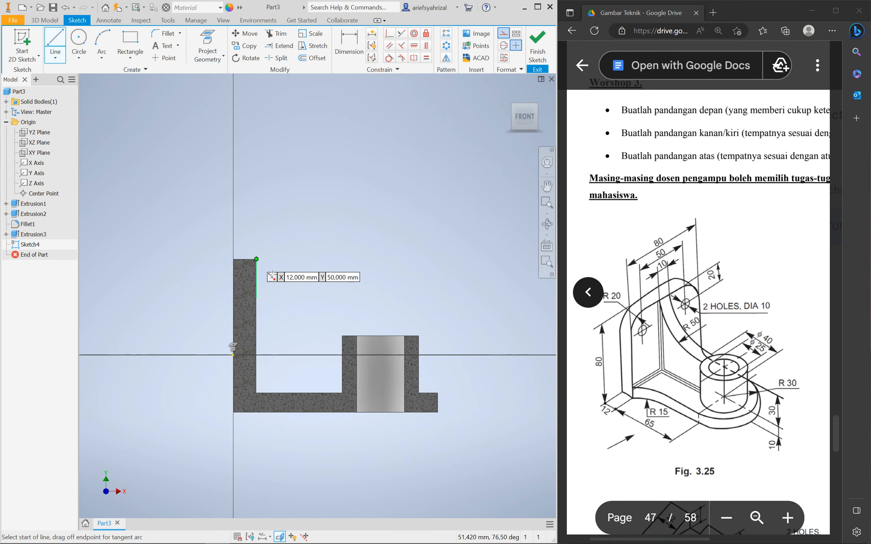
pyautogui.click(256, 259)
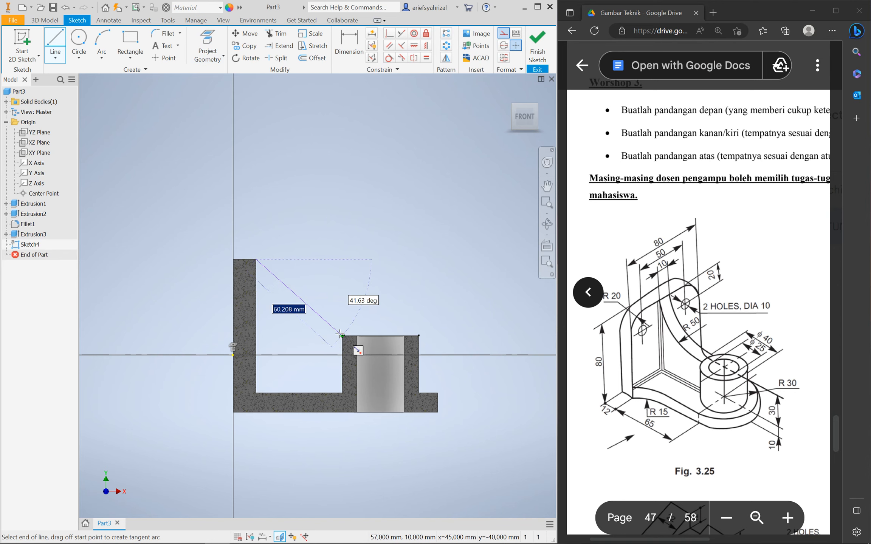
pyautogui.press('Escape')
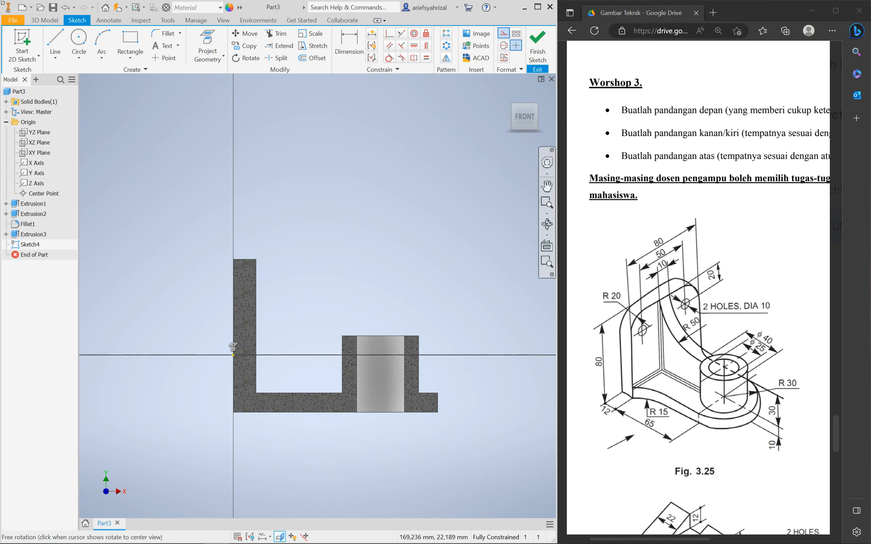
# Draw a 100 mm diameter circle above the part as regular, non-construction geometry
pyautogui.press('c')
pyautogui.click(345, 203)
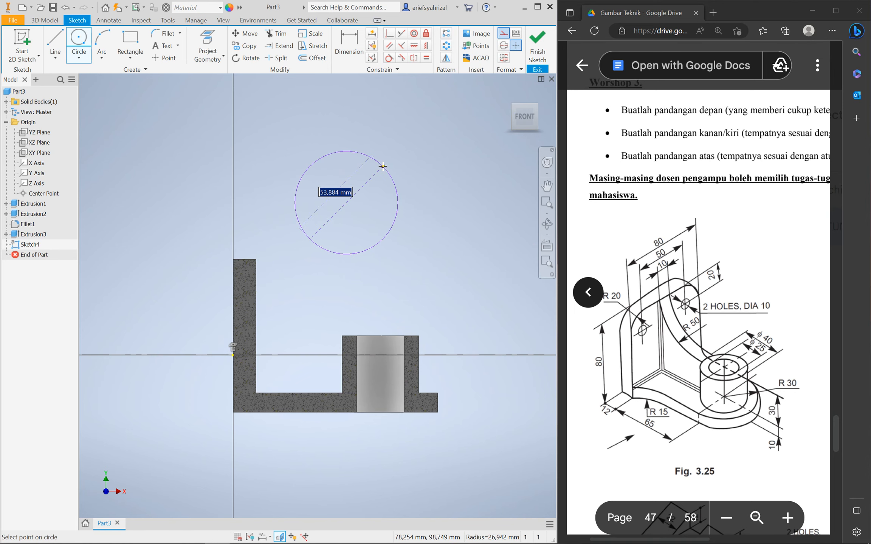
pyautogui.write('100')
pyautogui.press('Return')
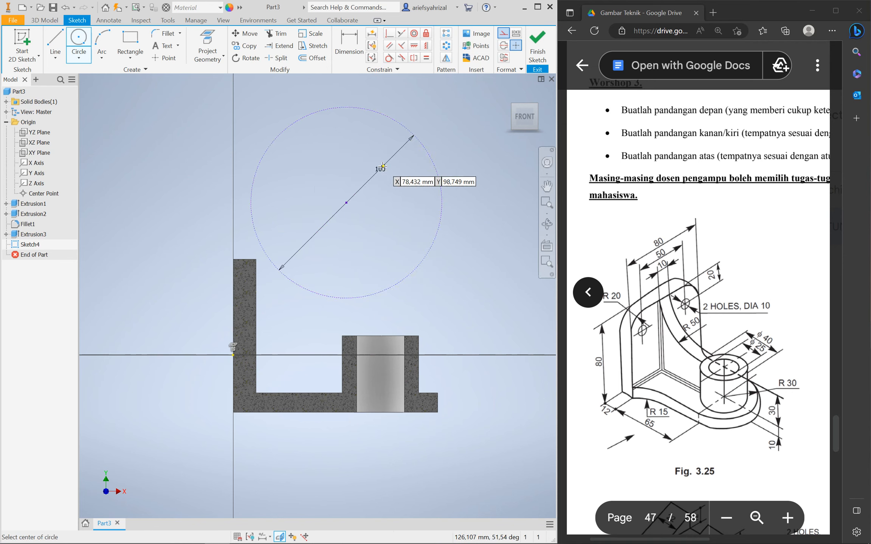
pyautogui.press('Escape')
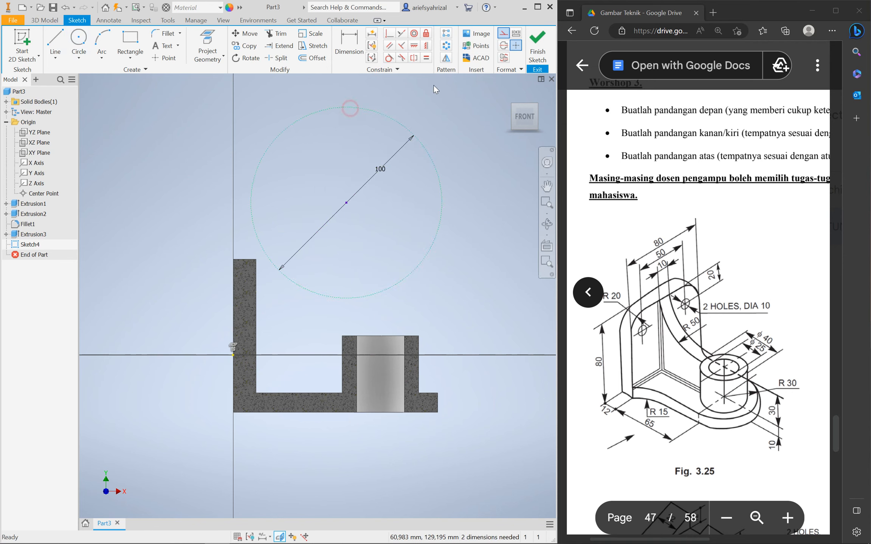
pyautogui.click(503, 33)
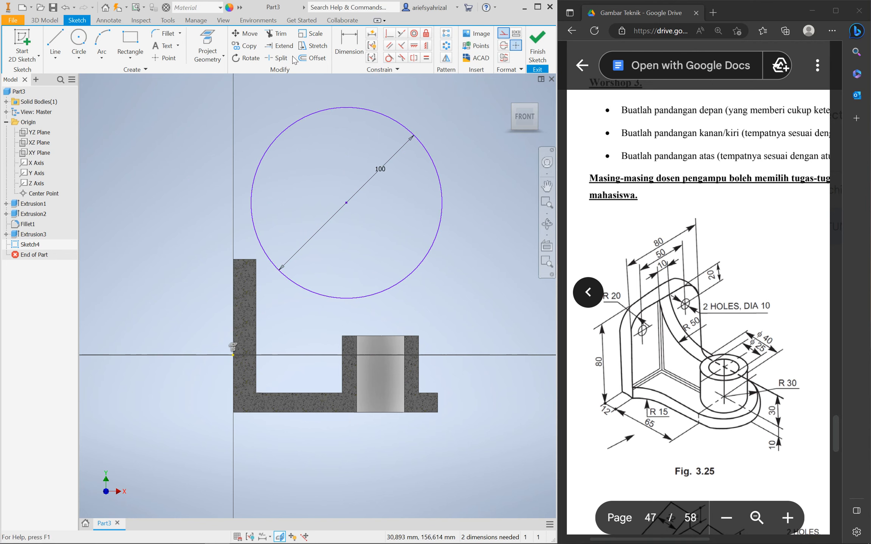
# Try tangent constraints to the upright's inner edge and boss edge, then undo the over-constraint
pyautogui.click(390, 59)
pyautogui.click(251, 201)
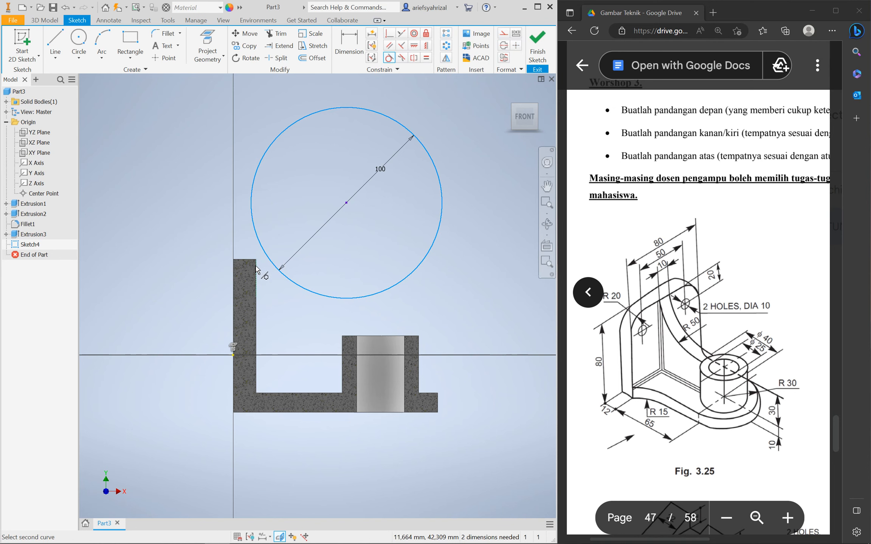
pyautogui.click(256, 267)
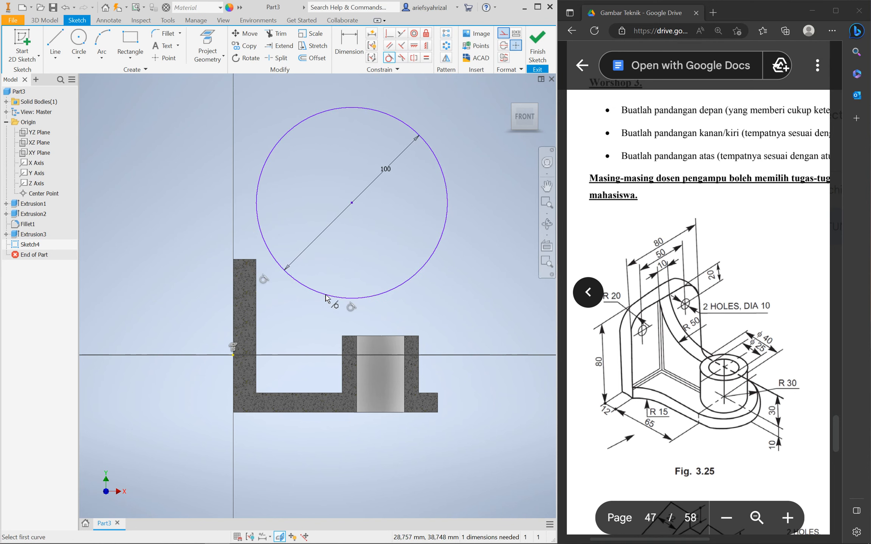
pyautogui.click(342, 345)
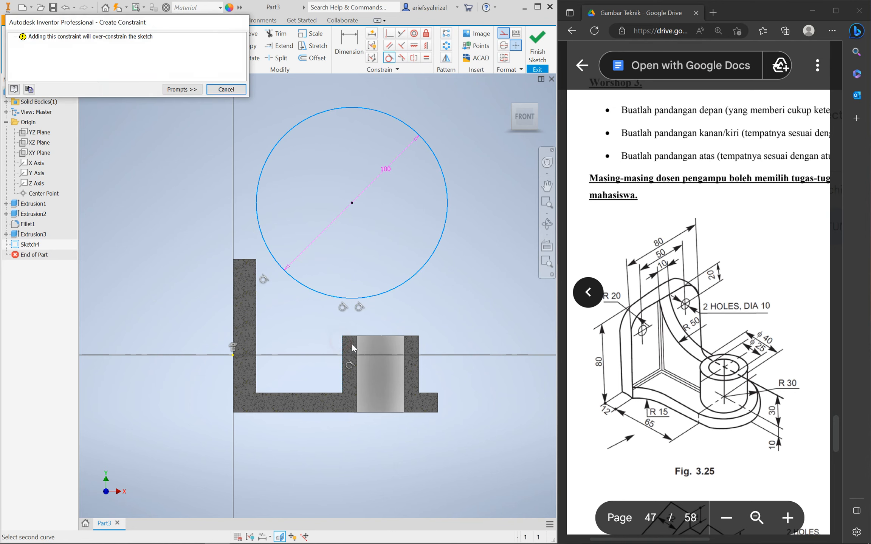
pyautogui.click(226, 89)
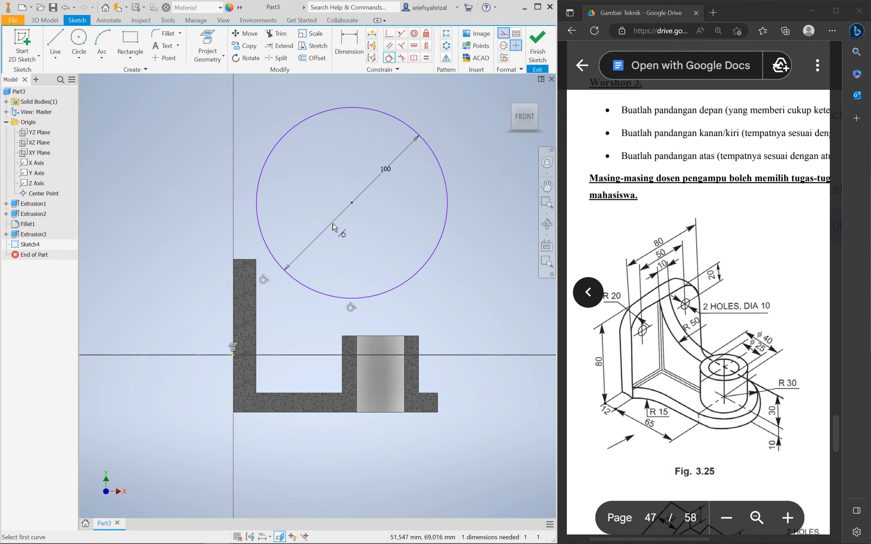
pyautogui.hotkey('ctrl', 'z')
pyautogui.moveTo(310, 293); pyautogui.dragTo(389, 233)
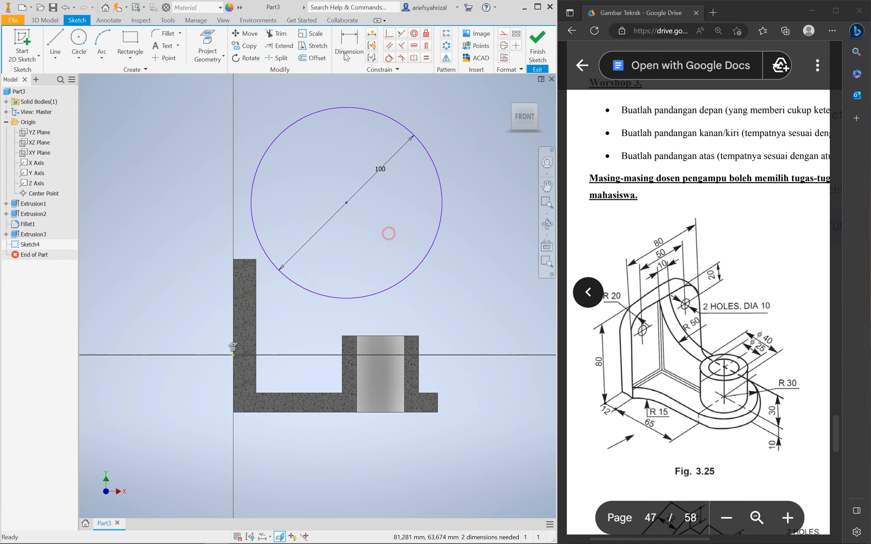
# Make the circle coincident with the upright's top inner corner and the boss's top-left corner
pyautogui.click(389, 57)
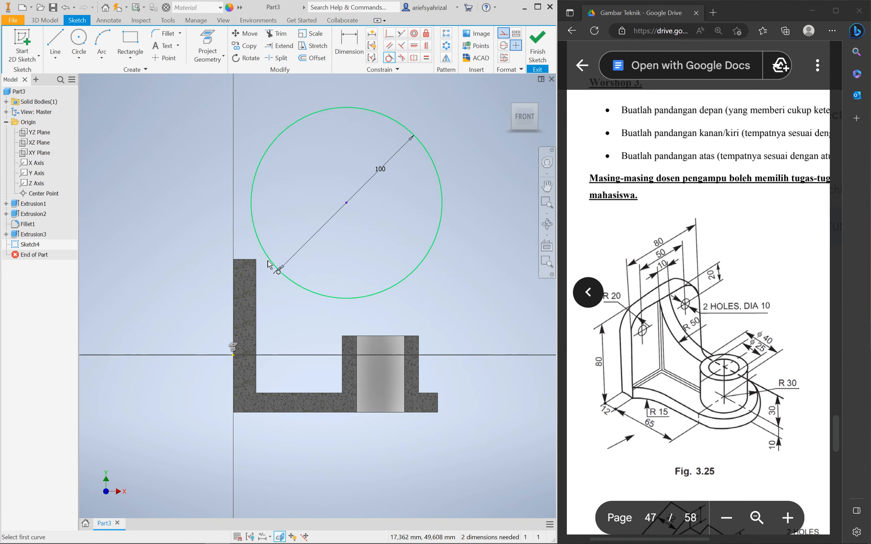
pyautogui.click(388, 34)
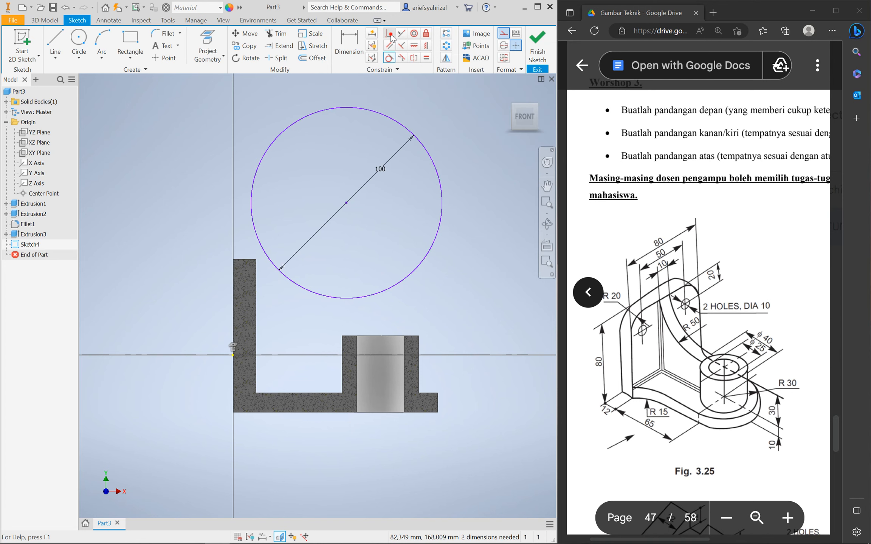
pyautogui.click(257, 241)
pyautogui.click(256, 260)
pyautogui.click(342, 304)
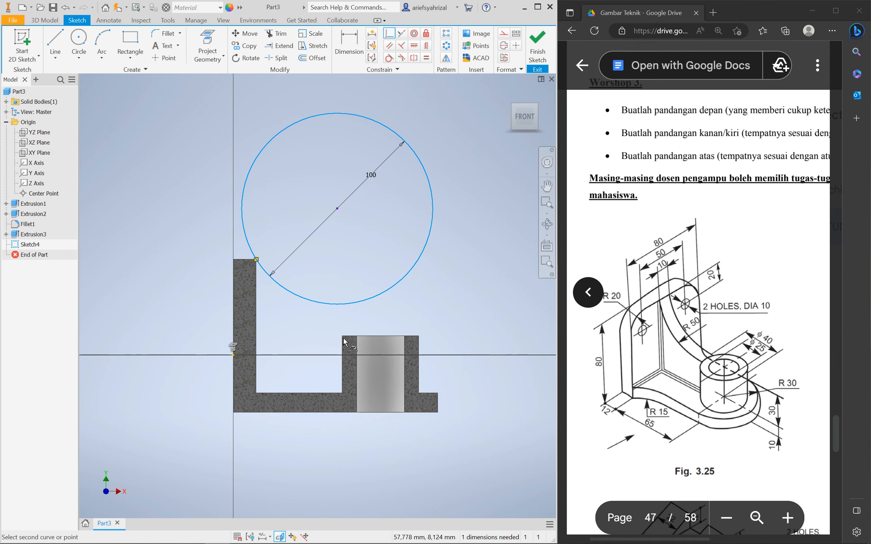
pyautogui.click(342, 336)
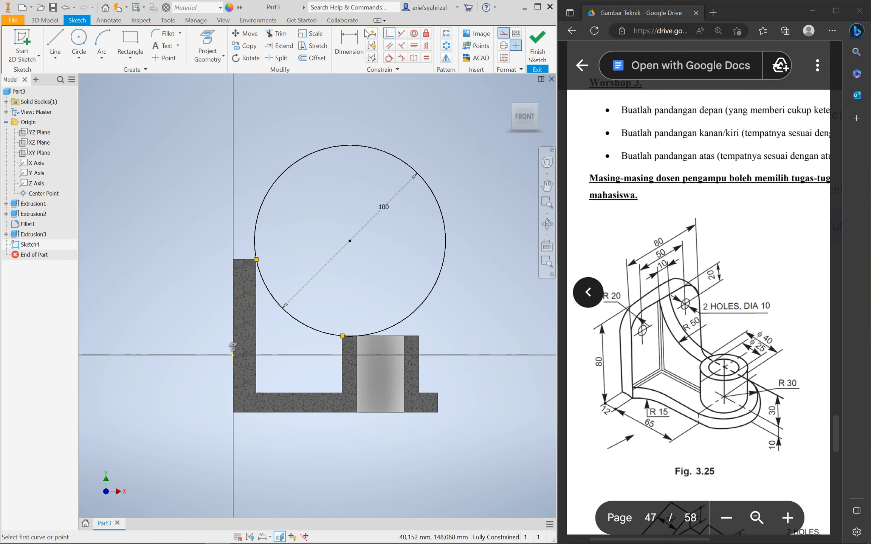
pyautogui.click(276, 34)
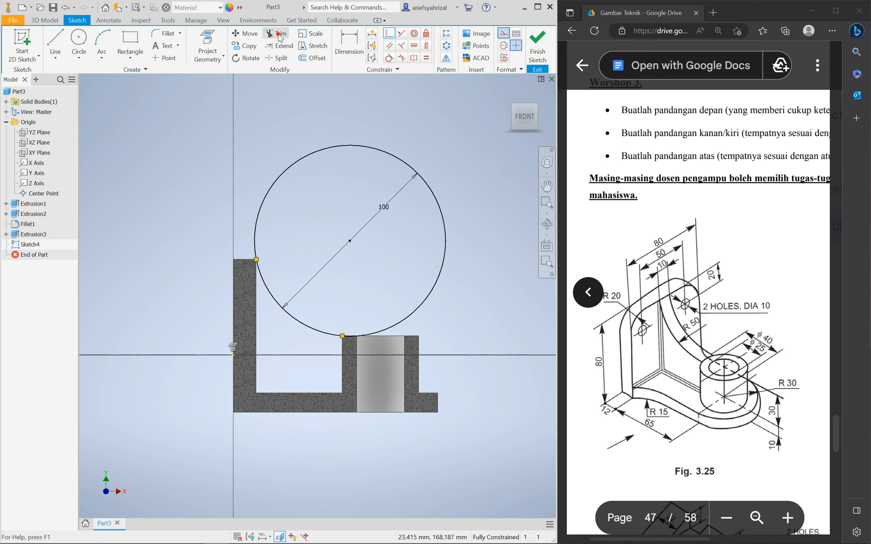
# Trim away the upper-left part of the circle and return to the front view
pyautogui.click(284, 175)
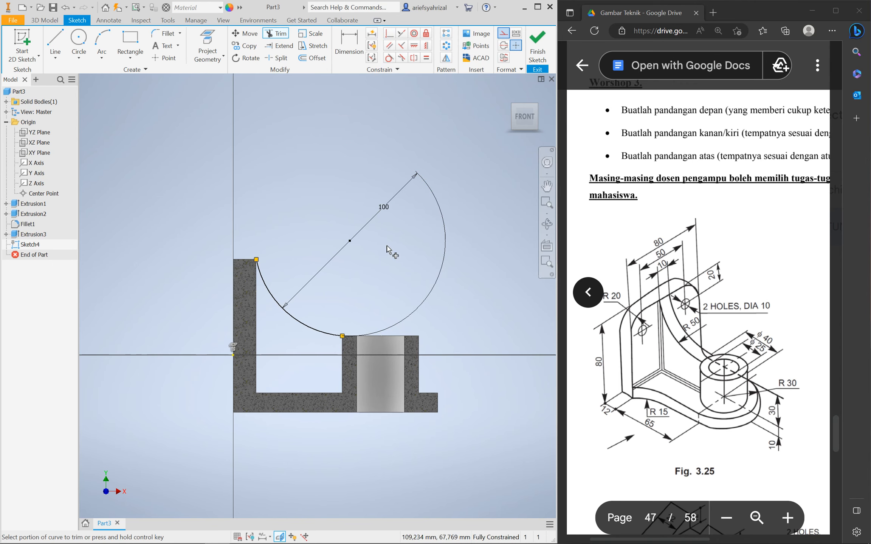
pyautogui.scroll(3, 438, 307)
pyautogui.moveTo(438, 305)
pyautogui.keyDown('shift'); pyautogui.mouseDown(button='middle')
pyautogui.moveTo(447, 302)
pyautogui.moveTo(395, 314)
pyautogui.moveTo(427, 309)
pyautogui.mouseUp(button='middle'); pyautogui.keyUp('shift')
pyautogui.click(523, 120)
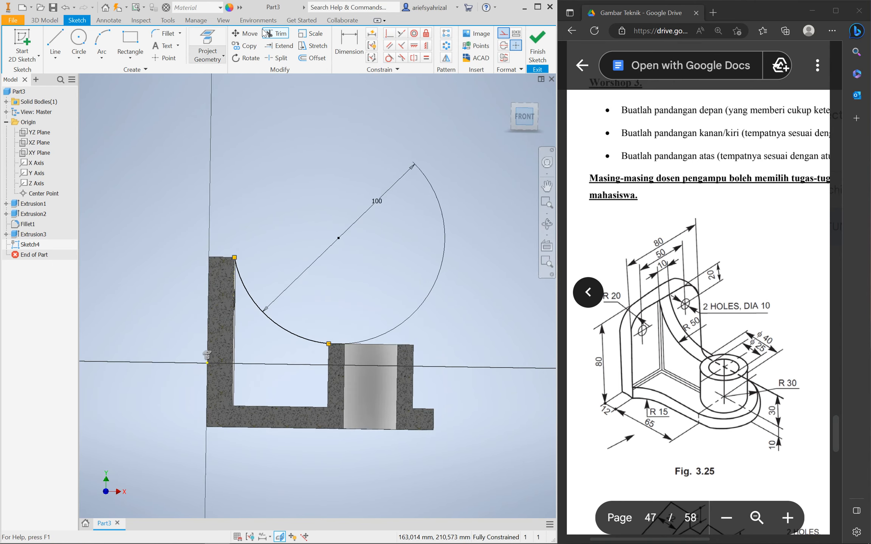
# Project the wall's inner edge, bottom edges and boss edges, then finish the sketch
pyautogui.click(201, 40)
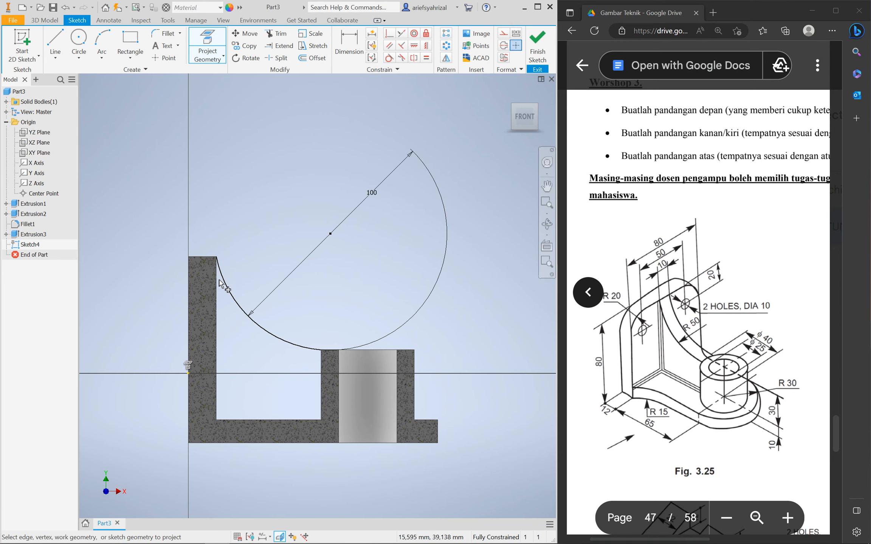
pyautogui.click(217, 317)
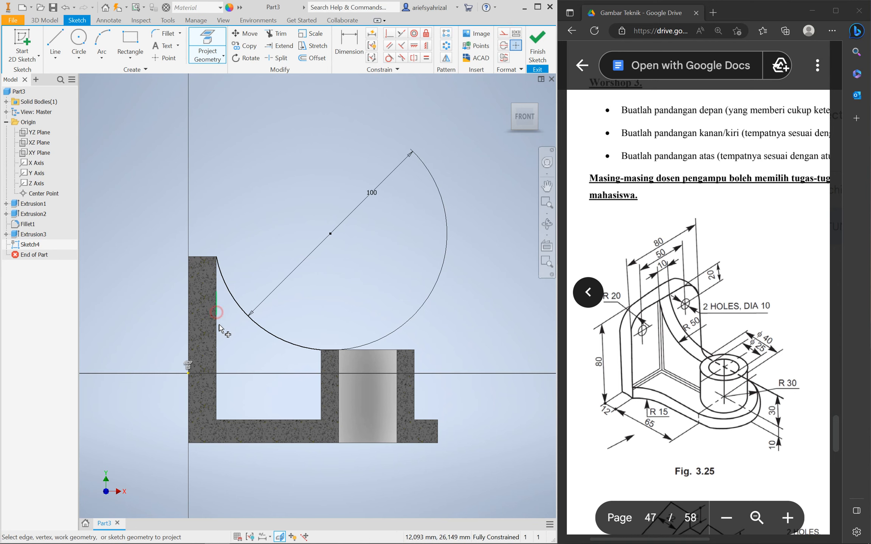
pyautogui.click(232, 422)
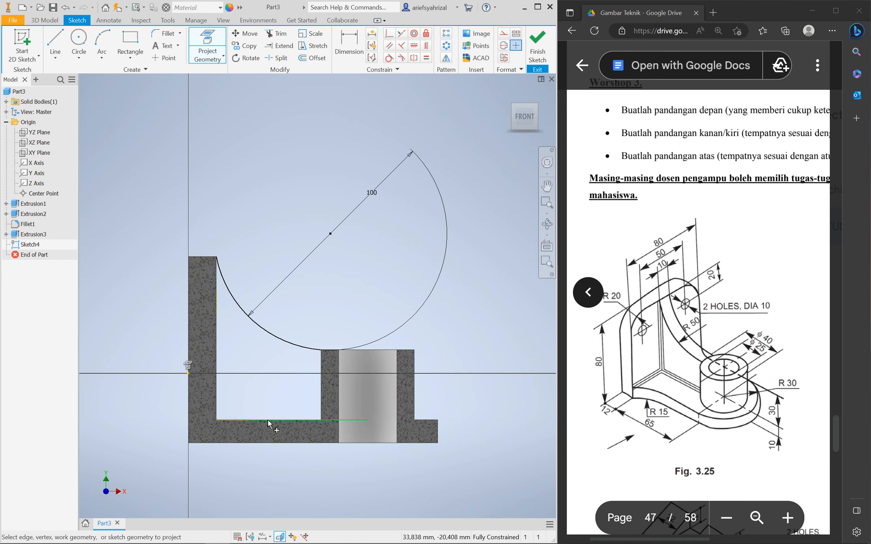
pyautogui.click(266, 420)
pyautogui.click(321, 404)
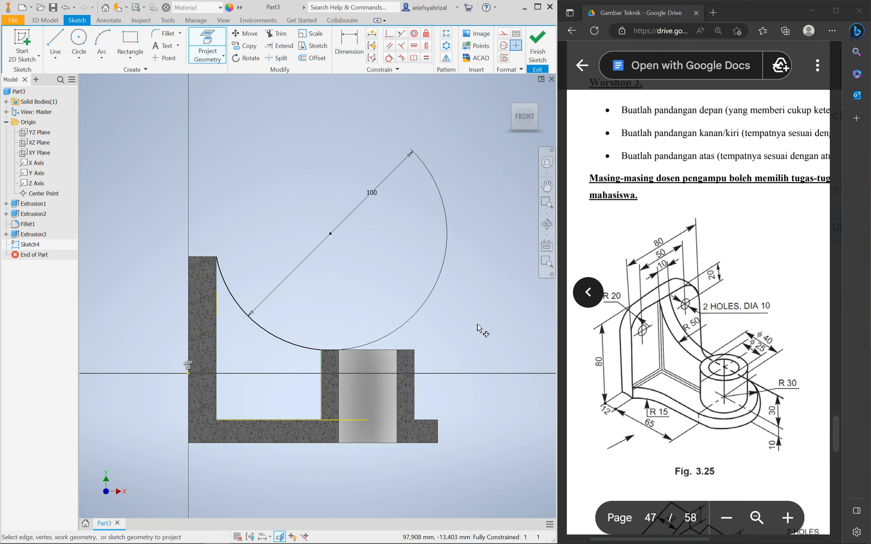
pyautogui.click(537, 47)
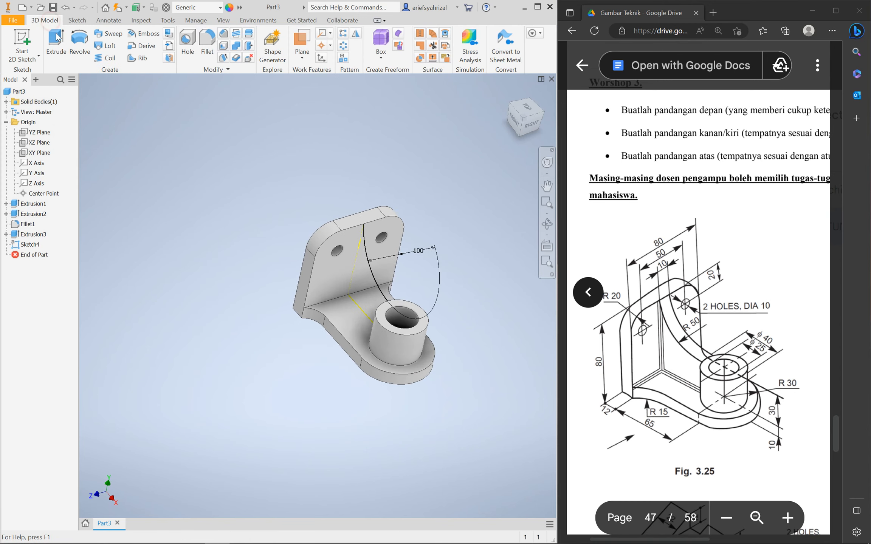
# Cancel the profile-less extrusion and reopen Sketch4 for editing with the part sliced
pyautogui.click(57, 57)
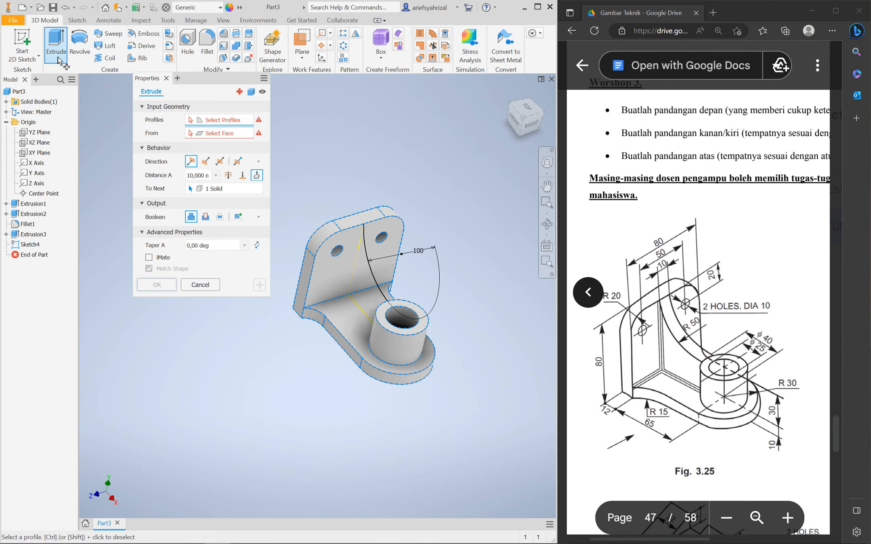
pyautogui.click(196, 293)
pyautogui.click(27, 244)
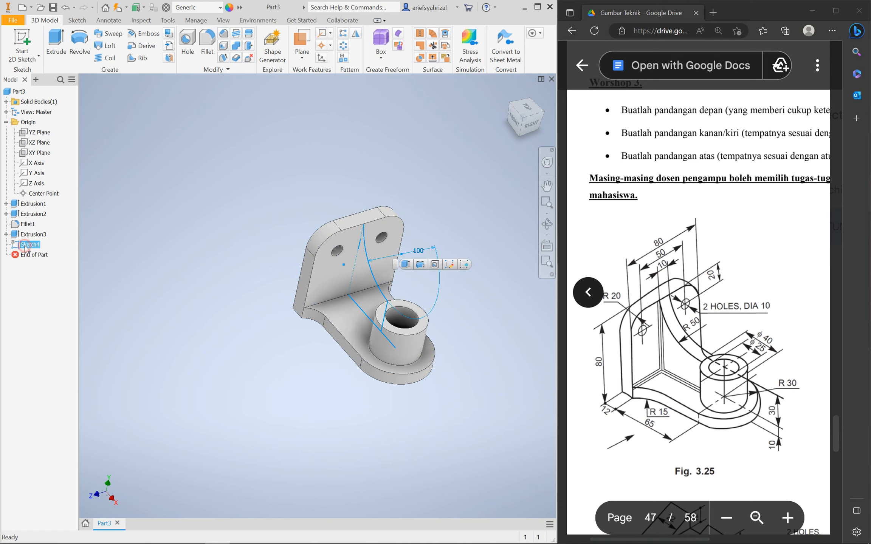
pyautogui.click(451, 267)
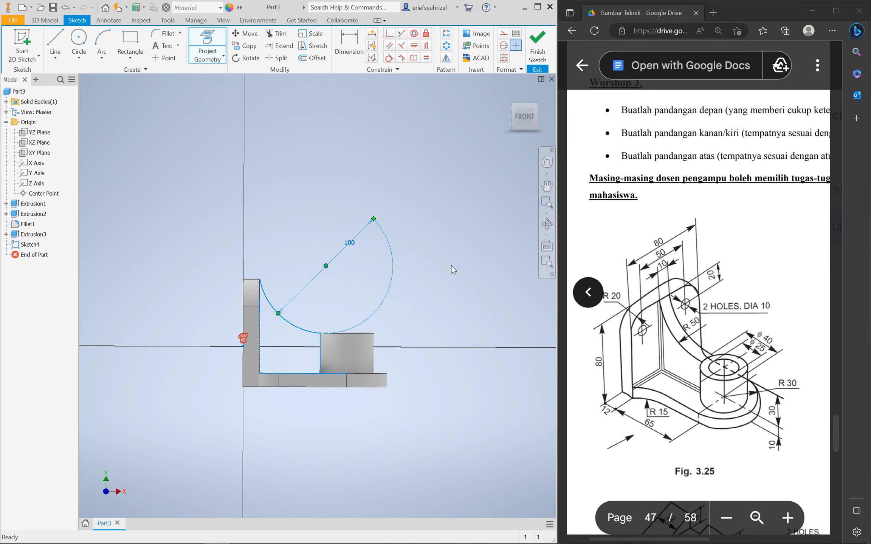
pyautogui.press('F7')
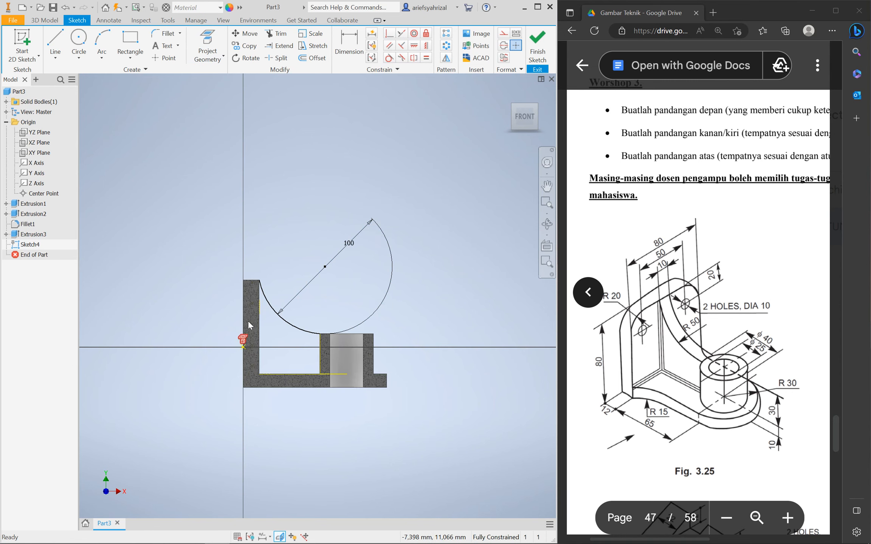
pyautogui.scroll(3, 249, 320)
# Project the inner bottom edge and the boss's left vertical edge, then finish Sketch4
pyautogui.click(207, 43)
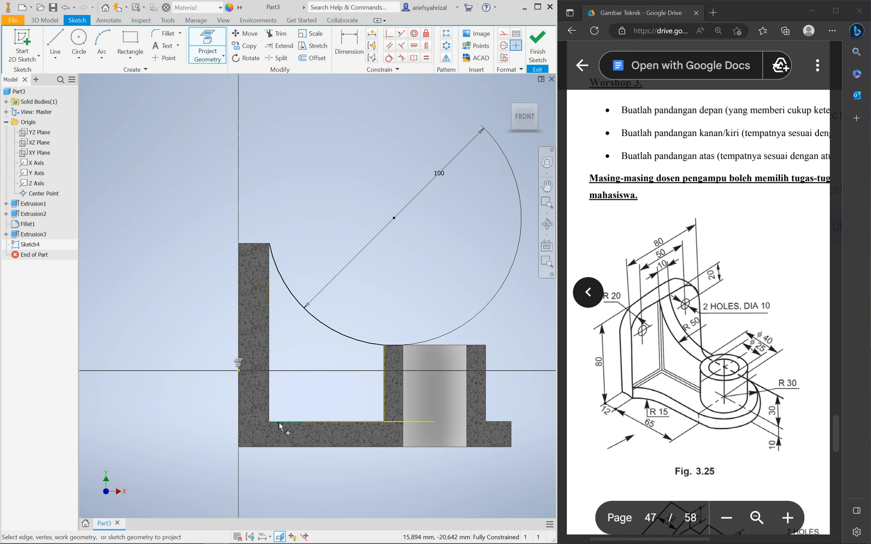
pyautogui.click(333, 421)
pyautogui.click(384, 410)
pyautogui.click(537, 44)
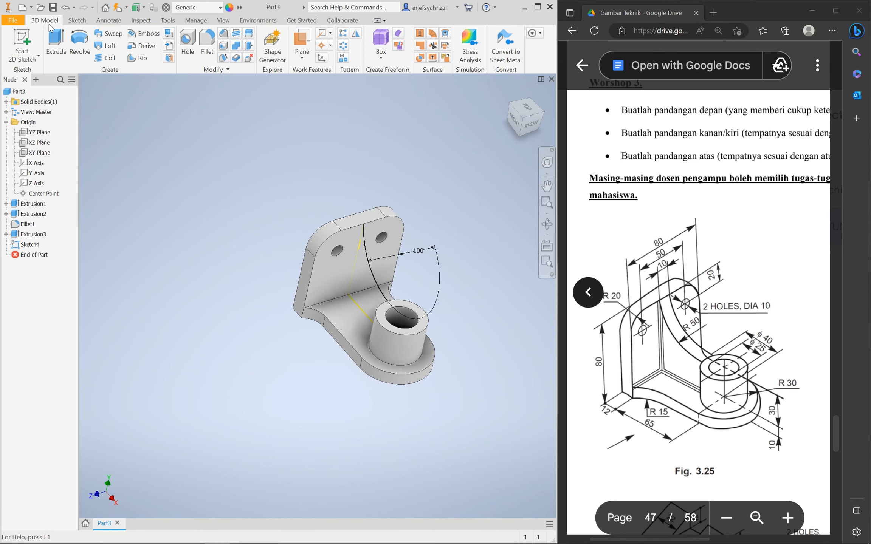
# Cancel the new extrusion attempt and reopen Sketch4 for editing again
pyautogui.click(52, 47)
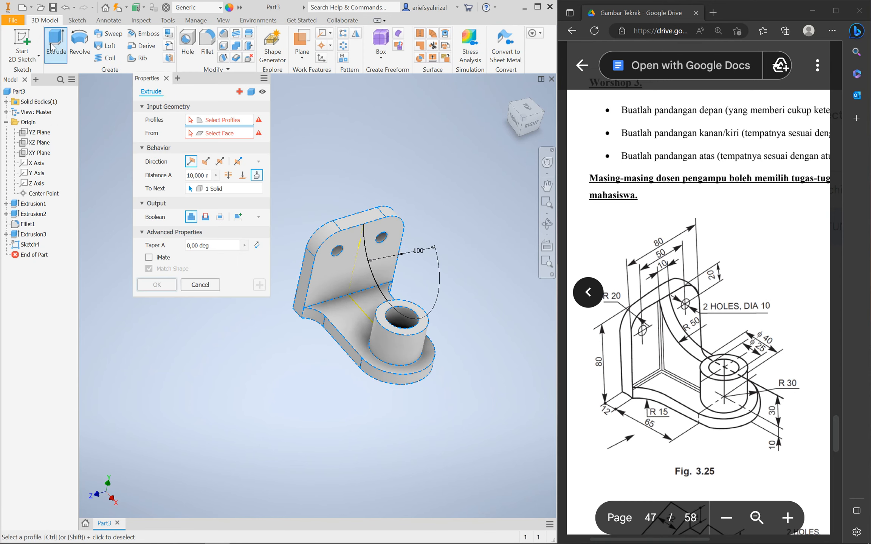
pyautogui.click(191, 285)
pyautogui.click(32, 246)
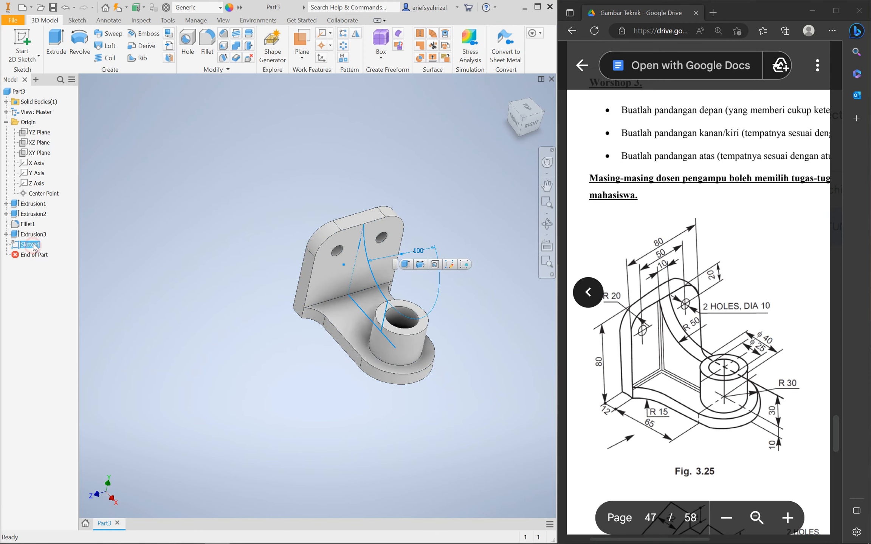
pyautogui.click(448, 269)
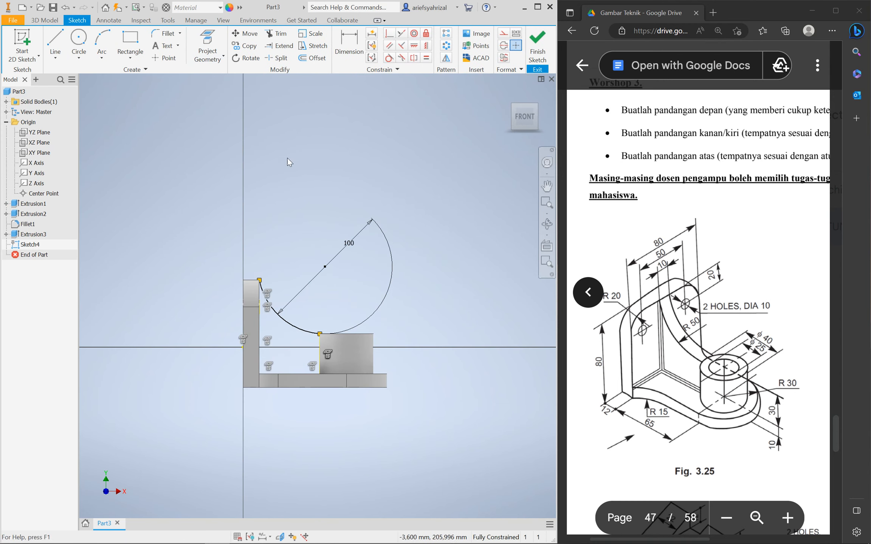
# Draw lines down the wall's inner face, along the base top and up the boss, then finish
pyautogui.press('F7')
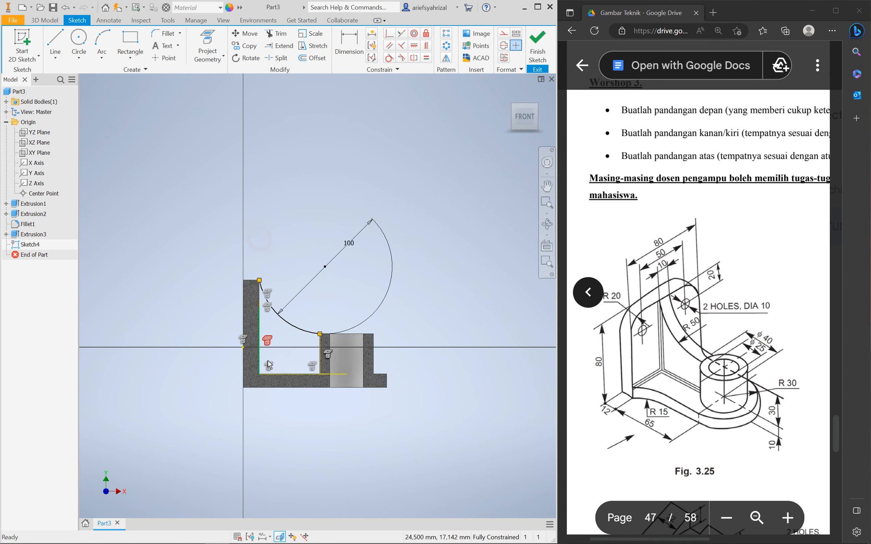
pyautogui.scroll(3, 266, 359)
pyautogui.click(56, 41)
pyautogui.scroll(-6, 238, 336)
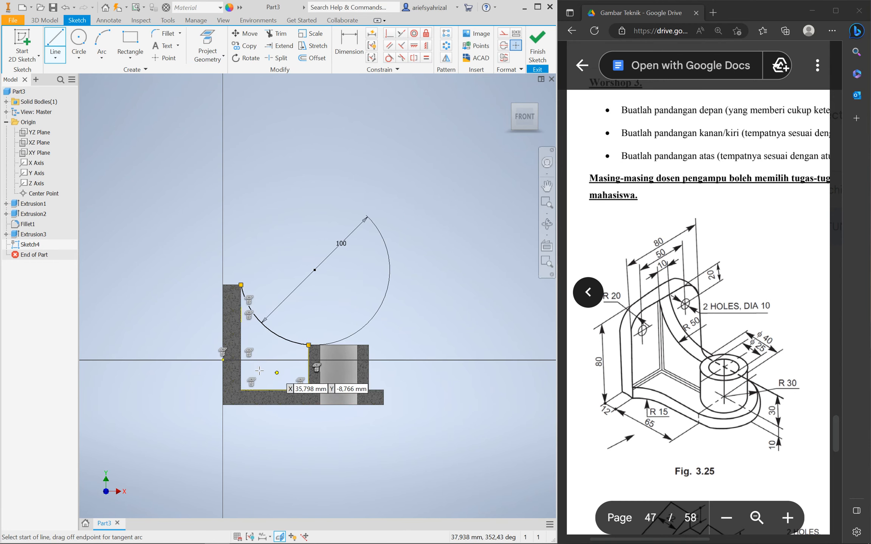
pyautogui.scroll(2, 231, 336)
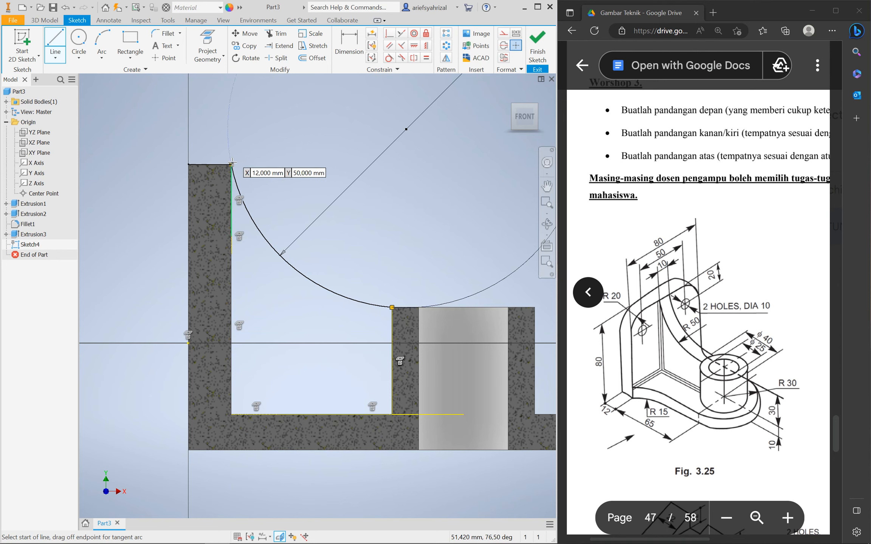
pyautogui.click(231, 164)
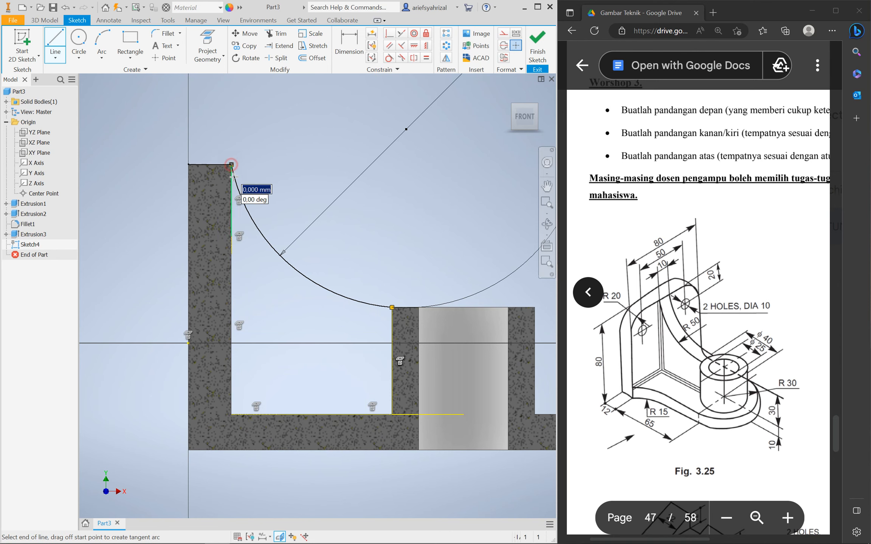
pyautogui.doubleClick(231, 414)
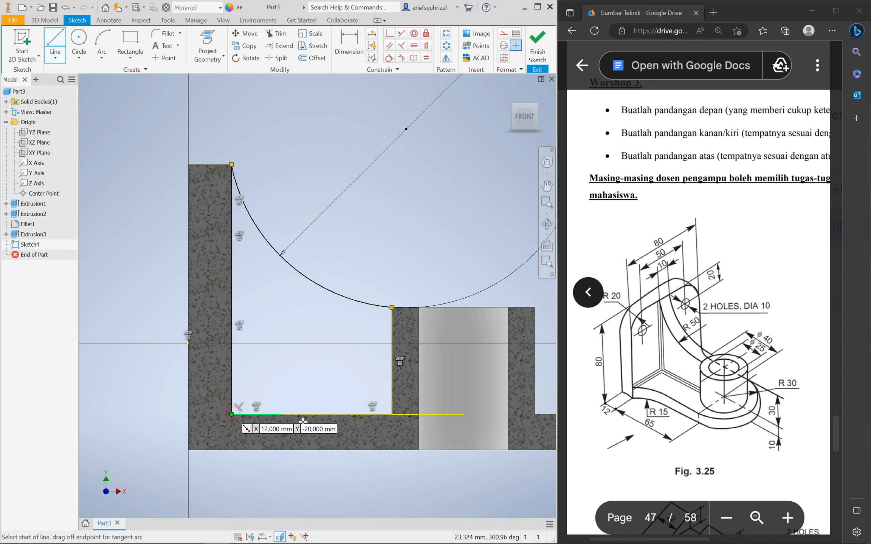
pyautogui.click(231, 414)
pyautogui.click(391, 415)
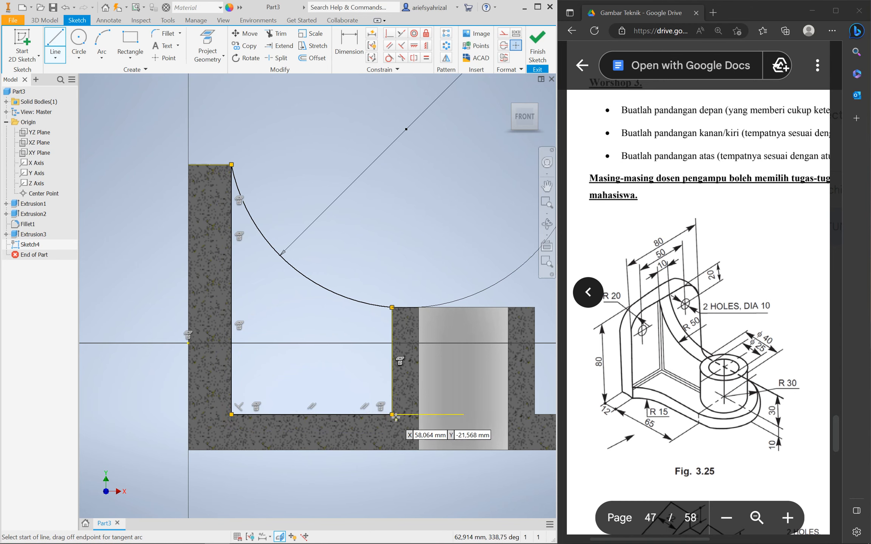
pyautogui.click(392, 307)
pyautogui.click(537, 52)
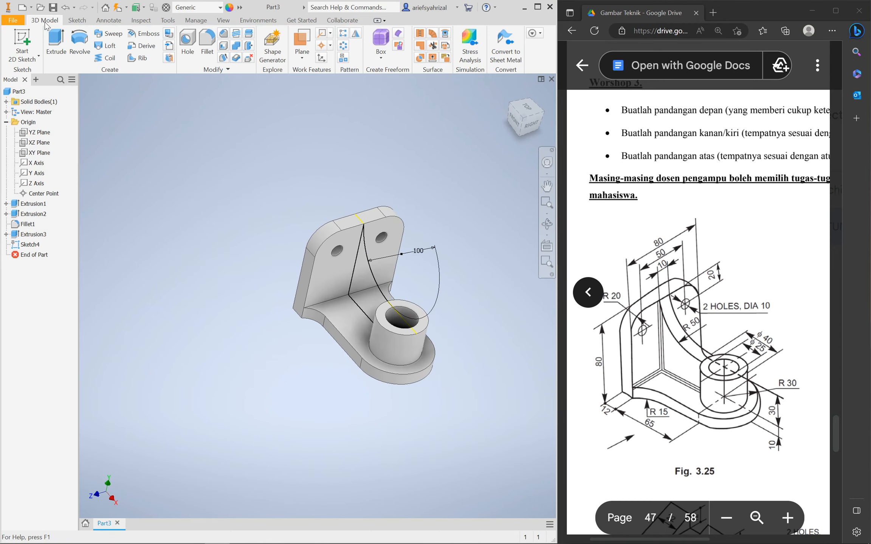
# Extrude the Sketch4 arc profile 10 mm symmetrically into the curved rib Extrusion4
pyautogui.click(66, 54)
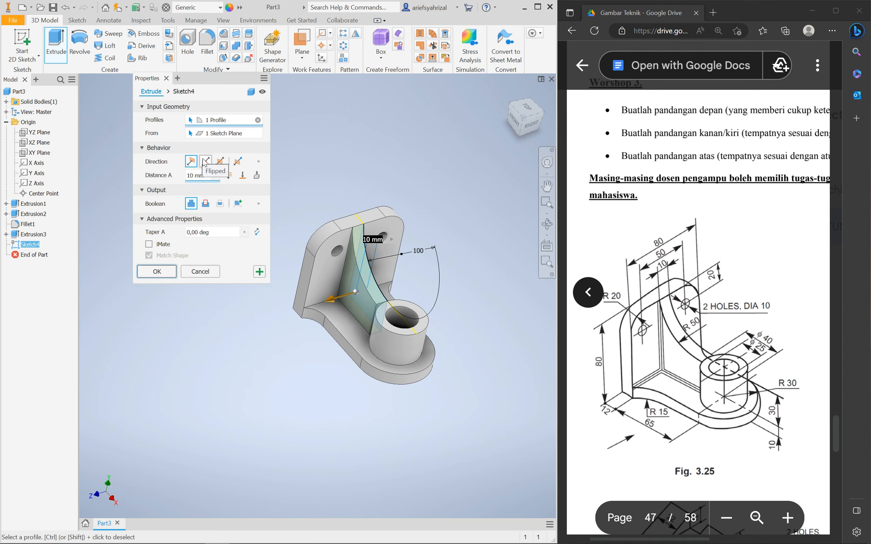
pyautogui.click(220, 161)
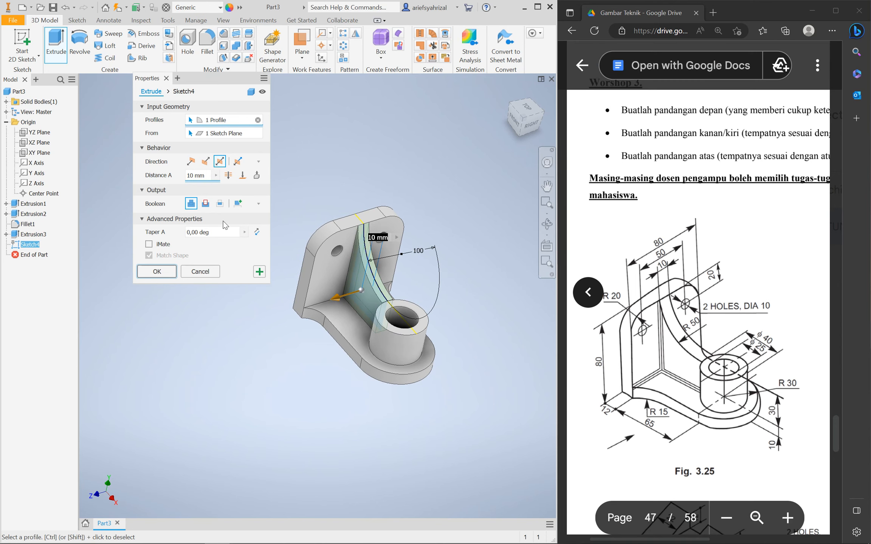
pyautogui.click(157, 272)
pyautogui.keyDown('shift'); pyautogui.moveTo(319, 396); pyautogui.dragTo(299, 363, button='middle'); pyautogui.keyUp('shift')
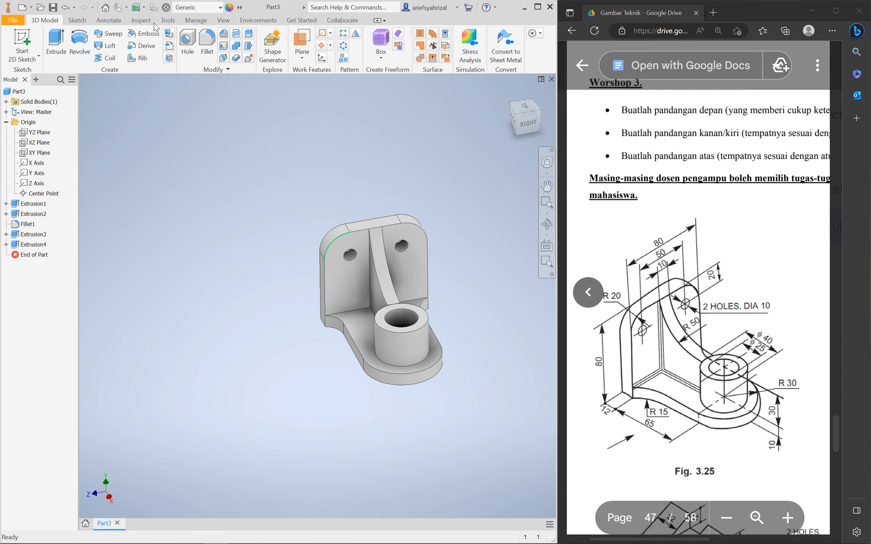
# Start a 2 mm fillet and select the three rib-to-base and rib-to-wall edges on the near side
pyautogui.keyDown('shift'); pyautogui.moveTo(293, 356); pyautogui.dragTo(273, 172, button='middle'); pyautogui.keyUp('shift')
pyautogui.click(207, 43)
pyautogui.click(105, 248)
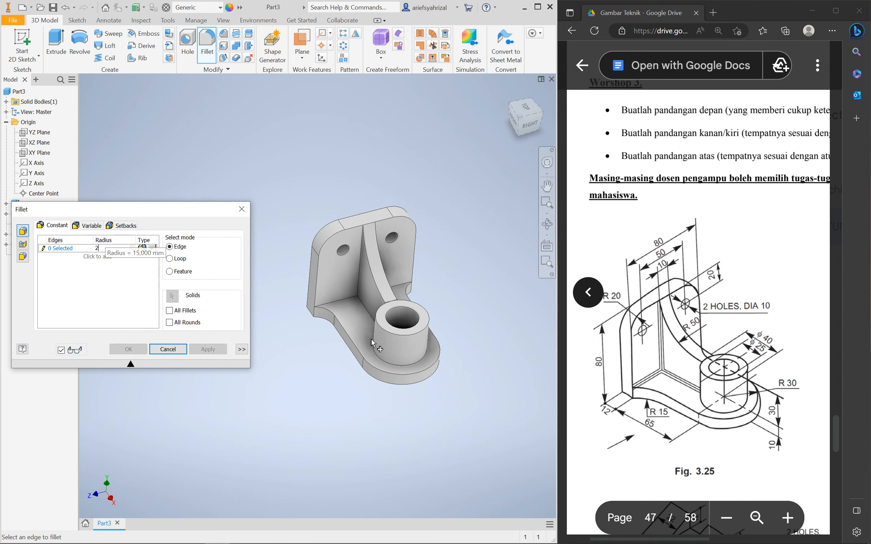
pyautogui.click(340, 302)
pyautogui.click(358, 285)
pyautogui.click(369, 311)
# Select the three rib edges on the far side and apply the fillets as Fillet2
pyautogui.keyDown('shift'); pyautogui.moveTo(446, 289); pyautogui.dragTo(410, 290, button='middle'); pyautogui.keyUp('shift')
pyautogui.click(437, 277)
pyautogui.click(462, 286)
pyautogui.click(438, 307)
pyautogui.keyDown('shift'); pyautogui.moveTo(371, 396); pyautogui.dragTo(410, 390, button='middle'); pyautogui.keyUp('shift')
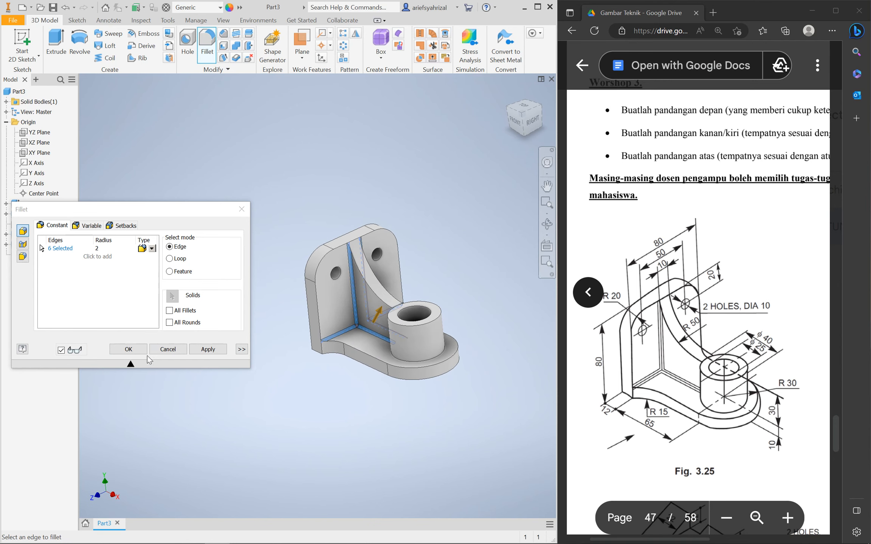
pyautogui.click(225, 352)
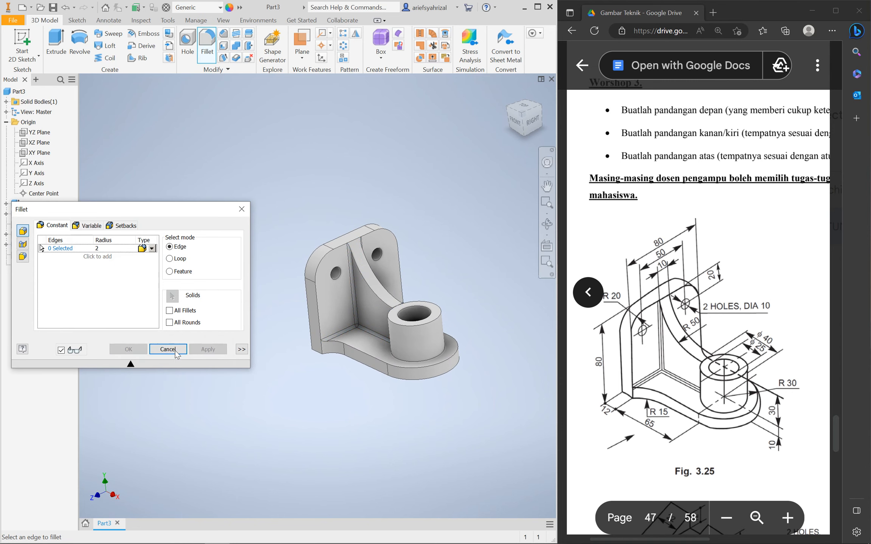
pyautogui.click(168, 349)
pyautogui.click(6, 122)
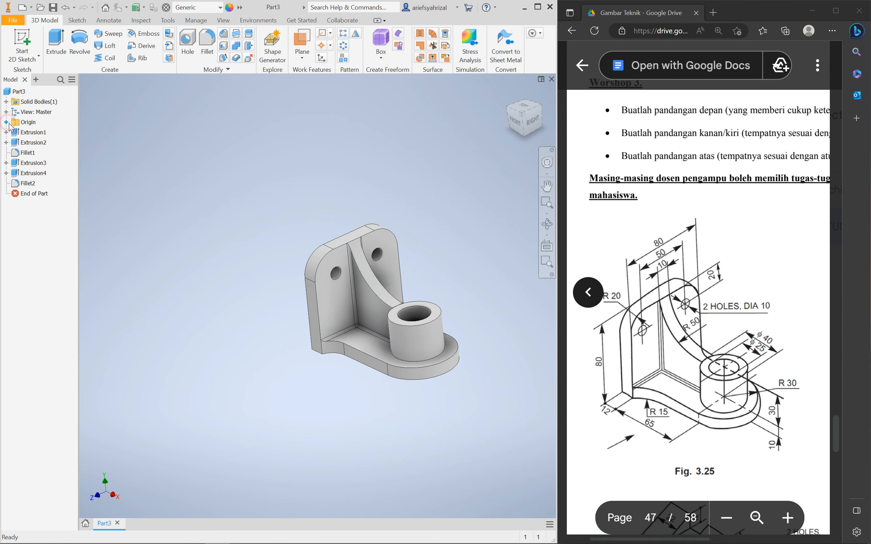
# Save the bracket under the name Part, producing Part 1.ipt
pyautogui.keyDown('shift'); pyautogui.moveTo(342, 363); pyautogui.dragTo(301, 276, button='middle'); pyautogui.keyUp('shift')
pyautogui.scroll(-2, 282, 294)
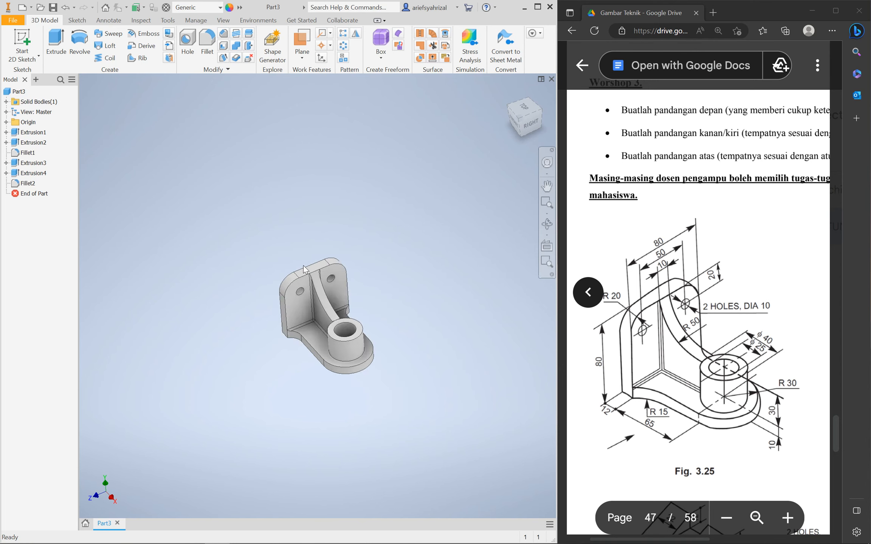
pyautogui.keyDown('shift'); pyautogui.moveTo(330, 378); pyautogui.dragTo(315, 356, button='middle'); pyautogui.keyUp('shift')
pyautogui.scroll(-3, 315, 356)
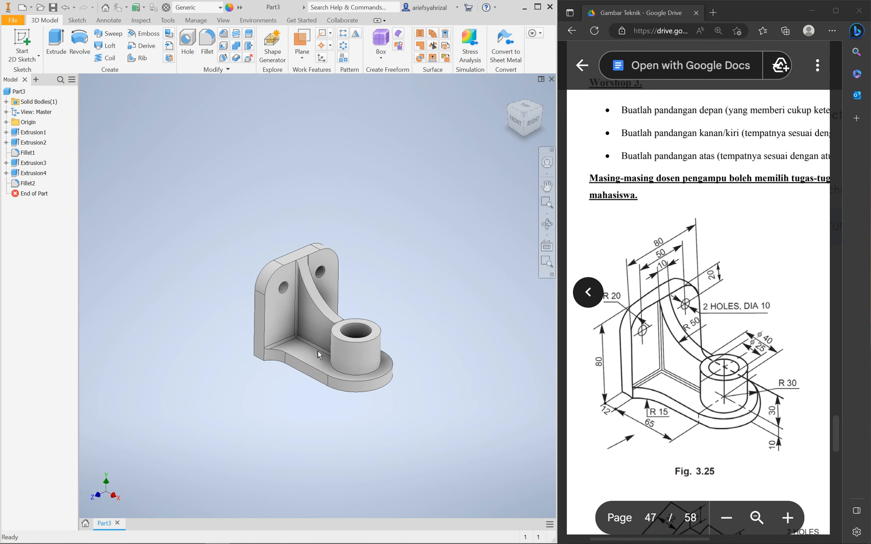
pyautogui.hotkey('ctrl', 's')
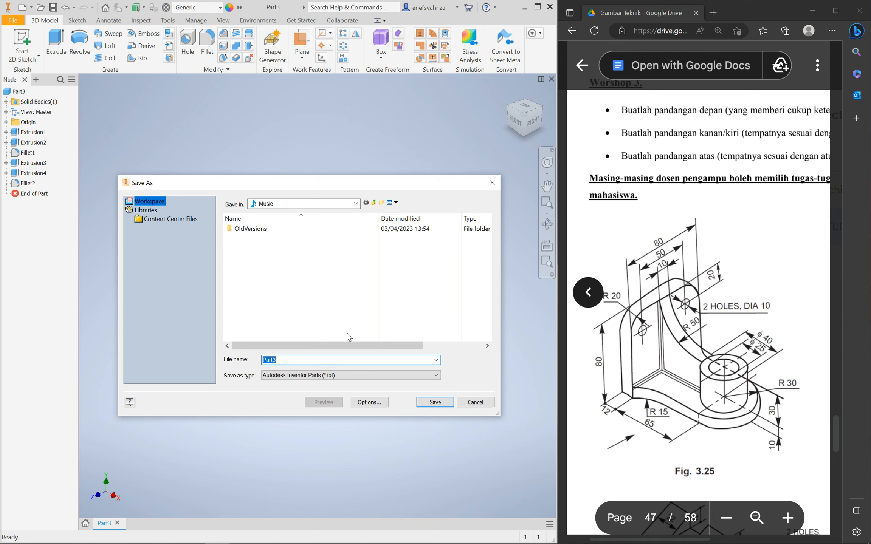
pyautogui.write('Part')
pyautogui.click(438, 402)
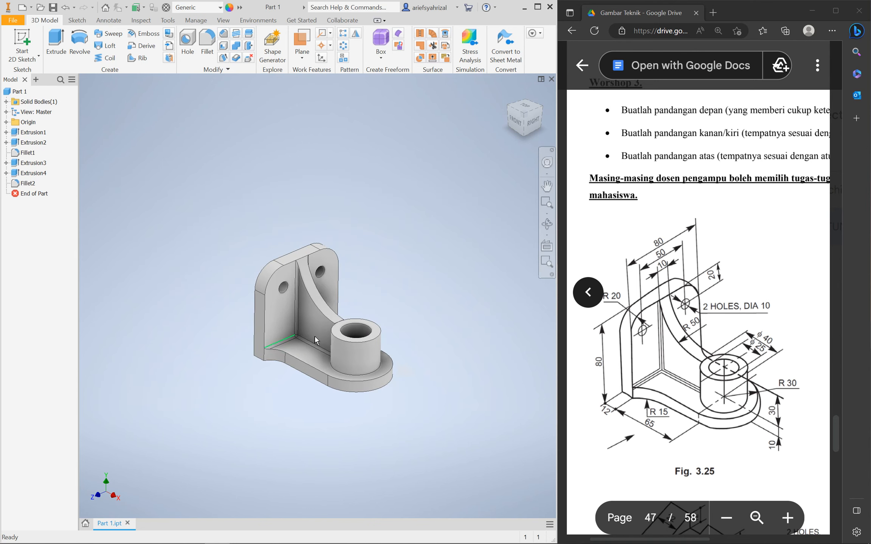
# Bring up the Fig. 3.26 reference drawing beside the modelling window
pyautogui.click(683, 353)
pyautogui.hscroll(6, 703, 361)
pyautogui.hscroll(-1, 700, 333)
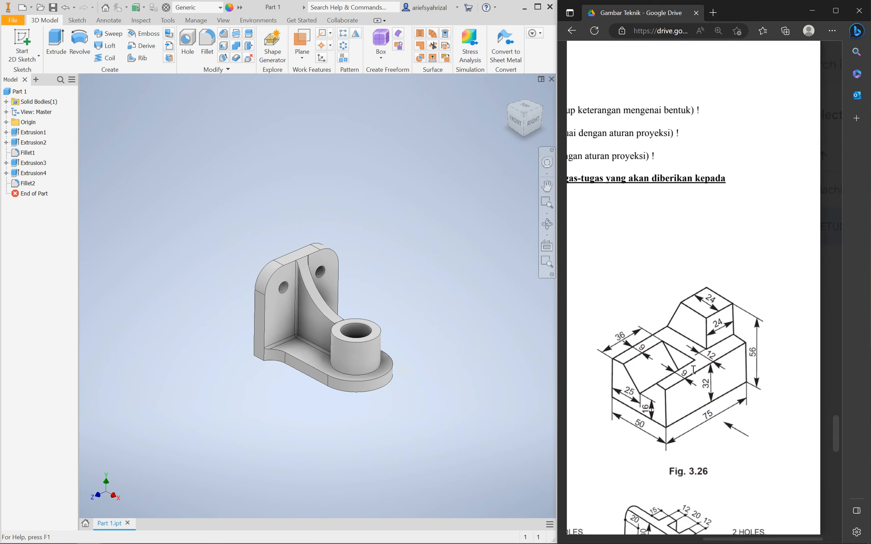
pyautogui.click(191, 177)
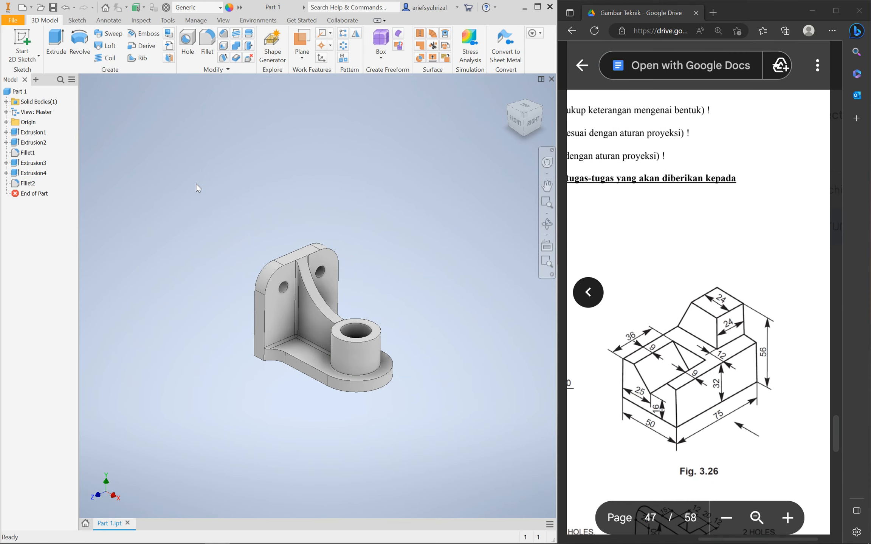
# Create a new part, Part4, from the Standard (mm).ipt template
pyautogui.hotkey('ctrl', 'n')
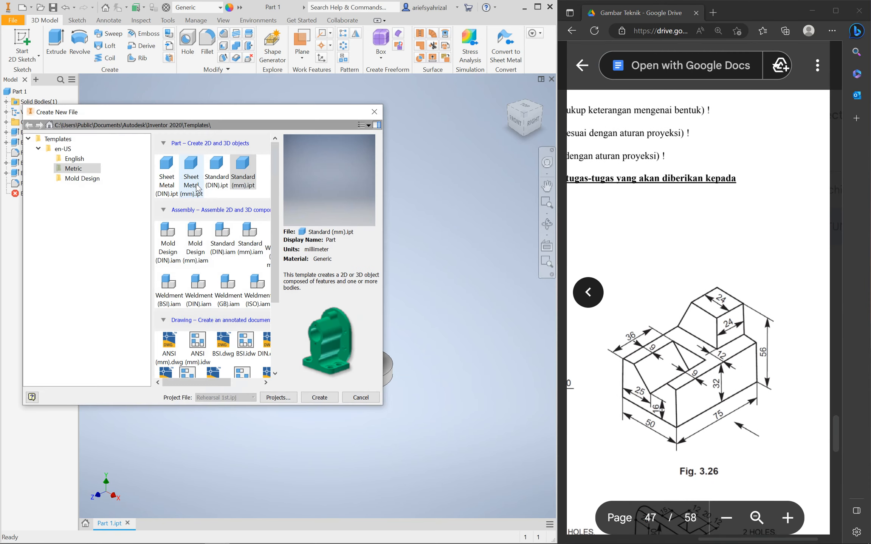
pyautogui.click(374, 112)
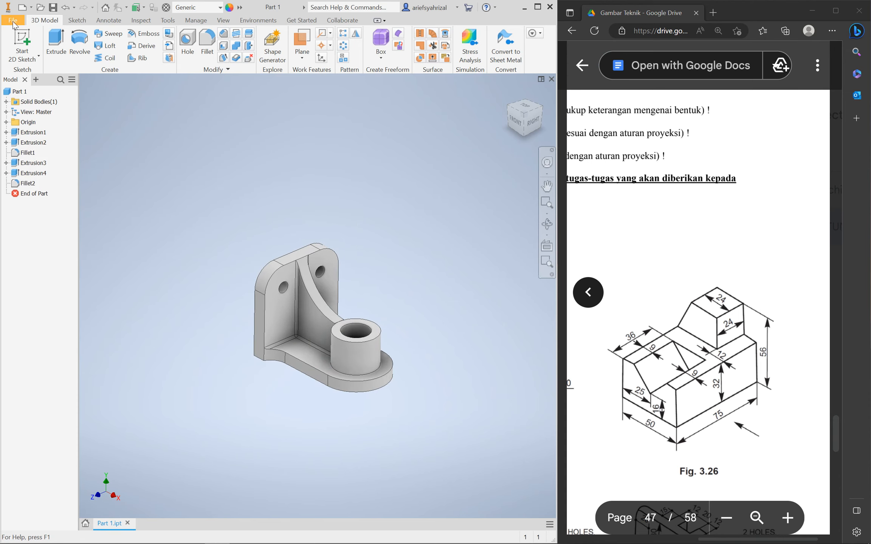
pyautogui.click(14, 23)
pyautogui.click(38, 58)
pyautogui.click(251, 182)
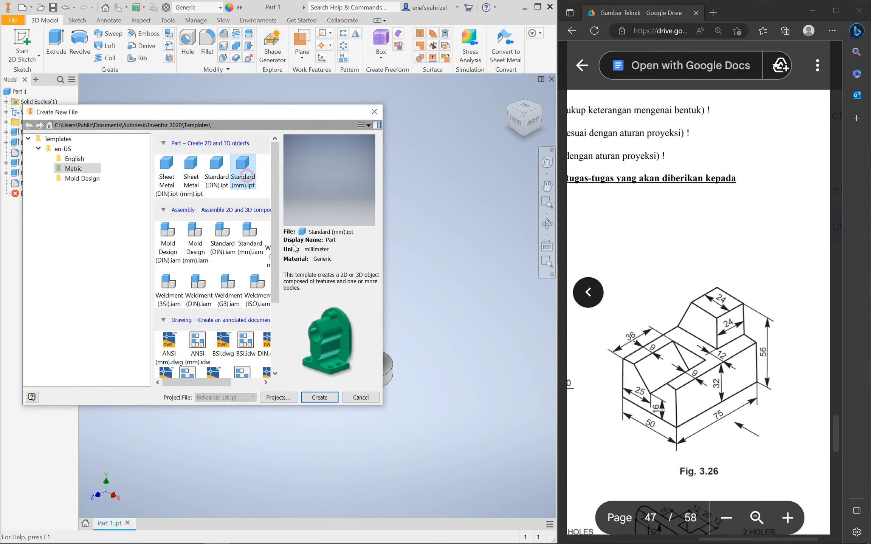
pyautogui.click(319, 397)
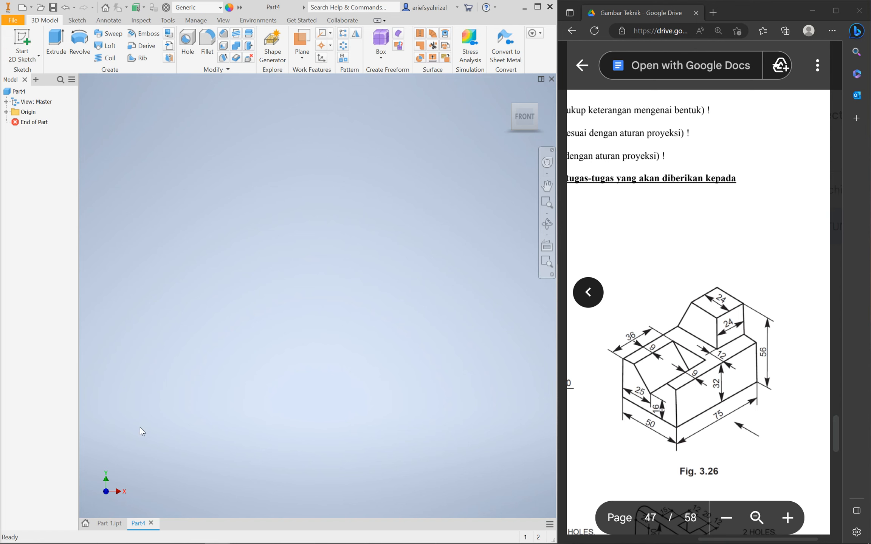
# Start a sketch on the YZ plane and draw a two-corner rectangle
pyautogui.click(22, 37)
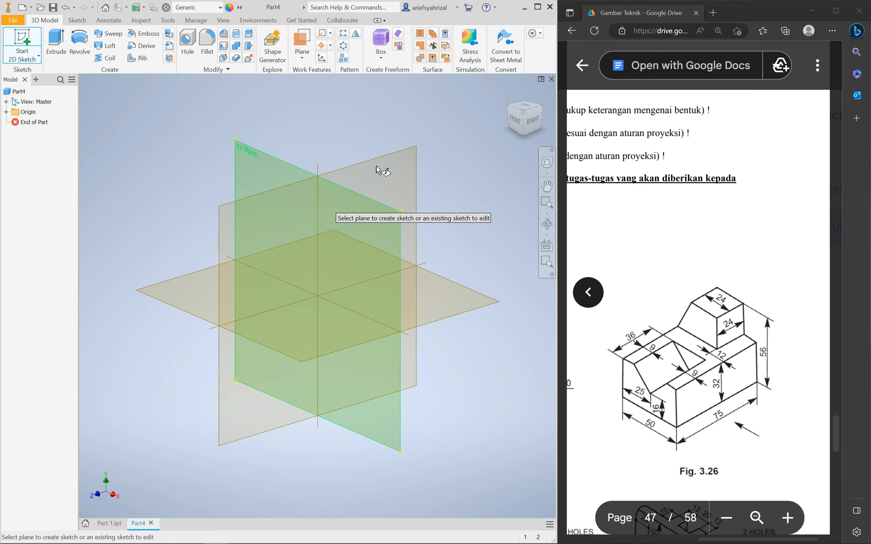
pyautogui.click(397, 163)
pyautogui.click(129, 40)
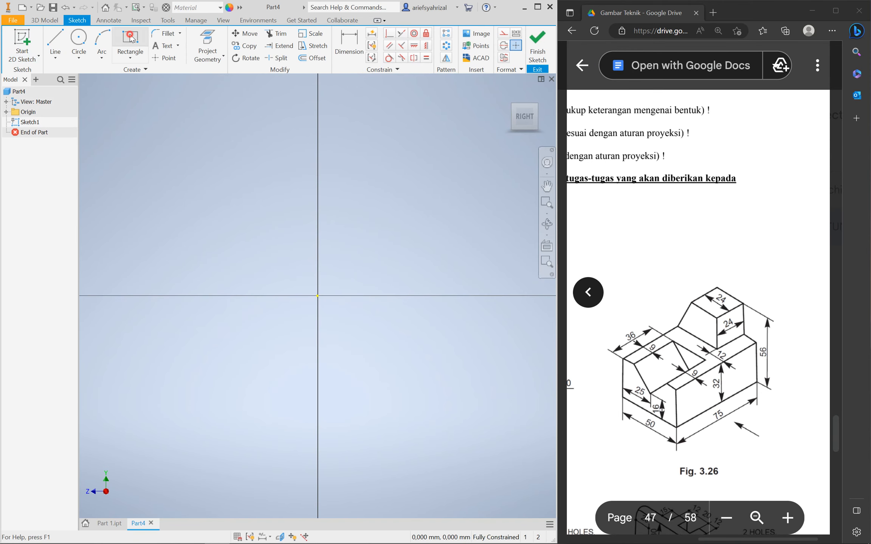
pyautogui.click(175, 182)
pyautogui.click(495, 398)
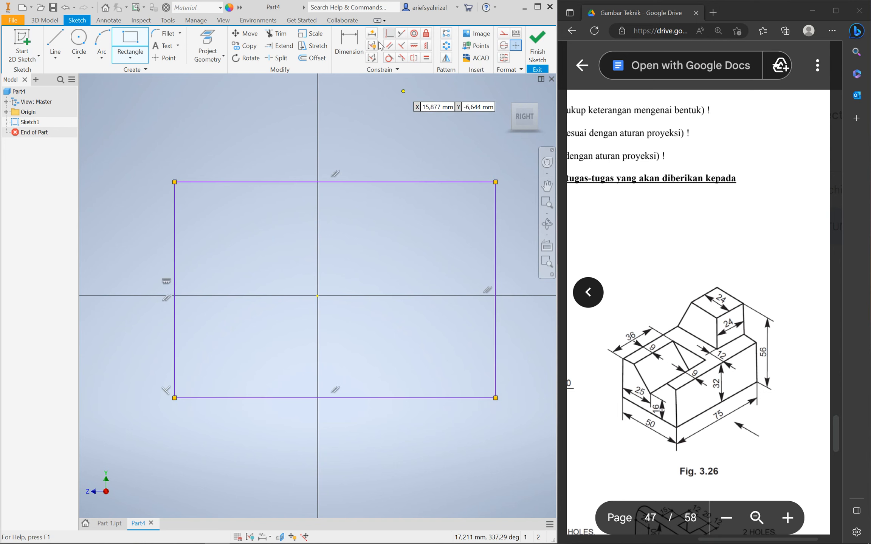
# Dimension the rectangle 75 wide and 32 high
pyautogui.press('d')
pyautogui.click(348, 399)
pyautogui.click(329, 447)
pyautogui.write('75')
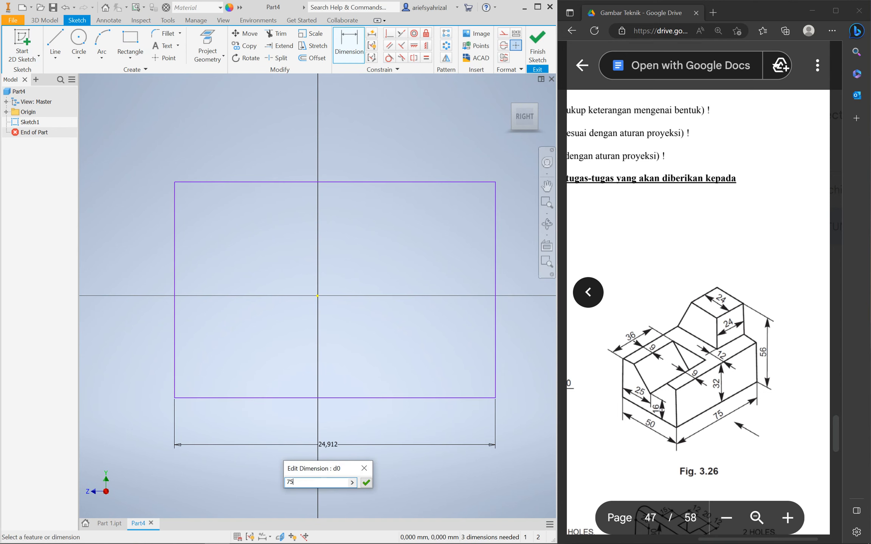
pyautogui.press('Return')
pyautogui.scroll(-5, 304, 398)
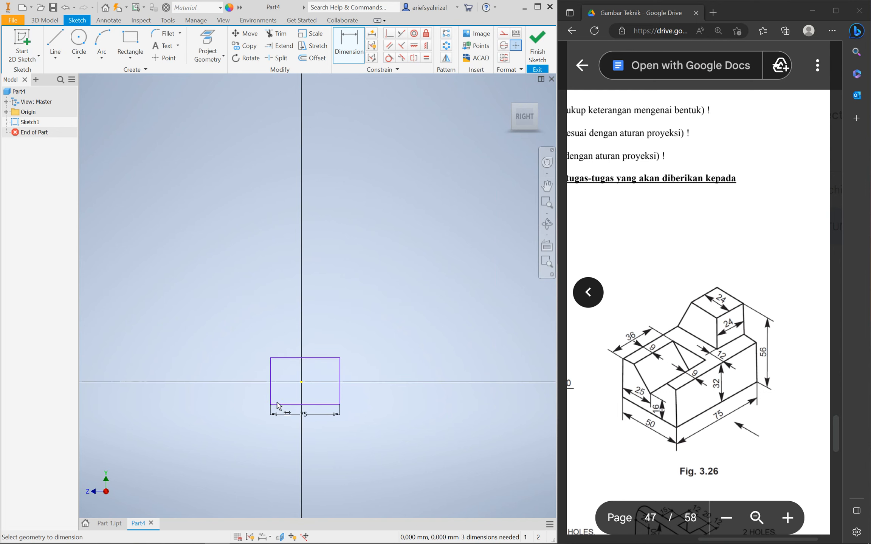
pyautogui.click(340, 388)
pyautogui.click(385, 391)
pyautogui.write('32')
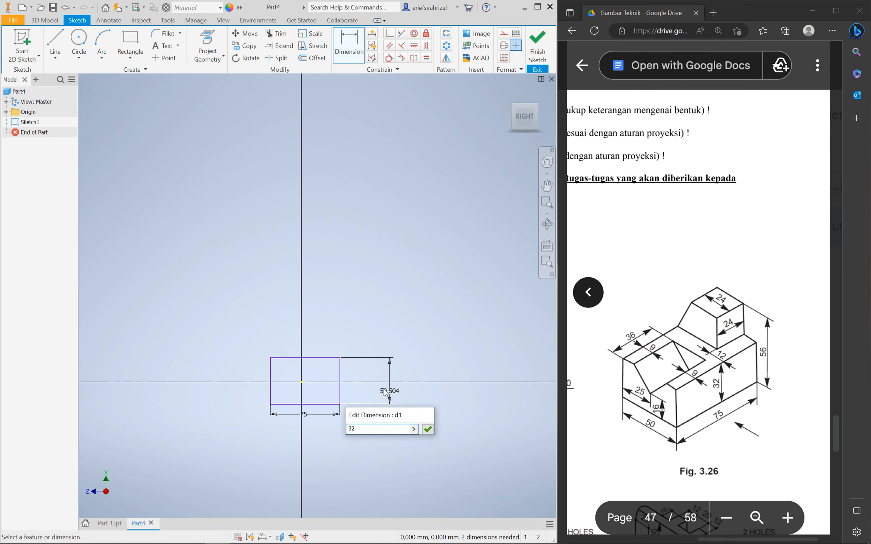
pyautogui.press('Return')
pyautogui.scroll(5, 302, 398)
# Align the edge midpoints with the origin to centre the rectangle
pyautogui.click(426, 45)
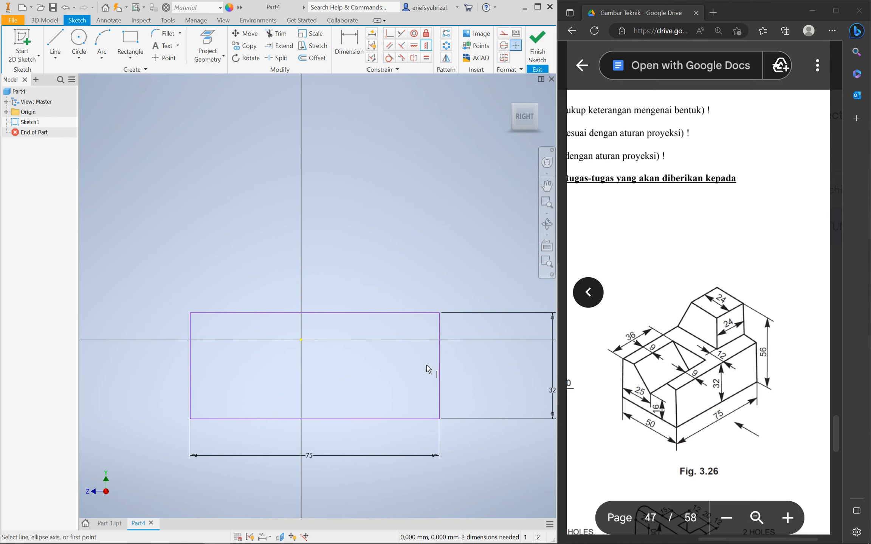
pyautogui.click(439, 367)
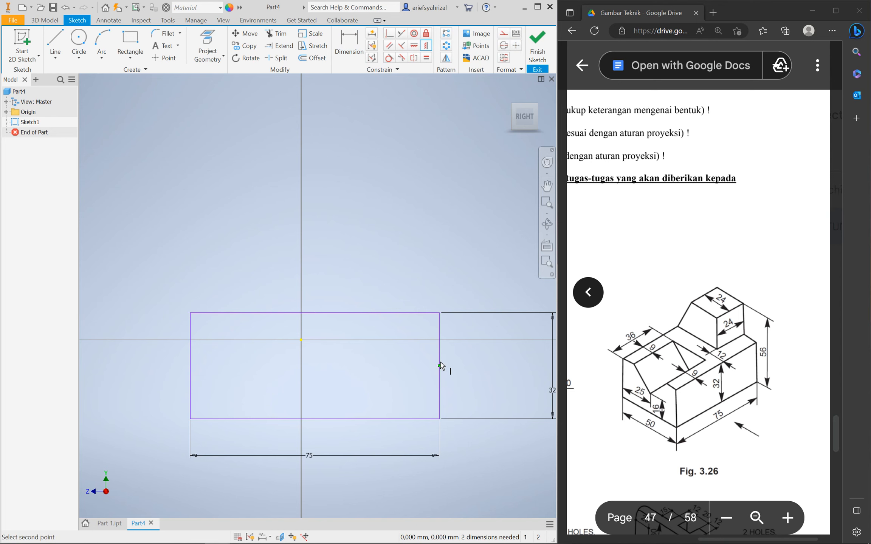
pyautogui.click(301, 340)
pyautogui.click(414, 45)
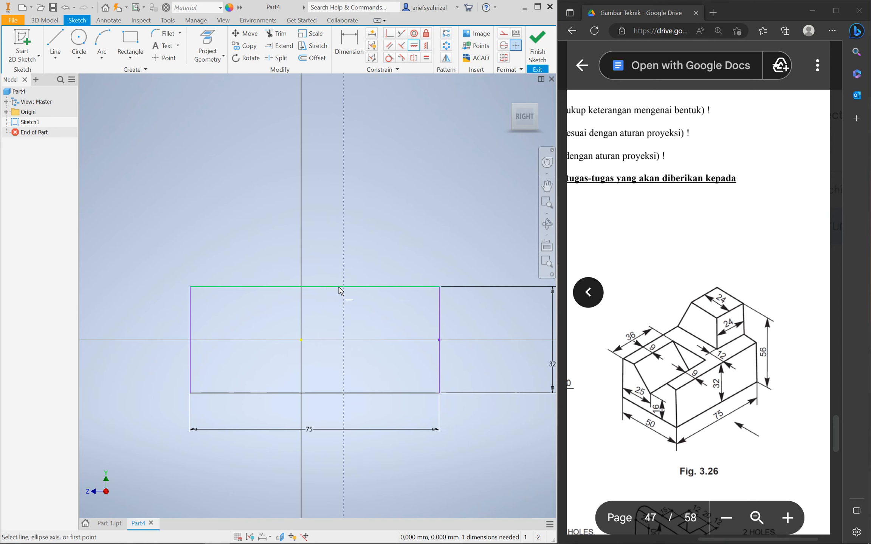
pyautogui.click(301, 340)
pyautogui.press('Escape')
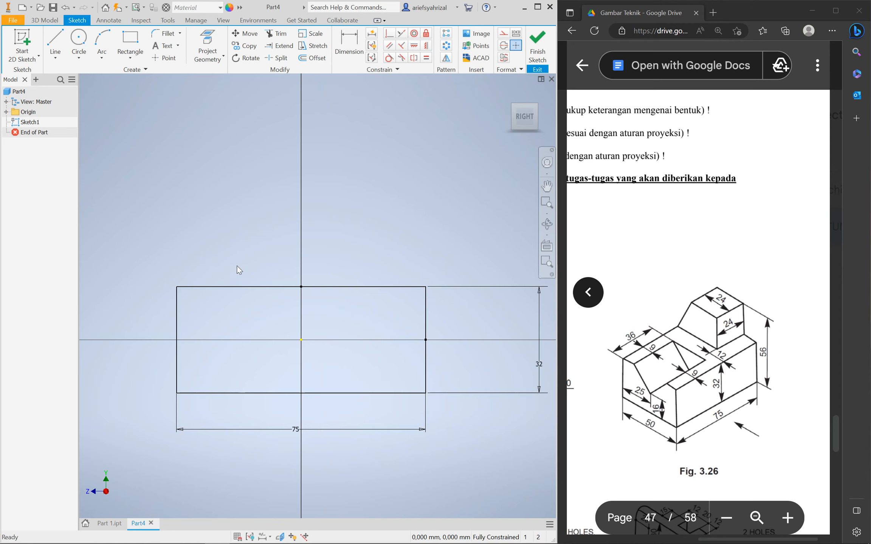
# Extrude the 75 × 32 rectangle 50 mm symmetrically into Extrusion1
pyautogui.click(44, 20)
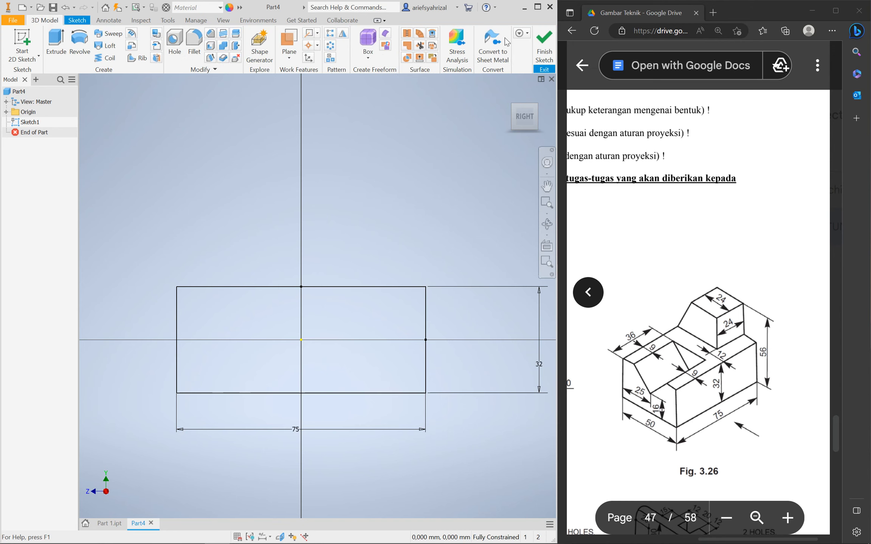
pyautogui.click(56, 45)
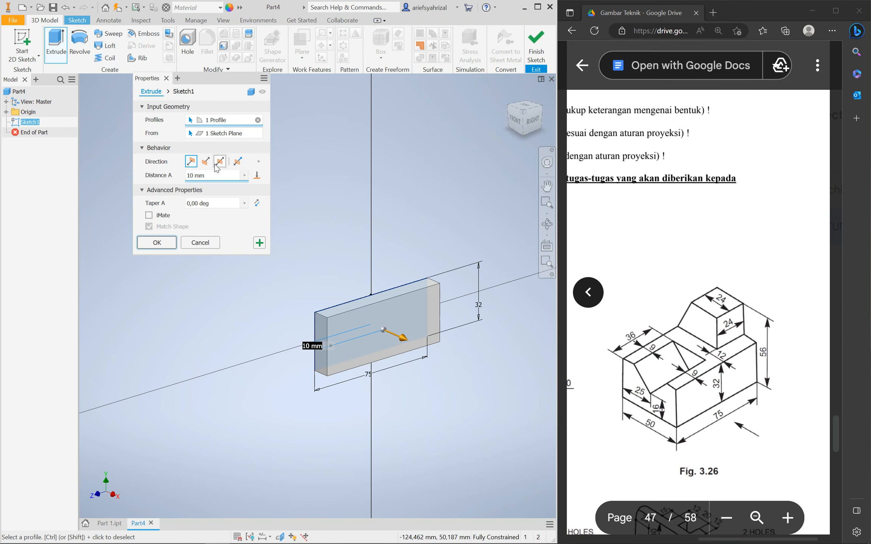
pyautogui.click(217, 163)
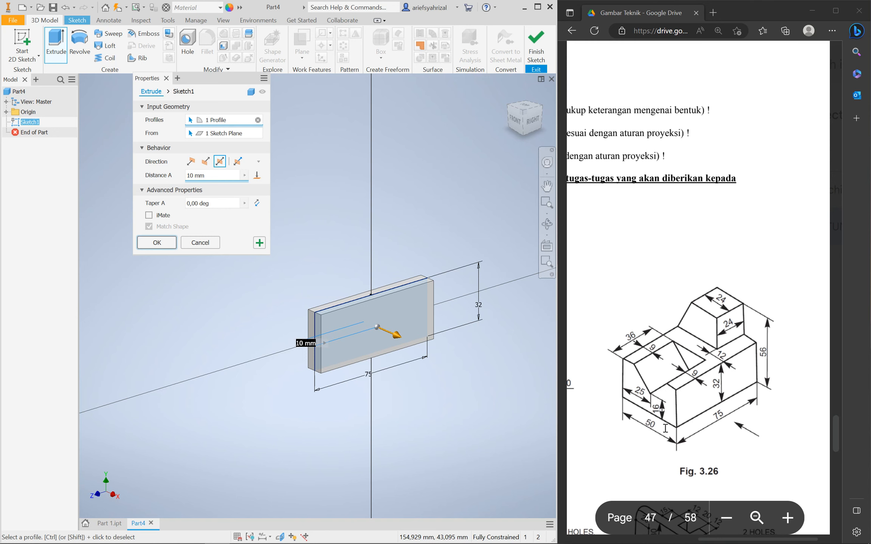
pyautogui.write('50')
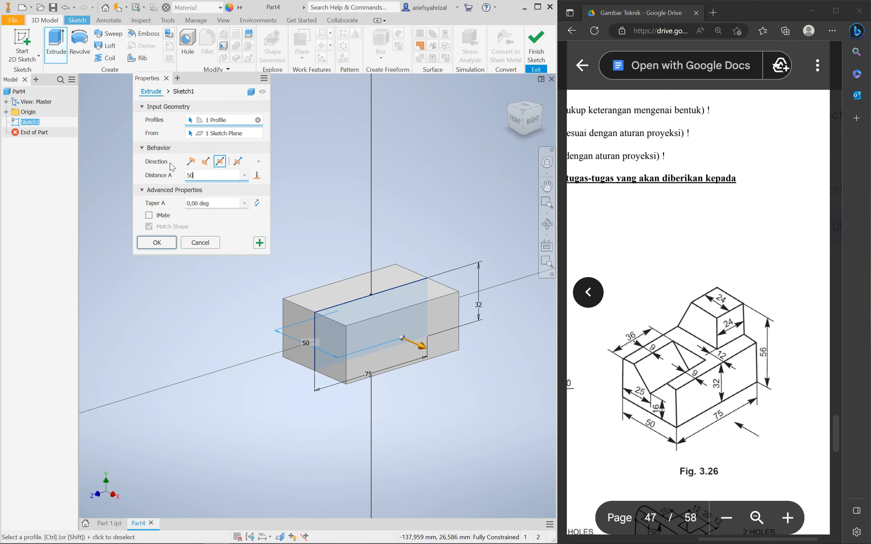
pyautogui.click(156, 243)
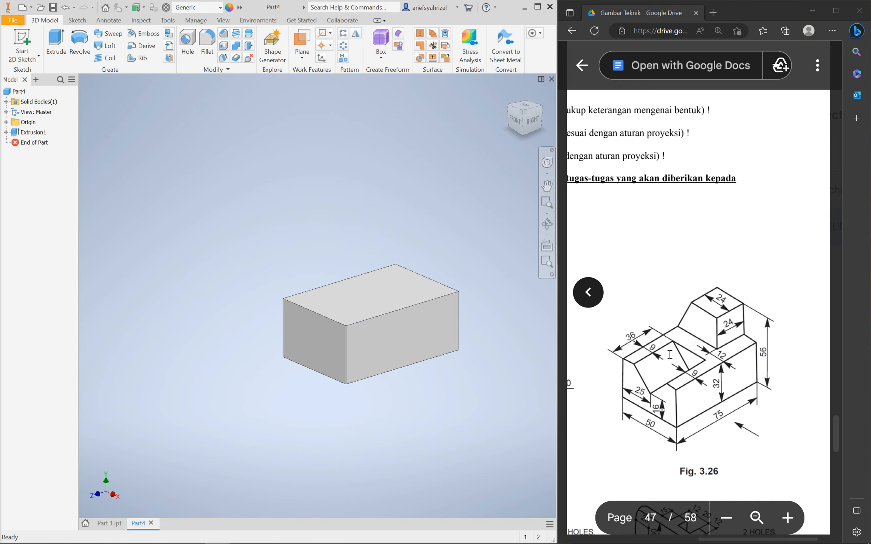
# Start a new sketch, Sketch2, on the block's back face
pyautogui.keyDown('shift'); pyautogui.moveTo(311, 427); pyautogui.dragTo(216, 430, button='middle'); pyautogui.keyUp('shift')
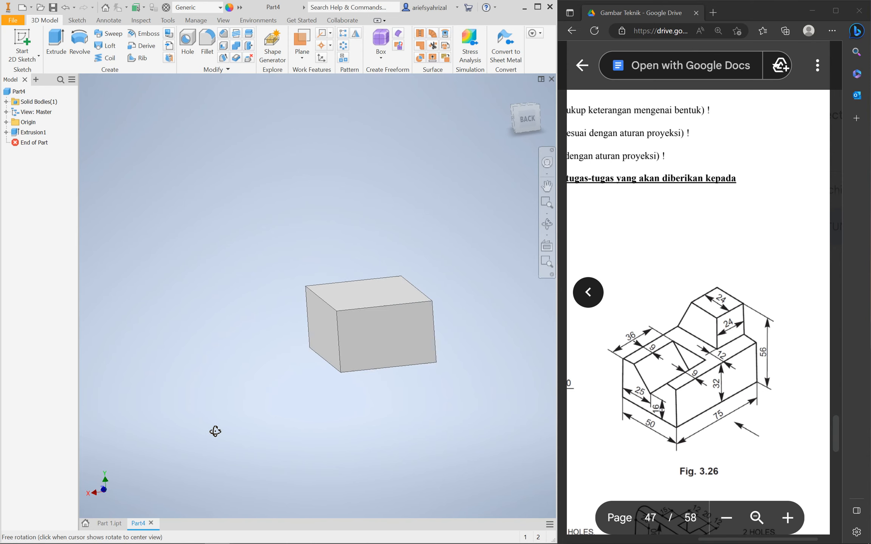
pyautogui.click(399, 359)
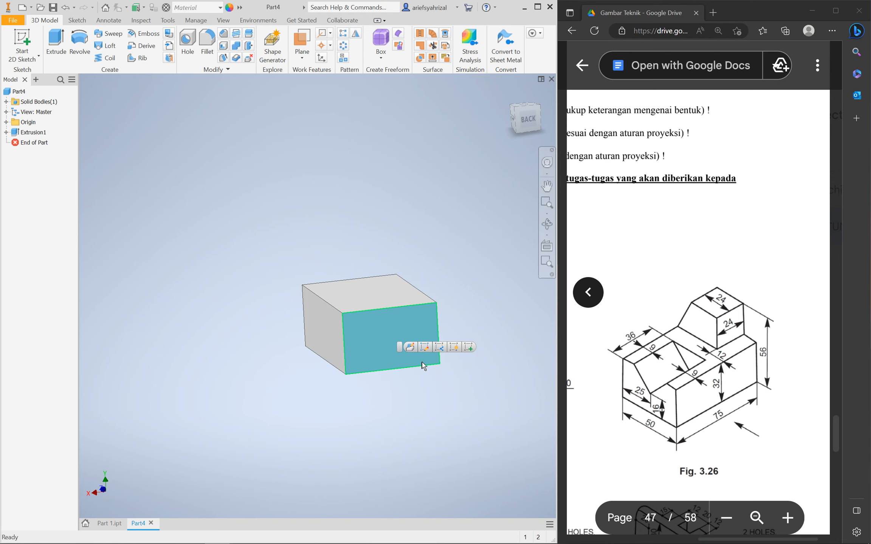
pyautogui.click(468, 347)
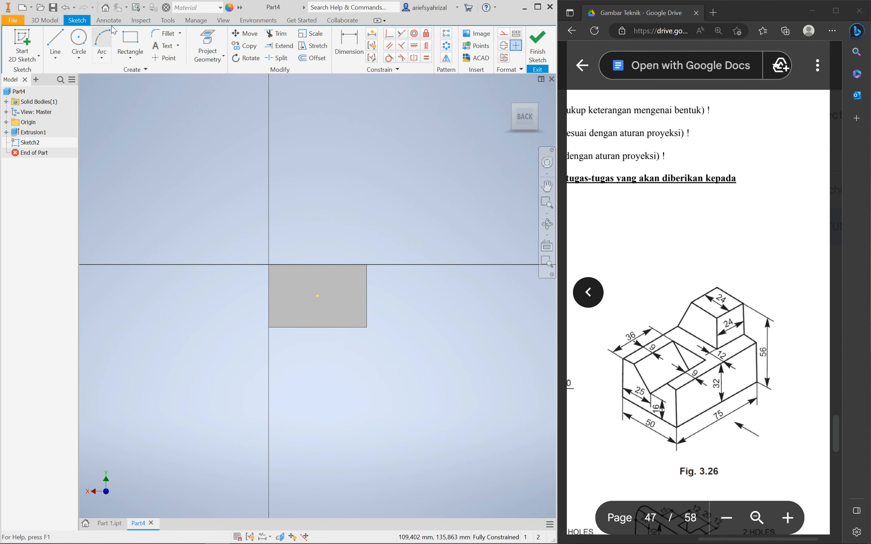
pyautogui.scroll(-3, 364, 251)
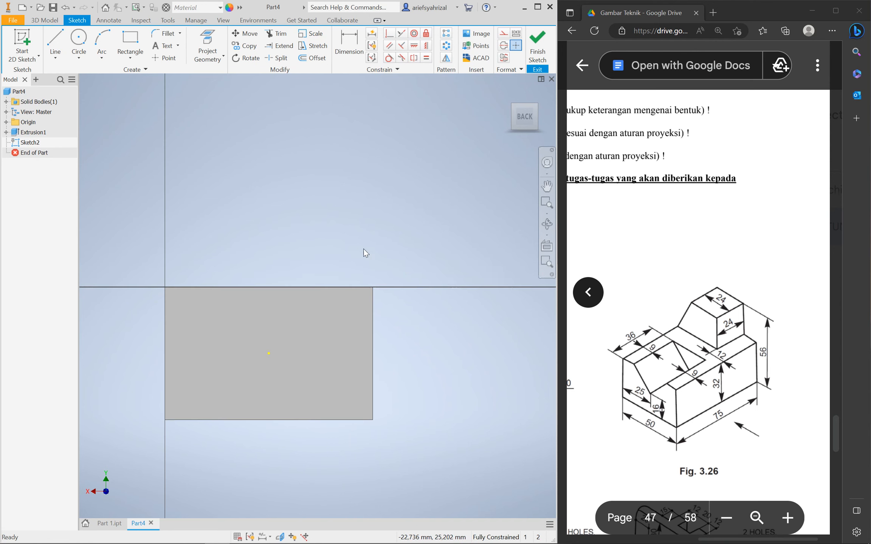
# Project the back face's outline edges into Sketch2 and switch to the Line tool
pyautogui.click(57, 39)
pyautogui.click(212, 41)
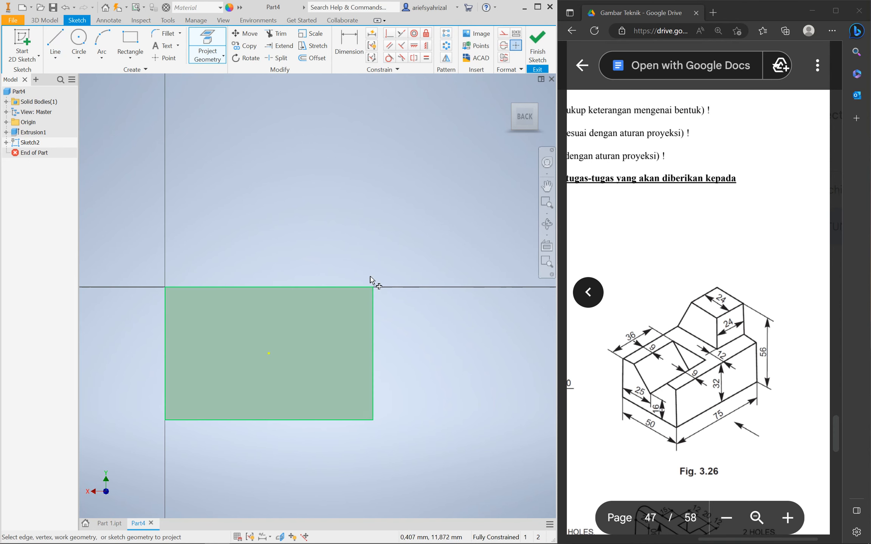
pyautogui.press('Escape')
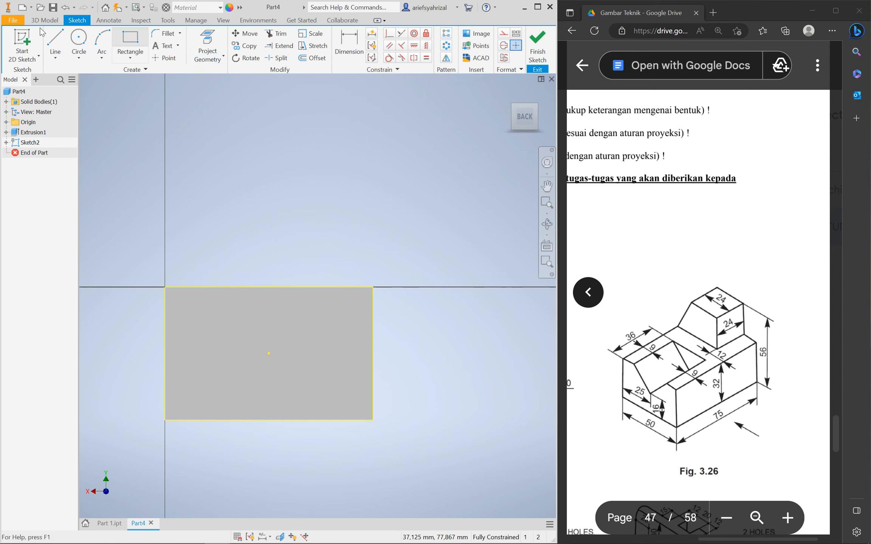
pyautogui.click(55, 44)
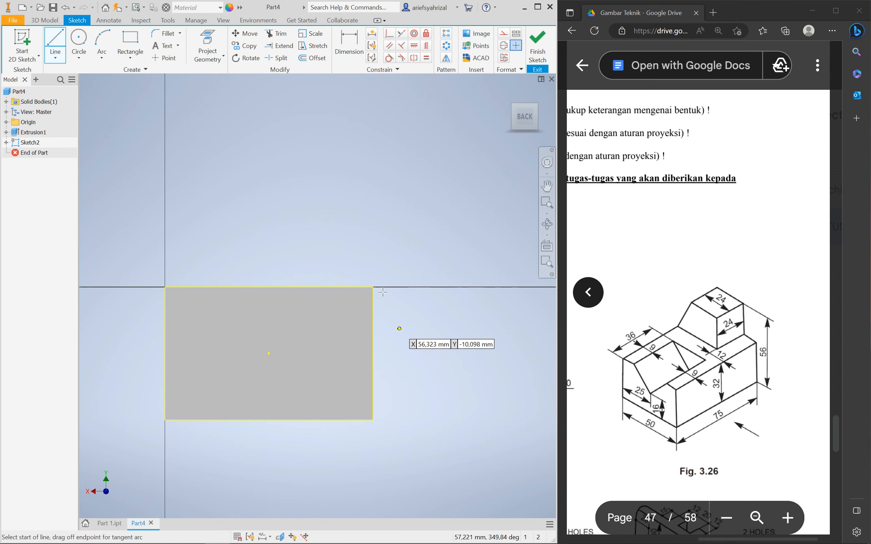
# Draw a line along the block's top edge and dimension a 12 mm offset from its left corner
pyautogui.click(373, 286)
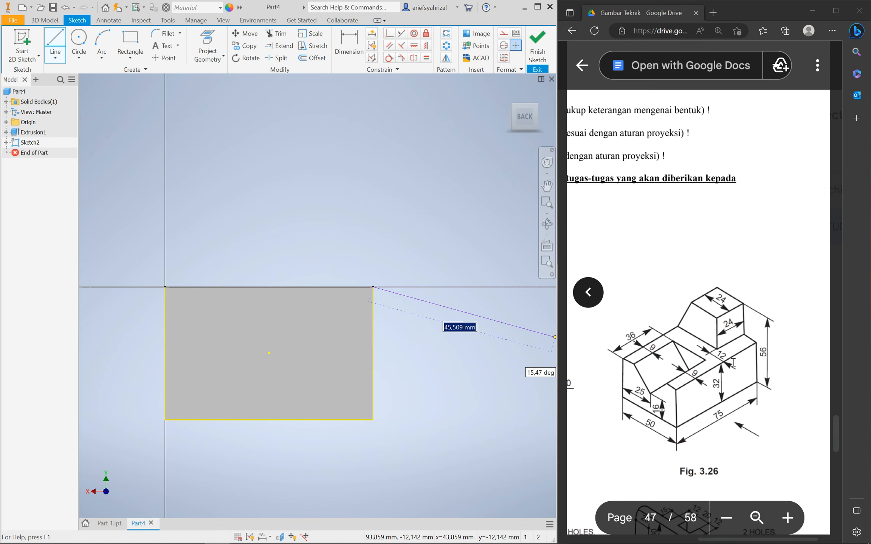
pyautogui.click(232, 286)
pyautogui.press('Escape')
pyautogui.click(345, 56)
pyautogui.click(166, 289)
pyautogui.click(180, 252)
pyautogui.write('12')
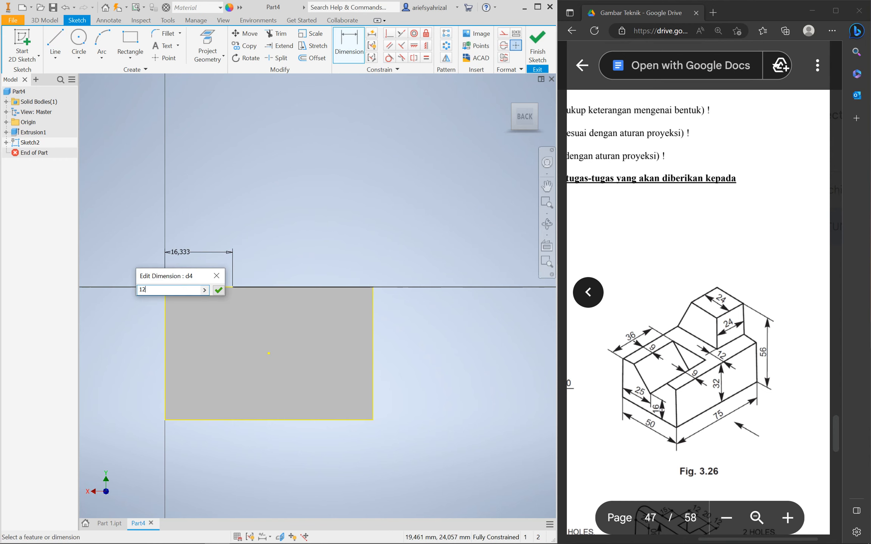
pyautogui.press('Return')
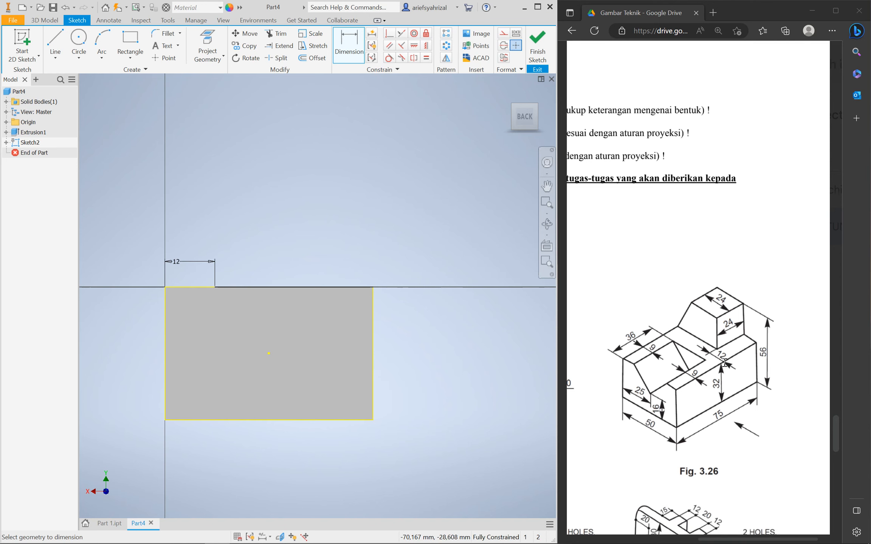
# Draw a 24 mm top line above the block
pyautogui.press('l')
pyautogui.click(245, 225)
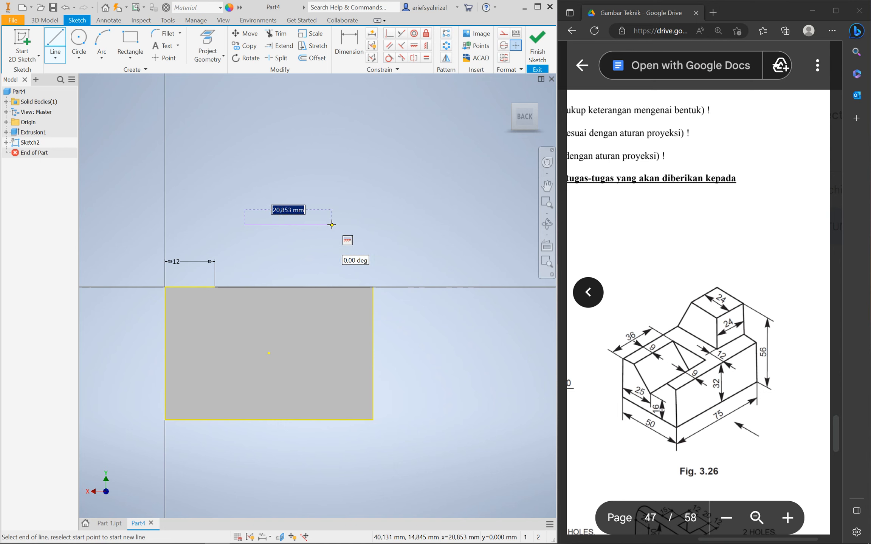
pyautogui.write('24')
pyautogui.press('Return')
pyautogui.press('Escape')
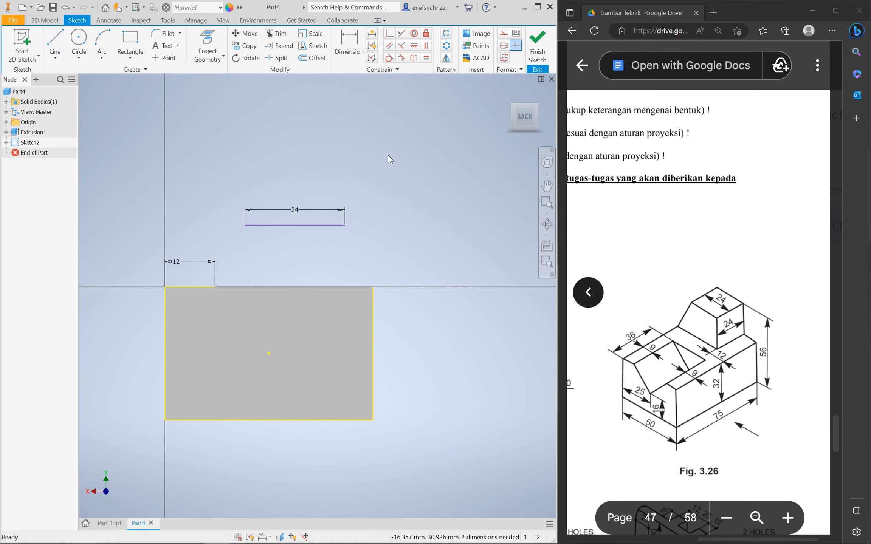
# Centre the 24 mm line's midpoint vertically over the block's top-edge midpoint
pyautogui.click(427, 58)
pyautogui.click(320, 225)
pyautogui.click(327, 287)
pyautogui.click(217, 92)
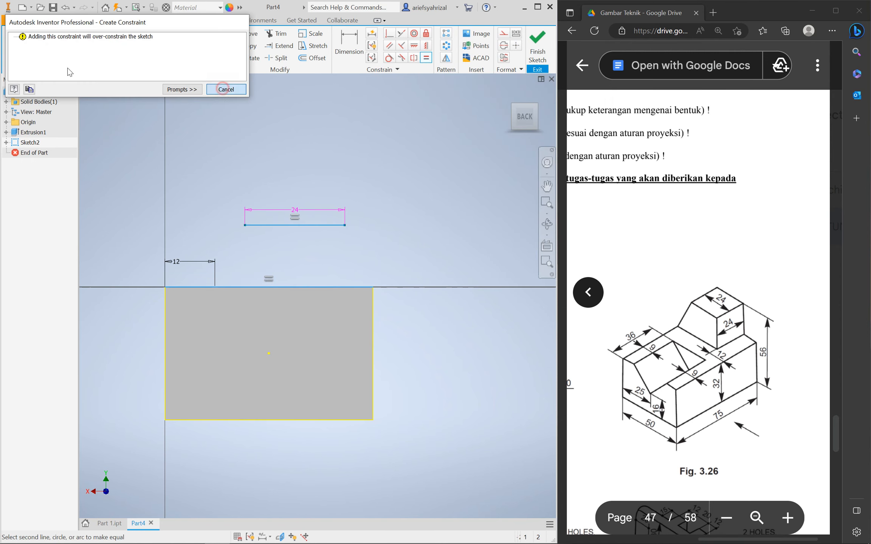
pyautogui.click(426, 47)
pyautogui.click(296, 226)
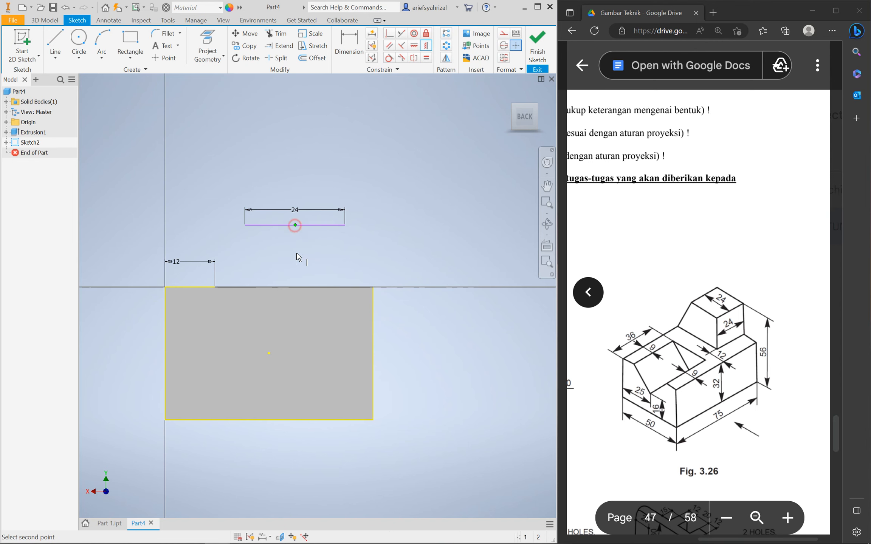
pyautogui.click(293, 288)
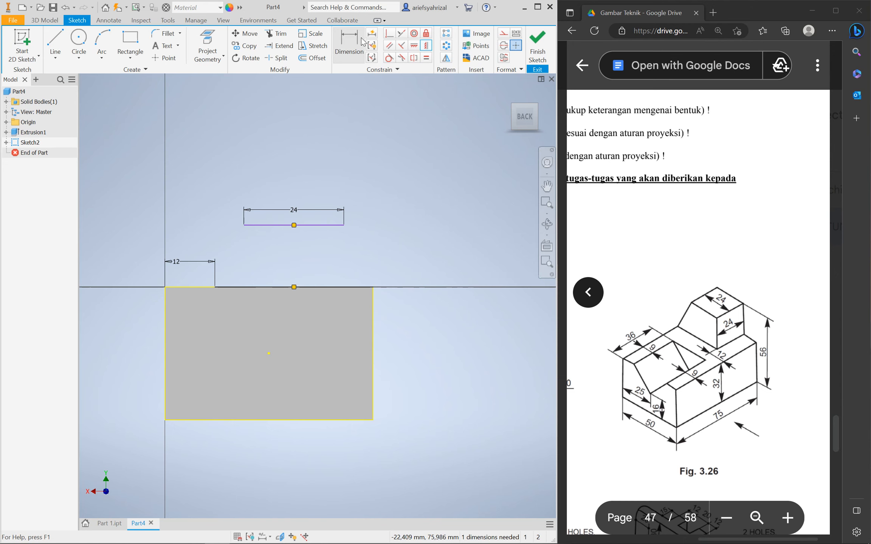
# Dimension the 56 mm overall height from the top line to the block's bottom edge
pyautogui.click(354, 55)
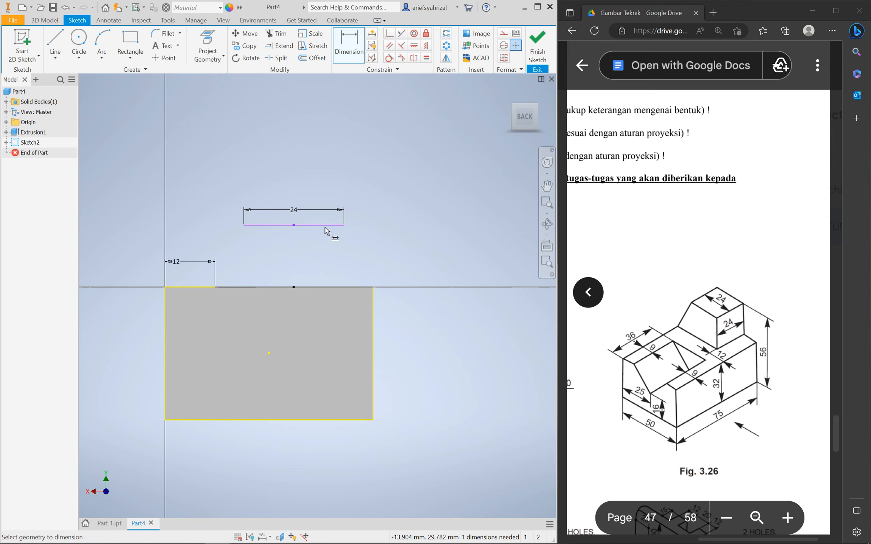
pyautogui.click(361, 420)
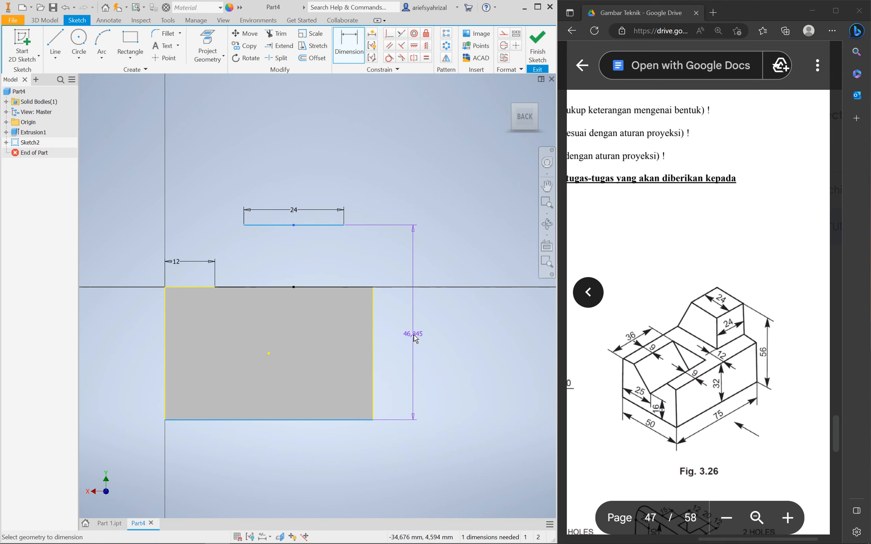
pyautogui.click(413, 337)
pyautogui.write('56')
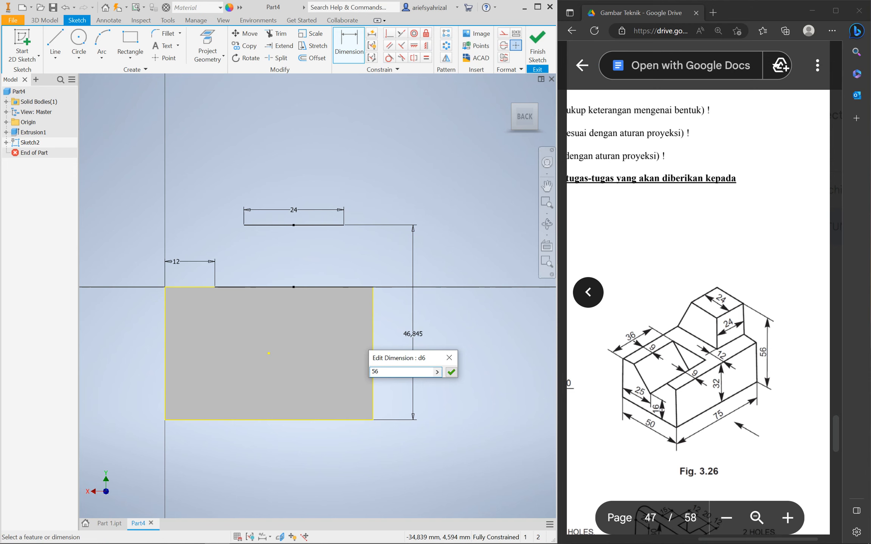
pyautogui.press('Return')
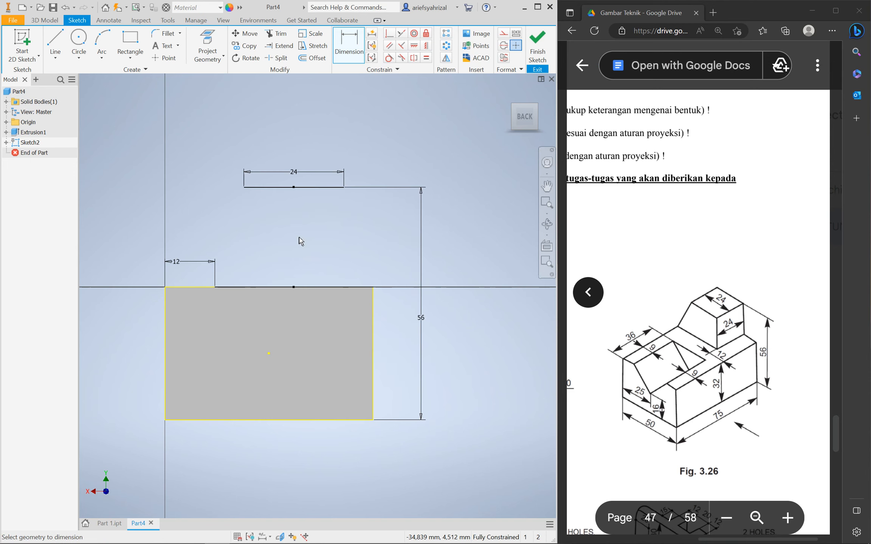
# Draw both slanted sides from the top line's ends down to the block's top edge
pyautogui.click(55, 39)
pyautogui.click(244, 187)
pyautogui.click(215, 287)
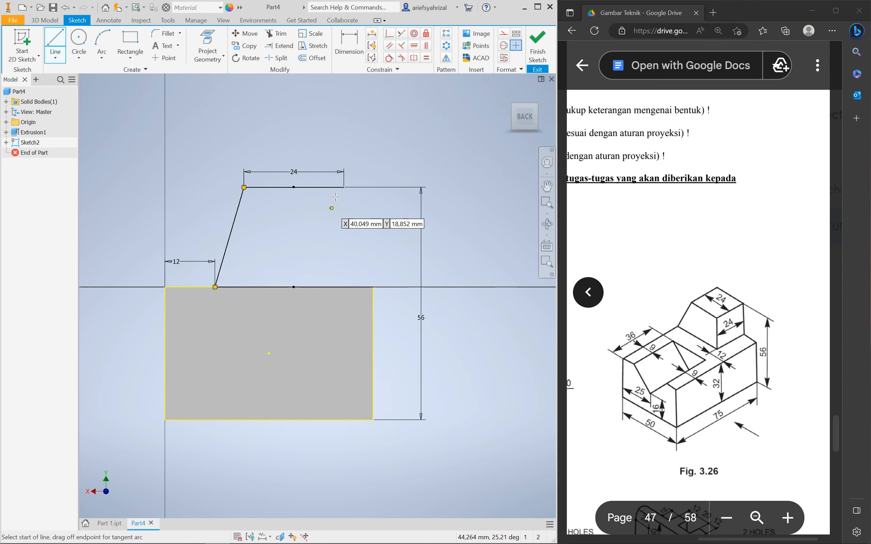
pyautogui.click(344, 187)
pyautogui.click(372, 287)
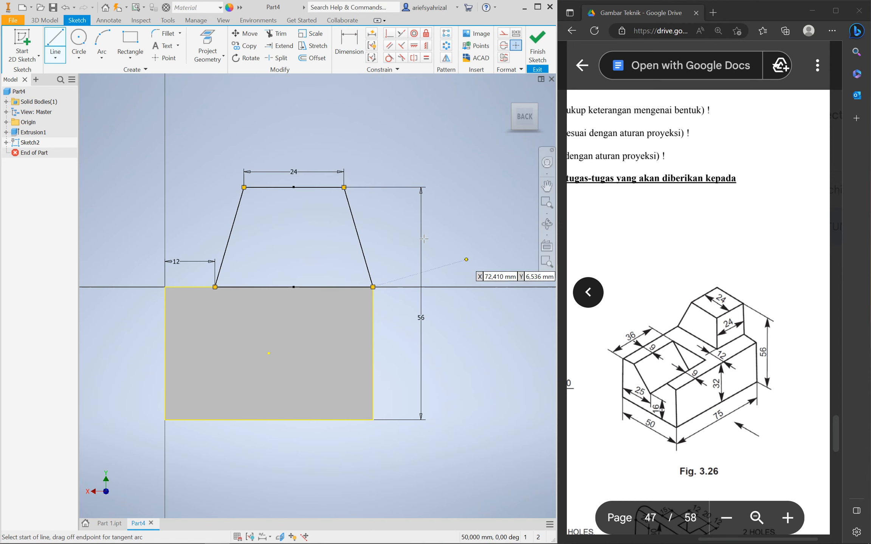
pyautogui.press('Escape')
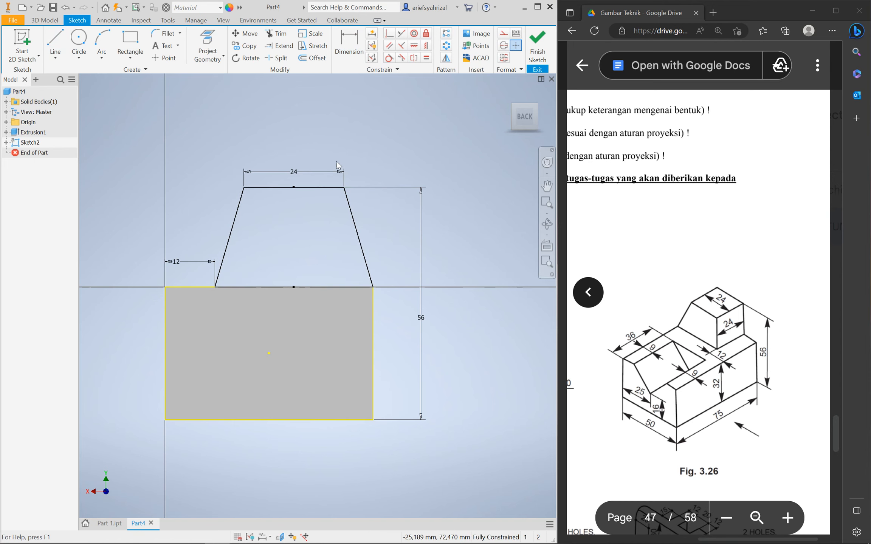
# Finish the sketch and preview extruding the trapezoid in the flipped direction
pyautogui.click(531, 49)
pyautogui.click(56, 42)
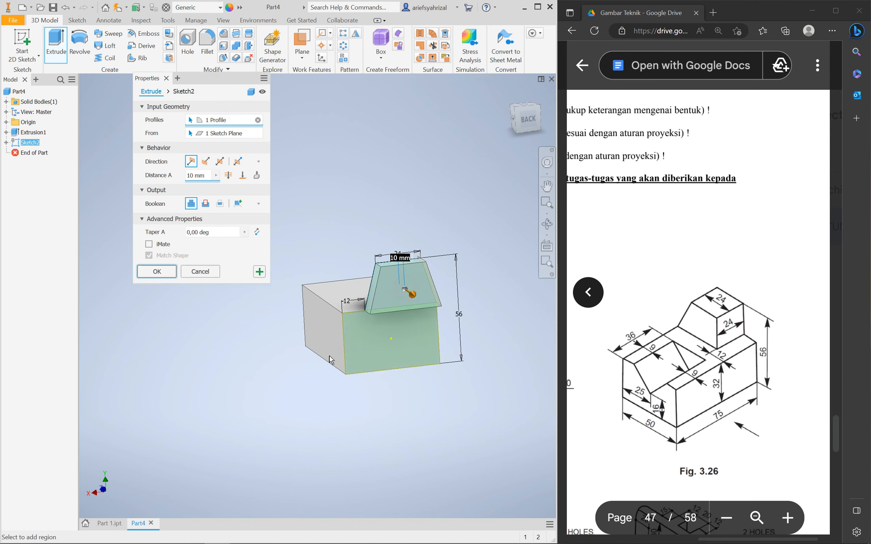
pyautogui.keyDown('shift'); pyautogui.moveTo(321, 401); pyautogui.dragTo(375, 395, button='middle'); pyautogui.keyUp('shift')
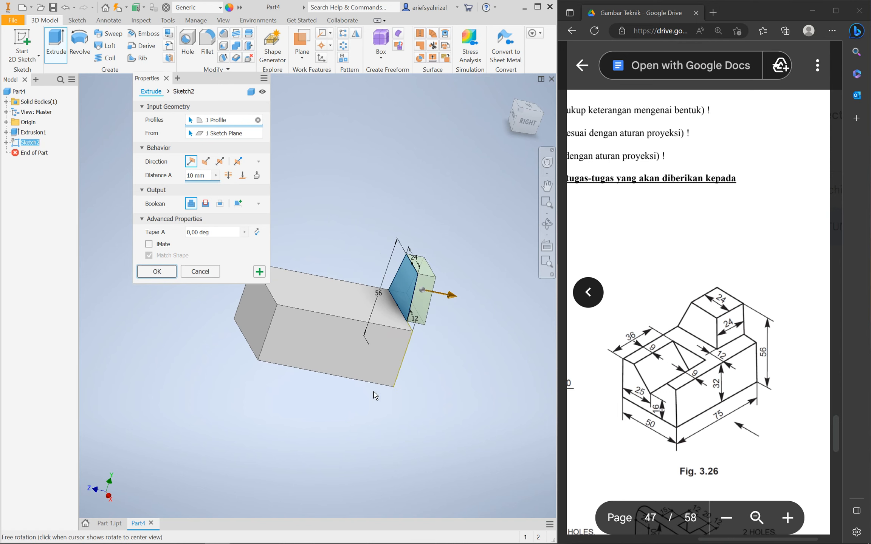
pyautogui.click(209, 165)
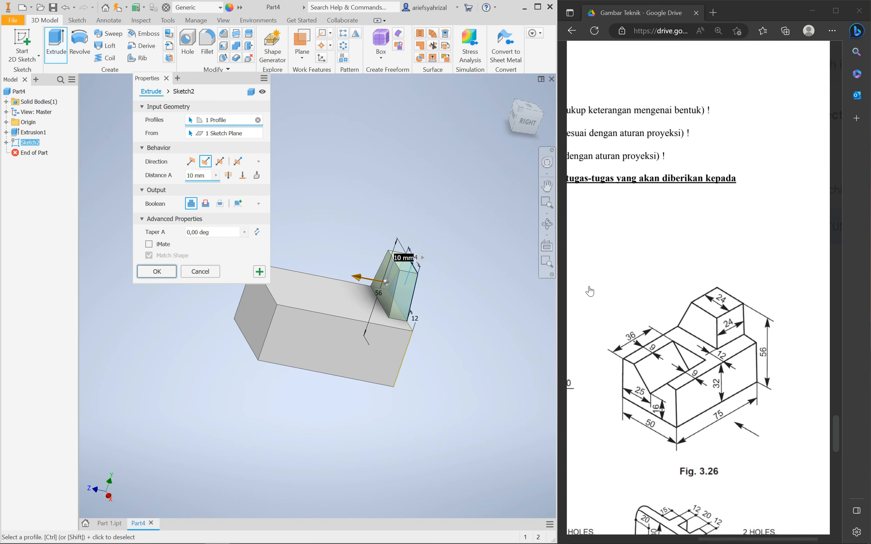
# Cancel the extrusion and select Sketch2 in the model tree from the back view
pyautogui.moveTo(432, 344)
pyautogui.keyDown('shift'); pyautogui.mouseDown(button='middle')
pyautogui.moveTo(396, 346)
pyautogui.moveTo(482, 365)
pyautogui.moveTo(455, 365)
pyautogui.mouseUp(button='middle'); pyautogui.keyUp('shift')
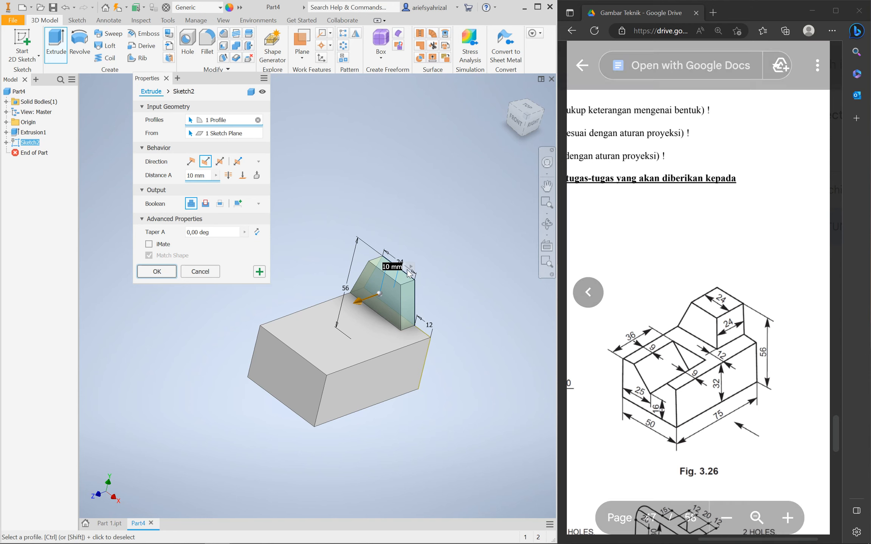
pyautogui.click(203, 271)
pyautogui.moveTo(377, 297)
pyautogui.keyDown('shift'); pyautogui.mouseDown(button='middle')
pyautogui.moveTo(292, 305)
pyautogui.moveTo(307, 304)
pyautogui.mouseUp(button='middle'); pyautogui.keyUp('shift')
pyautogui.click(28, 144)
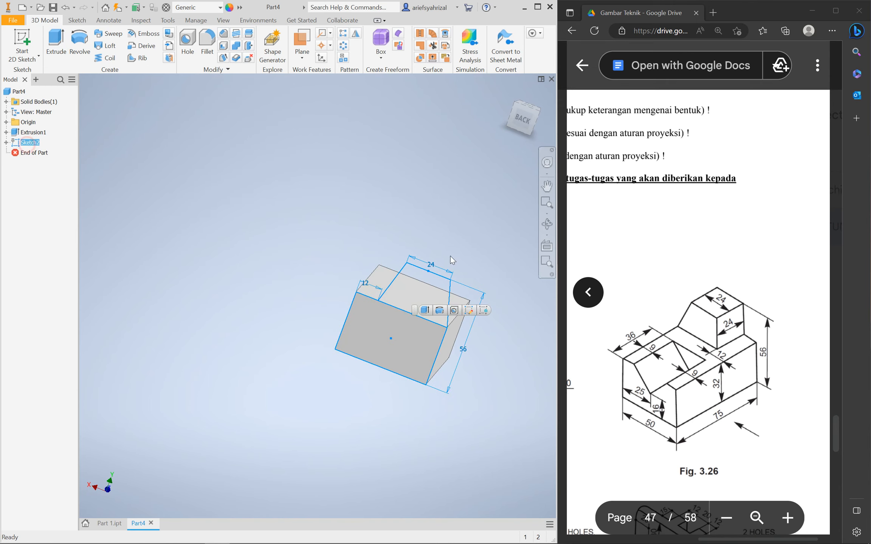
# Edit Sketch2, deleting the left slanted line and then restoring it with undo
pyautogui.click(468, 310)
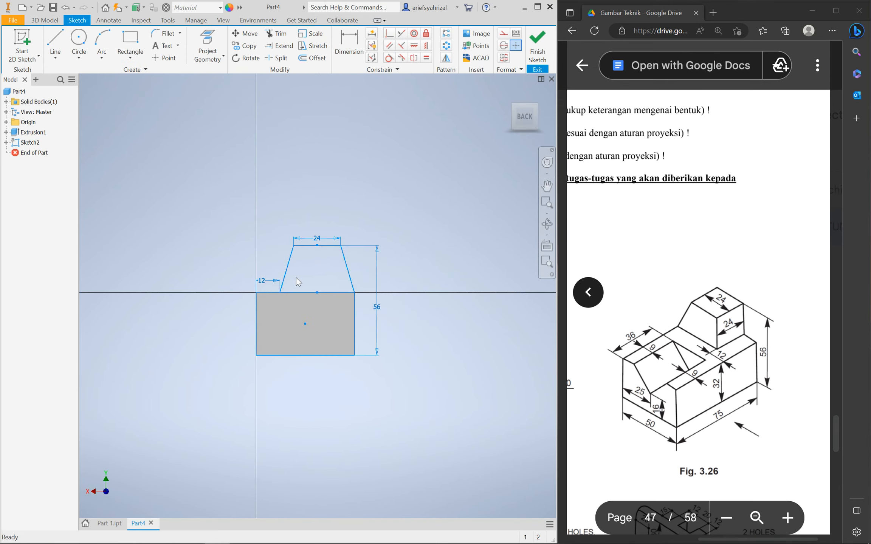
pyautogui.scroll(4, 333, 286)
pyautogui.click(330, 275)
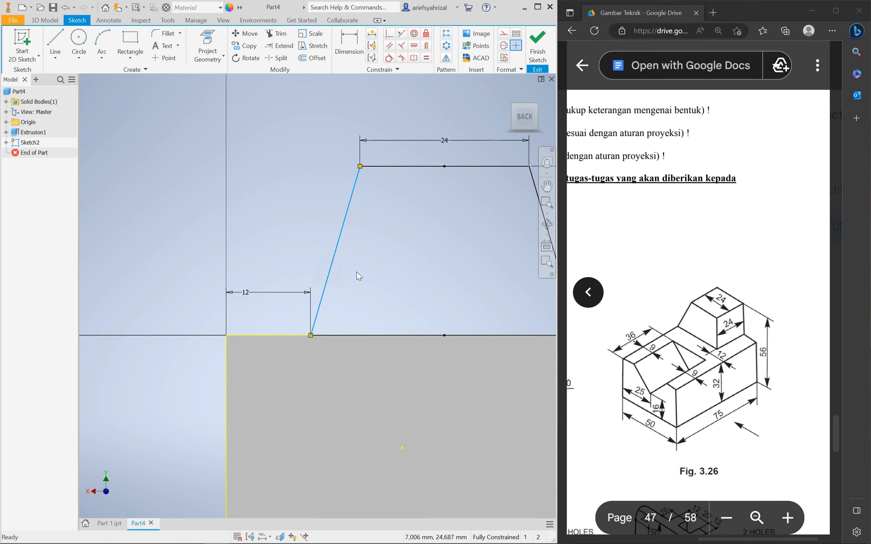
pyautogui.press('Delete')
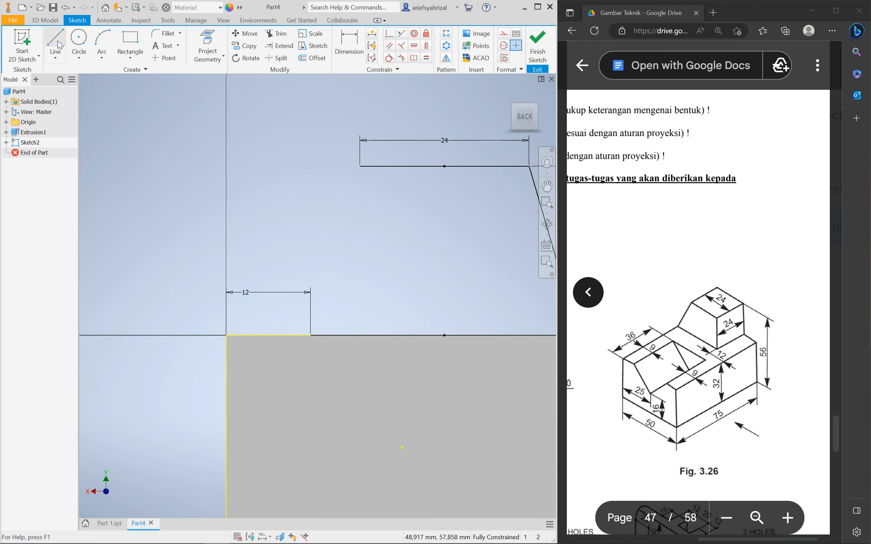
pyautogui.hotkey('ctrl', 'z')
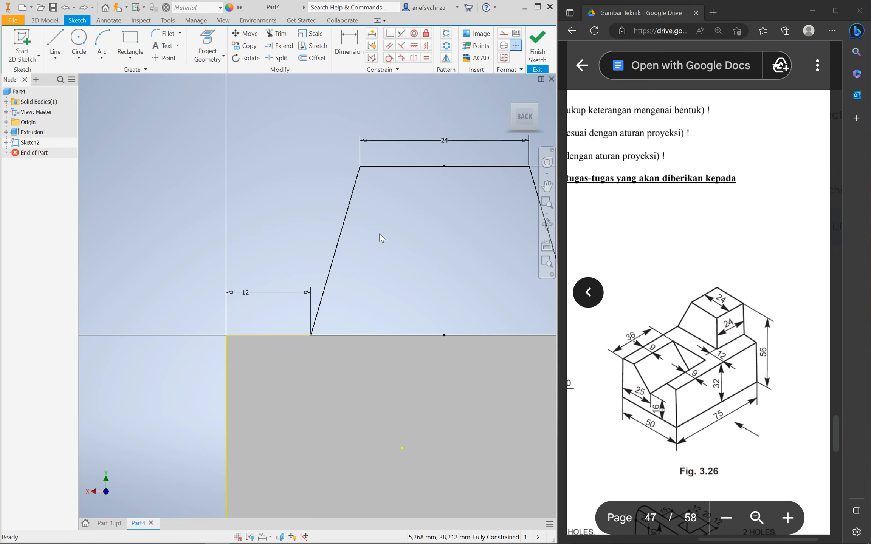
# Finish the sketch and preview extruding the trapezoid profile 10 mm from the block
pyautogui.click(537, 43)
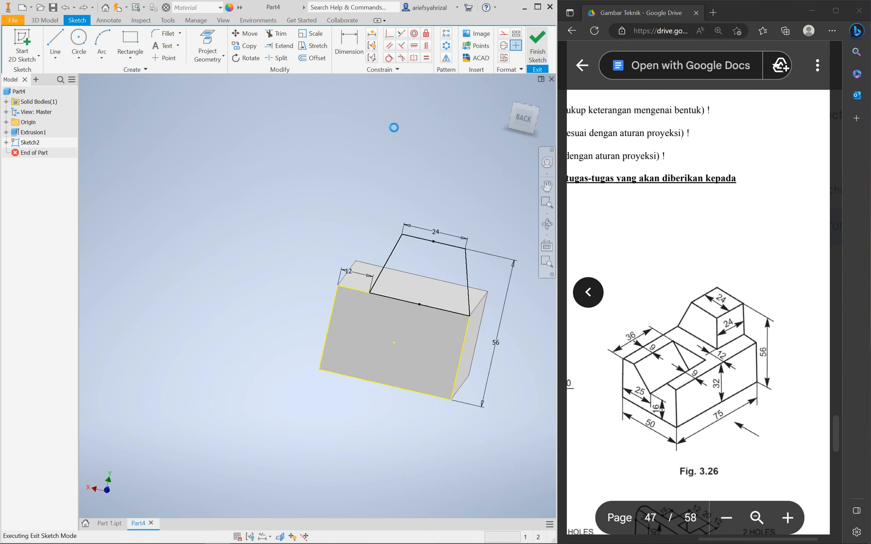
pyautogui.click(56, 42)
pyautogui.click(403, 287)
pyautogui.moveTo(332, 413)
pyautogui.keyDown('shift'); pyautogui.mouseDown(button='middle')
pyautogui.moveTo(352, 418)
pyautogui.moveTo(359, 440)
pyautogui.moveTo(327, 409)
pyautogui.mouseUp(button='middle'); pyautogui.keyUp('shift')
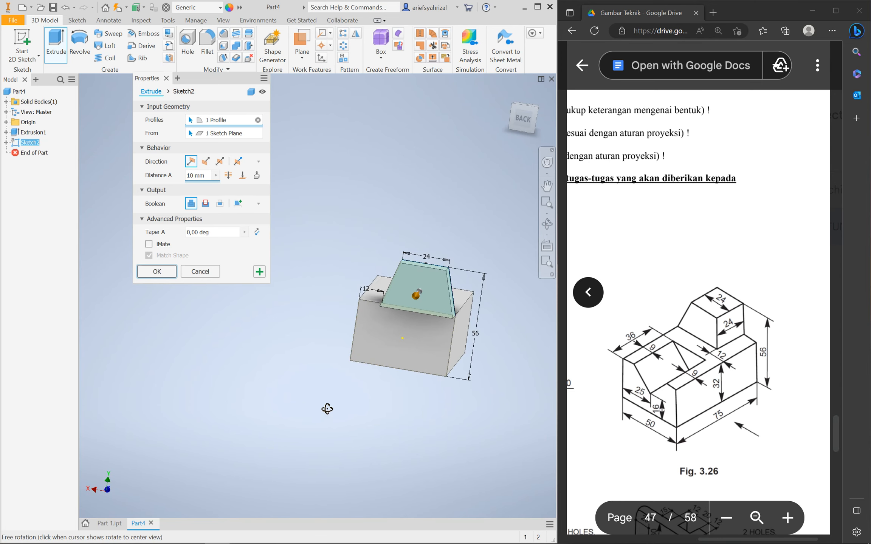
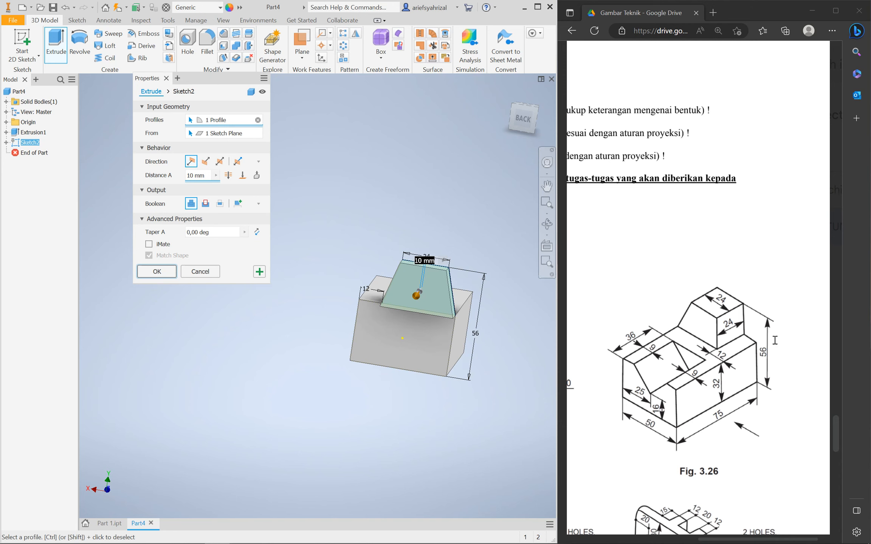
# Cancel the trial extrusion and reopen Sketch2 for editing
pyautogui.click(200, 271)
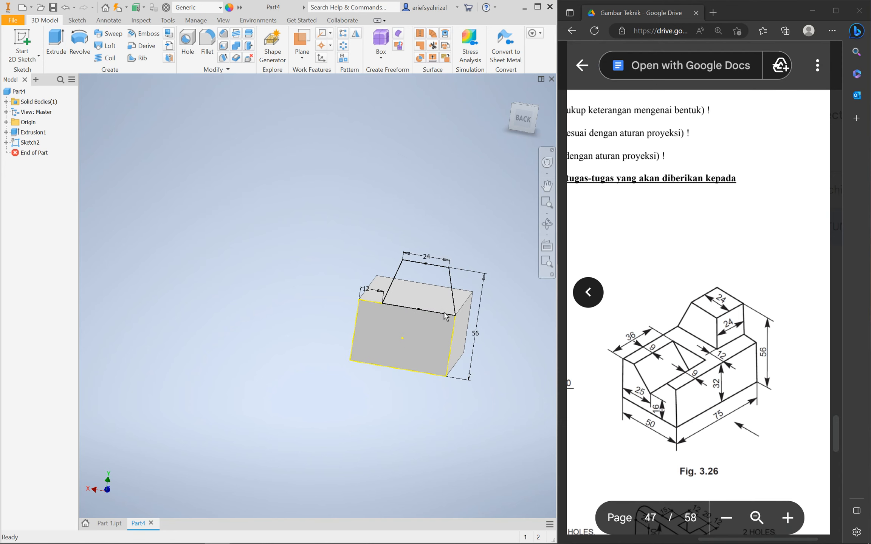
pyautogui.click(456, 315)
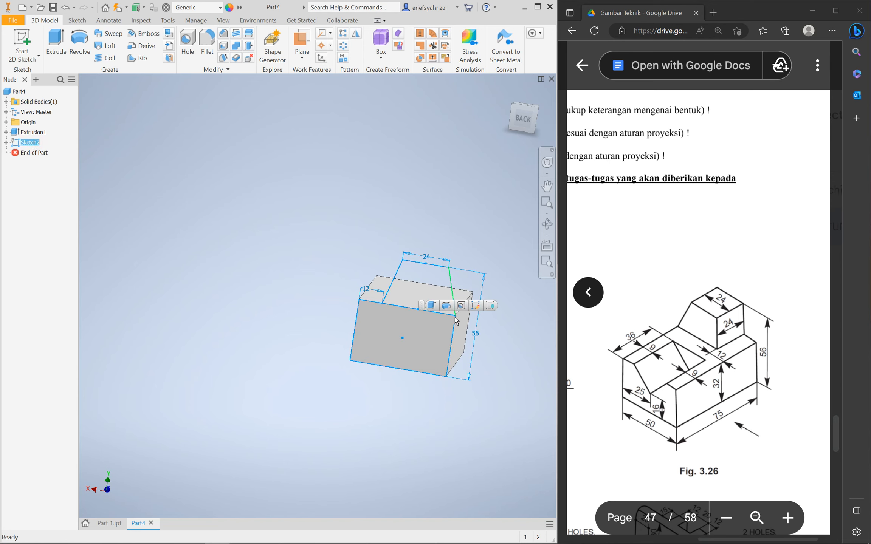
pyautogui.click(477, 305)
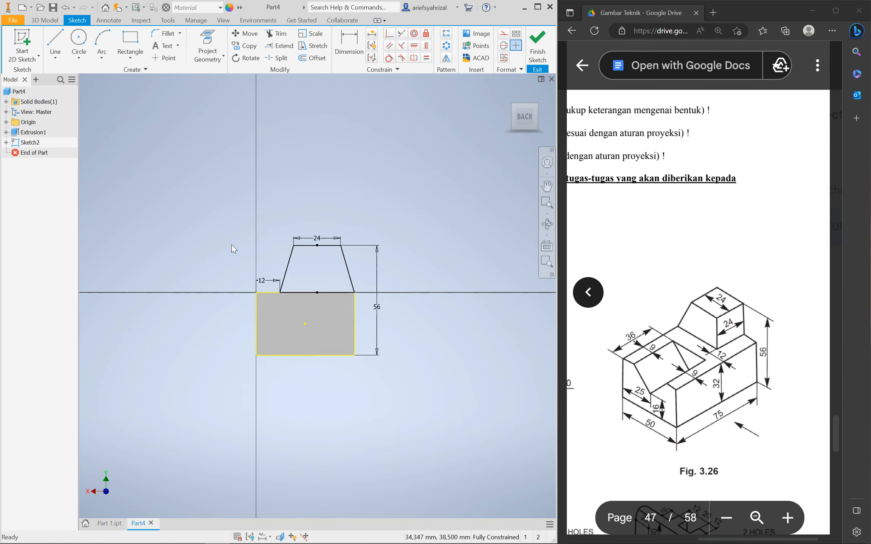
pyautogui.scroll(-5, 224, 243)
pyautogui.scroll(3, 236, 276)
pyautogui.scroll(-4, 319, 270)
pyautogui.scroll(3, 321, 283)
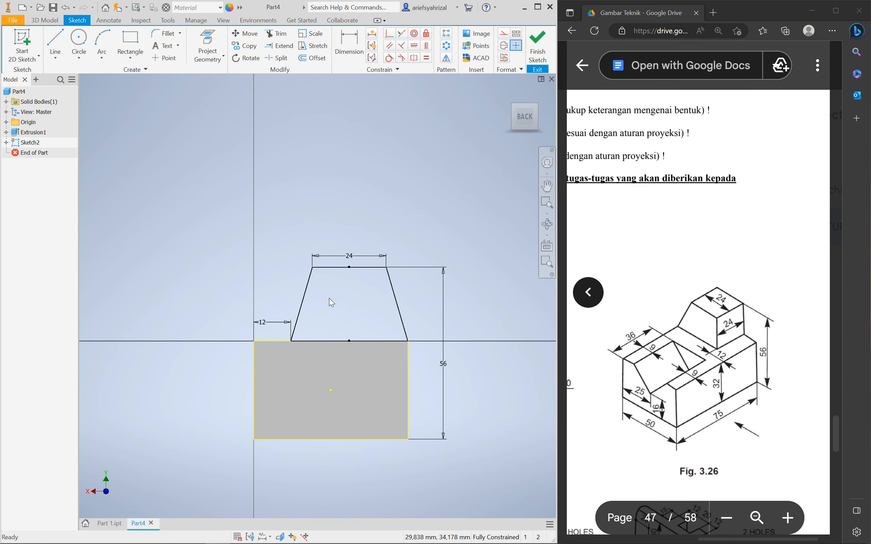
# Delete both slanted lines and the top-midpoint constraint, then shift the 24 top line right
pyautogui.click(300, 303)
pyautogui.press('Delete')
pyautogui.click(401, 304)
pyautogui.press('Delete')
pyautogui.click(350, 260)
pyautogui.press('Delete')
pyautogui.moveTo(355, 269); pyautogui.dragTo(386, 303)
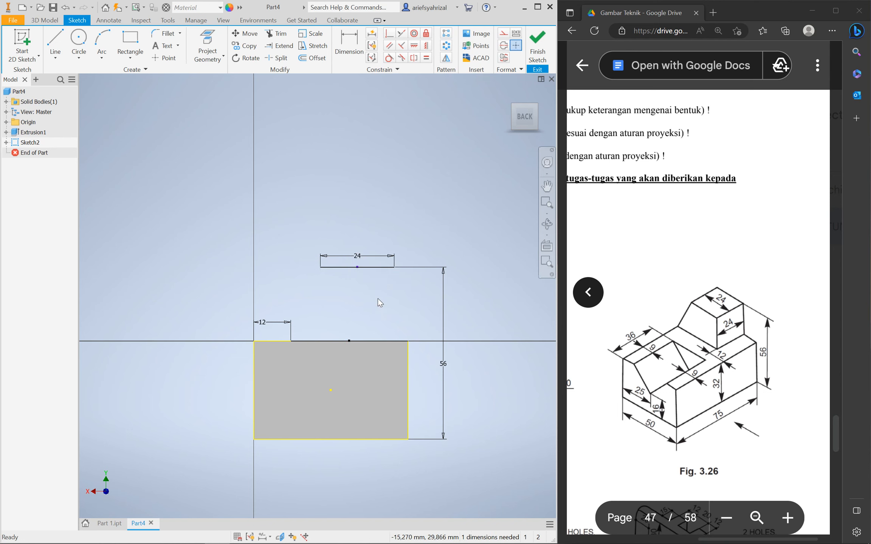
# Align the top line's left end vertically above the 12 endpoint
pyautogui.click(427, 47)
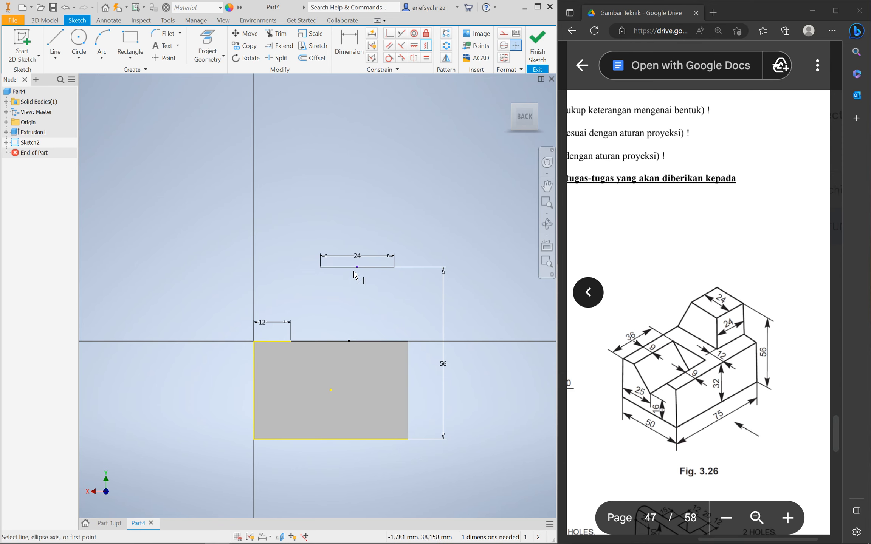
pyautogui.click(321, 268)
pyautogui.click(292, 342)
# Redraw a vertical left side and a slanted right side to the base corner, then finish the sketch
pyautogui.click(55, 42)
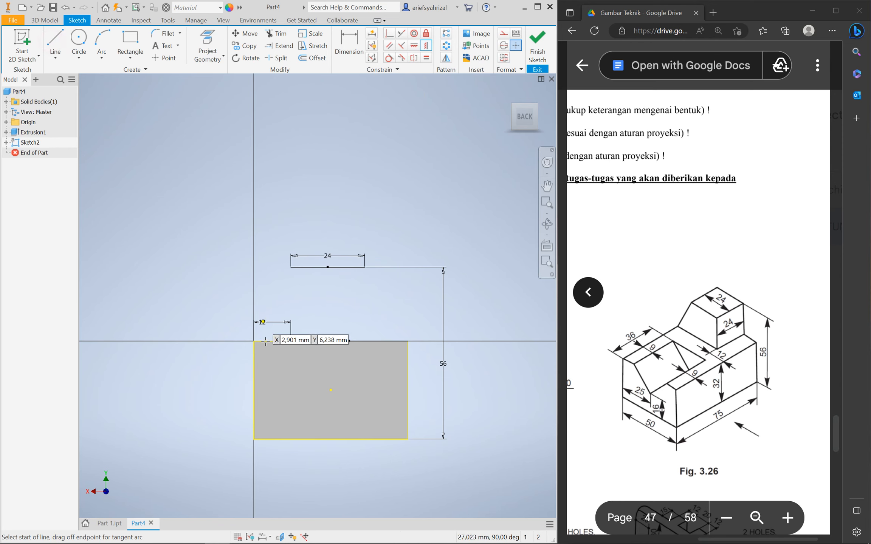
pyautogui.click(290, 340)
pyautogui.click(291, 267)
pyautogui.click(365, 267)
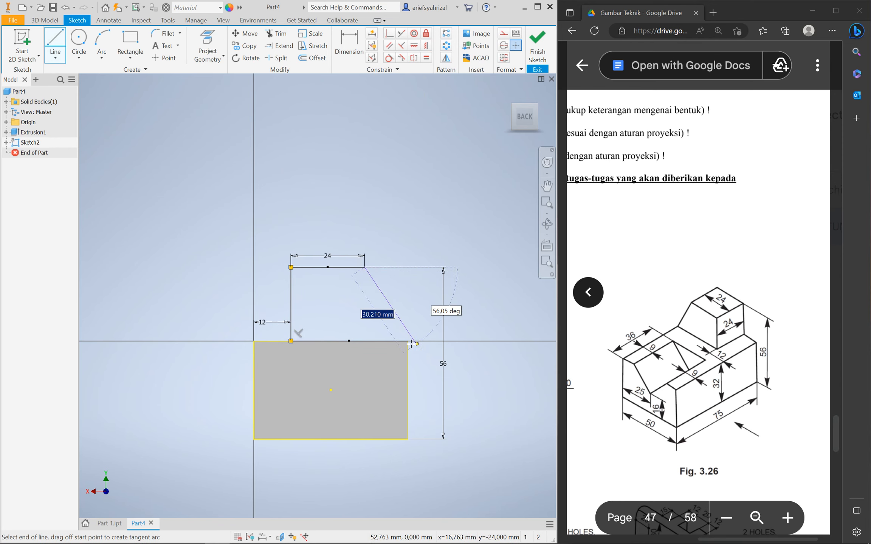
pyautogui.click(407, 341)
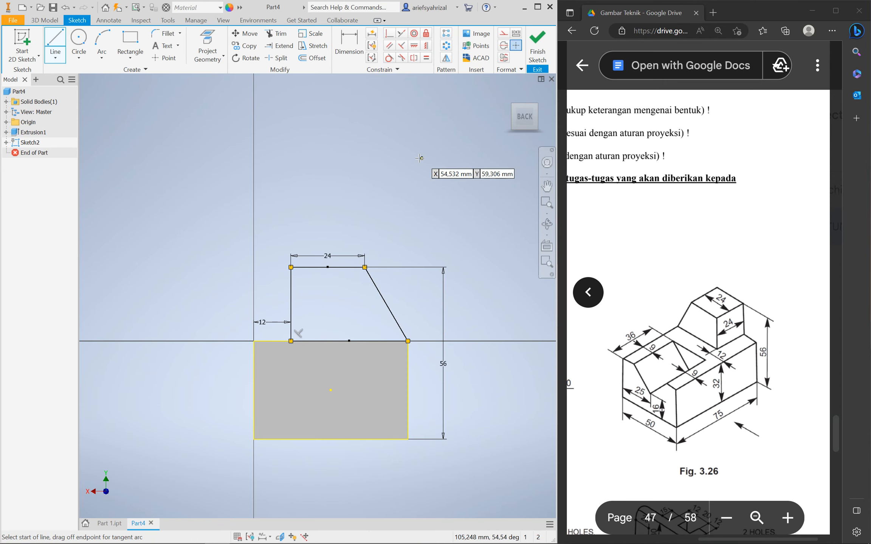
pyautogui.click(536, 56)
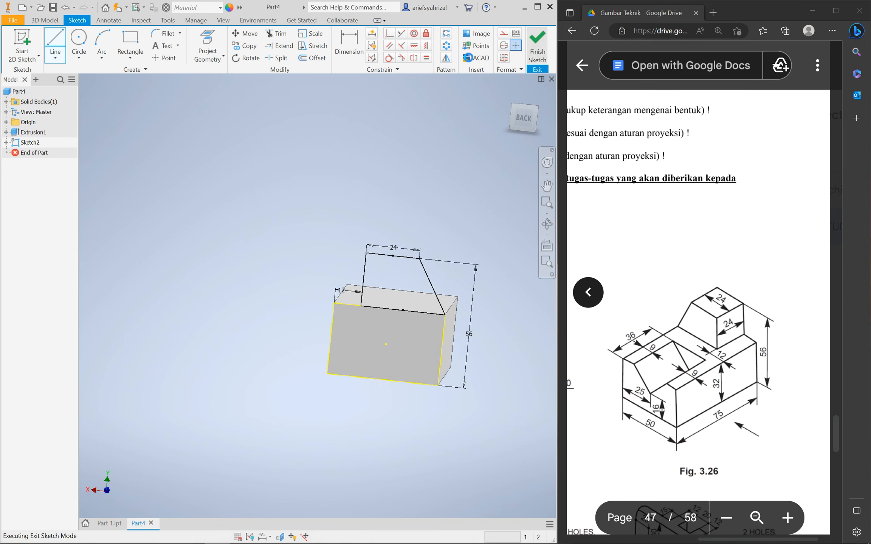
# Extrude the Sketch2 profile 24 mm, flipped back into the base block
pyautogui.click(55, 47)
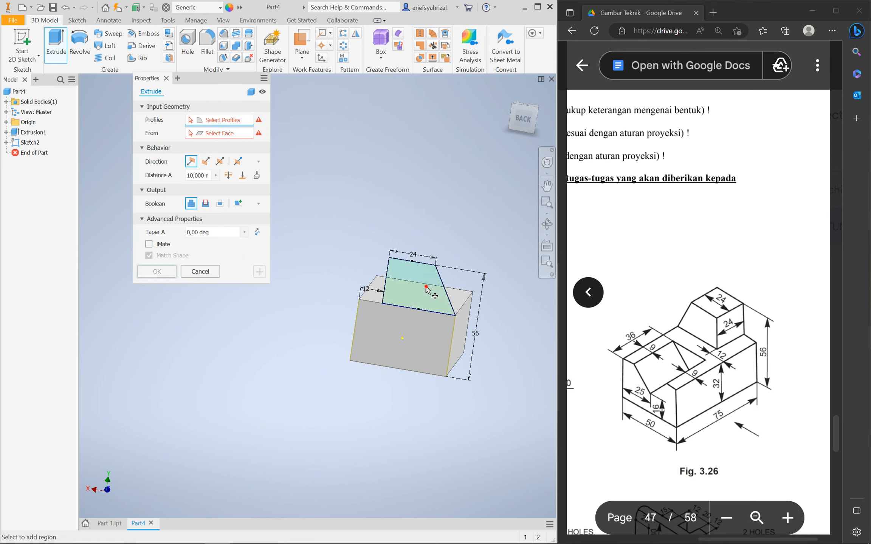
pyautogui.keyDown('shift'); pyautogui.moveTo(360, 410); pyautogui.dragTo(452, 442, button='middle'); pyautogui.keyUp('shift')
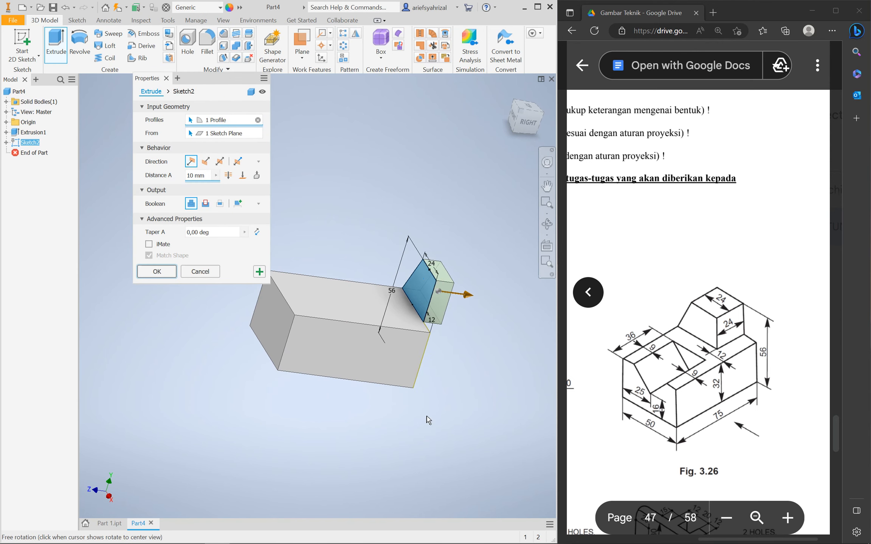
pyautogui.click(205, 163)
pyautogui.keyDown('shift'); pyautogui.moveTo(417, 374); pyautogui.dragTo(381, 371, button='middle'); pyautogui.keyUp('shift')
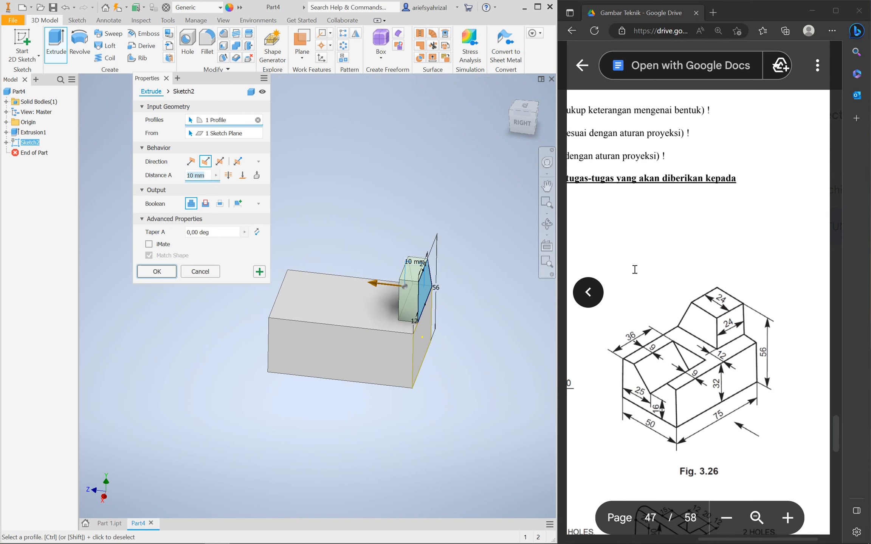
pyautogui.write('24')
pyautogui.moveTo(435, 464)
pyautogui.keyDown('shift'); pyautogui.mouseDown(button='middle')
pyautogui.moveTo(492, 446)
pyautogui.moveTo(466, 478)
pyautogui.mouseUp(button='middle'); pyautogui.keyUp('shift')
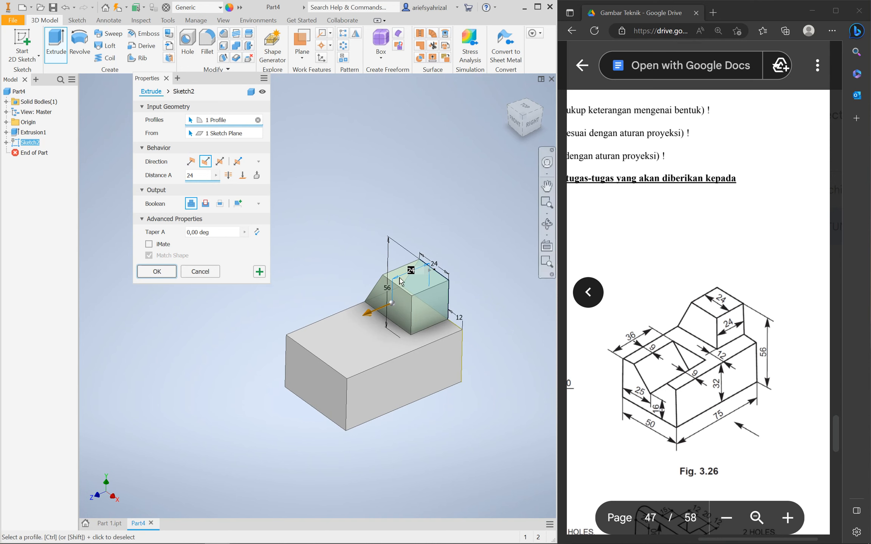
pyautogui.click(162, 272)
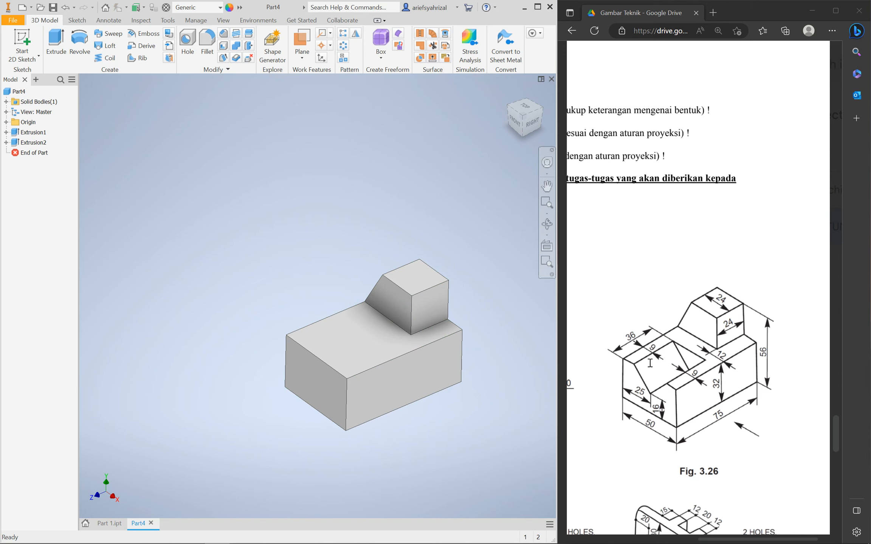
# Start a sketch on the lower block's front face and project its outline
pyautogui.click(308, 380)
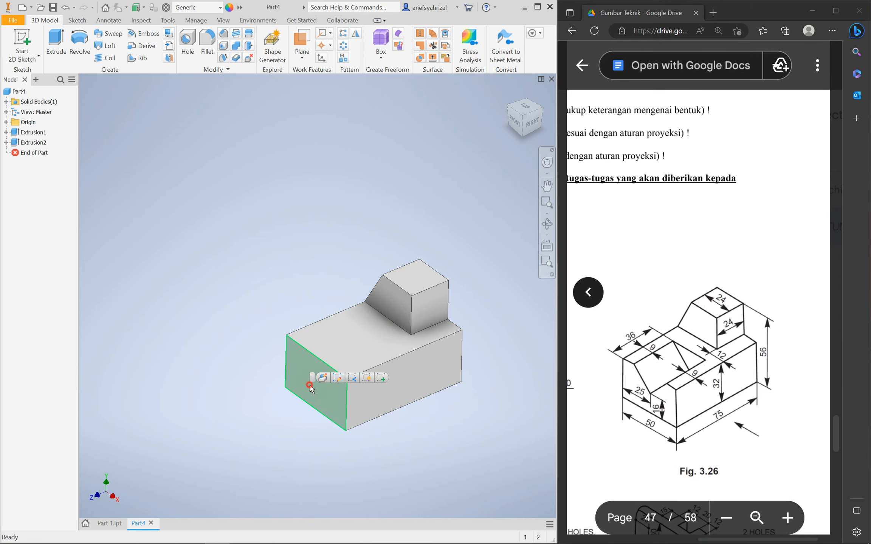
pyautogui.click(238, 349)
pyautogui.click(296, 379)
pyautogui.click(369, 373)
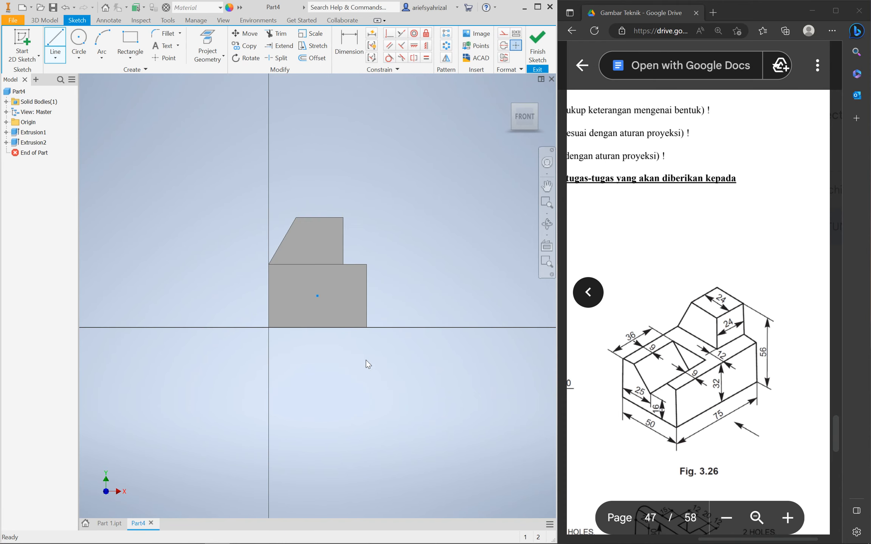
pyautogui.click(206, 38)
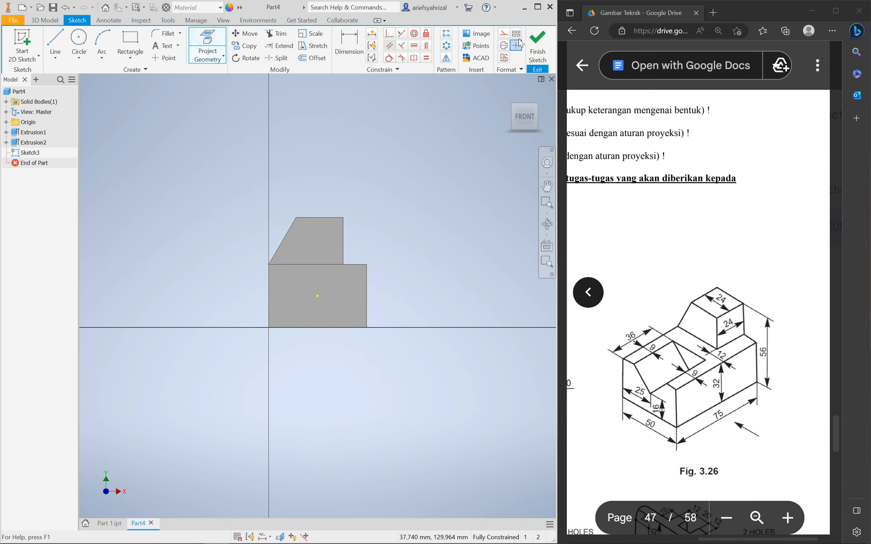
pyautogui.click(308, 304)
pyautogui.scroll(4, 329, 274)
# Draw a horizontal line along the block's top edge
pyautogui.click(57, 38)
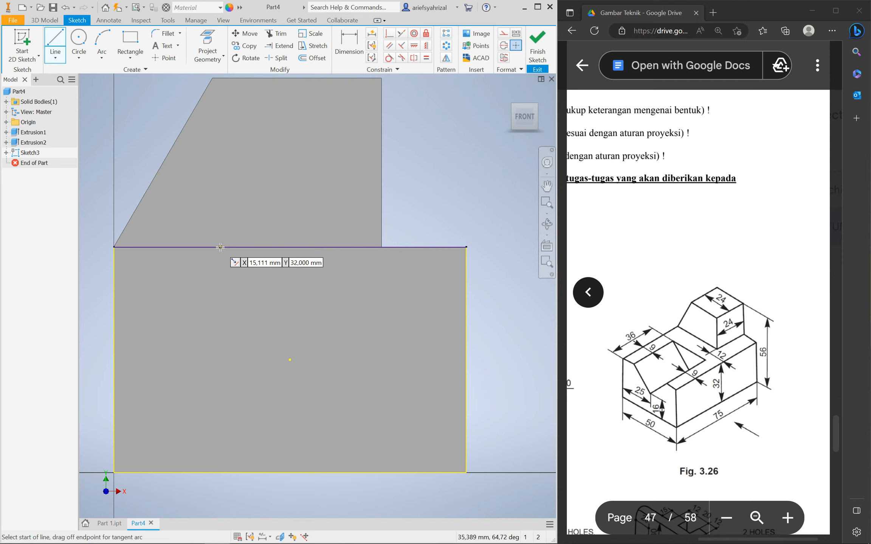
pyautogui.click(129, 59)
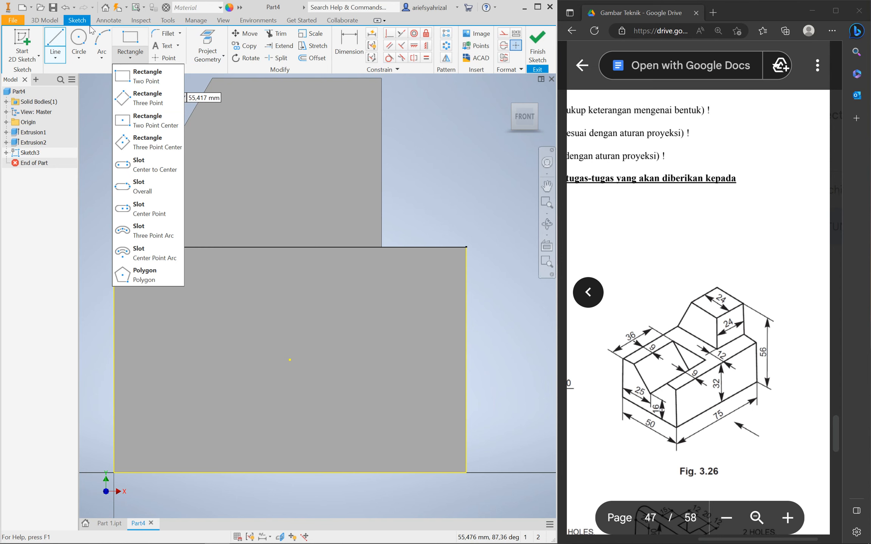
pyautogui.click(56, 38)
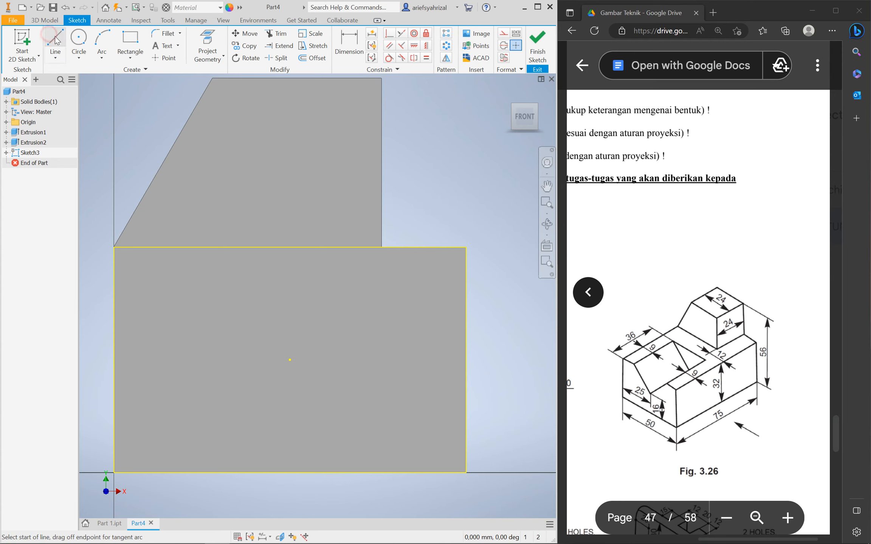
pyautogui.click(218, 247)
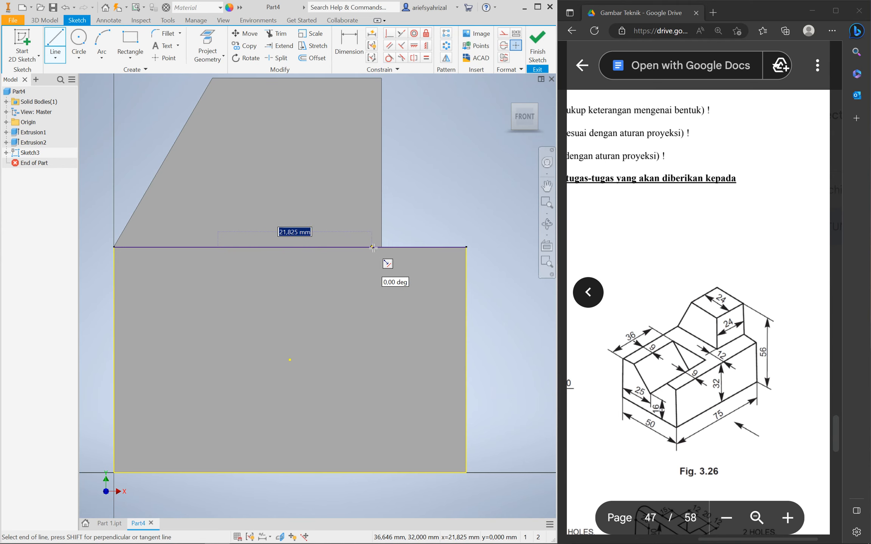
pyautogui.doubleClick(397, 247)
# Add a distance dimension from the line's right end to the block's right edge
pyautogui.click(348, 45)
pyautogui.click(397, 247)
pyautogui.click(467, 286)
pyautogui.click(449, 204)
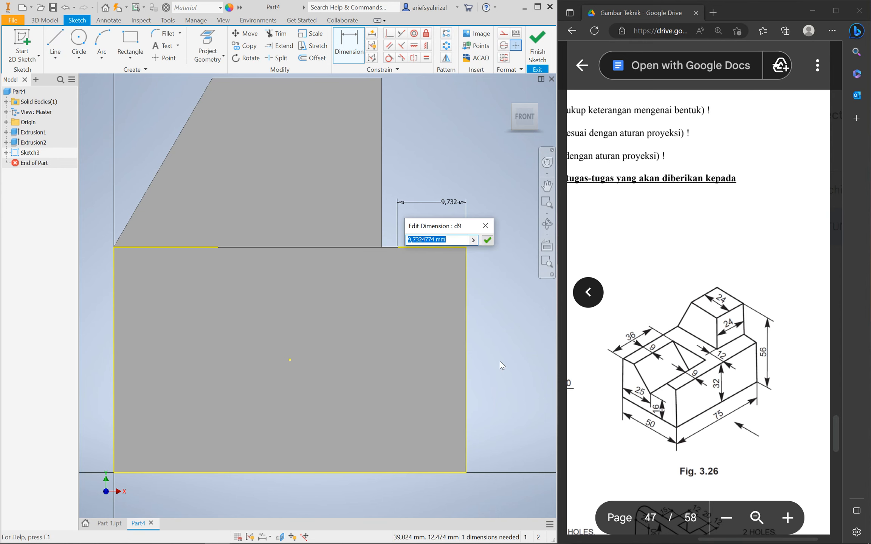
# Set the line's ends 9 mm from the right edge and 9 mm from the left edge
pyautogui.write('9')
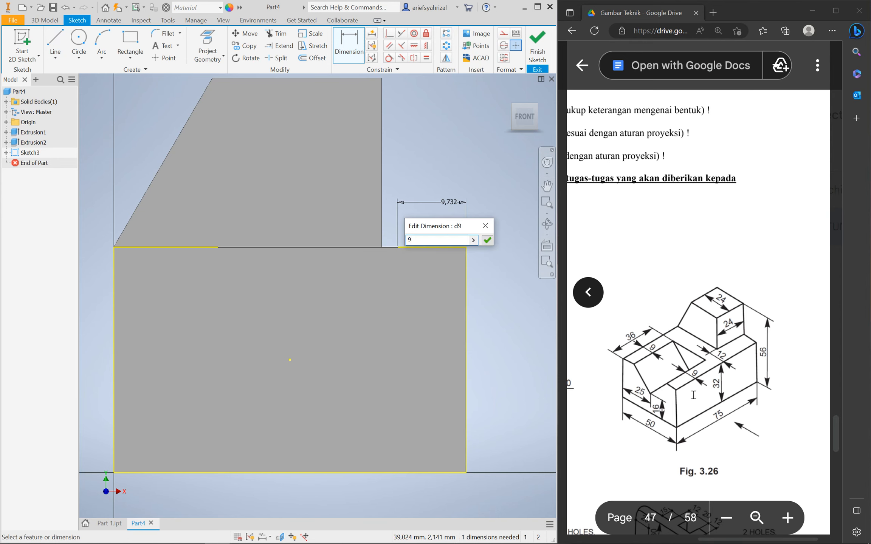
pyautogui.press('Return')
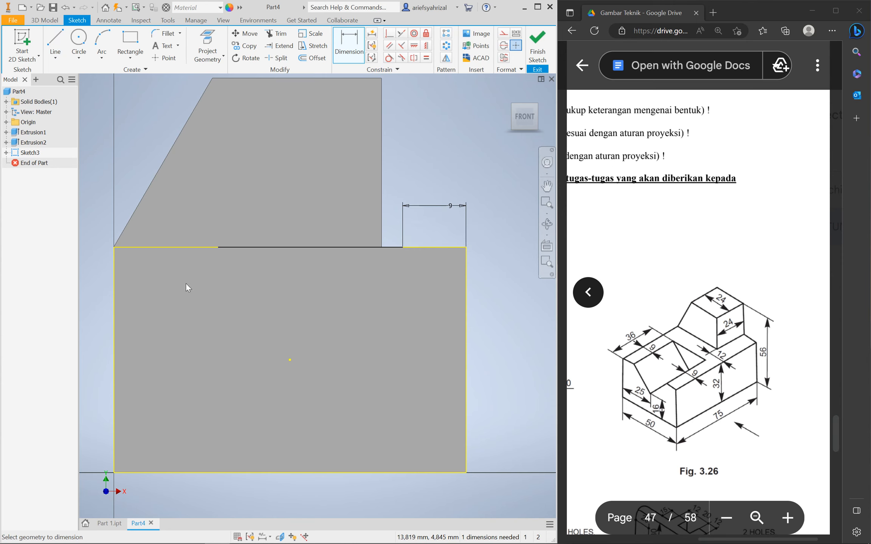
pyautogui.click(219, 247)
pyautogui.click(116, 260)
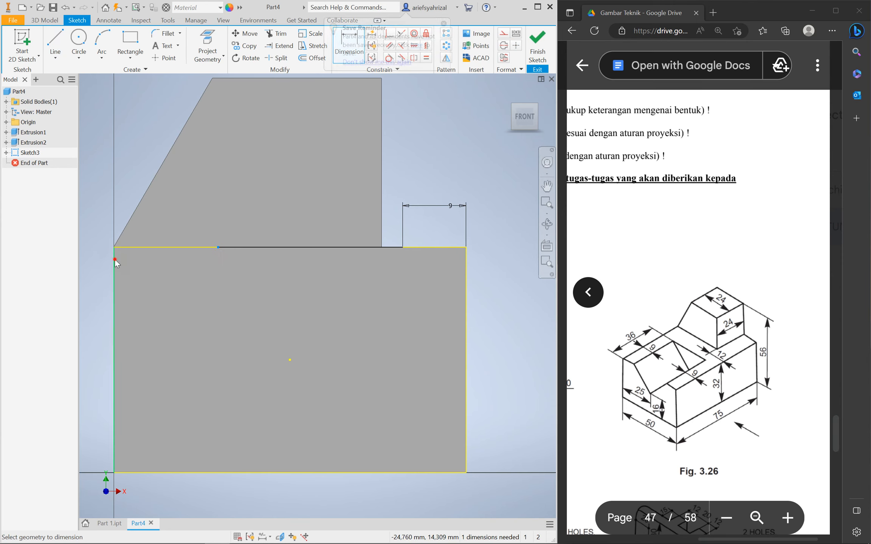
pyautogui.click(94, 209)
pyautogui.write('9')
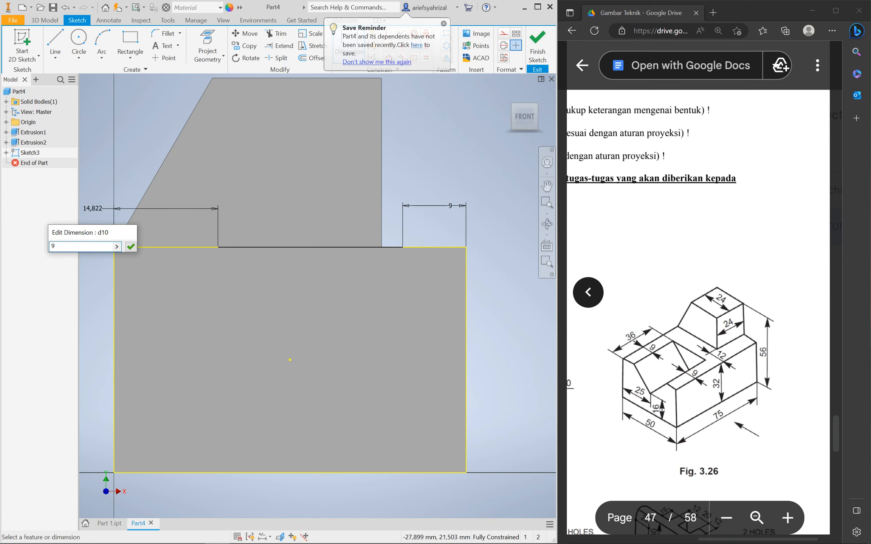
pyautogui.press('Return')
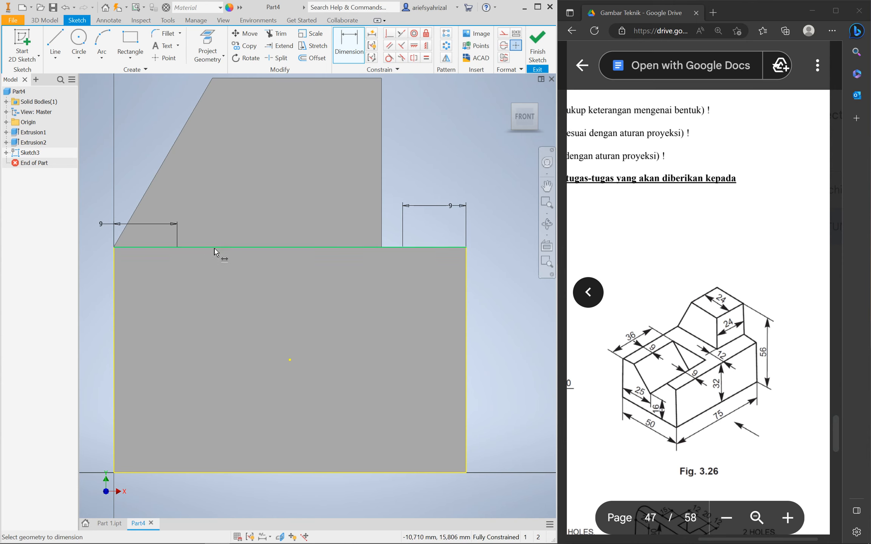
# Draw a V from the left 9 mm point down to a tip and up to the right 9 mm point
pyautogui.click(55, 39)
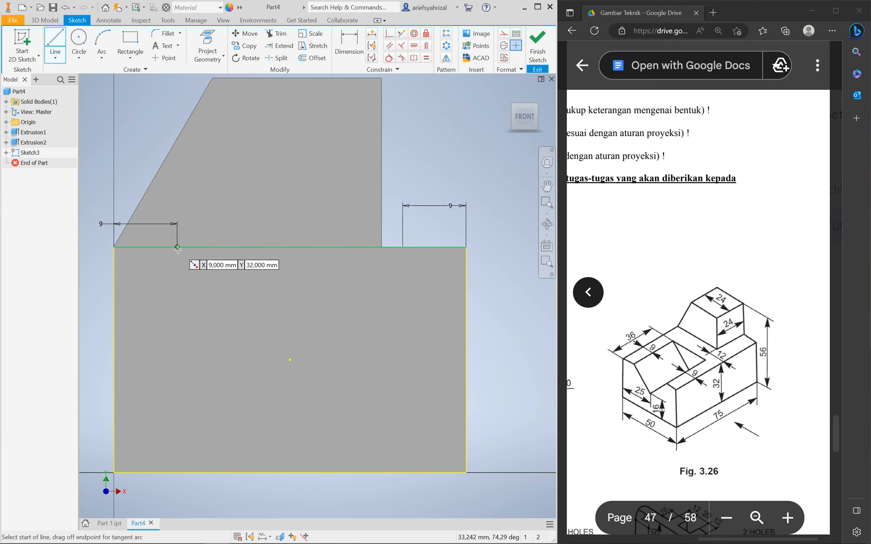
pyautogui.click(177, 248)
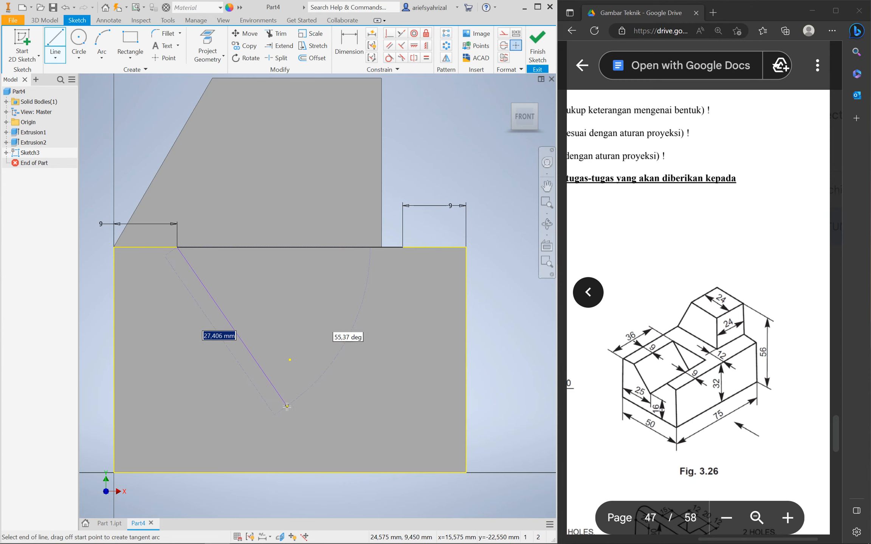
pyautogui.click(287, 406)
pyautogui.click(403, 247)
pyautogui.press('Escape')
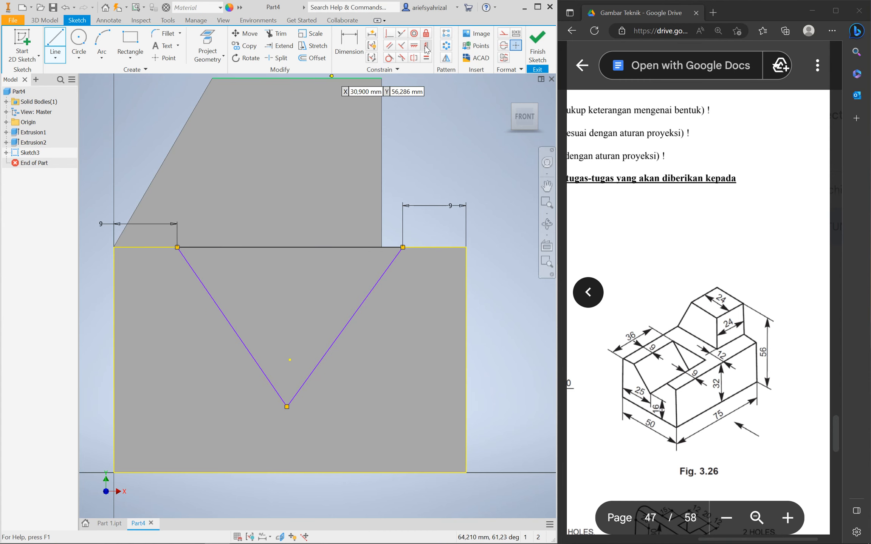
# Align the V's tip vertically below the top edge's midpoint
pyautogui.click(426, 47)
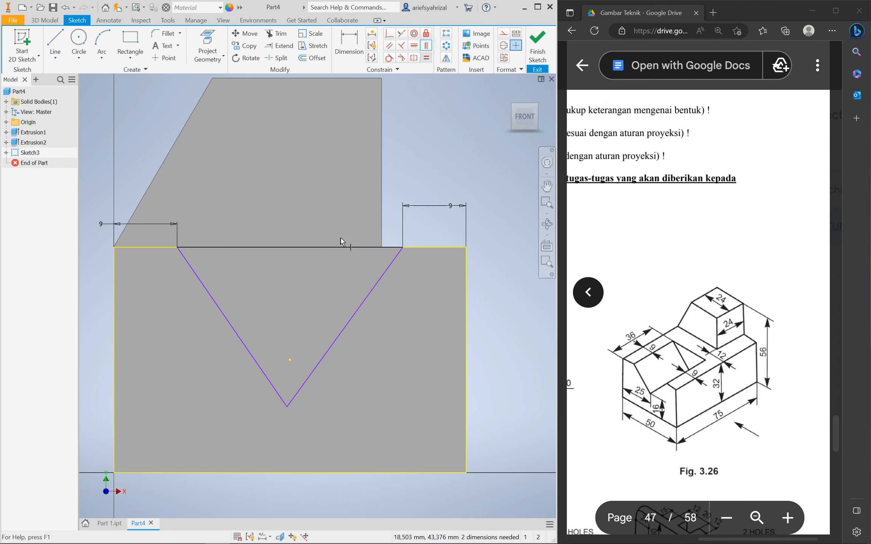
pyautogui.click(290, 248)
pyautogui.click(286, 408)
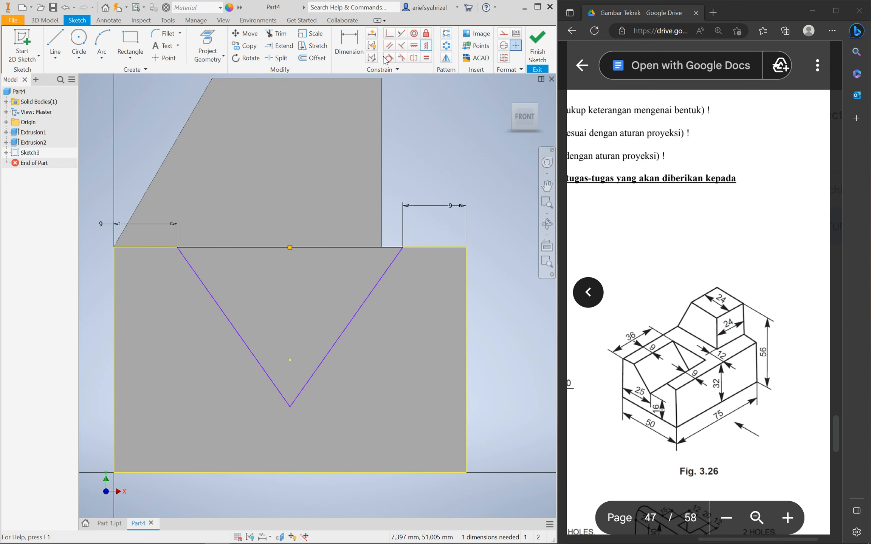
# Dimension the V tip 16 mm above the bottom edge and finish the sketch
pyautogui.click(359, 46)
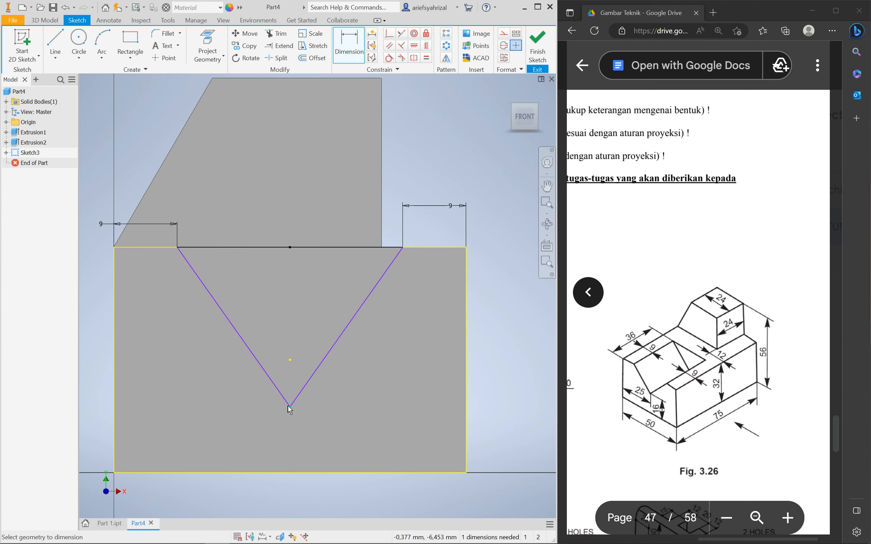
pyautogui.click(304, 472)
pyautogui.click(487, 389)
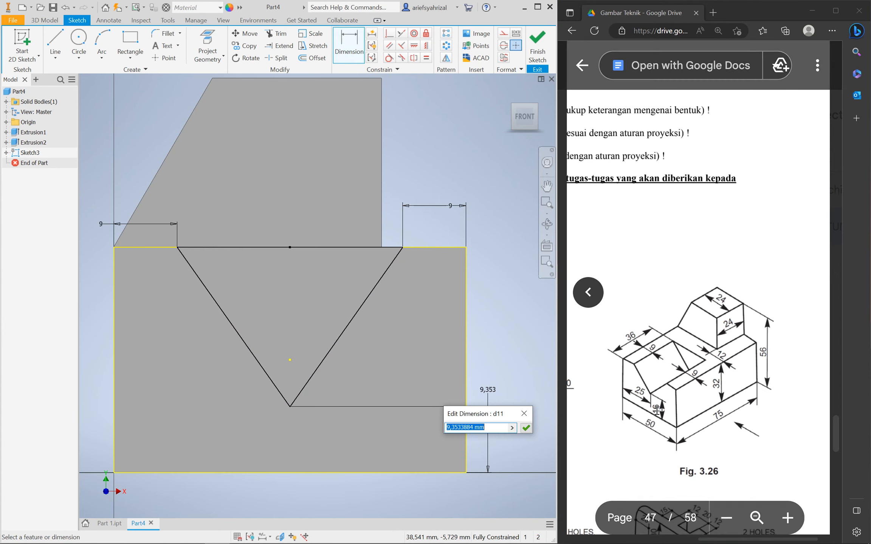
pyautogui.write('1')
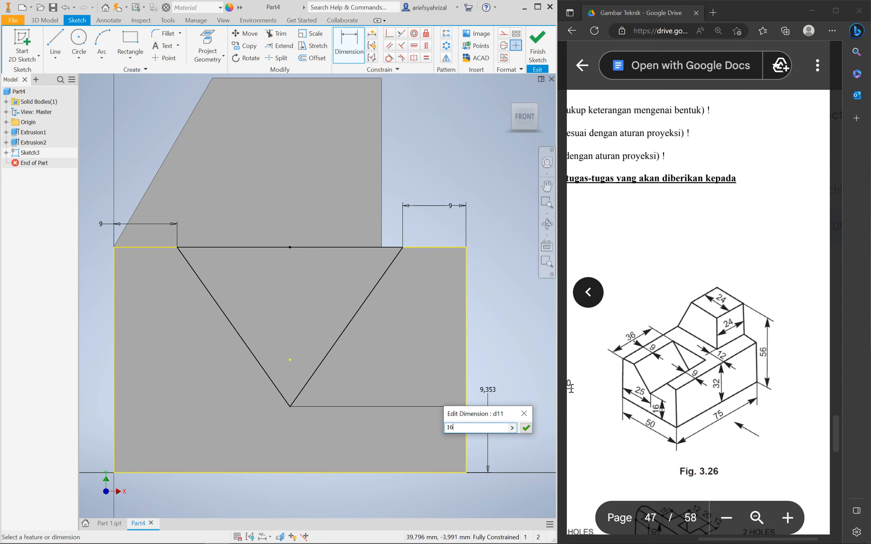
pyautogui.write('6')
pyautogui.press('Return')
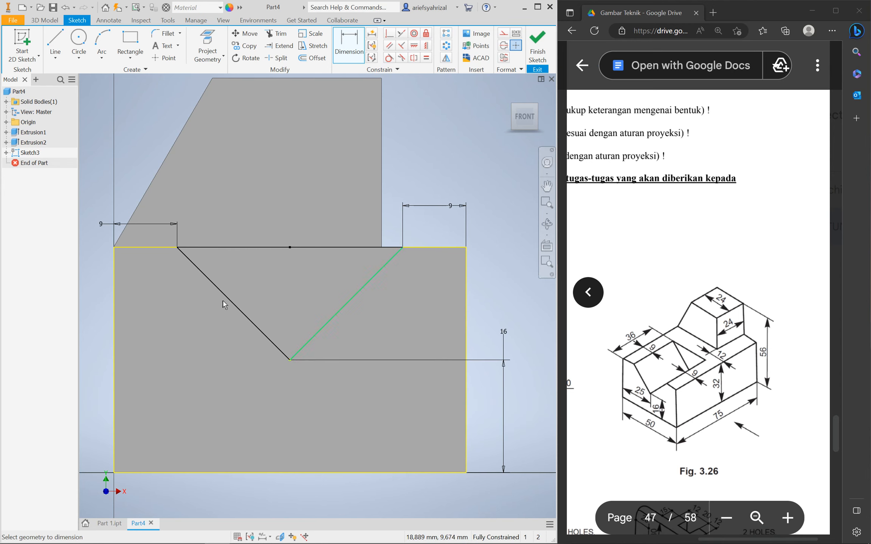
pyautogui.click(536, 47)
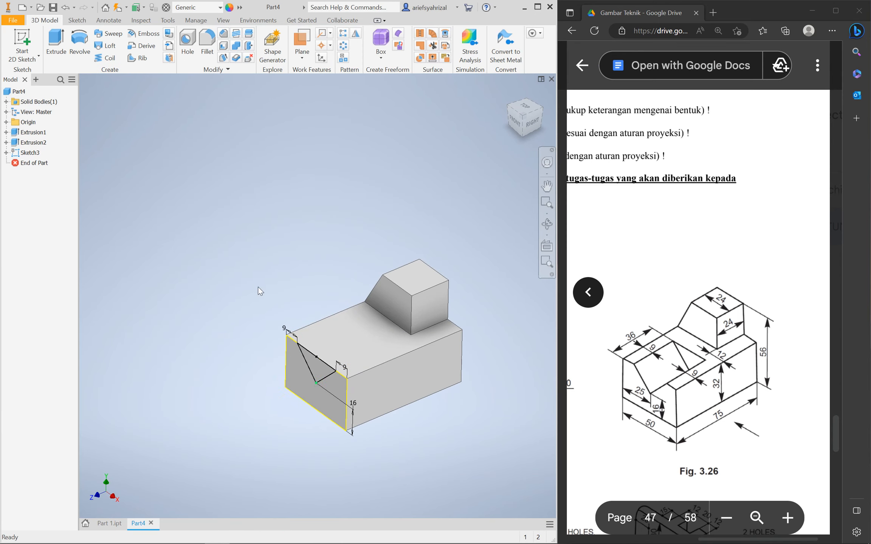
# Cut the V-shaped profile 36 mm into the block with a flipped extrusion
pyautogui.click(61, 42)
pyautogui.scroll(-3, 314, 360)
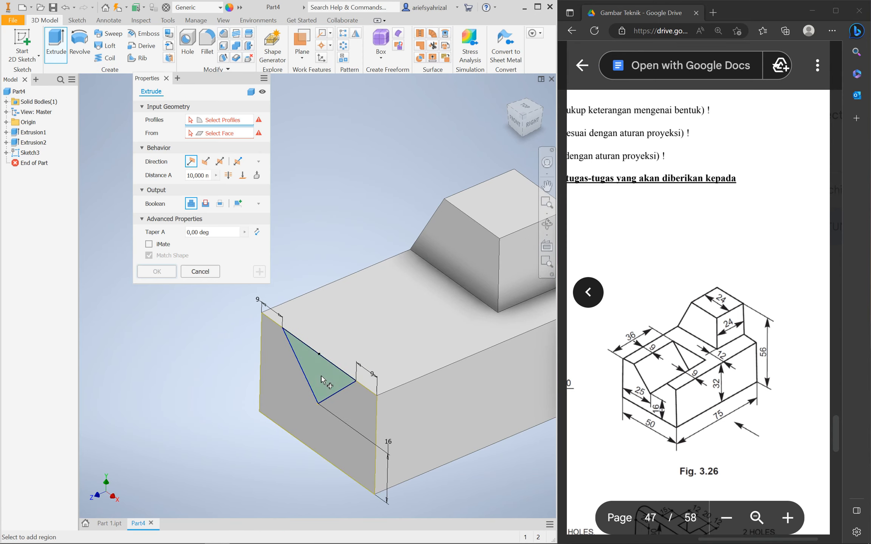
pyautogui.click(319, 374)
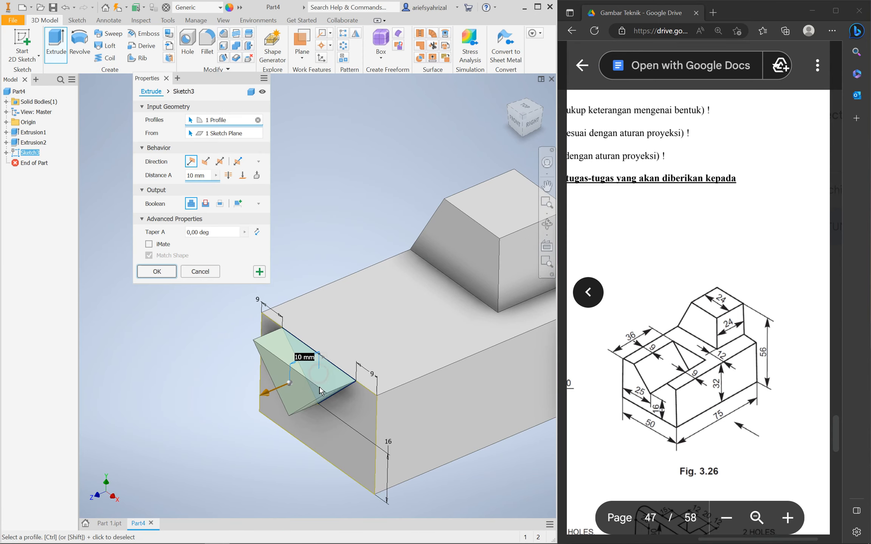
pyautogui.click(205, 162)
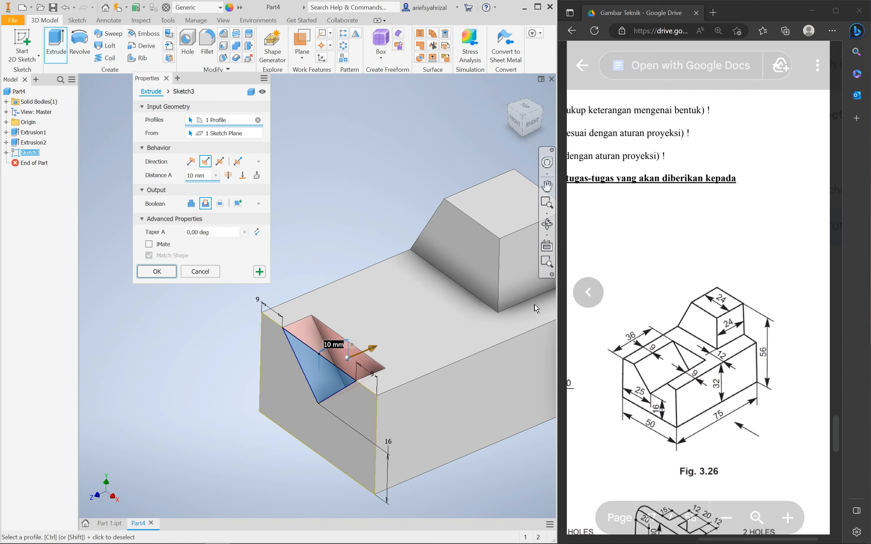
pyautogui.click(205, 176)
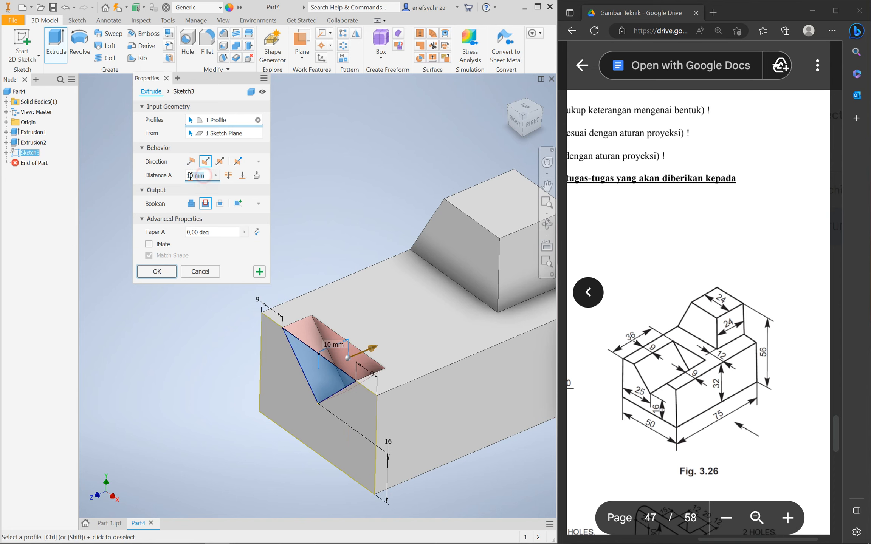
pyautogui.moveTo(204, 175); pyautogui.dragTo(166, 173)
pyautogui.write('36')
pyautogui.click(157, 271)
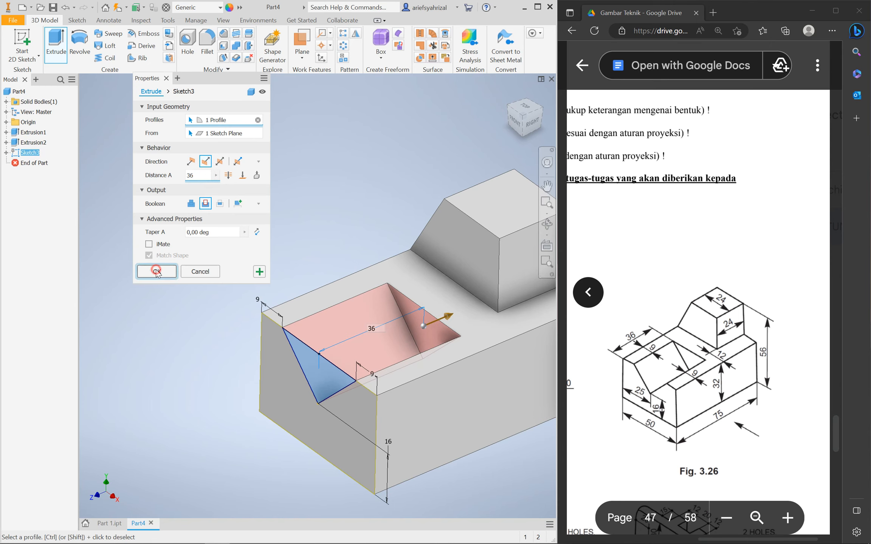
# Orbit the part and snap to an isometric view to inspect the new V-groove
pyautogui.scroll(3, 174, 282)
pyautogui.scroll(-2, 186, 316)
pyautogui.keyDown('shift'); pyautogui.moveTo(246, 340); pyautogui.dragTo(226, 318, button='middle'); pyautogui.keyUp('shift')
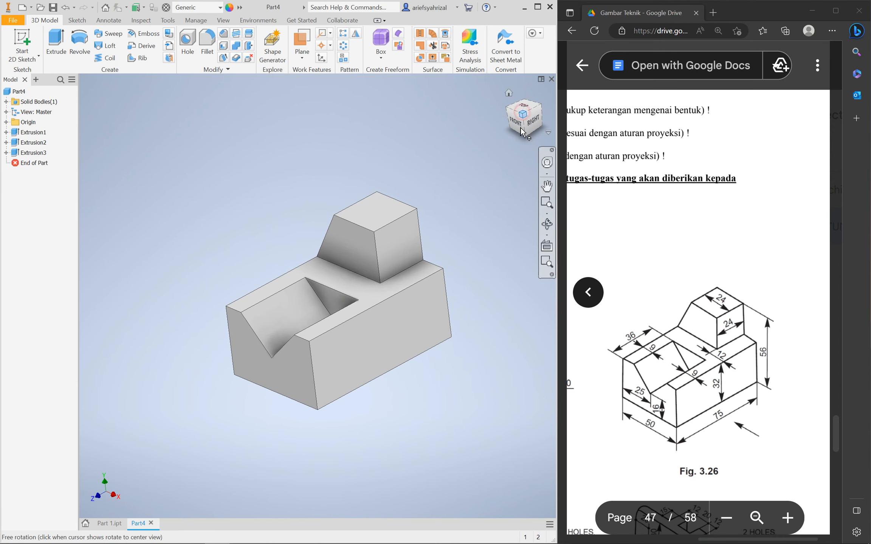
pyautogui.click(523, 114)
pyautogui.scroll(4, 380, 325)
pyautogui.scroll(-3, 359, 321)
pyautogui.scroll(3, 322, 321)
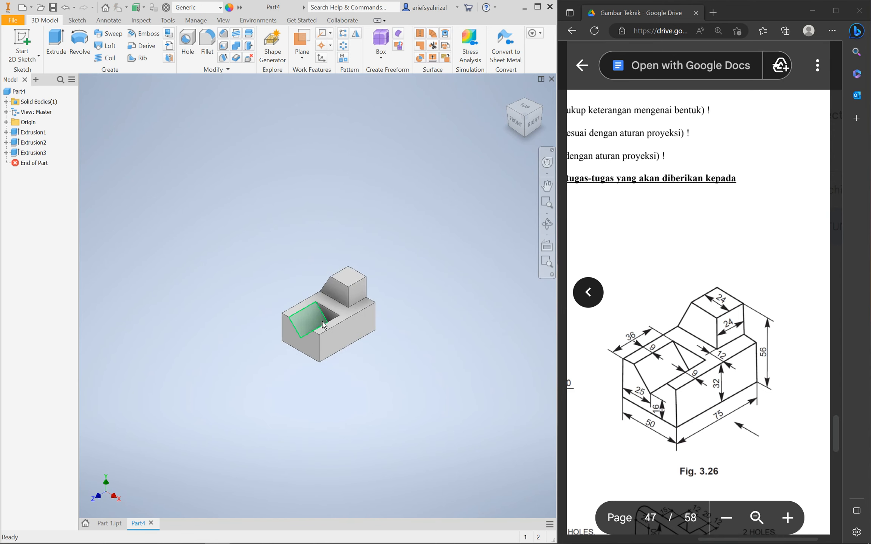
# Save the grooved part under the file name 'part 2'
pyautogui.hotkey('ctrl', 's')
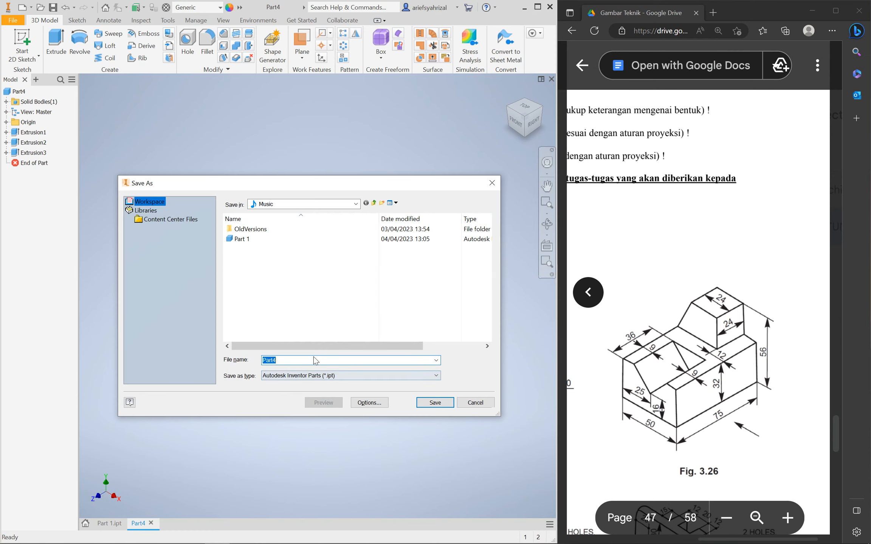
pyautogui.write('part')
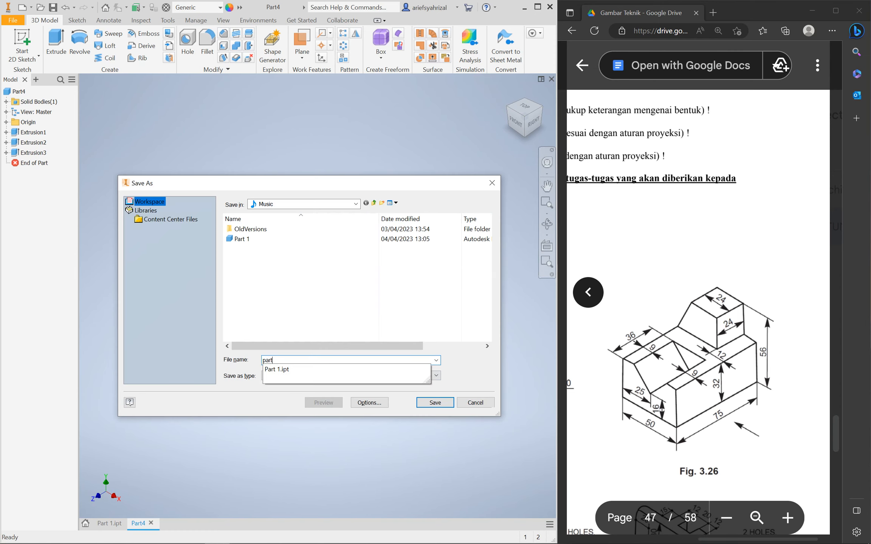
pyautogui.write(' 2')
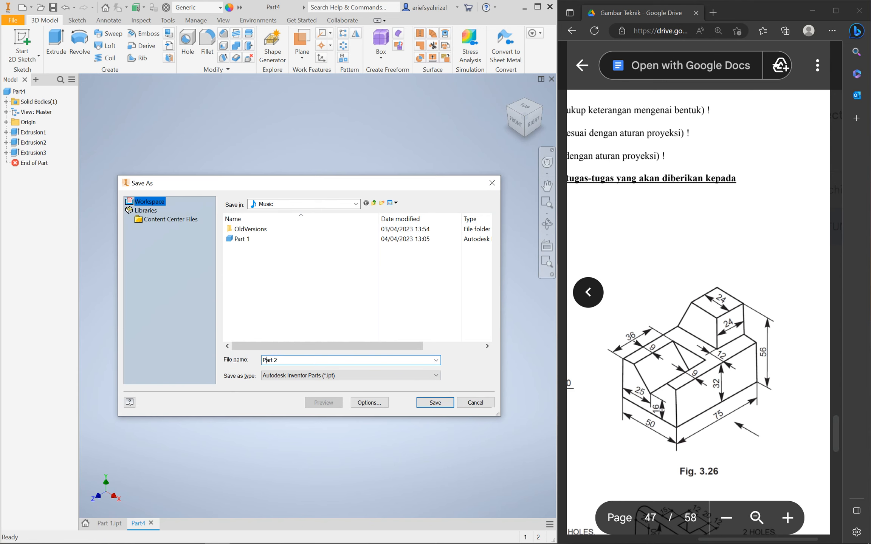
pyautogui.press('Return')
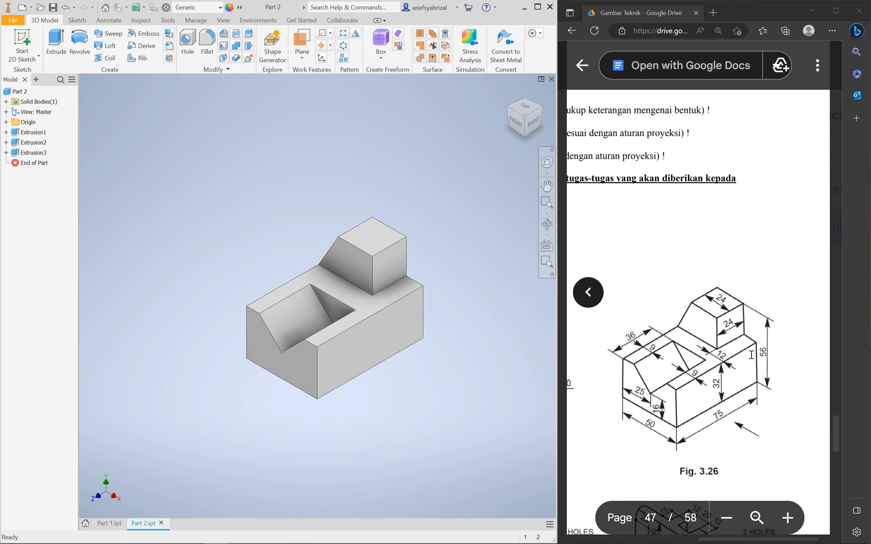
# Scroll the PDF to Fig. 3.34 and close the stray blank browser window
pyautogui.scroll(-7, 692, 390)
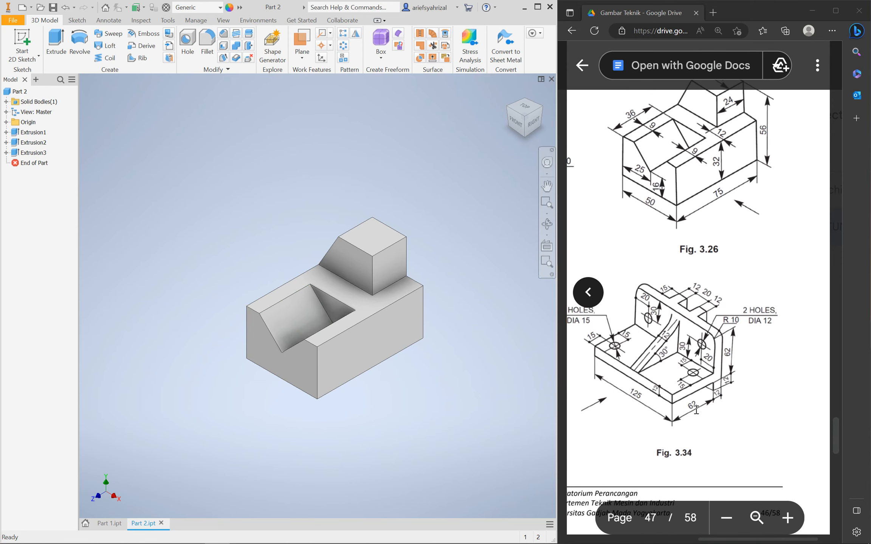
pyautogui.hscroll(-3, 603, 396)
pyautogui.scroll(1, 603, 396)
pyautogui.hscroll(-5, 603, 396)
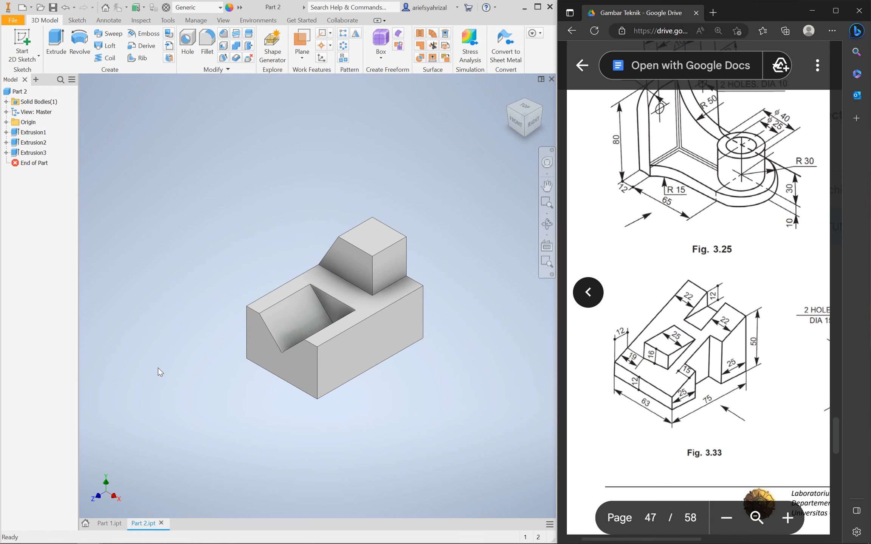
pyautogui.hotkey('ctrl', 'n')
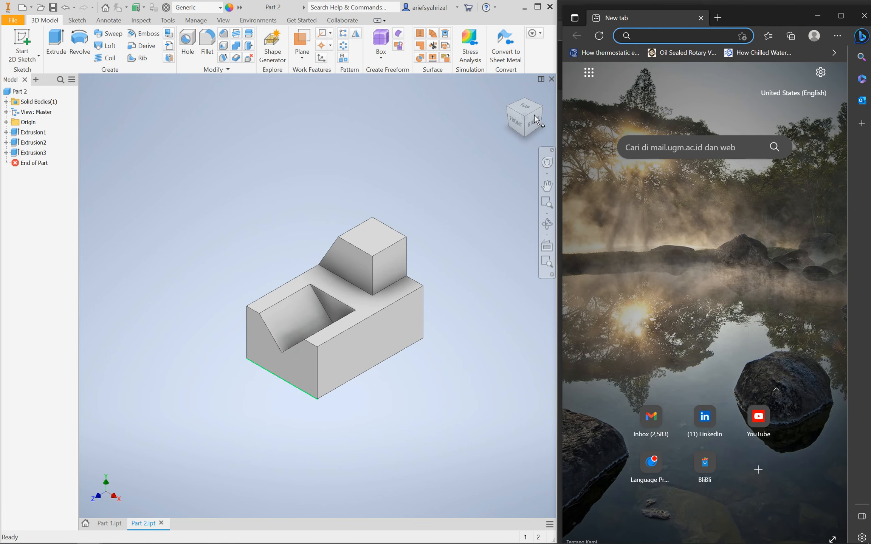
pyautogui.click(865, 16)
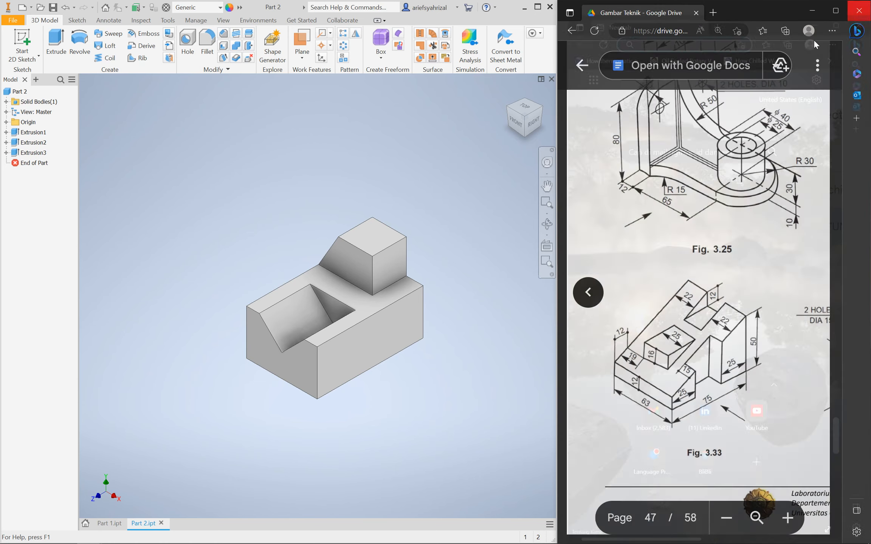
pyautogui.click(192, 226)
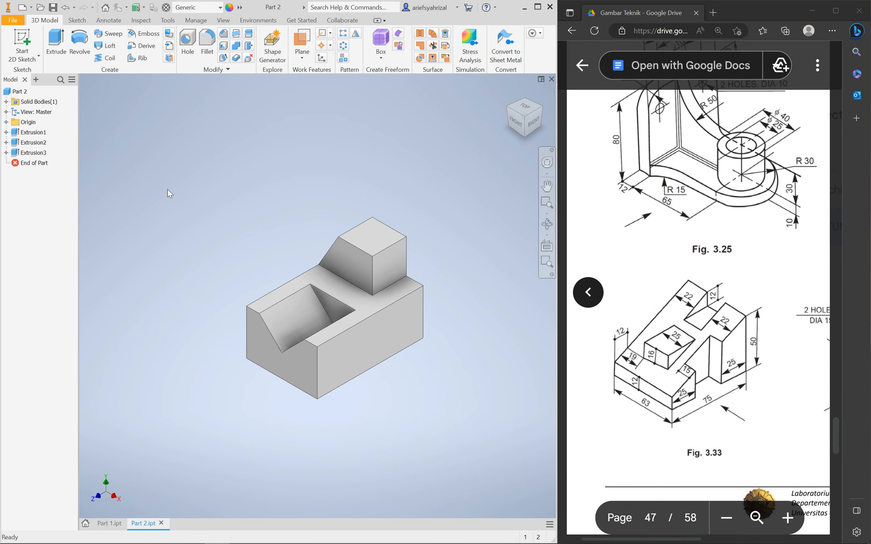
# Create a new Standard (mm) part and start a 2D sketch
pyautogui.hotkey('ctrl', 'n')
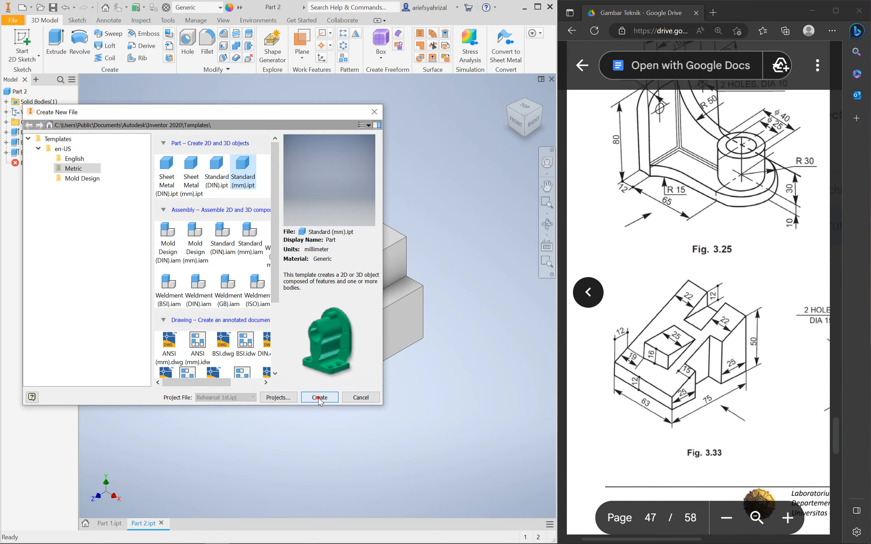
pyautogui.click(319, 397)
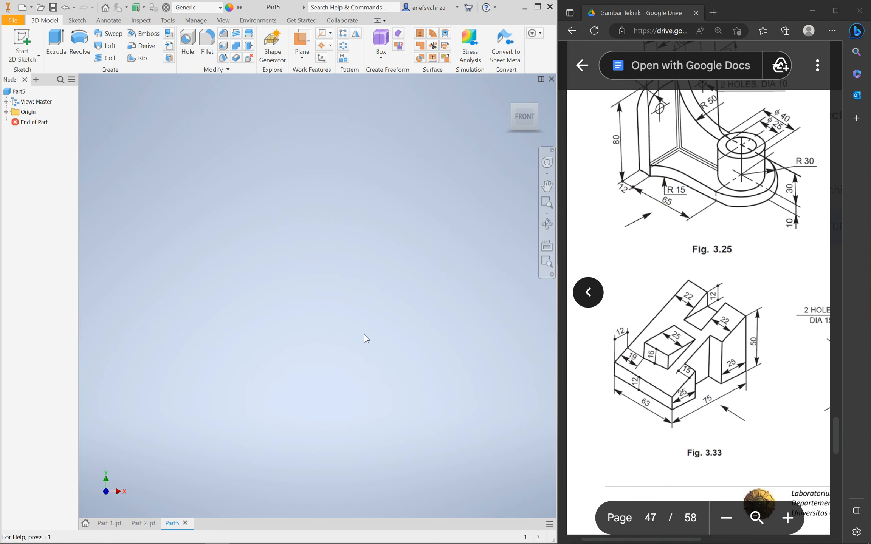
pyautogui.click(22, 40)
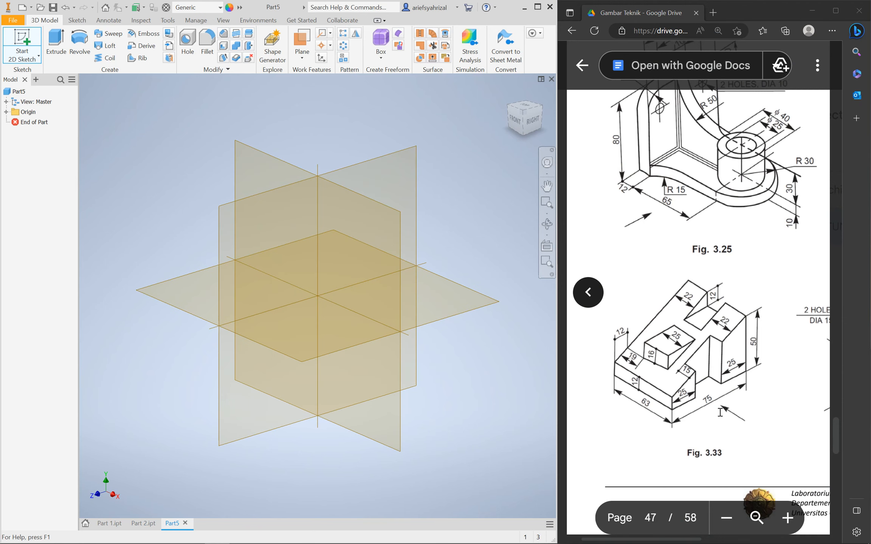
# Place Part5's first sketch on the YZ plane
pyautogui.click(398, 172)
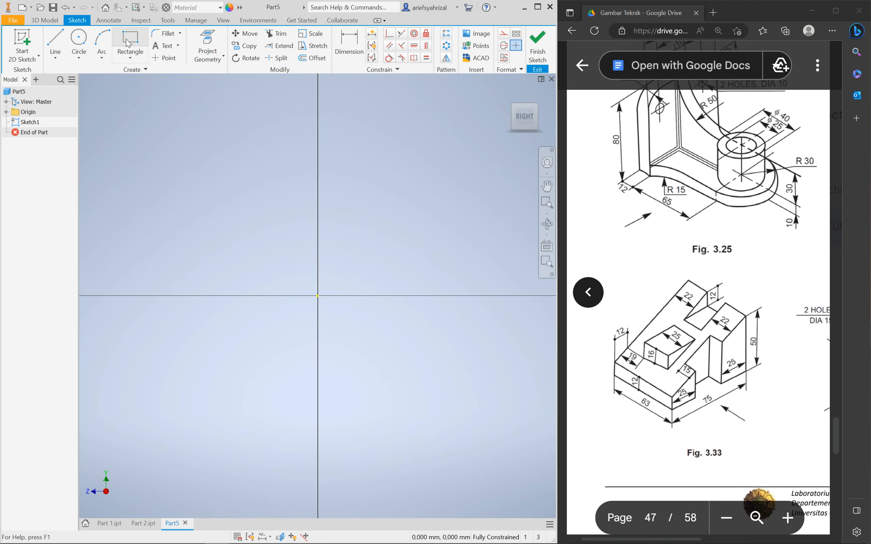
# Draw a 75 mm base line and a 50 mm vertical right edge
pyautogui.click(56, 42)
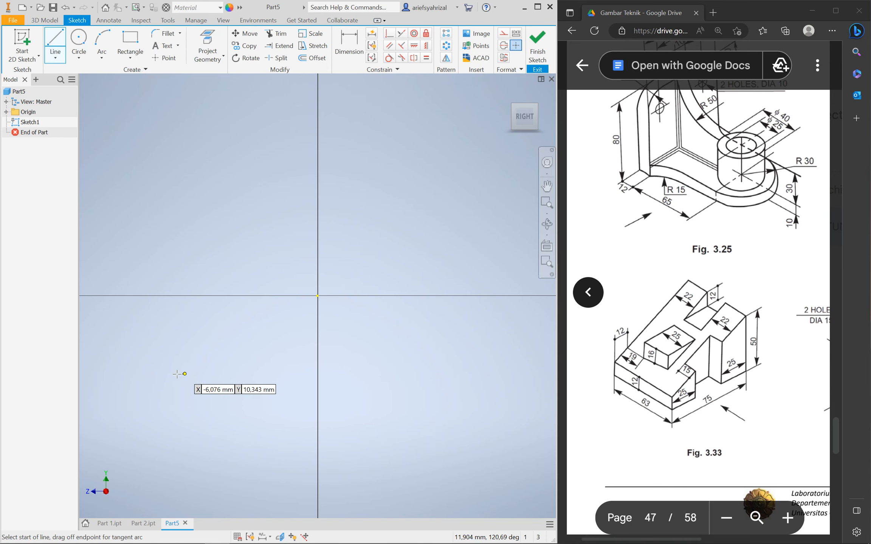
pyautogui.click(172, 395)
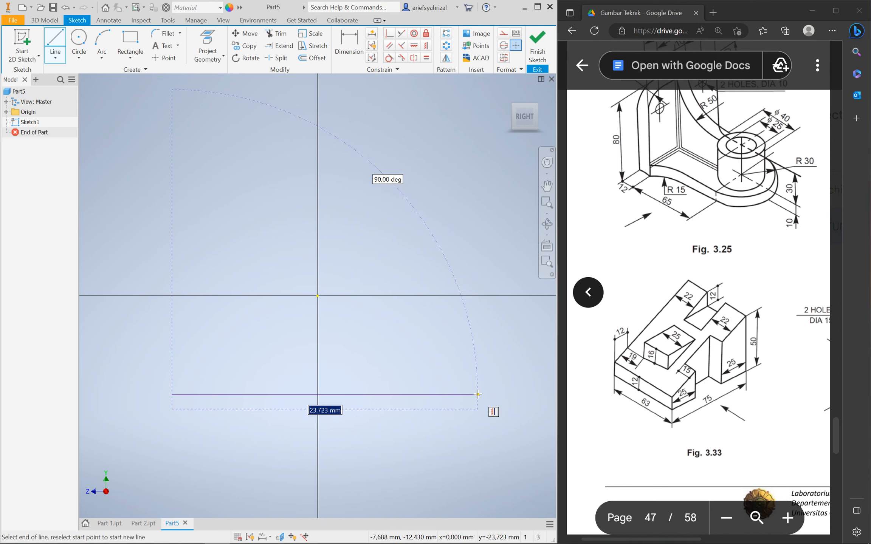
pyautogui.write('75')
pyautogui.press('Return')
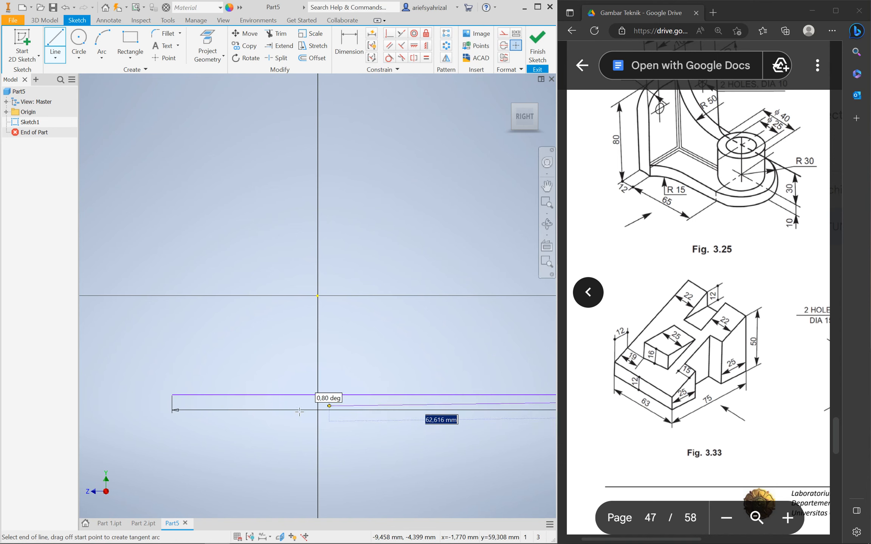
pyautogui.scroll(-2, 375, 409)
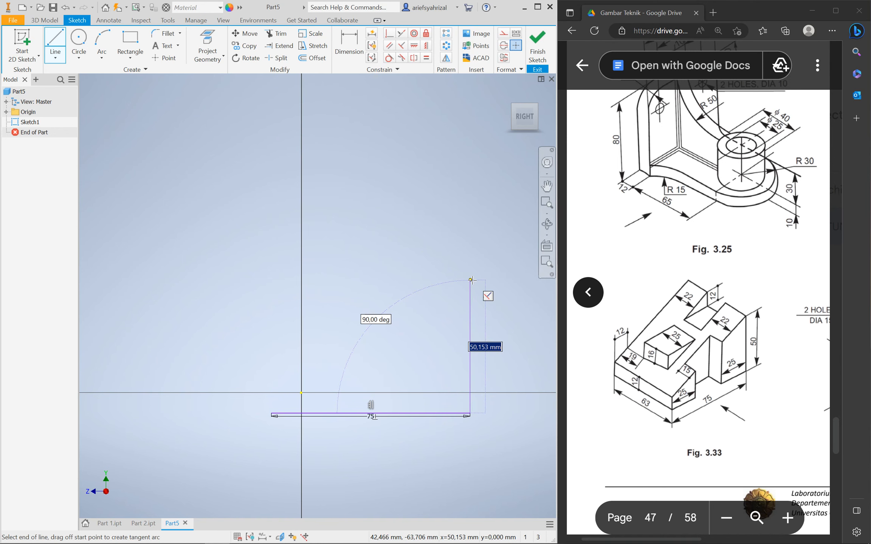
pyautogui.write('50')
pyautogui.press('Return')
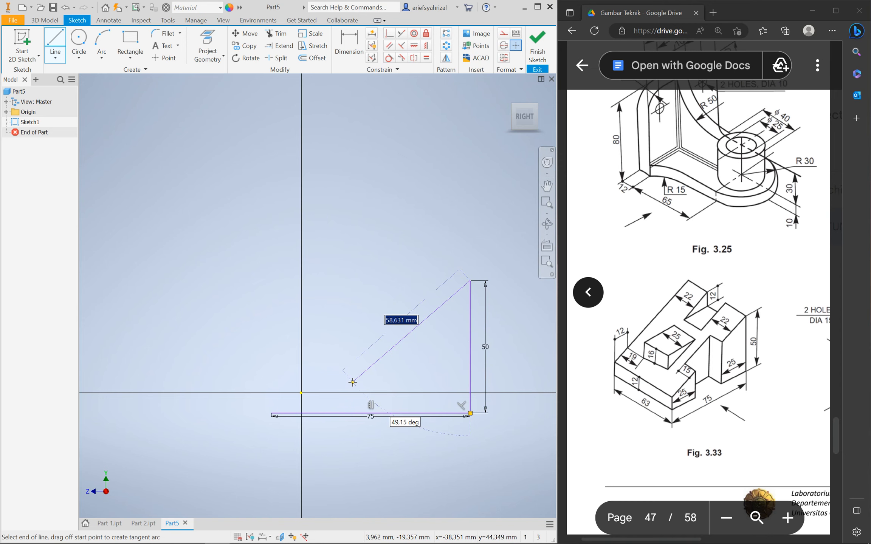
pyautogui.press('Escape')
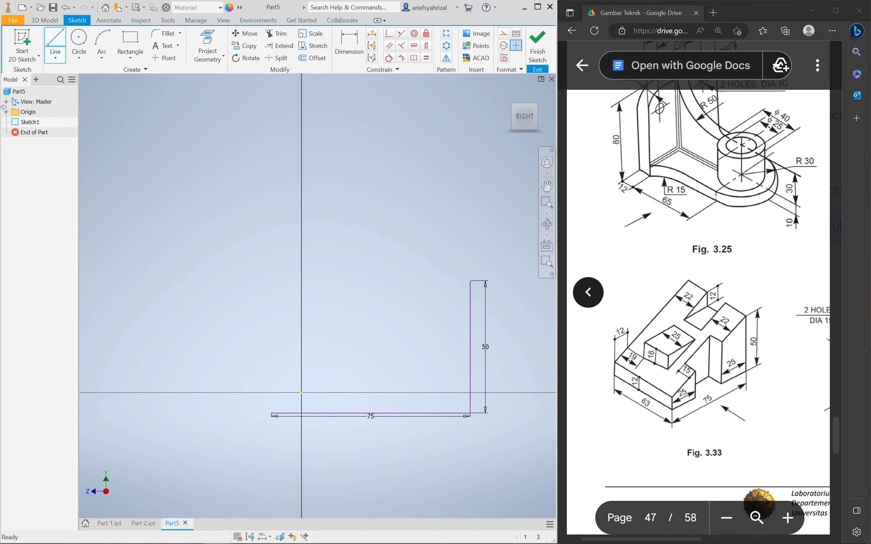
# Draw a 12 mm left edge and a sloped line closing at the 50 edge's top
pyautogui.click(57, 42)
pyautogui.click(272, 413)
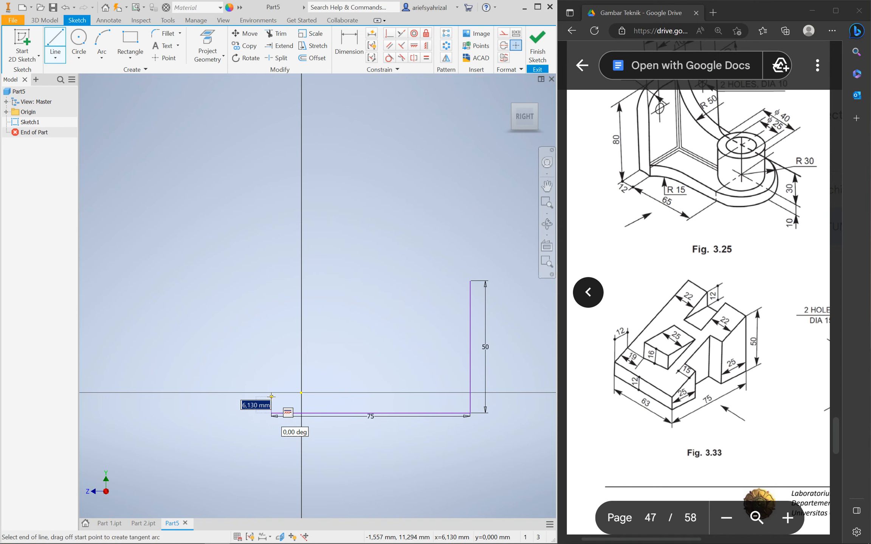
pyautogui.write('12')
pyautogui.press('Return')
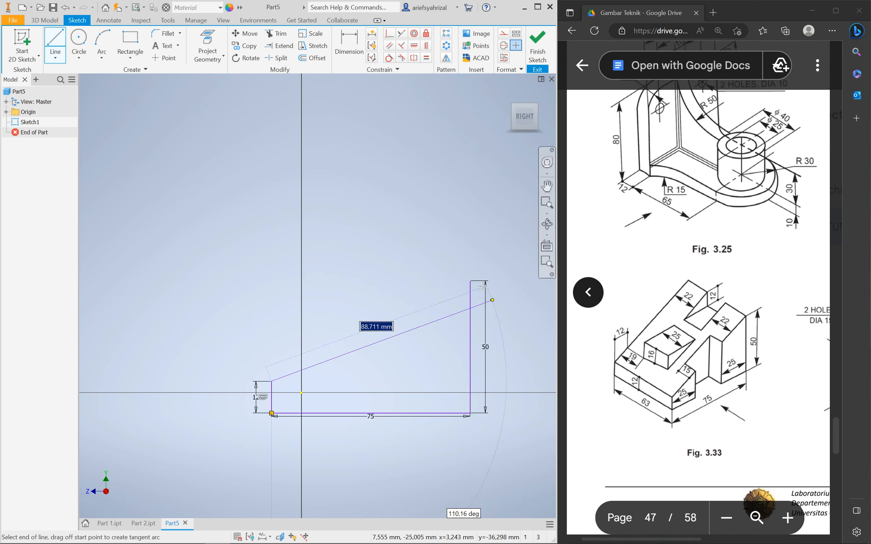
pyautogui.click(469, 281)
pyautogui.press('Escape')
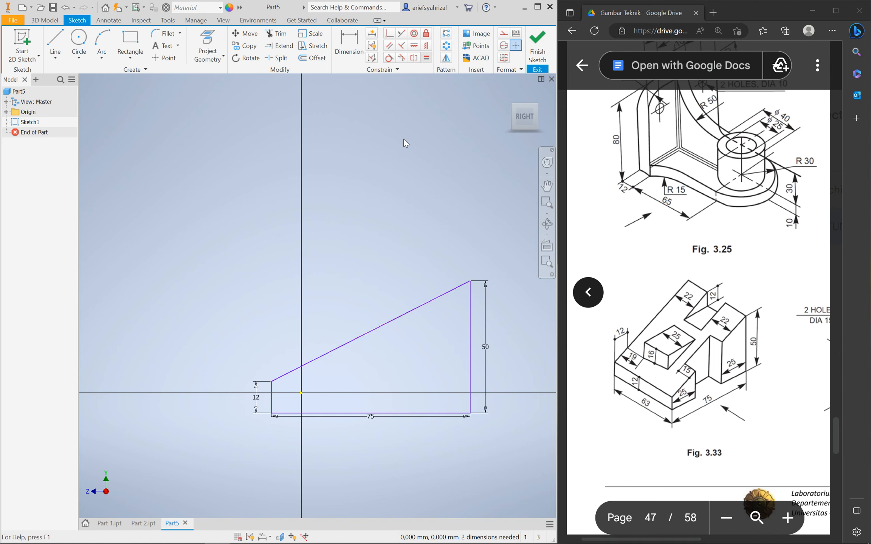
# Align the bottom and right edge midpoints with the origin to fully constrain the wedge
pyautogui.click(426, 45)
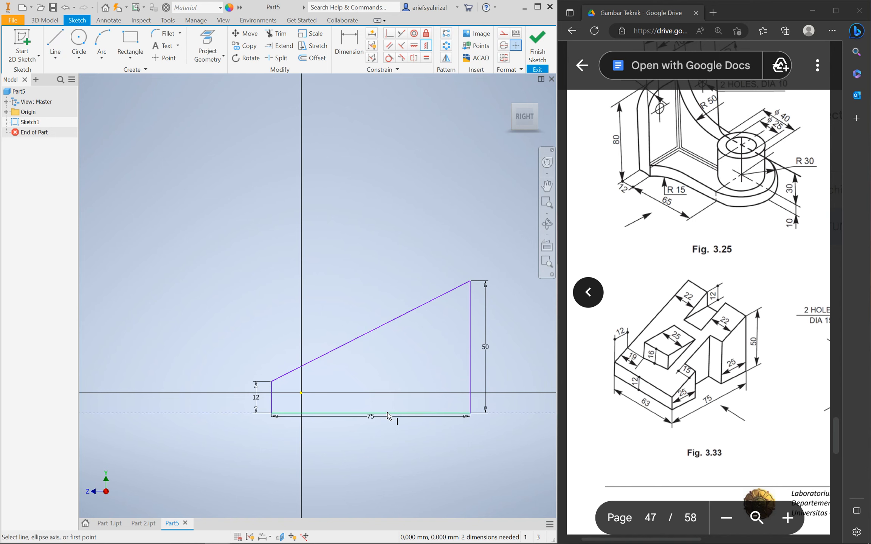
pyautogui.click(371, 413)
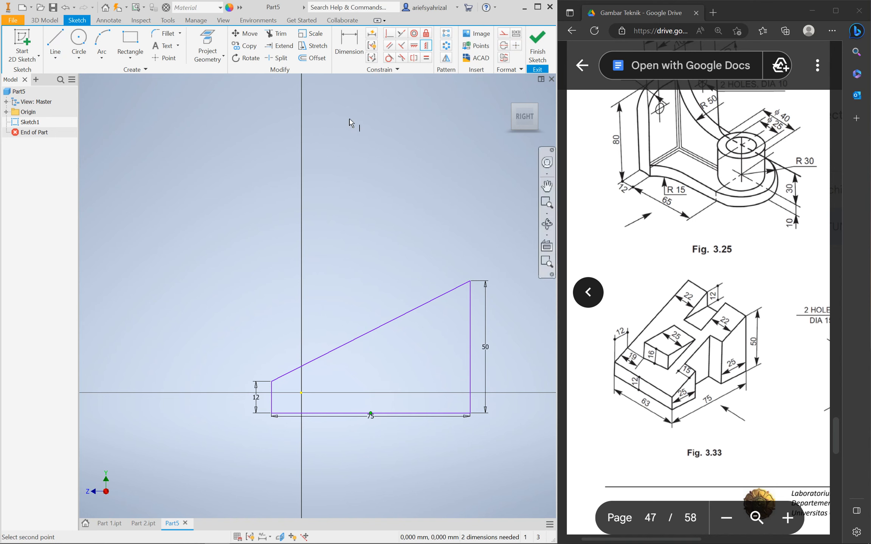
pyautogui.click(417, 44)
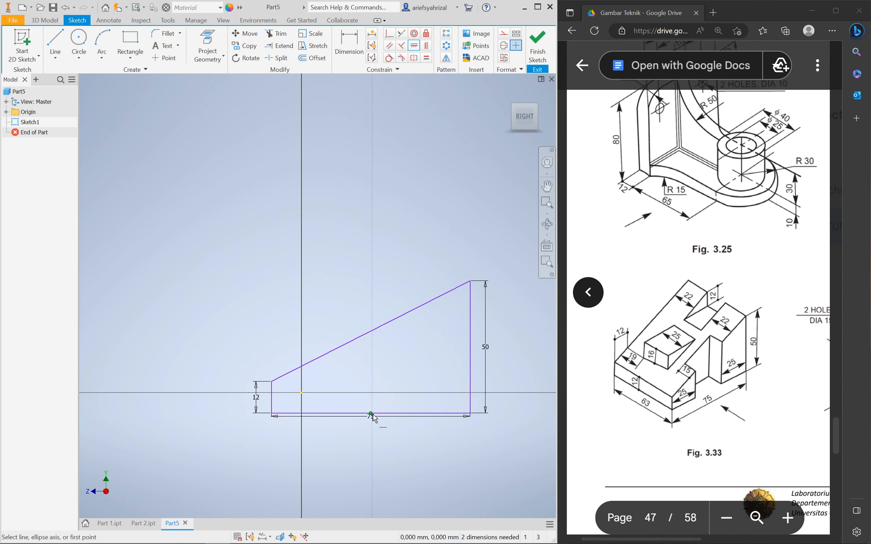
pyautogui.click(301, 393)
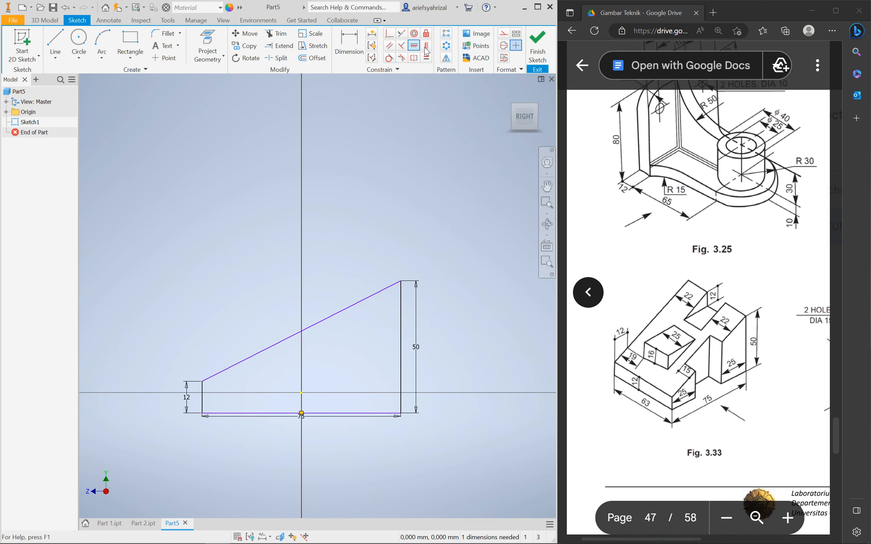
pyautogui.click(401, 346)
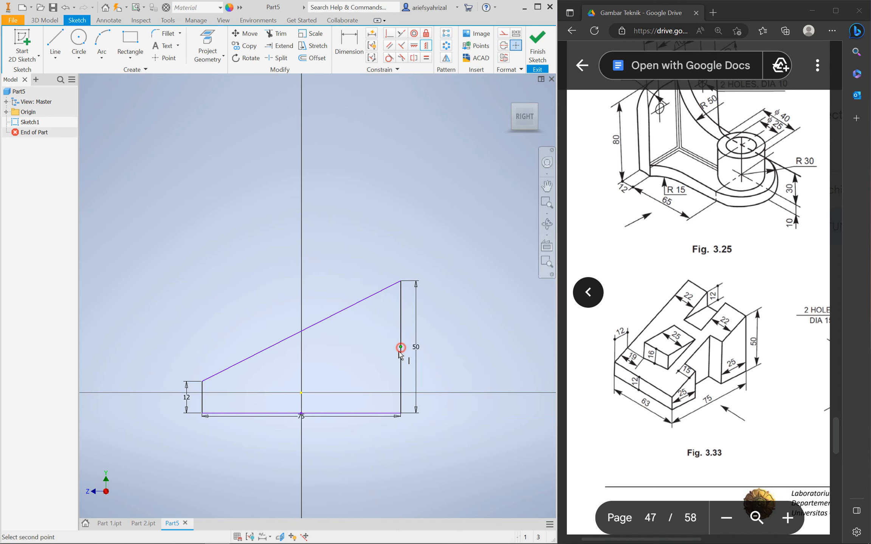
pyautogui.click(302, 393)
pyautogui.scroll(-4, 290, 378)
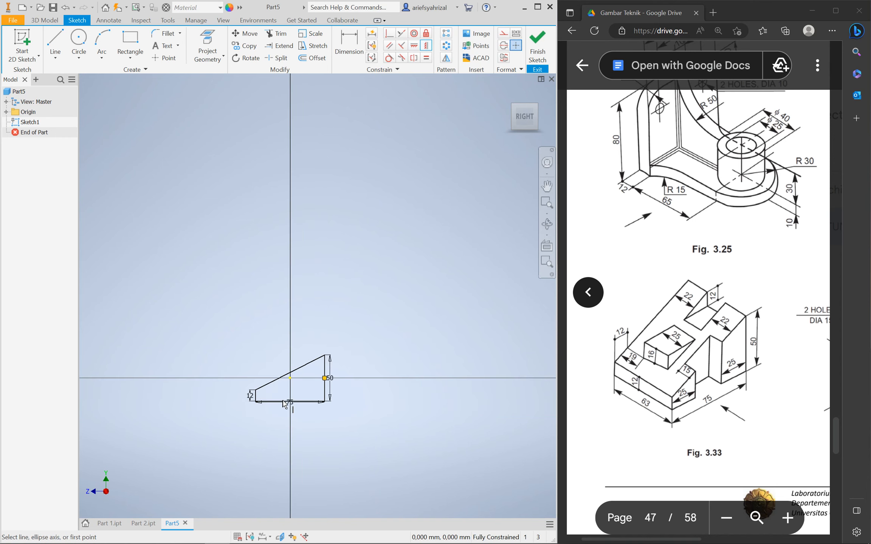
pyautogui.scroll(5, 288, 385)
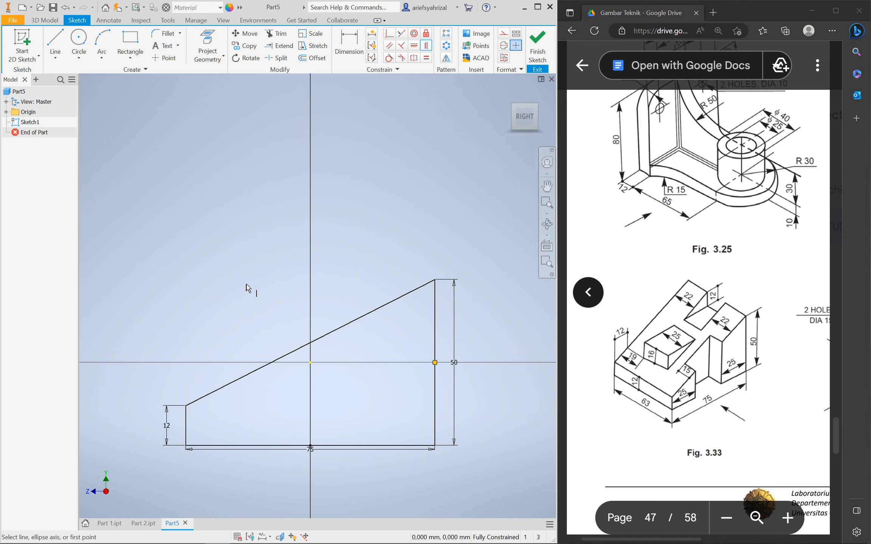
# Extrude the wedge profile 63 mm symmetrically about the sketch plane
pyautogui.click(44, 20)
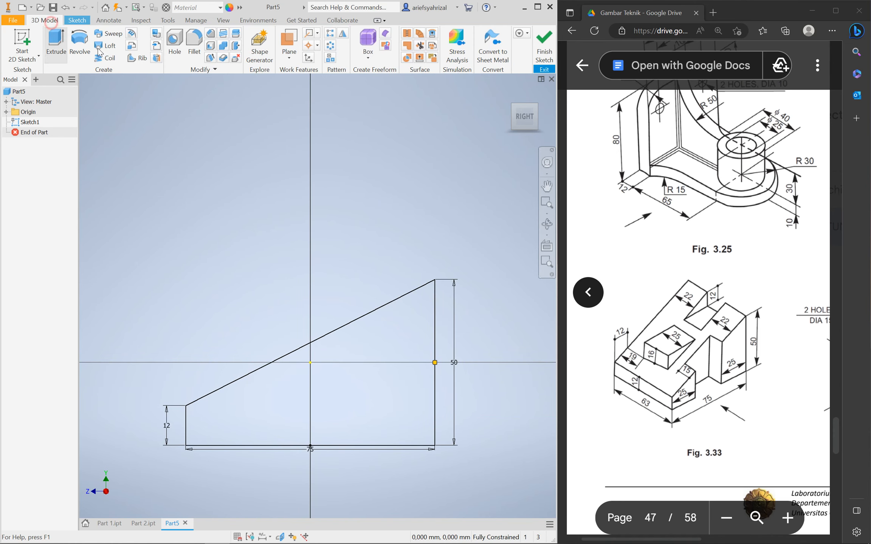
pyautogui.keyDown('shift'); pyautogui.moveTo(272, 241); pyautogui.dragTo(300, 296, button='middle'); pyautogui.keyUp('shift')
pyautogui.press('e')
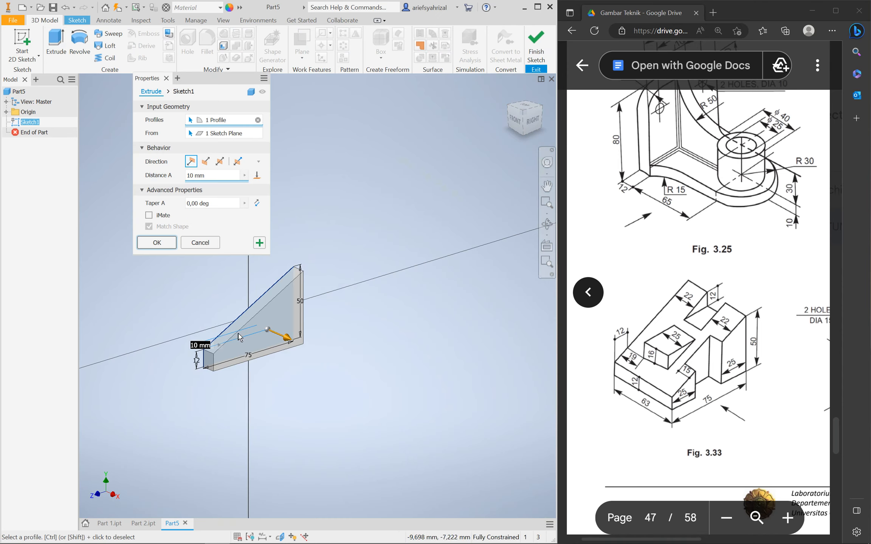
pyautogui.click(220, 161)
pyautogui.click(212, 175)
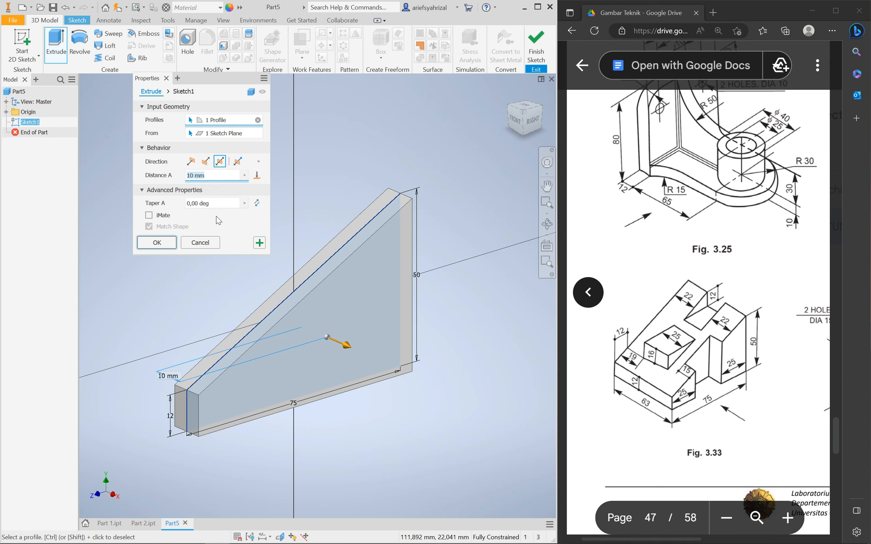
pyautogui.write('63')
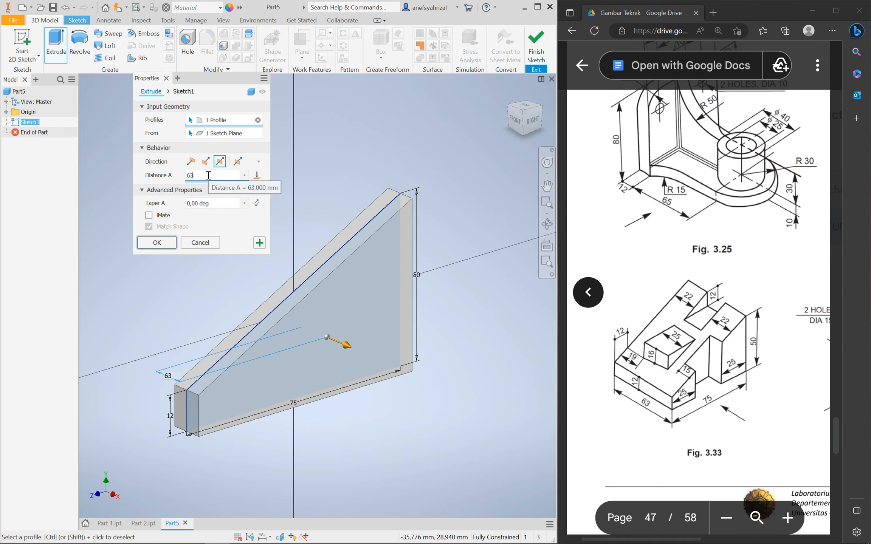
pyautogui.click(157, 242)
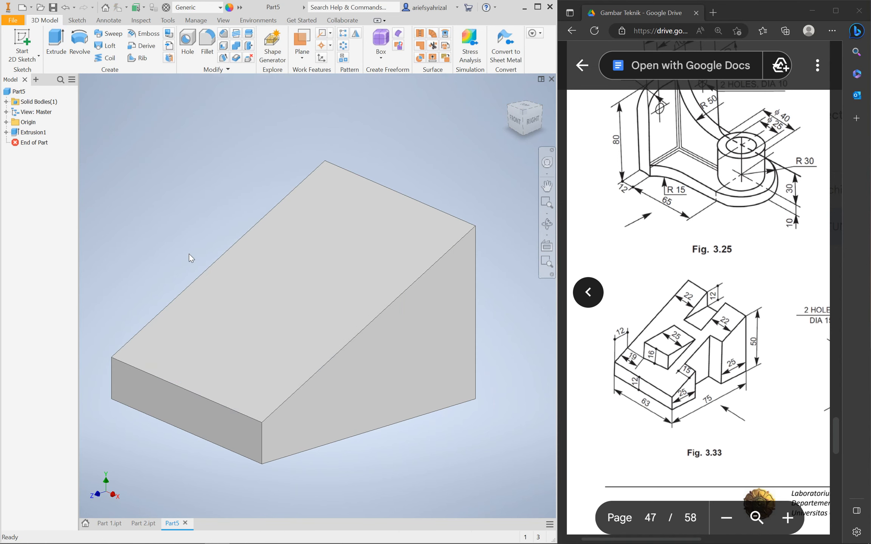
pyautogui.keyDown('shift'); pyautogui.moveTo(431, 381); pyautogui.dragTo(386, 374, button='middle'); pyautogui.keyUp('shift')
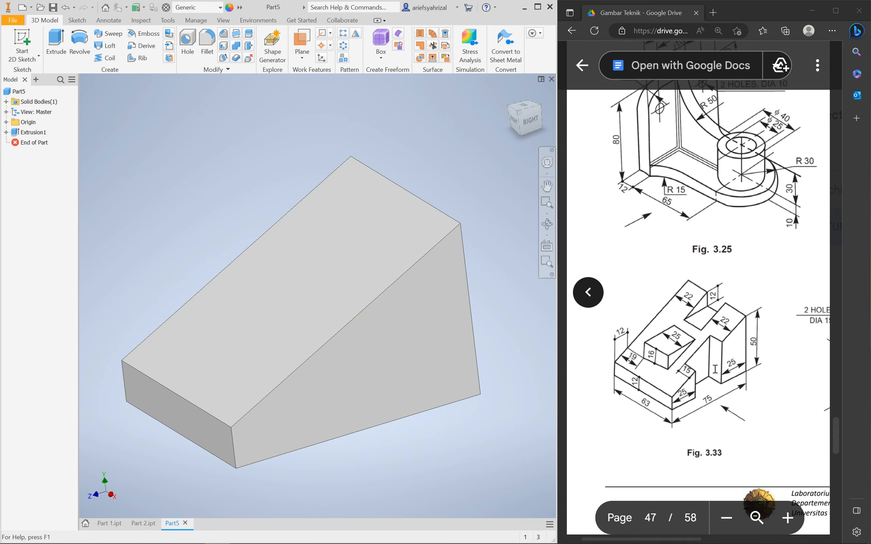
# Start Sketch2 on the wedge's bottom face, view it from BOTTOM, and project the face's outline
pyautogui.keyDown('shift'); pyautogui.moveTo(394, 463); pyautogui.dragTo(370, 373, button='middle'); pyautogui.keyUp('shift')
pyautogui.click(232, 270)
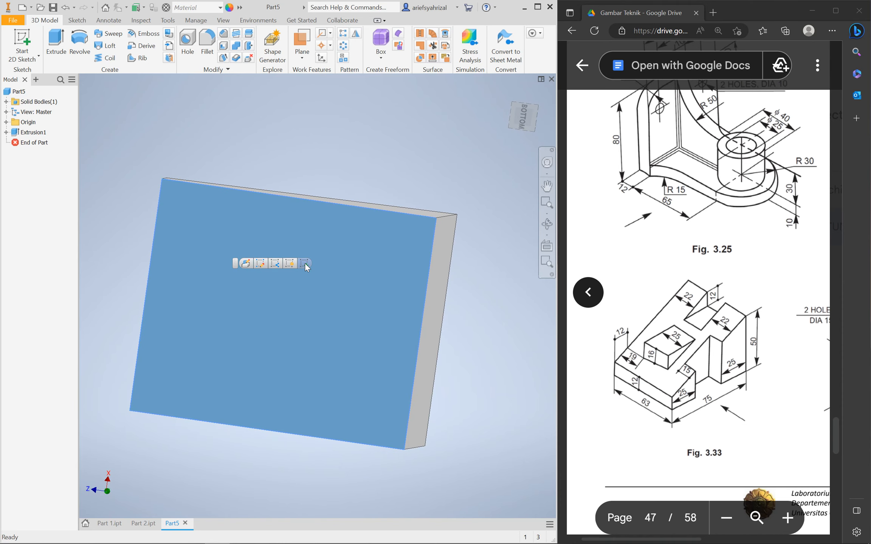
pyautogui.click(305, 263)
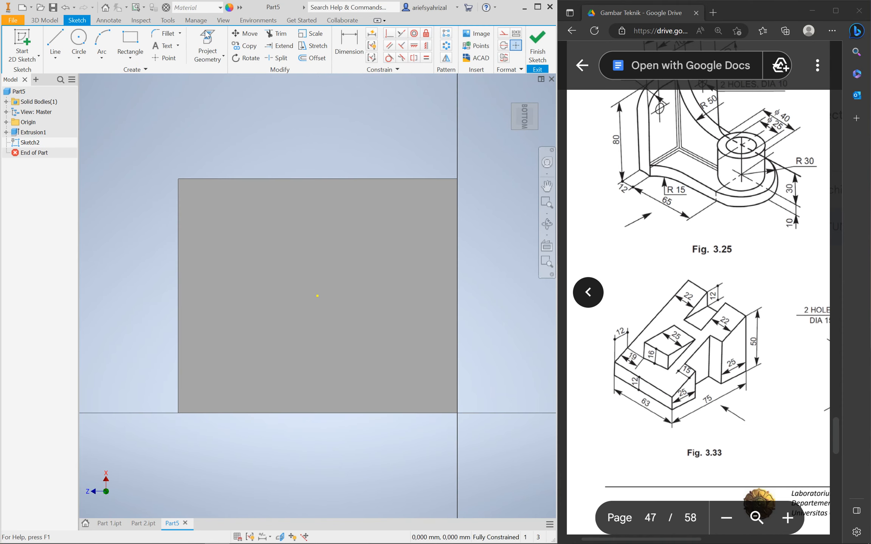
pyautogui.click(207, 48)
pyautogui.moveTo(305, 307)
pyautogui.keyDown('shift'); pyautogui.mouseDown(button='middle')
pyautogui.moveTo(303, 295)
pyautogui.moveTo(304, 362)
pyautogui.moveTo(312, 338)
pyautogui.moveTo(287, 316)
pyautogui.moveTo(307, 243)
pyautogui.moveTo(287, 284)
pyautogui.moveTo(256, 312)
pyautogui.moveTo(486, 165)
pyautogui.mouseUp(button='middle'); pyautogui.keyUp('shift')
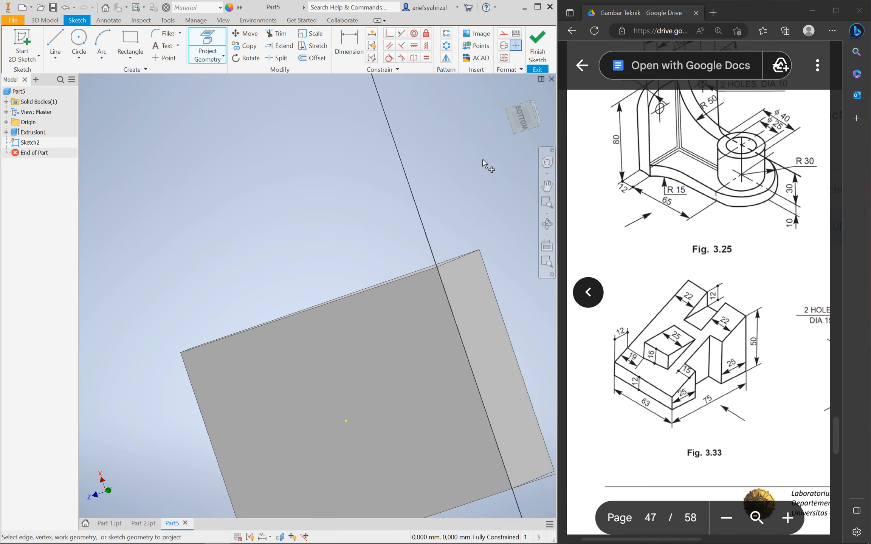
pyautogui.click(521, 116)
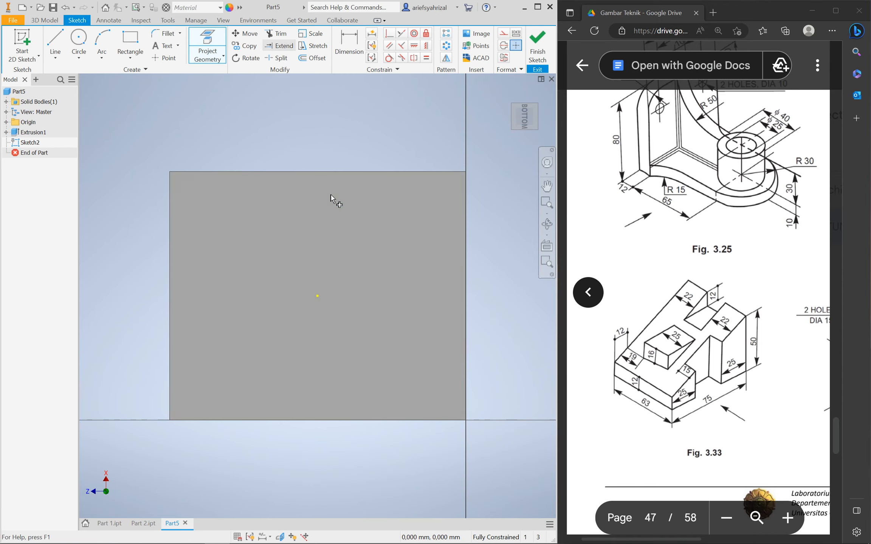
pyautogui.click(245, 214)
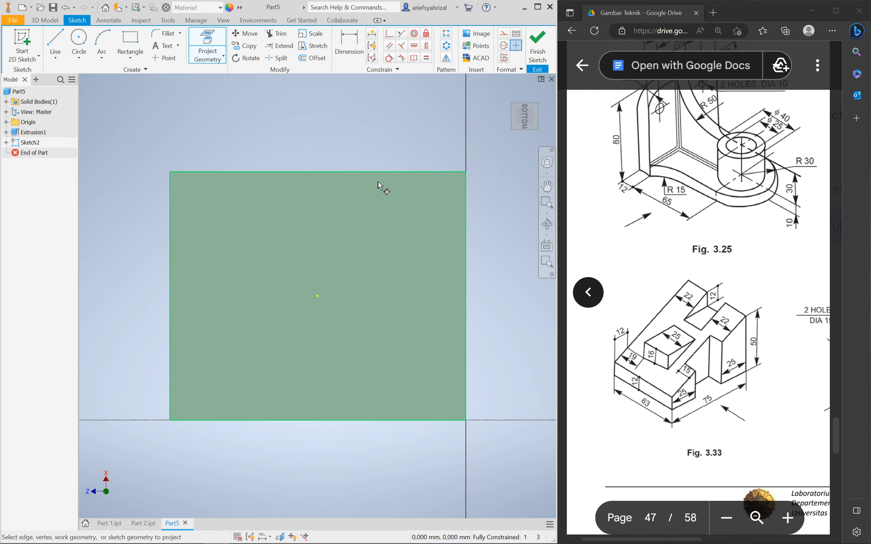
# Draw a rectangle from the plate's top edge and dimension its width to 25
pyautogui.press('r')
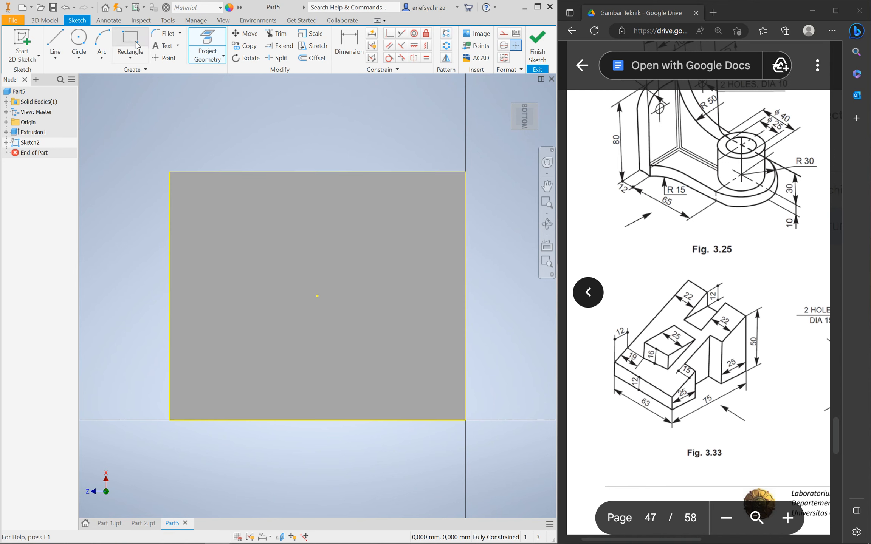
pyautogui.click(240, 172)
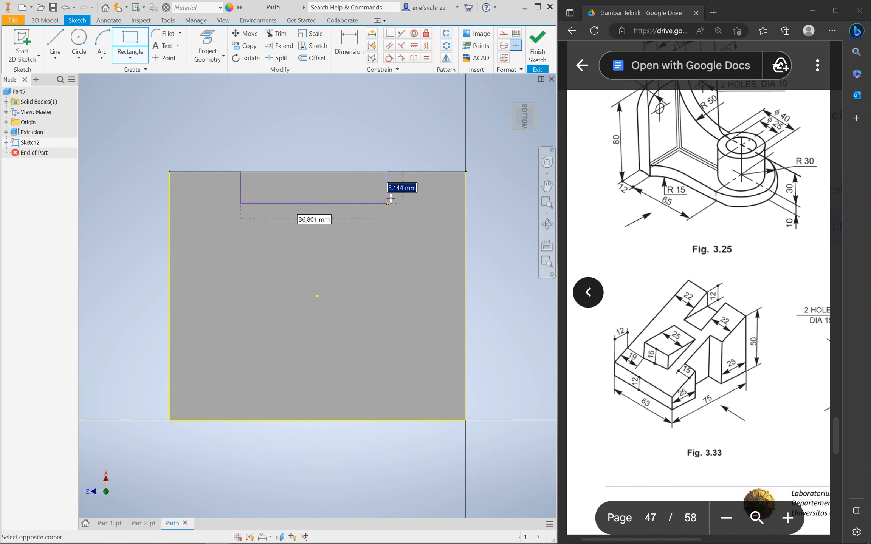
pyautogui.click(389, 196)
pyautogui.press('d')
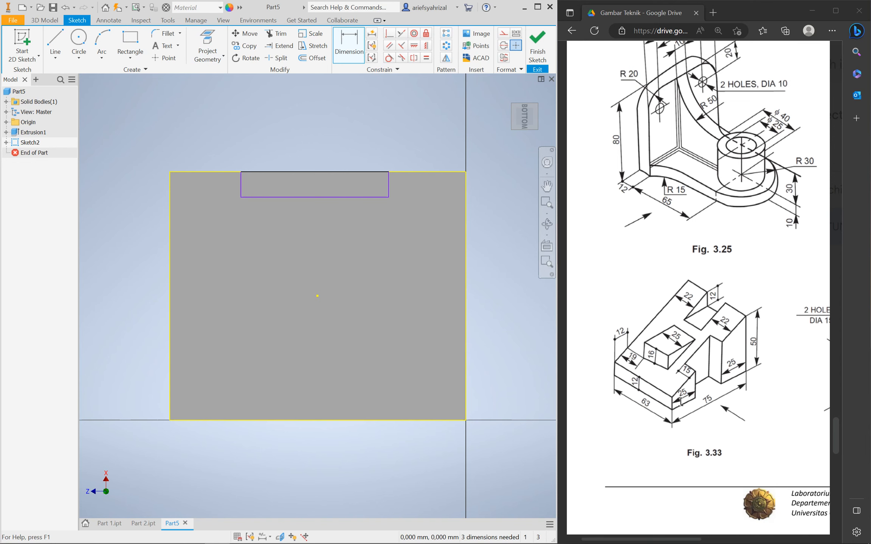
pyautogui.click(337, 198)
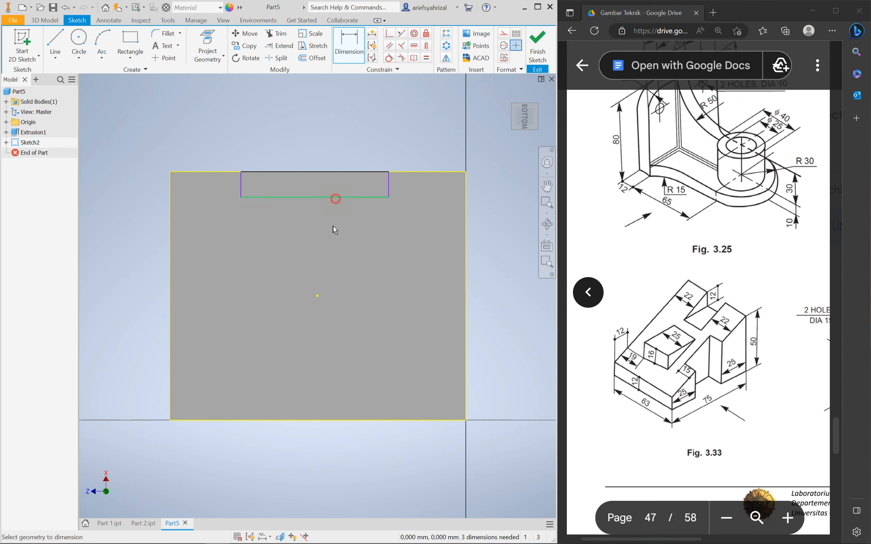
pyautogui.click(307, 244)
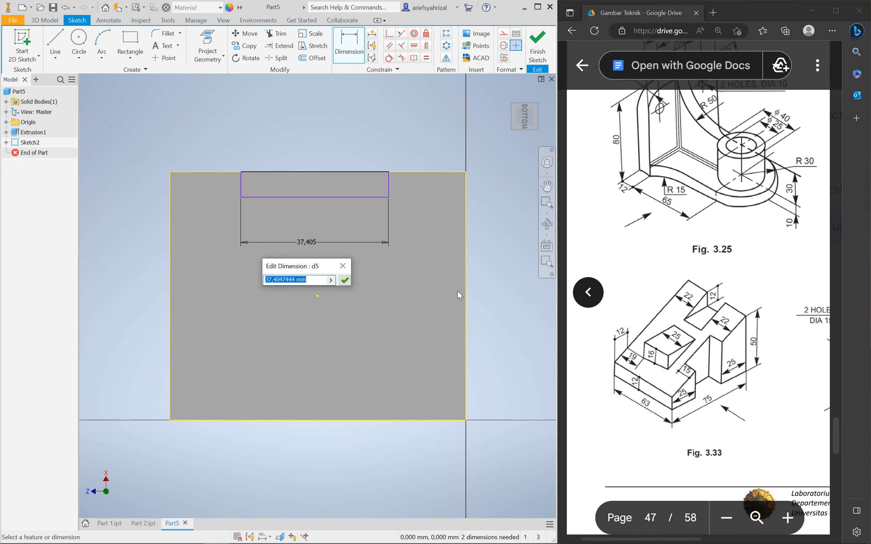
pyautogui.write('25')
pyautogui.press('Return')
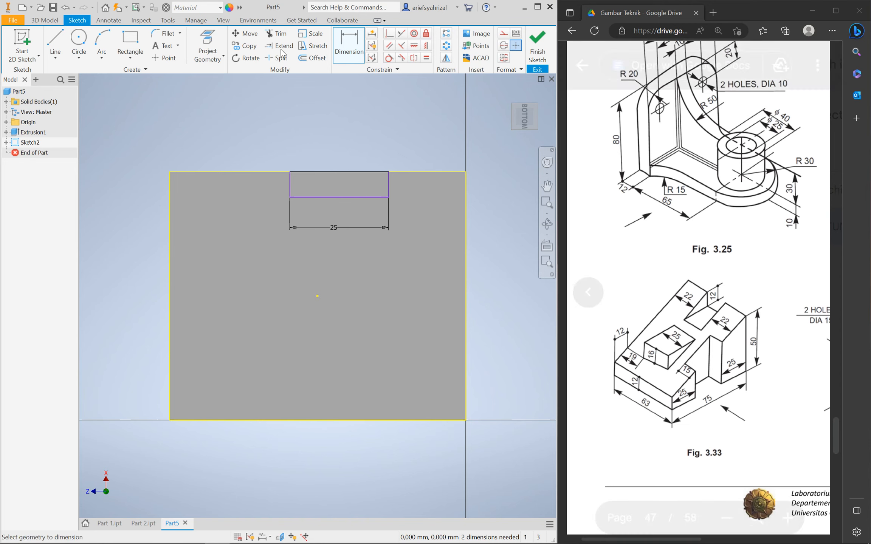
# Dimension the rectangle's height to 15 and re-edit the width dimension
pyautogui.click(290, 189)
pyautogui.click(261, 195)
pyautogui.write('15')
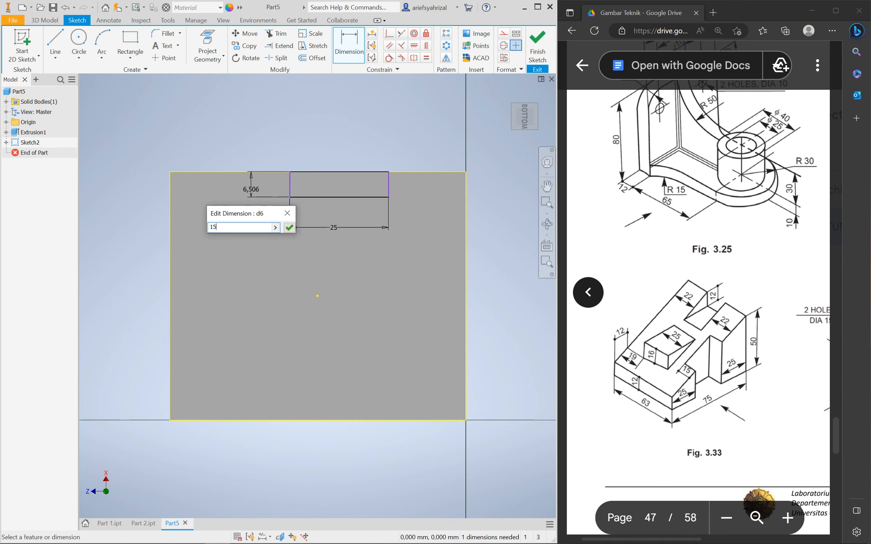
pyautogui.press('Return')
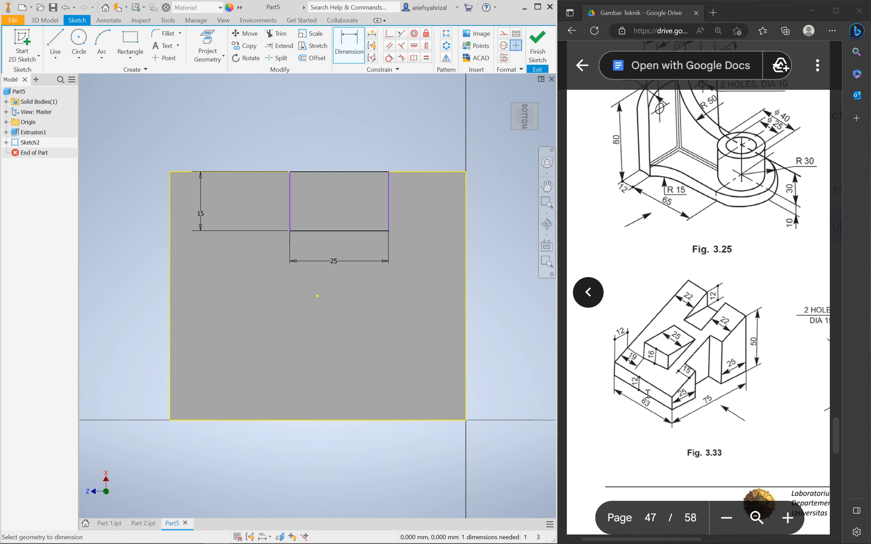
pyautogui.click(333, 261)
pyautogui.write('75-25-25')
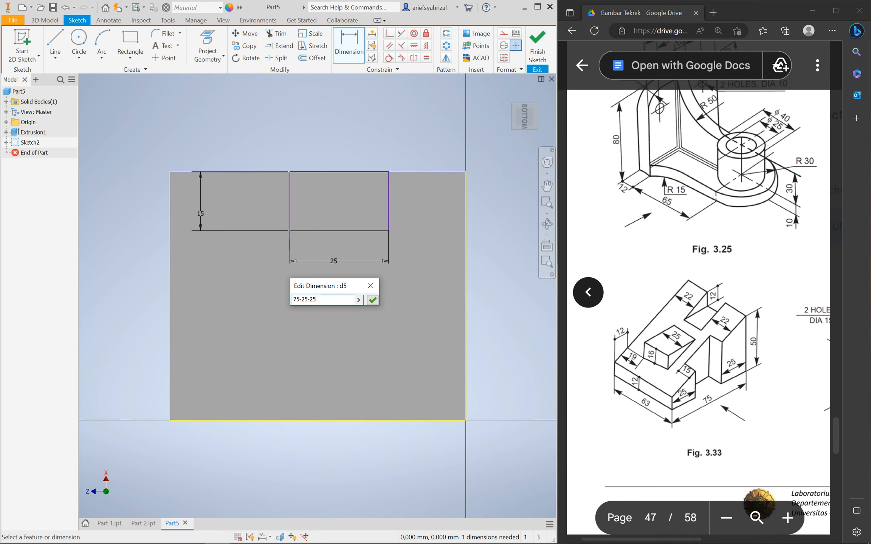
pyautogui.press('Return')
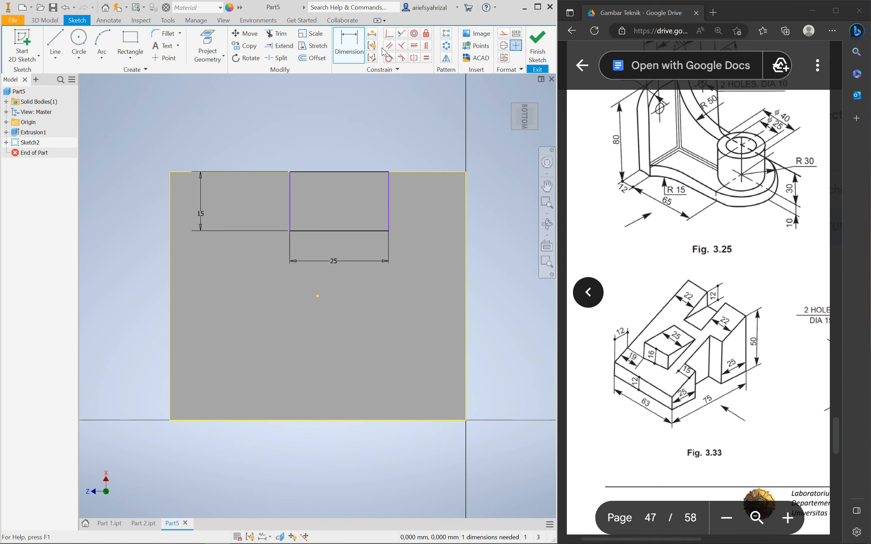
# Align the rectangle's top-edge midpoint horizontally with the sketch centre point
pyautogui.click(426, 48)
pyautogui.click(414, 47)
pyautogui.click(337, 172)
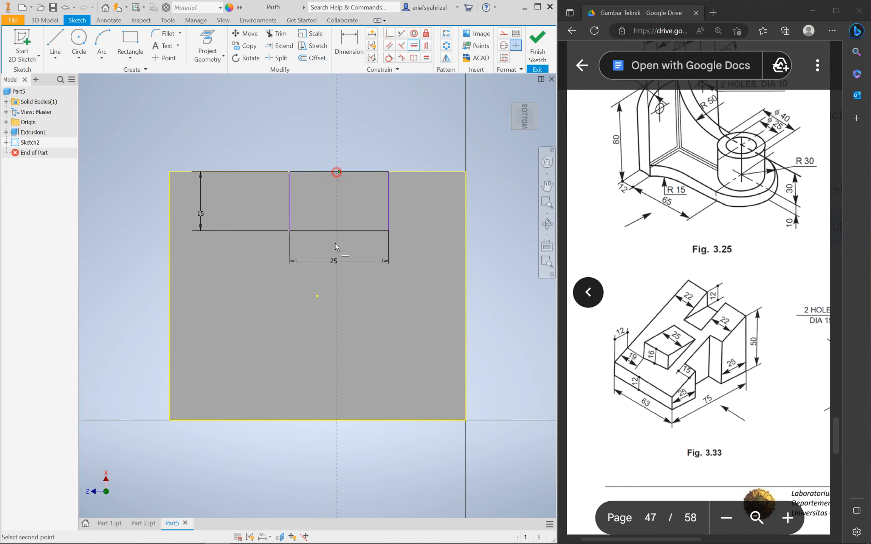
pyautogui.click(316, 296)
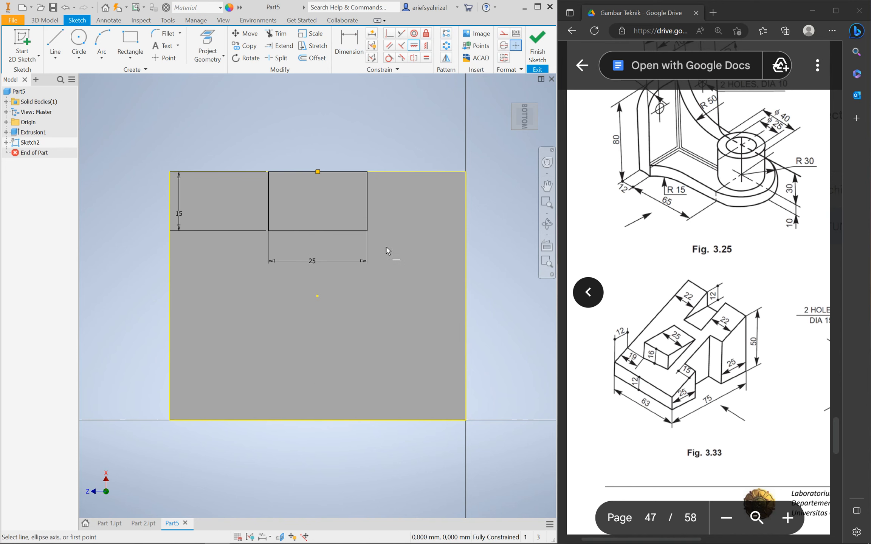
# Start an extrusion of the 25 × 15 rectangle profile
pyautogui.click(44, 20)
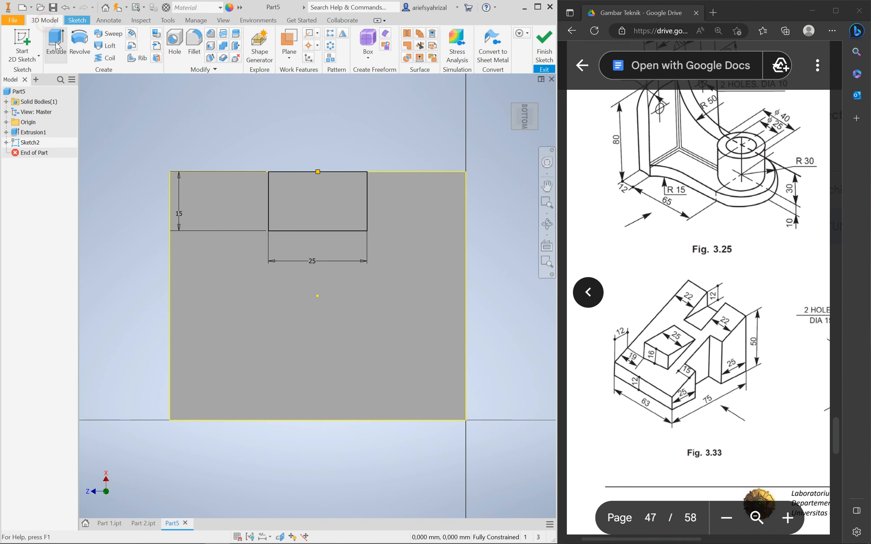
pyautogui.click(57, 46)
pyautogui.click(320, 222)
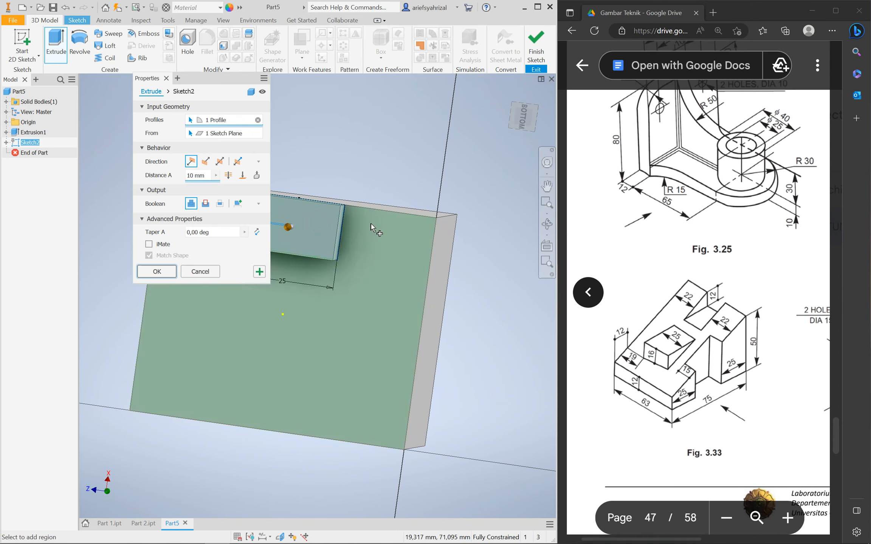
pyautogui.moveTo(382, 206); pyautogui.dragTo(383, 334, button='middle')
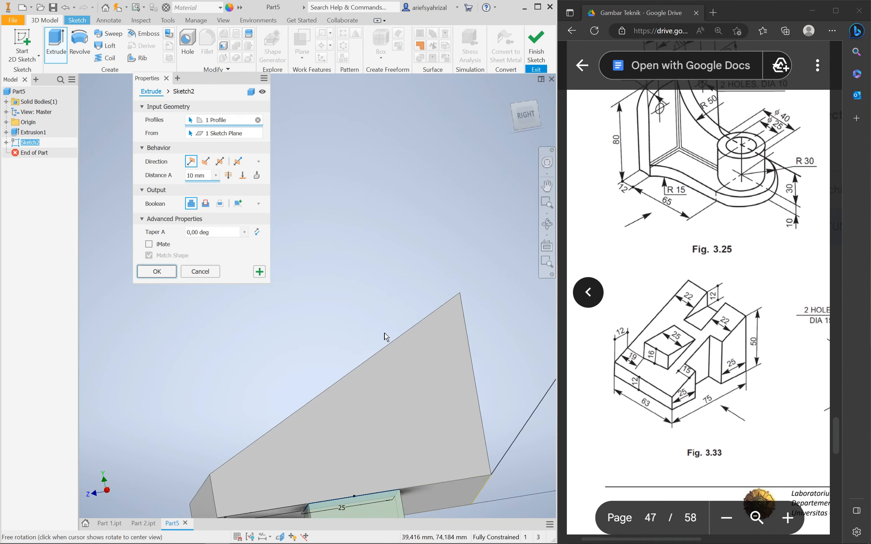
pyautogui.scroll(5, 361, 308)
pyautogui.keyDown('shift'); pyautogui.moveTo(310, 298); pyautogui.dragTo(402, 349, button='middle'); pyautogui.keyUp('shift')
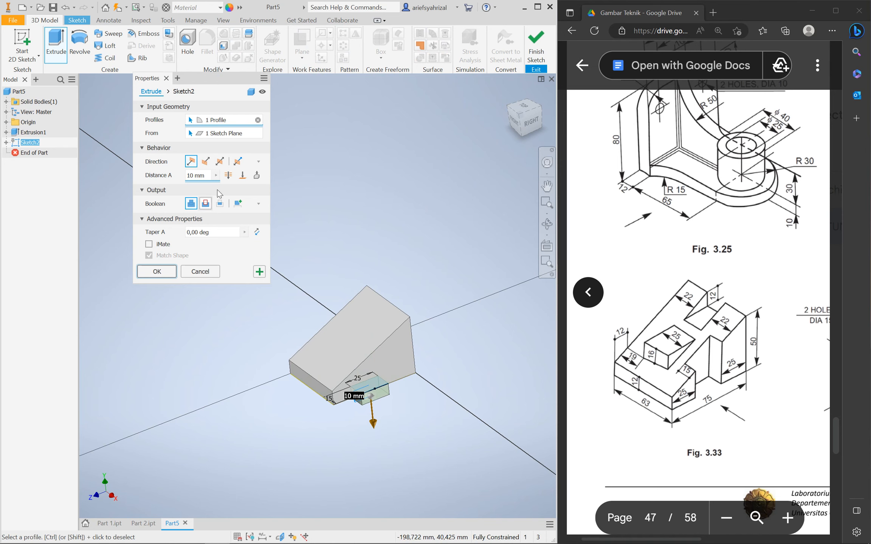
# Set the extrusion to Cut, drag the depth to 48.75 mm through the block, and confirm
pyautogui.click(206, 204)
pyautogui.moveTo(363, 346); pyautogui.dragTo(360, 306)
pyautogui.keyDown('shift'); pyautogui.moveTo(365, 423); pyautogui.dragTo(369, 448, button='middle'); pyautogui.keyUp('shift')
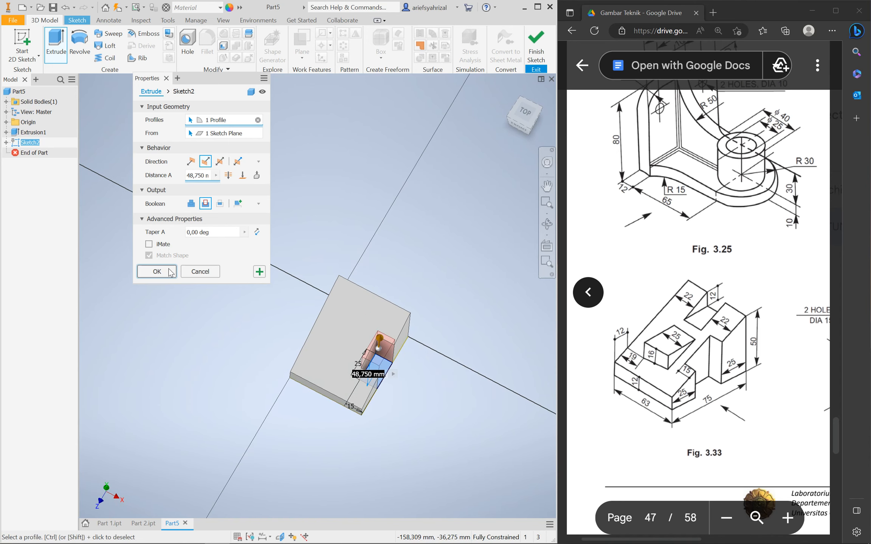
pyautogui.keyDown('shift'); pyautogui.moveTo(310, 395); pyautogui.dragTo(242, 333, button='middle'); pyautogui.keyUp('shift')
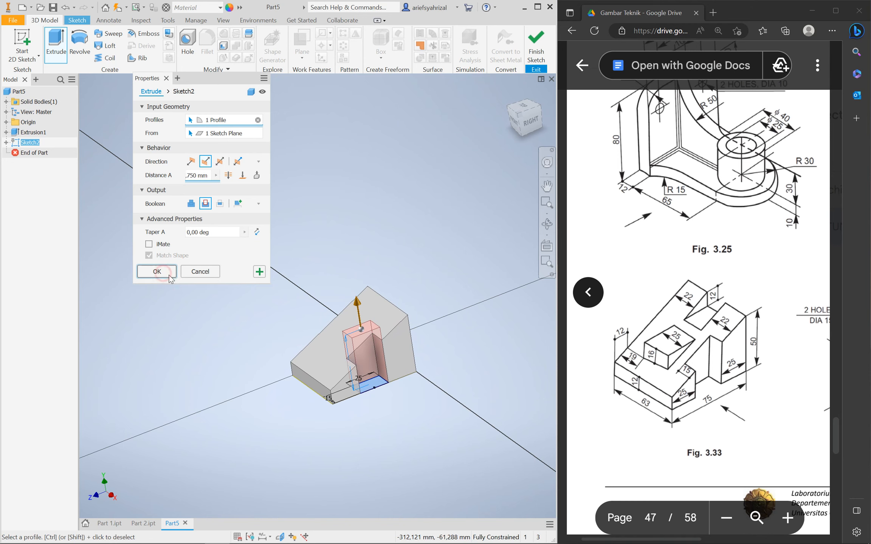
pyautogui.click(156, 271)
pyautogui.moveTo(317, 404)
pyautogui.keyDown('shift'); pyautogui.mouseDown(button='middle')
pyautogui.moveTo(334, 409)
pyautogui.moveTo(298, 431)
pyautogui.moveTo(312, 405)
pyautogui.mouseUp(button='middle'); pyautogui.keyUp('shift')
pyautogui.scroll(-5, 313, 376)
pyautogui.scroll(4, 316, 378)
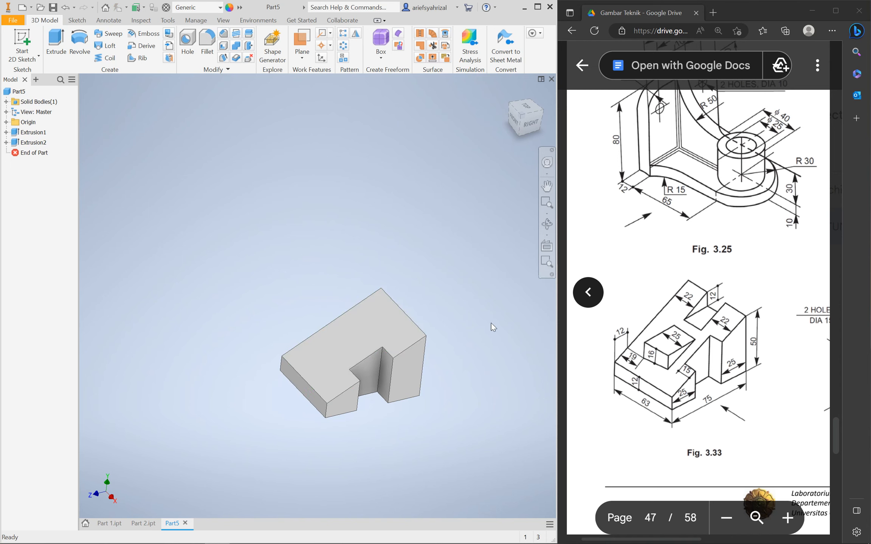
pyautogui.keyDown('shift'); pyautogui.moveTo(415, 353); pyautogui.dragTo(336, 338, button='middle'); pyautogui.keyUp('shift')
# Start a sketch on the part's back face and project the face's outline
pyautogui.click(396, 341)
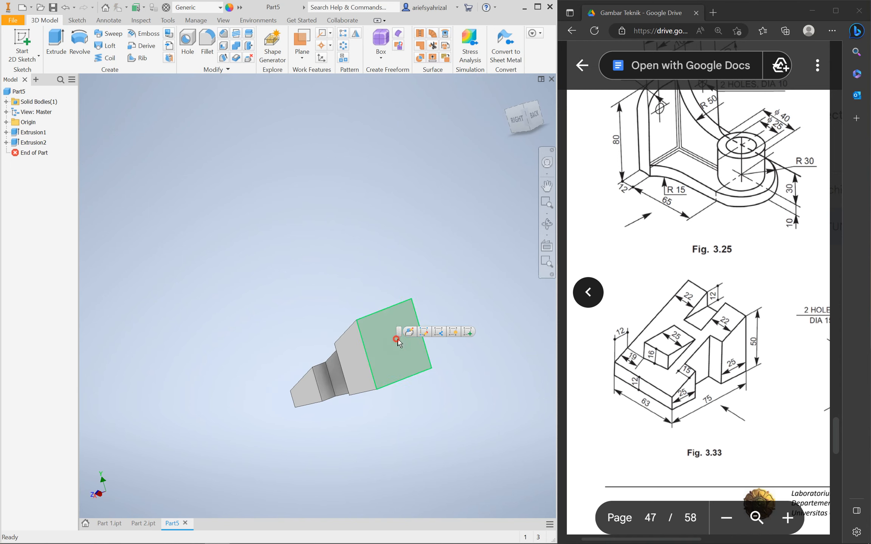
pyautogui.click(474, 335)
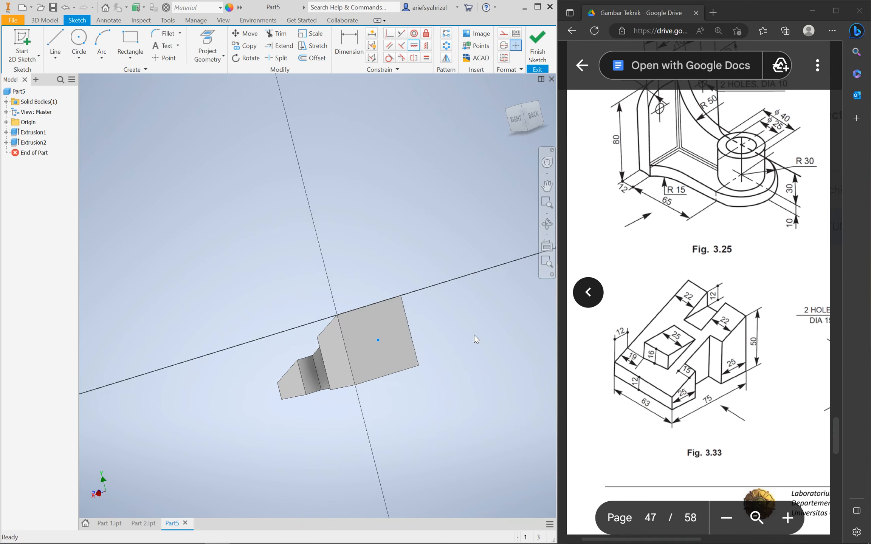
pyautogui.click(208, 40)
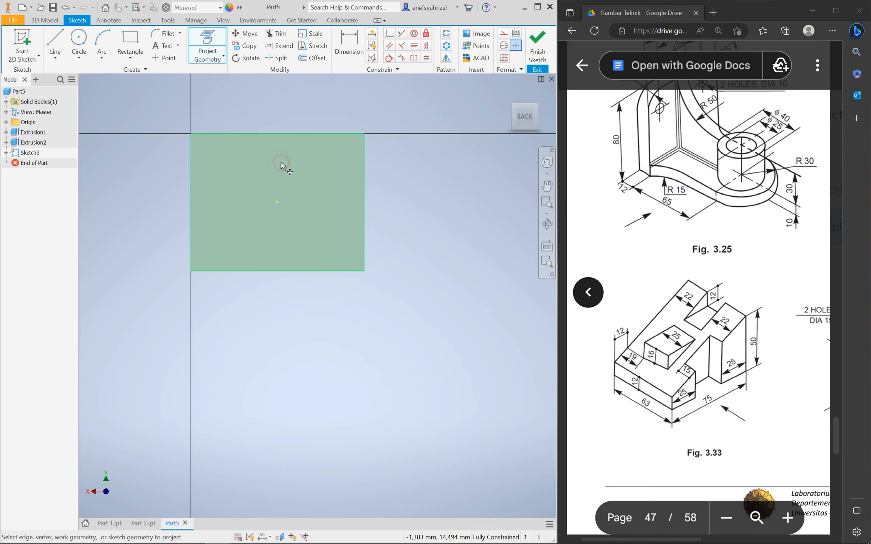
pyautogui.click(330, 137)
pyautogui.scroll(4, 340, 359)
pyautogui.scroll(-5, 317, 317)
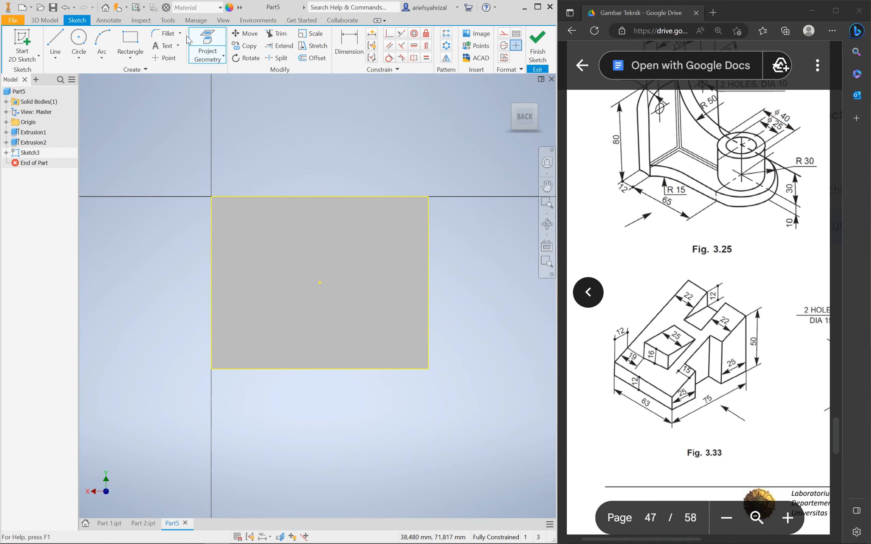
# Draw a rectangle on the top edge, dimensioned 12 high and 63-22-22 (19) wide
pyautogui.click(131, 40)
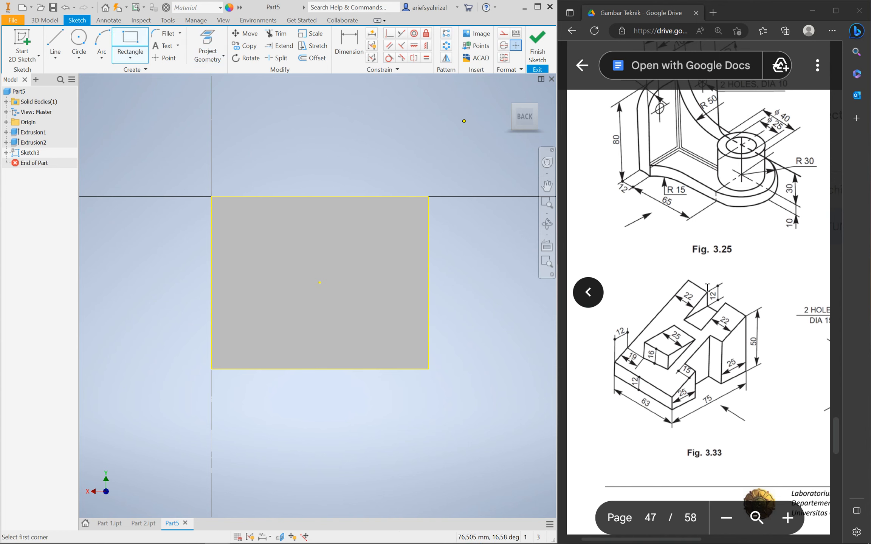
pyautogui.click(294, 197)
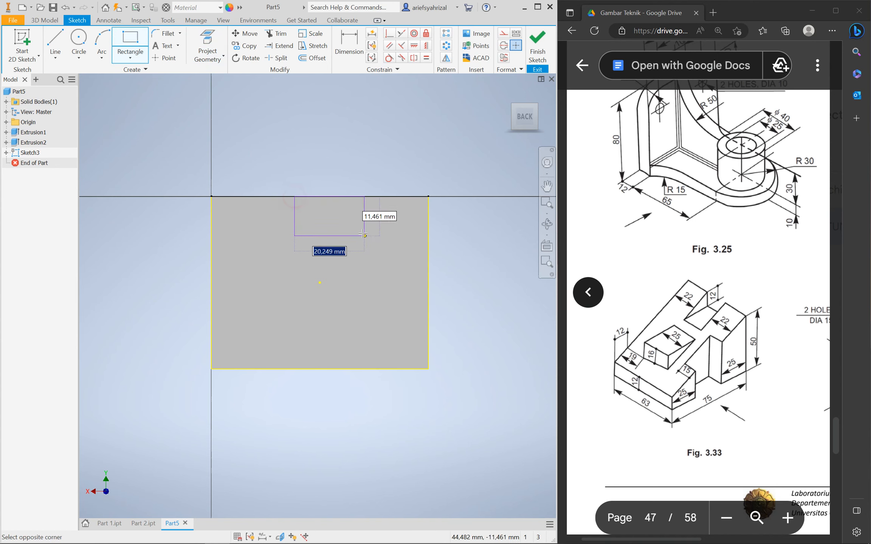
pyautogui.click(346, 229)
pyautogui.click(350, 44)
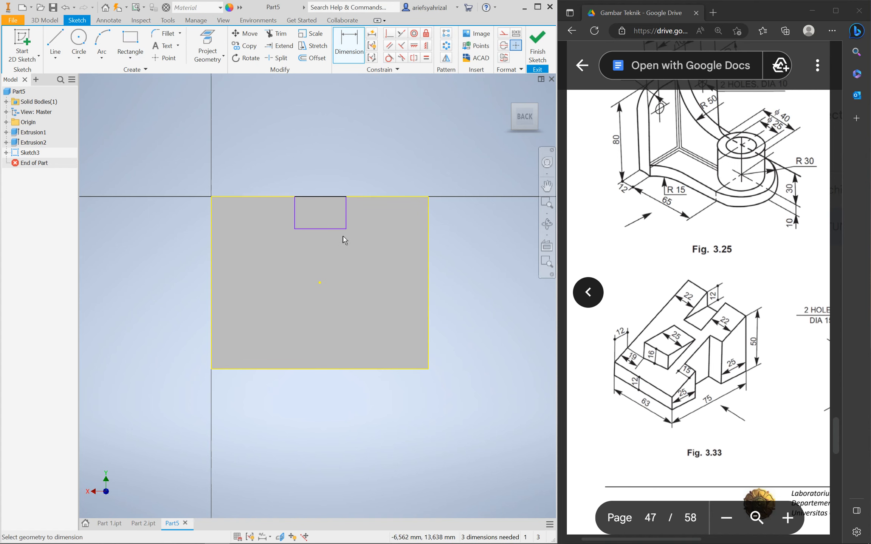
pyautogui.click(346, 216)
pyautogui.click(365, 216)
pyautogui.write('12')
pyautogui.press('Return')
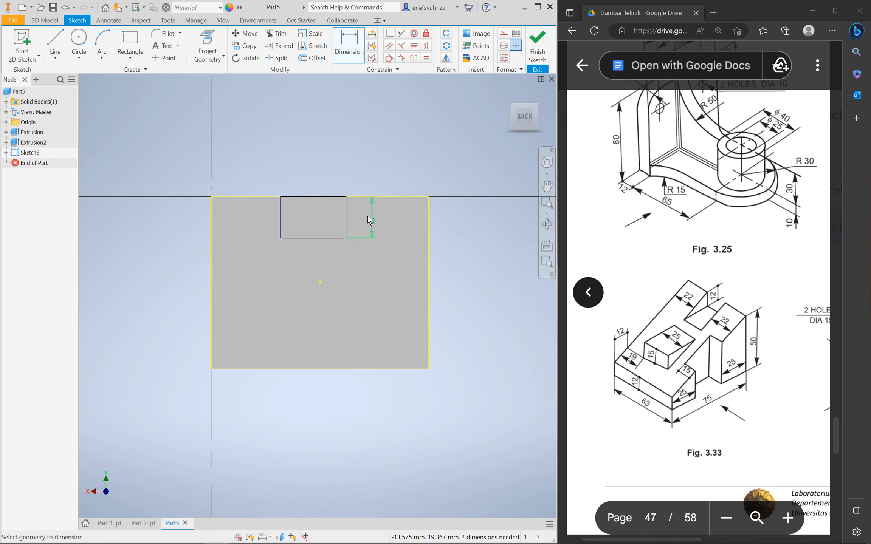
pyautogui.click(316, 238)
pyautogui.click(317, 260)
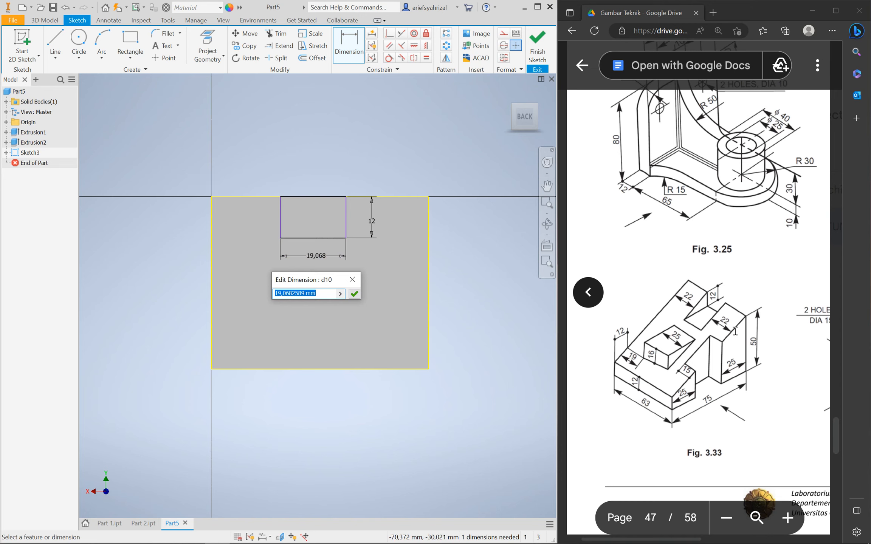
pyautogui.write('63-22-22')
pyautogui.press('Return')
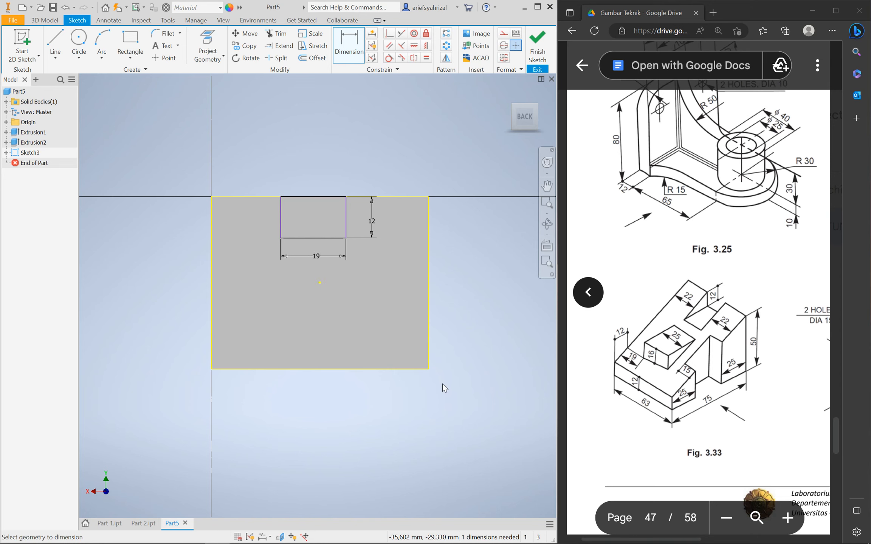
# Centre the rectangle by aligning its top-edge midpoint vertically with the face's centre point
pyautogui.click(423, 47)
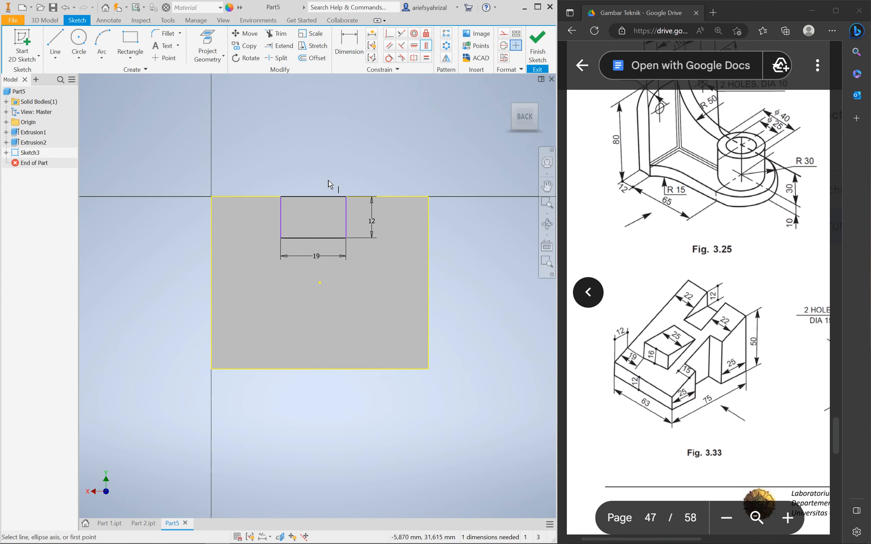
pyautogui.click(314, 197)
pyautogui.click(320, 283)
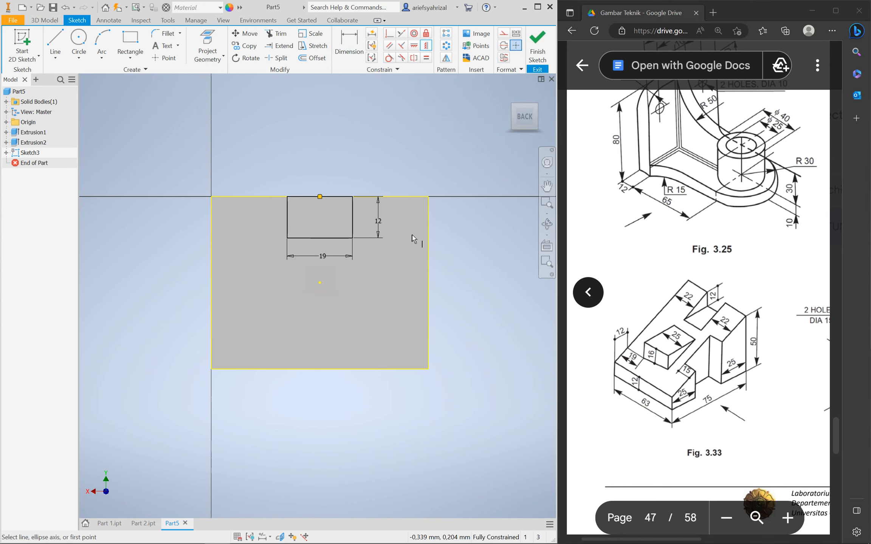
pyautogui.click(44, 20)
# Extrude the Sketch3 rectangle as a 35 mm-deep cut into the back face
pyautogui.click(64, 56)
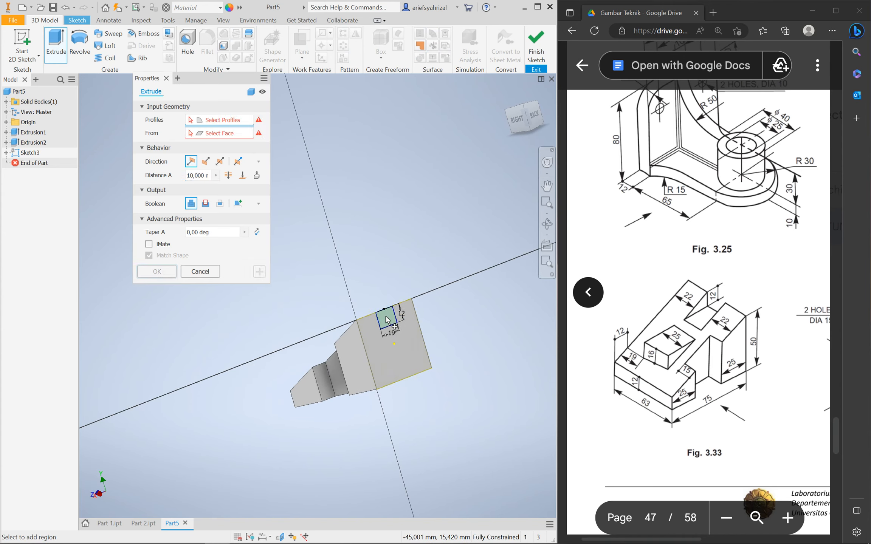
pyautogui.moveTo(359, 261); pyautogui.dragTo(455, 302, button='middle')
pyautogui.moveTo(491, 340)
pyautogui.mouseDown()
pyautogui.moveTo(400, 320)
pyautogui.moveTo(416, 338)
pyautogui.moveTo(372, 331)
pyautogui.mouseUp()
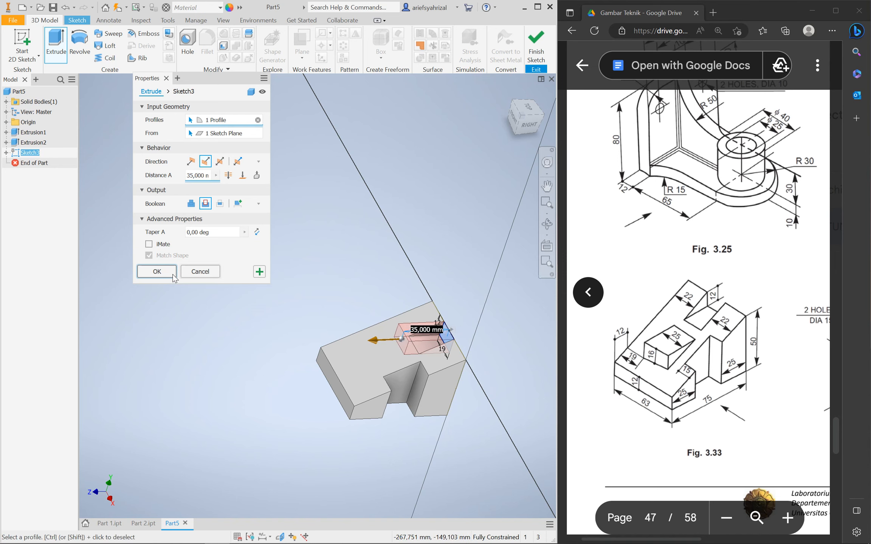
pyautogui.click(157, 271)
pyautogui.keyDown('shift'); pyautogui.moveTo(309, 375); pyautogui.dragTo(335, 391, button='middle'); pyautogui.keyUp('shift')
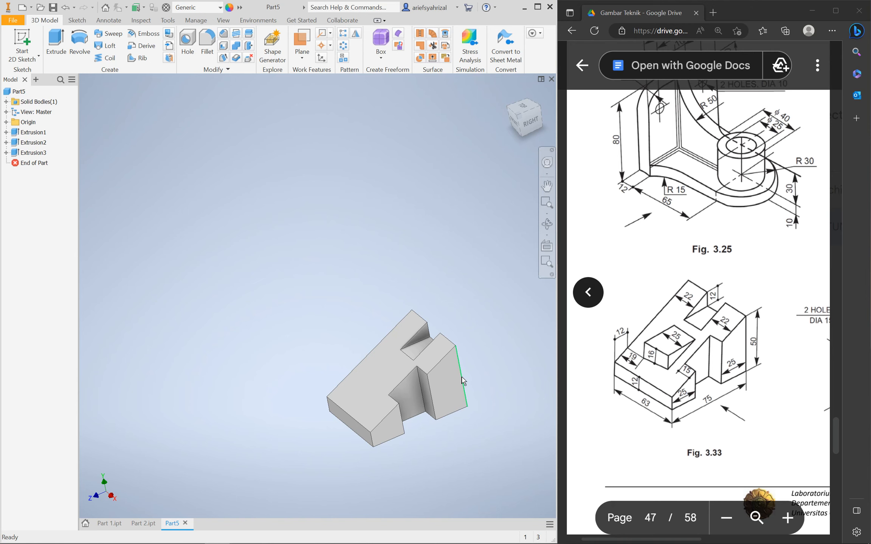
# Orbit the slotted part around to its bottom face and select that face
pyautogui.keyDown('shift'); pyautogui.moveTo(405, 394); pyautogui.dragTo(392, 412, button='middle'); pyautogui.keyUp('shift')
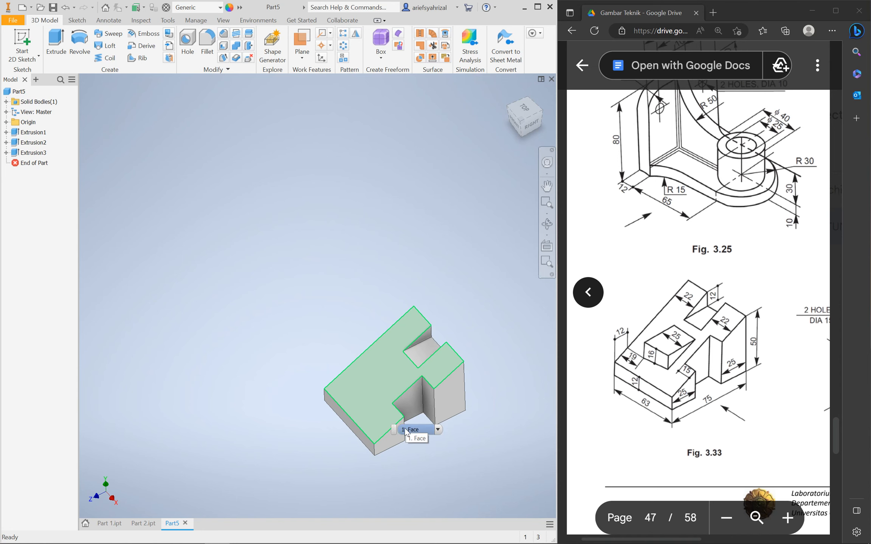
pyautogui.click(396, 479)
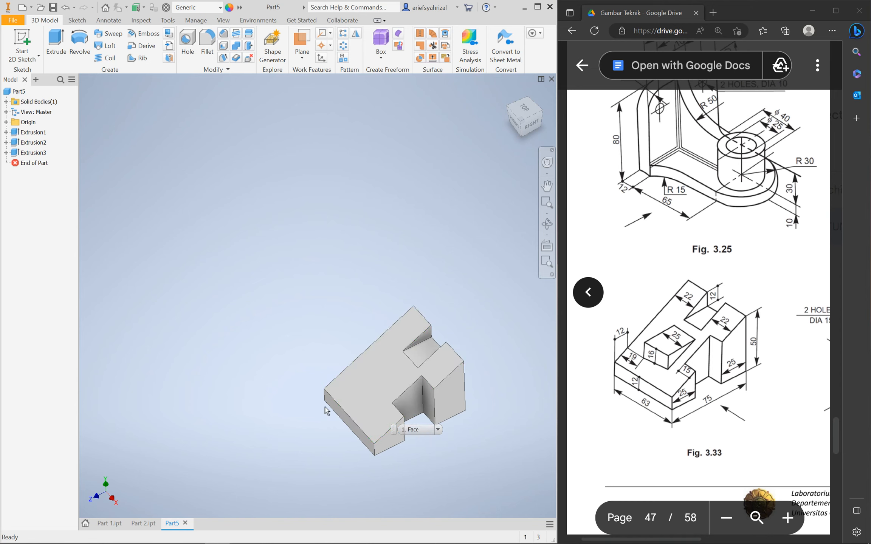
pyautogui.moveTo(355, 472)
pyautogui.keyDown('shift'); pyautogui.mouseDown(button='middle')
pyautogui.moveTo(343, 369)
pyautogui.moveTo(385, 387)
pyautogui.moveTo(354, 382)
pyautogui.moveTo(363, 376)
pyautogui.mouseUp(button='middle'); pyautogui.keyUp('shift')
pyautogui.click(363, 375)
# Start Sketch4 on the bottom face and project the face's outline
pyautogui.click(431, 368)
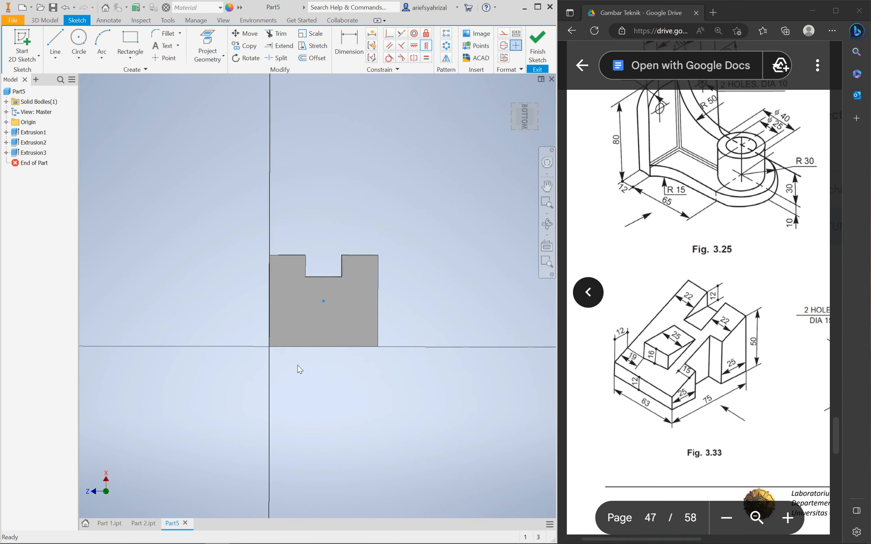
pyautogui.press('p')
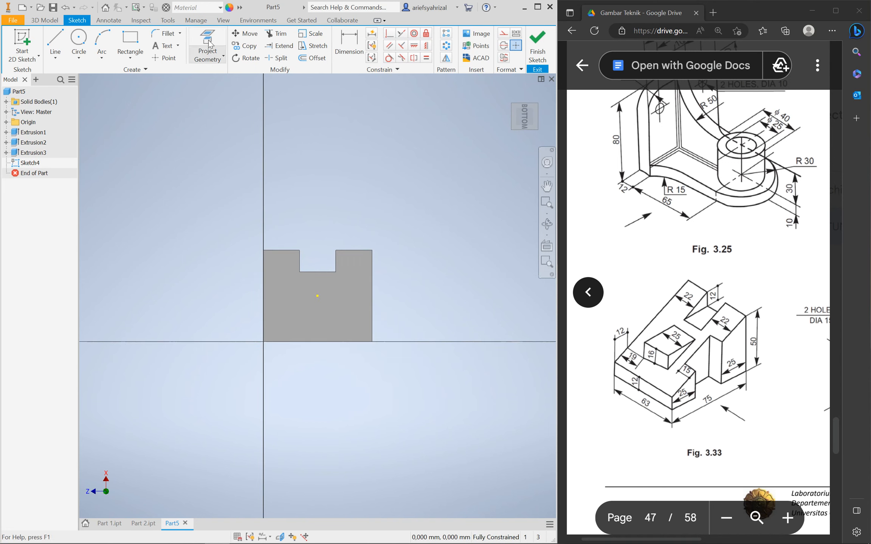
pyautogui.click(259, 244)
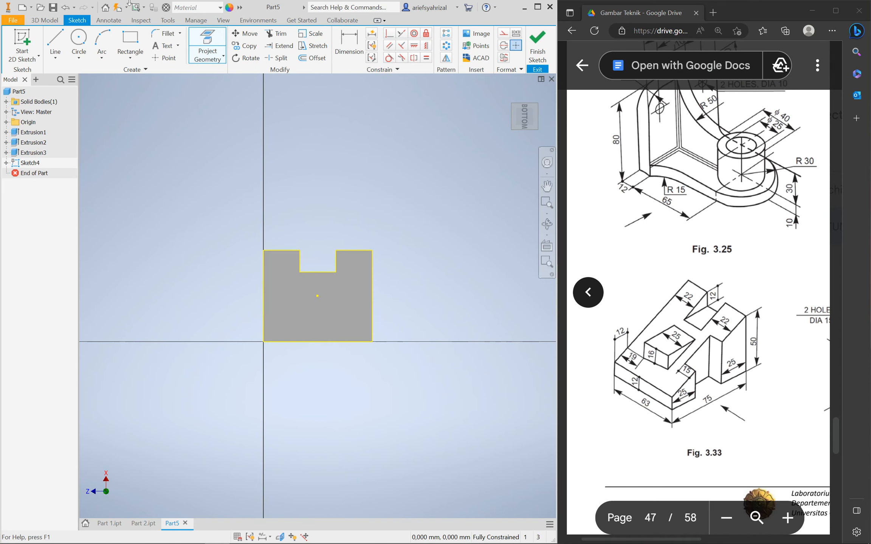
pyautogui.scroll(5, 303, 308)
pyautogui.scroll(-2, 298, 307)
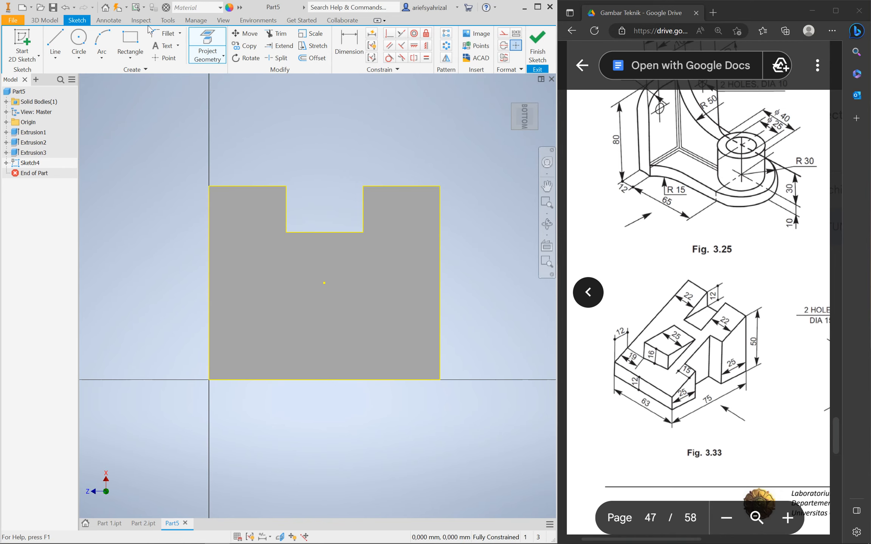
# Draw a rectangle inside the outline and dimension its height to 25
pyautogui.click(131, 43)
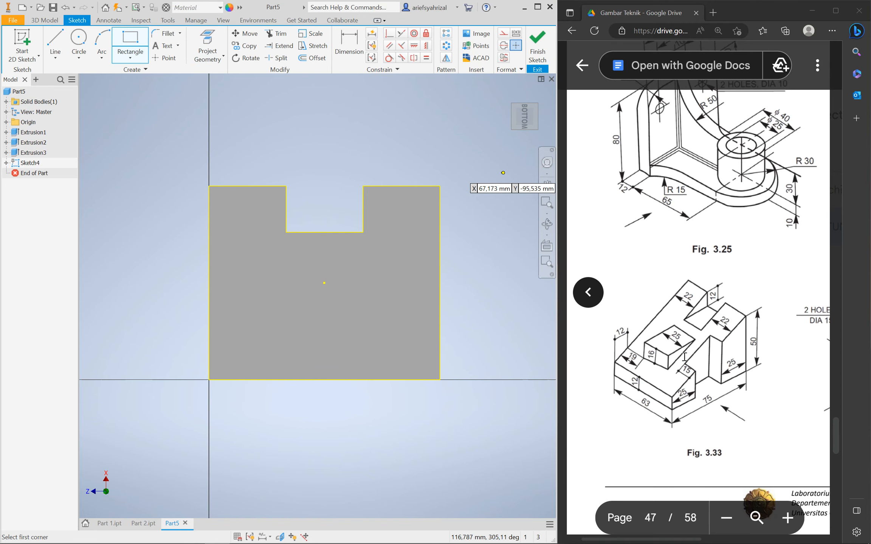
pyautogui.click(245, 278)
pyautogui.click(311, 315)
pyautogui.press('d')
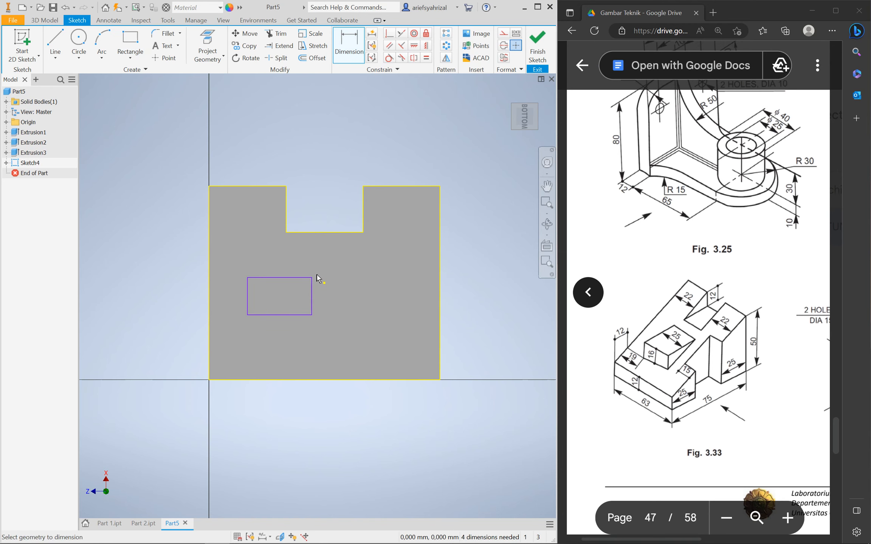
pyautogui.click(311, 296)
pyautogui.click(354, 298)
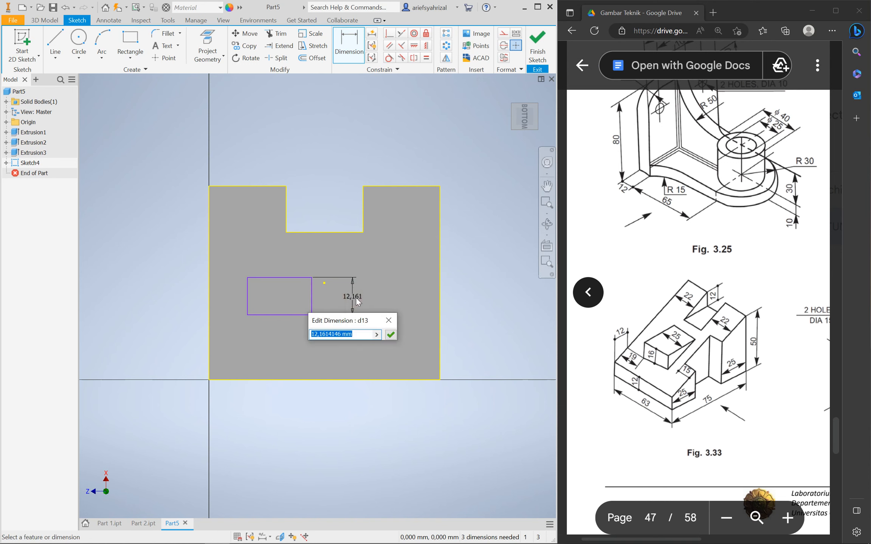
pyautogui.write('25')
pyautogui.press('Return')
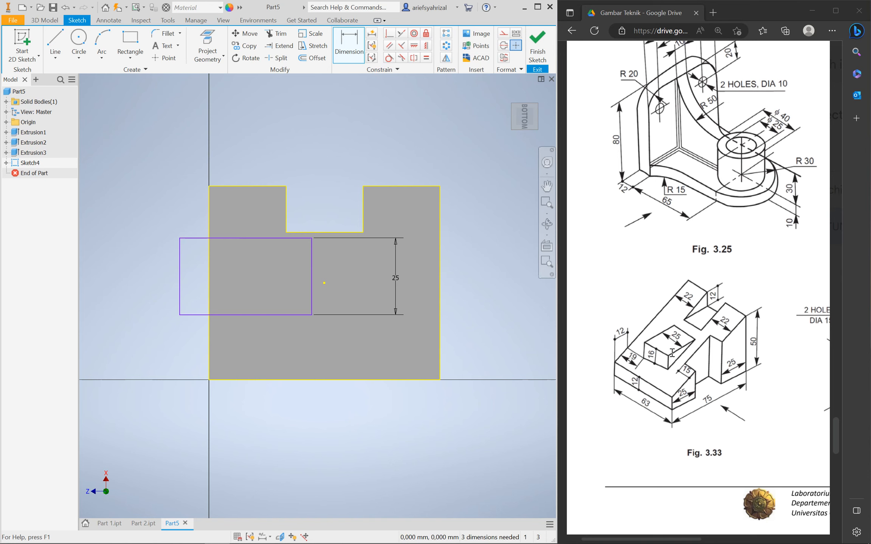
# Dimension the rectangle's width to 30, then change it to 35
pyautogui.click(283, 318)
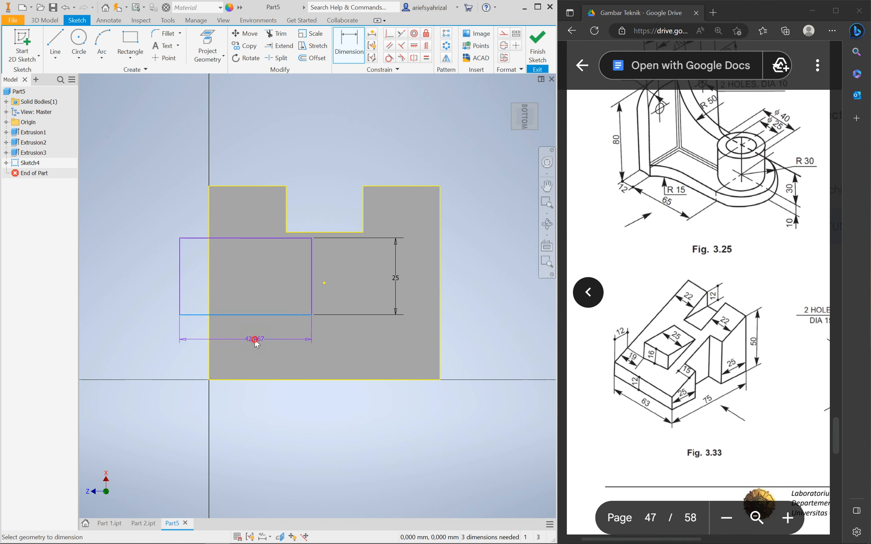
pyautogui.click(254, 339)
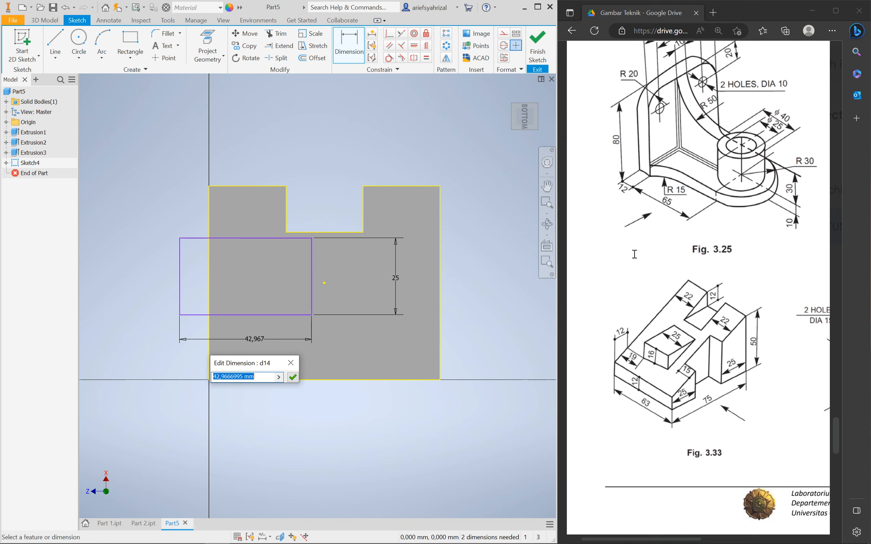
pyautogui.write('30')
pyautogui.press('Return')
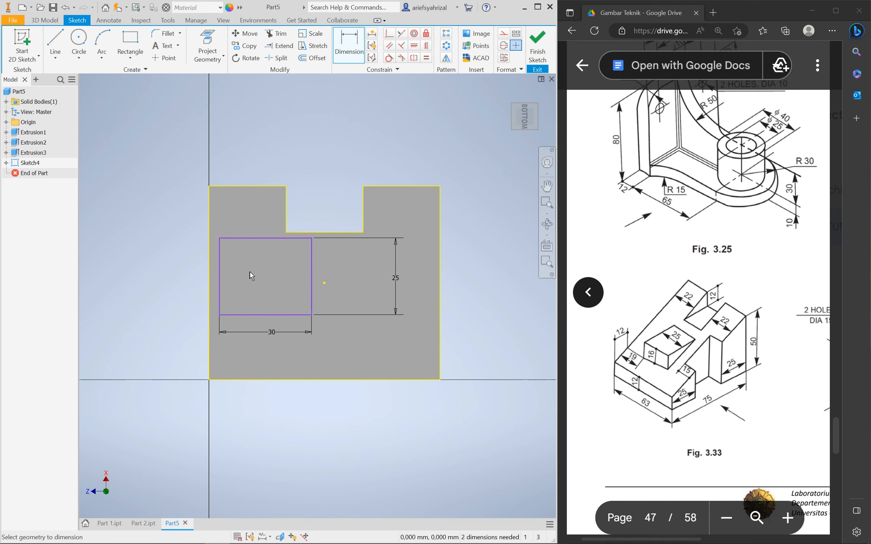
pyautogui.doubleClick(272, 333)
pyautogui.write('35')
pyautogui.press('Return')
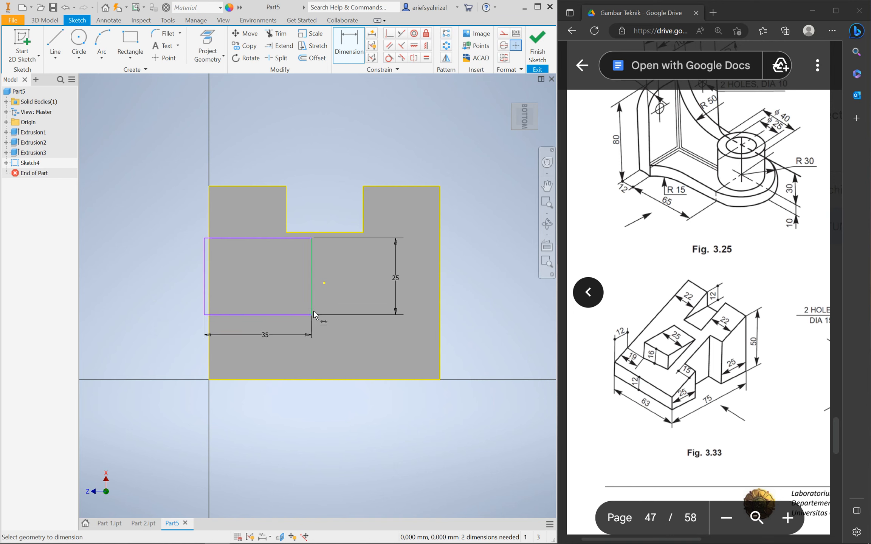
# Drag the rectangle right and lower on the face
pyautogui.click(310, 283)
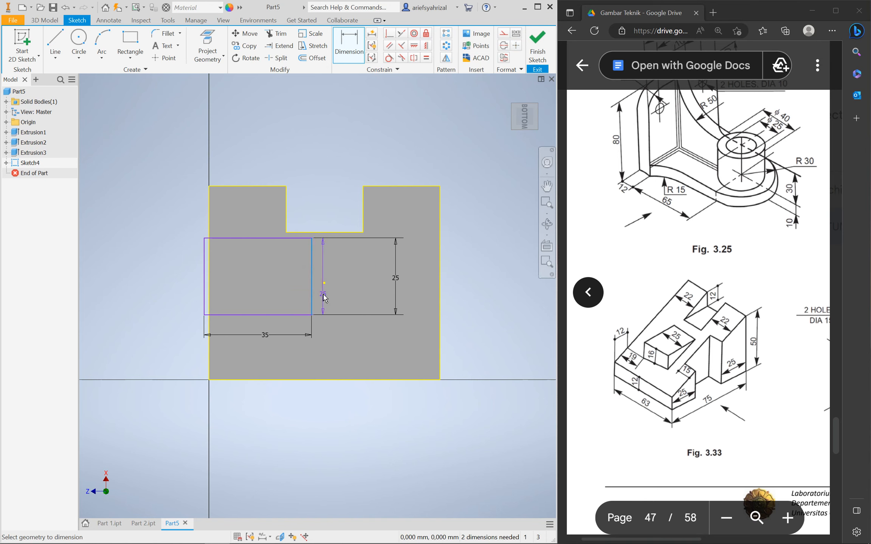
pyautogui.press('Escape')
pyautogui.moveTo(311, 271); pyautogui.dragTo(347, 314)
pyautogui.click(322, 157)
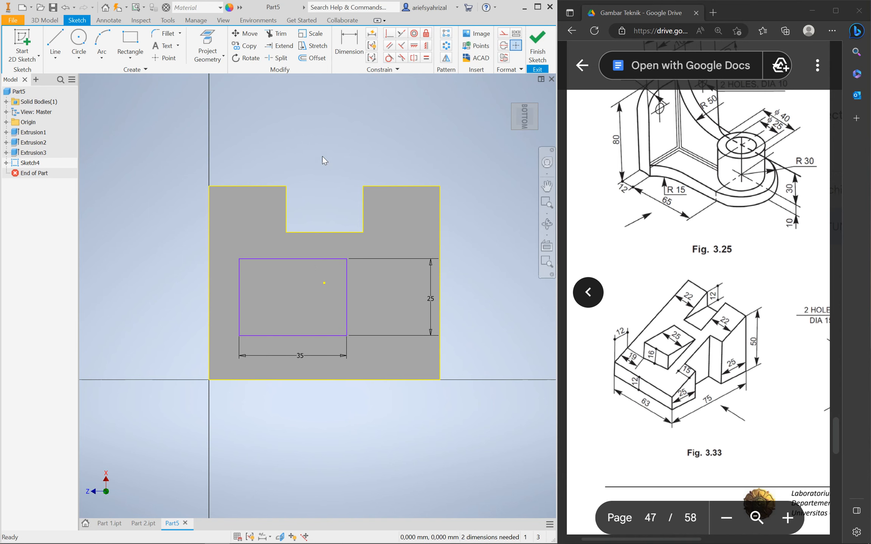
pyautogui.click(351, 38)
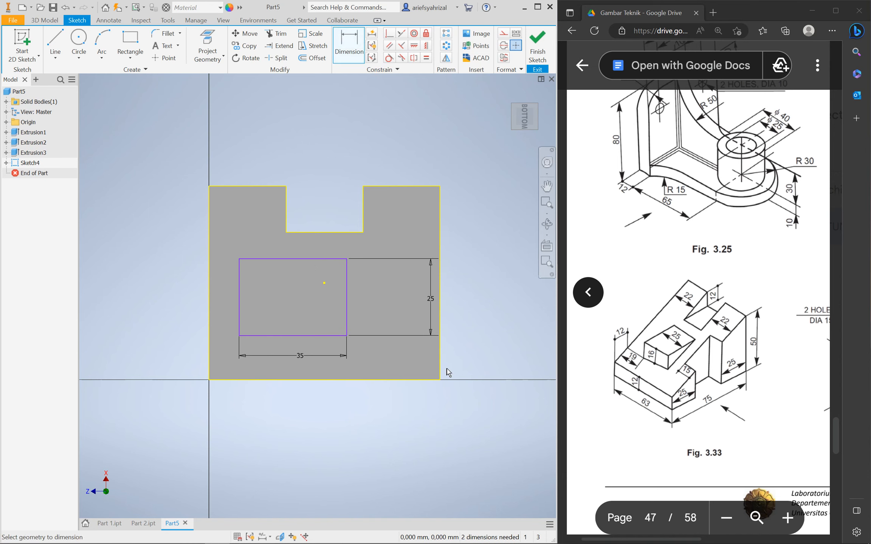
# Dimension the rectangle 19 above the part's bottom edge
pyautogui.click(281, 335)
pyautogui.click(255, 380)
pyautogui.click(177, 357)
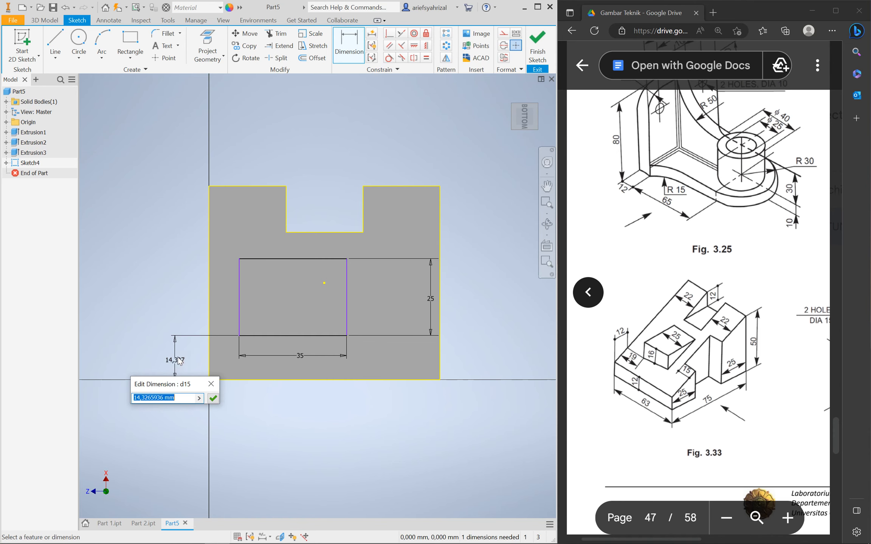
pyautogui.write('19')
pyautogui.press('Return')
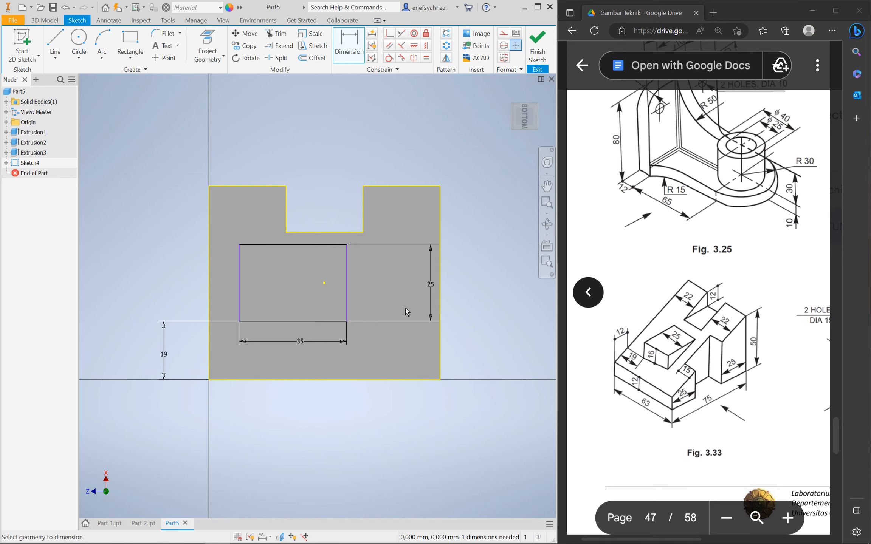
# Dimension the rectangle 12 from the part's left edge
pyautogui.click(301, 244)
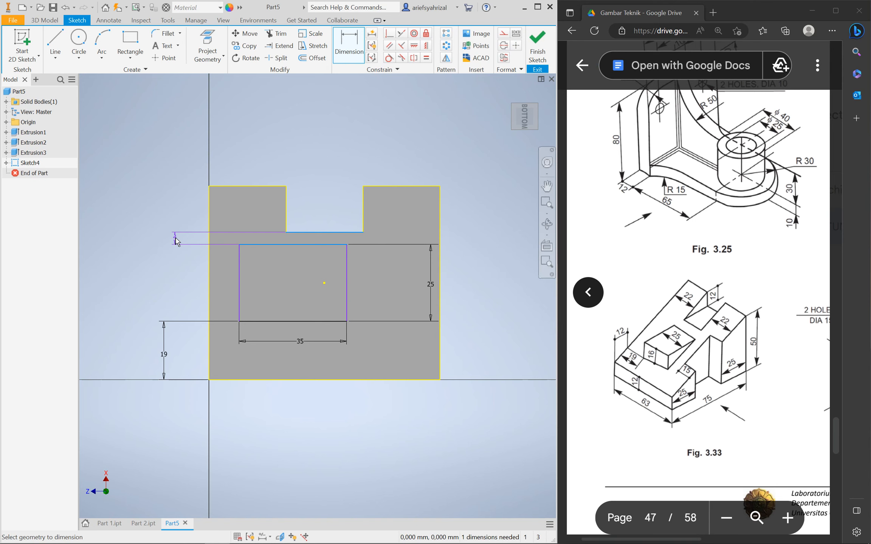
pyautogui.press('Escape')
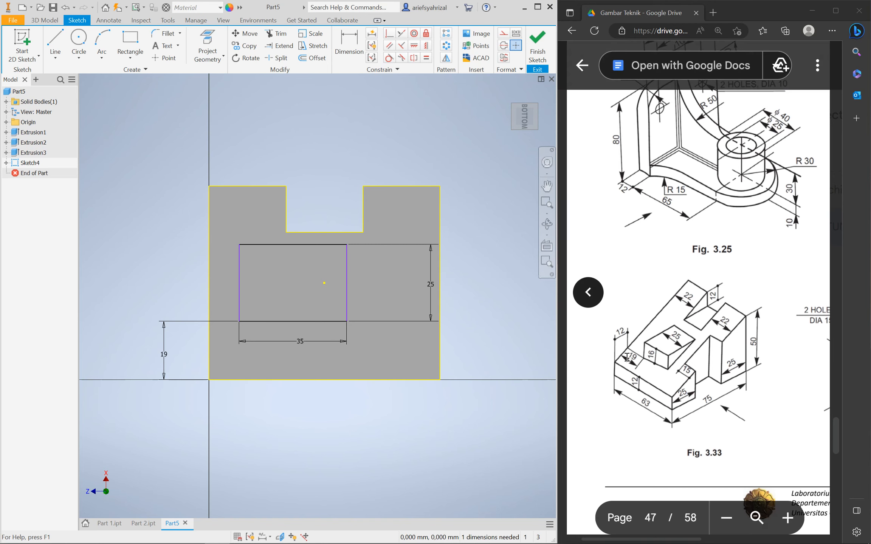
pyautogui.click(349, 45)
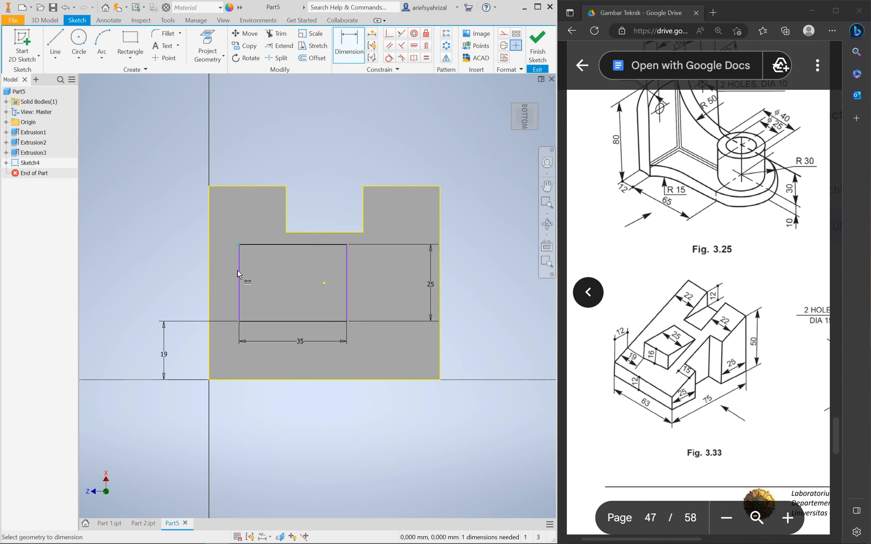
pyautogui.click(160, 256)
pyautogui.write('12')
pyautogui.press('Return')
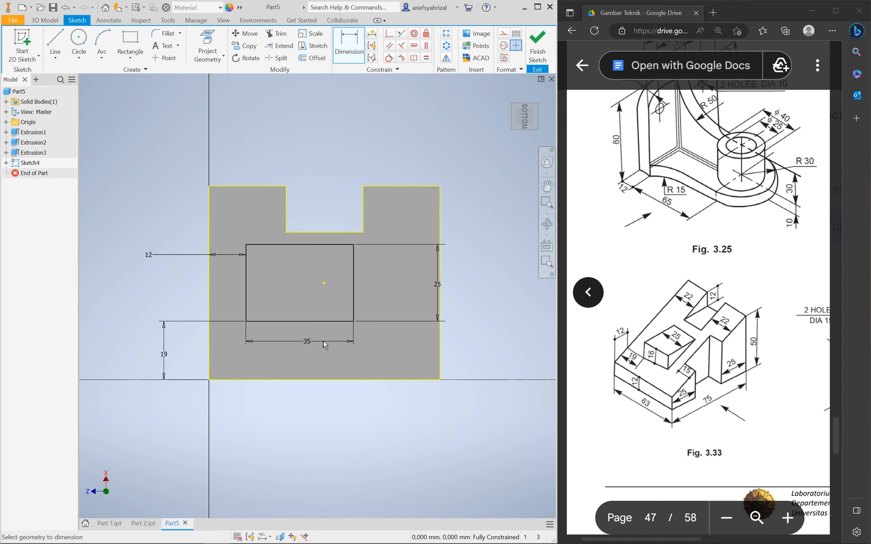
pyautogui.click(61, 21)
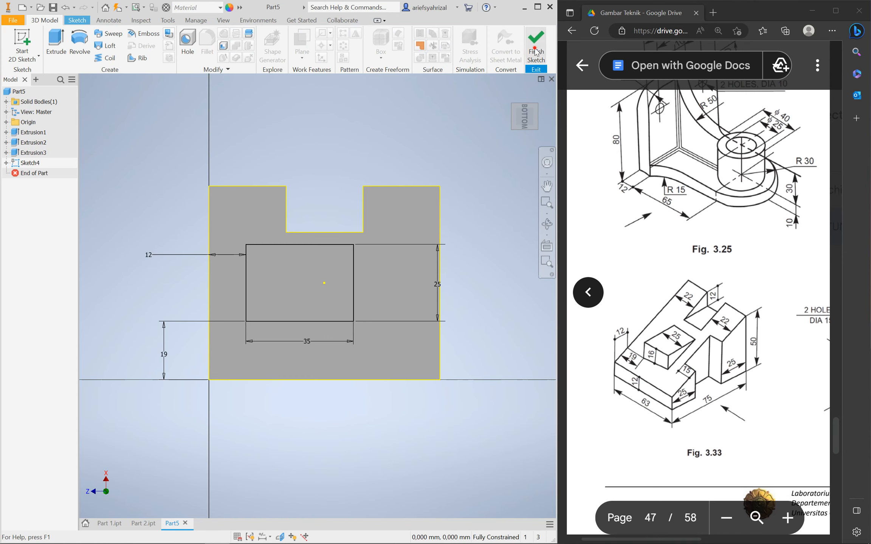
# Start extruding the 35 × 25 rectangle as a Join, trying an extrude-to-face extent
pyautogui.click(57, 48)
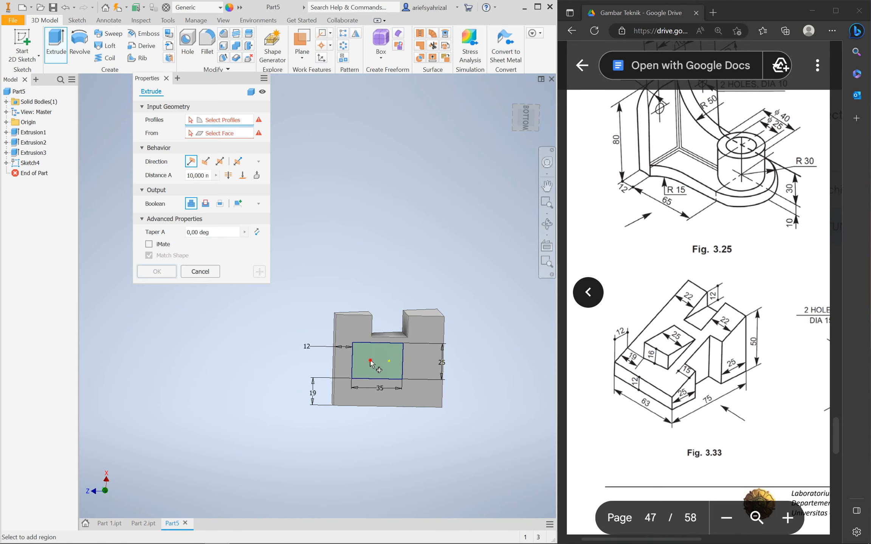
pyautogui.keyDown('shift'); pyautogui.moveTo(391, 292); pyautogui.dragTo(377, 363, button='middle'); pyautogui.keyUp('shift')
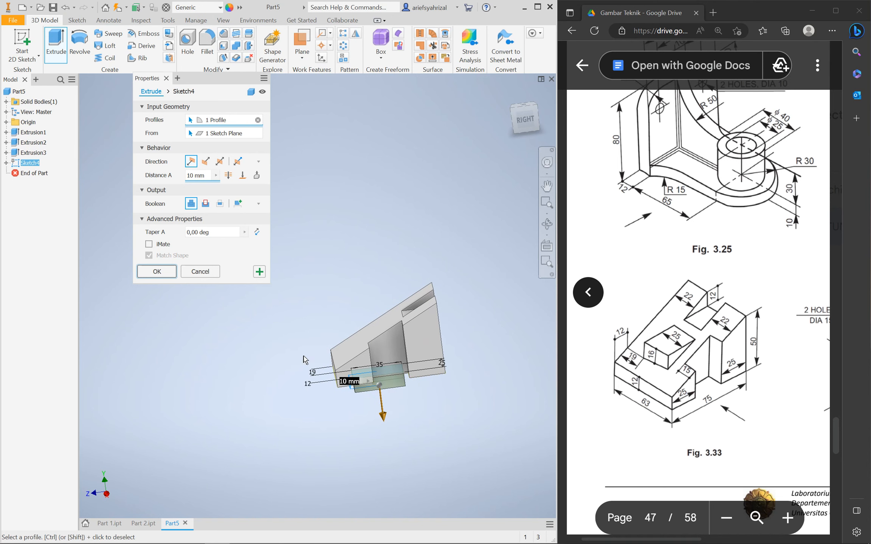
pyautogui.moveTo(383, 419); pyautogui.dragTo(376, 356)
pyautogui.keyDown('shift'); pyautogui.moveTo(418, 414); pyautogui.dragTo(315, 299, button='middle'); pyautogui.keyUp('shift')
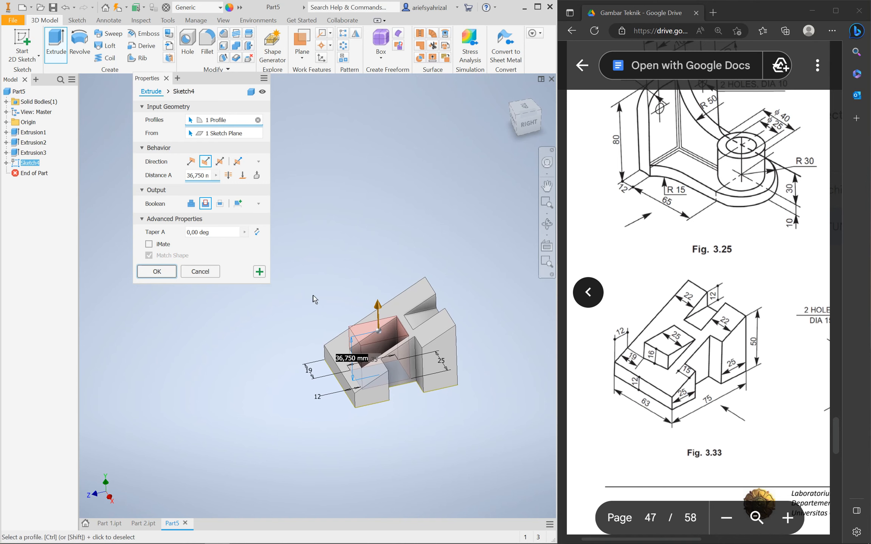
pyautogui.click(192, 205)
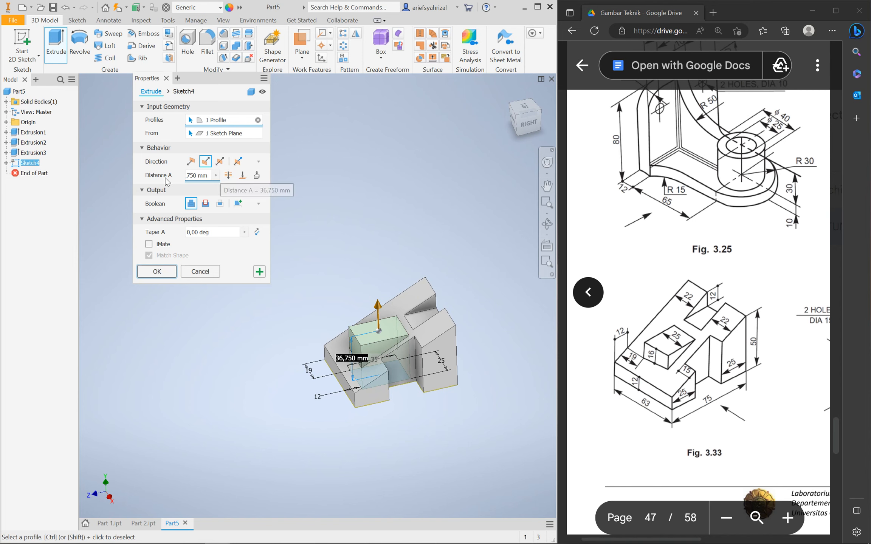
pyautogui.click(242, 176)
pyautogui.click(402, 308)
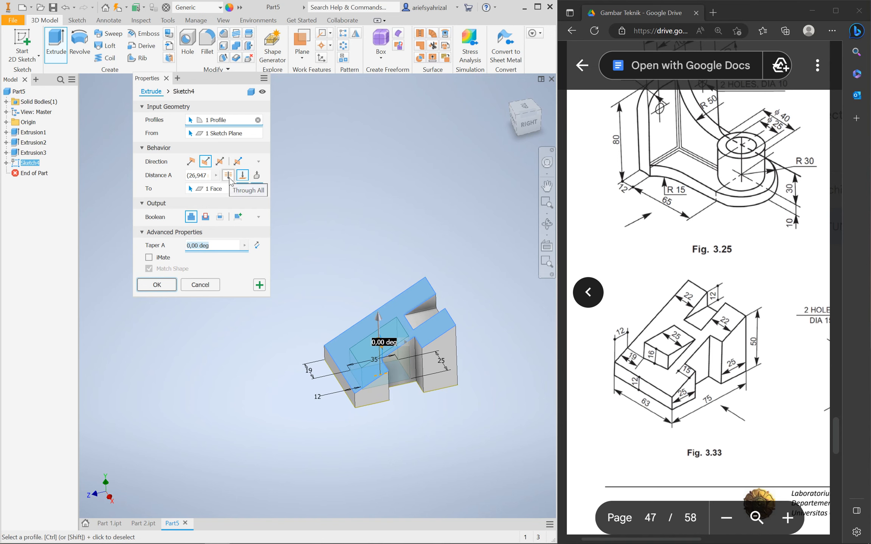
# Return to a fixed distance of about 35 mm and confirm the joined block
pyautogui.press('F2')
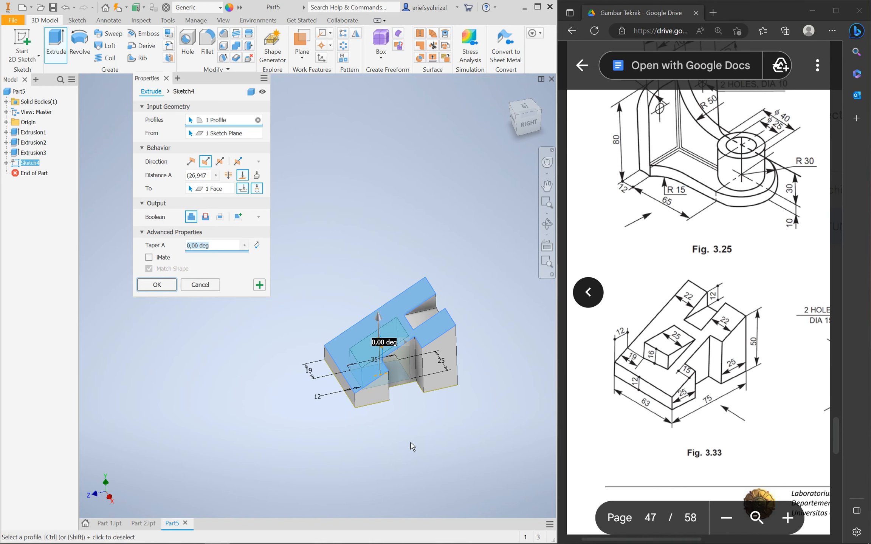
pyautogui.moveTo(411, 445); pyautogui.dragTo(397, 416)
pyautogui.keyDown('shift'); pyautogui.moveTo(397, 415); pyautogui.dragTo(394, 425, button='middle'); pyautogui.keyUp('shift')
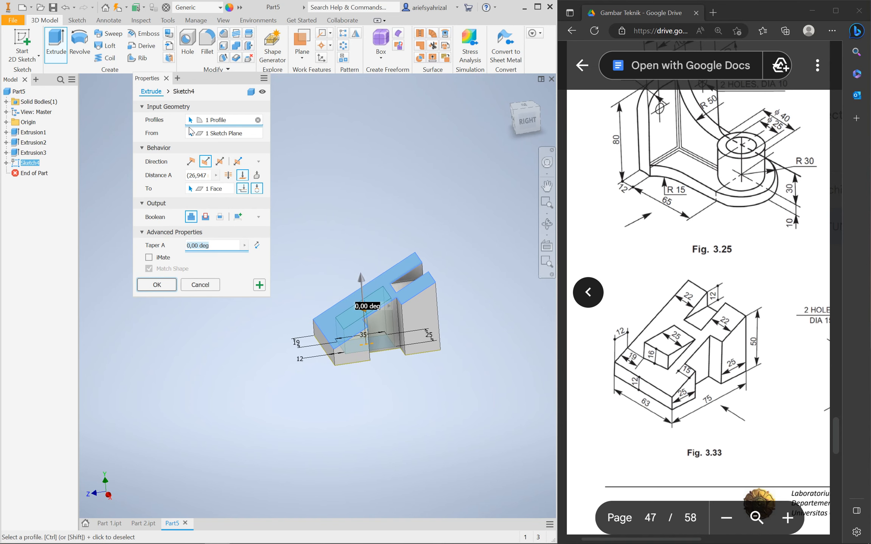
pyautogui.click(242, 176)
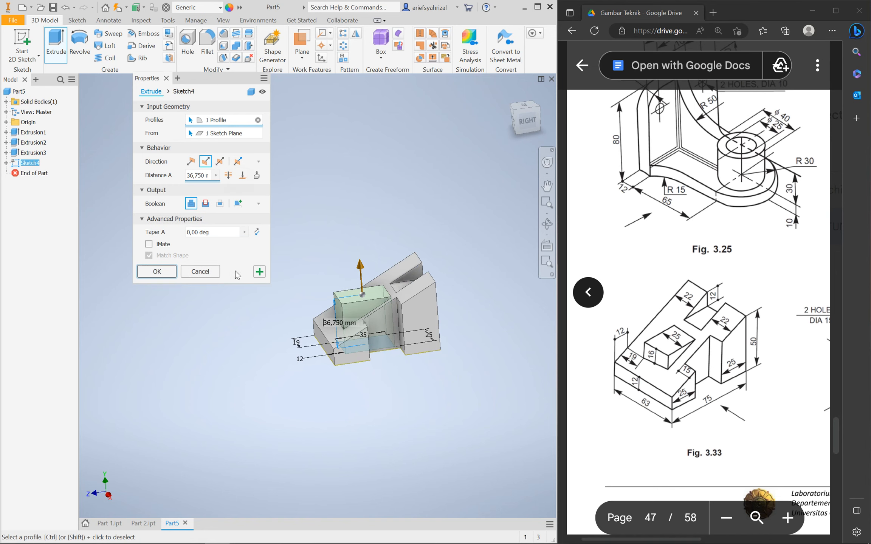
pyautogui.keyDown('shift'); pyautogui.moveTo(382, 334); pyautogui.dragTo(368, 309, button='middle'); pyautogui.keyUp('shift')
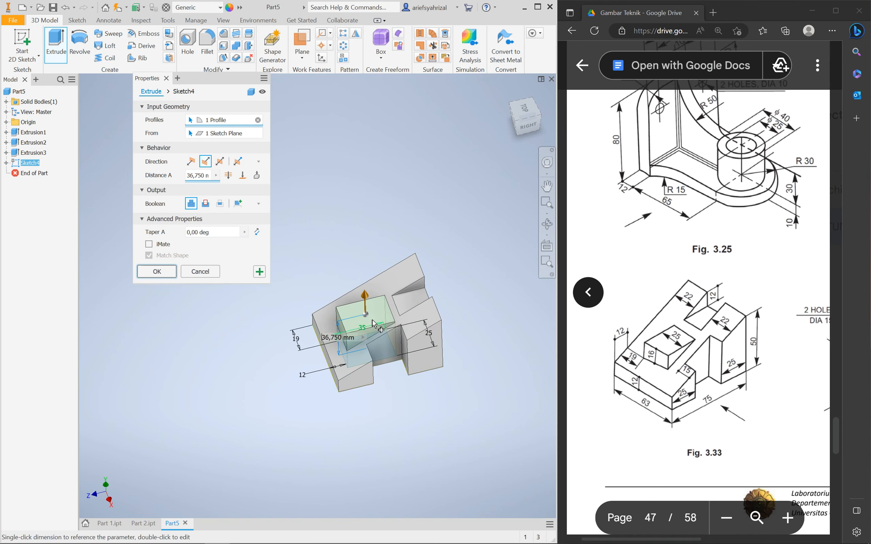
pyautogui.moveTo(366, 298); pyautogui.dragTo(364, 305)
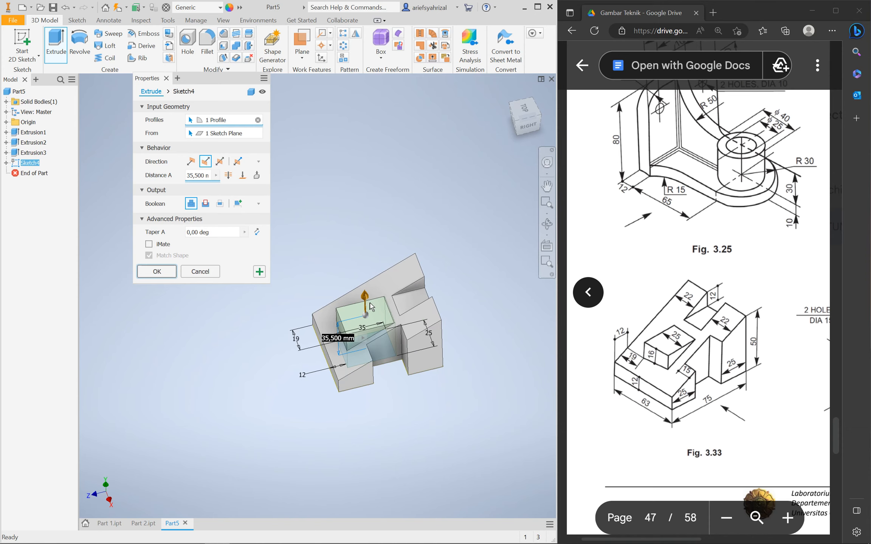
pyautogui.scroll(4, 388, 330)
pyautogui.keyDown('shift'); pyautogui.moveTo(398, 355); pyautogui.dragTo(432, 359, button='middle'); pyautogui.keyUp('shift')
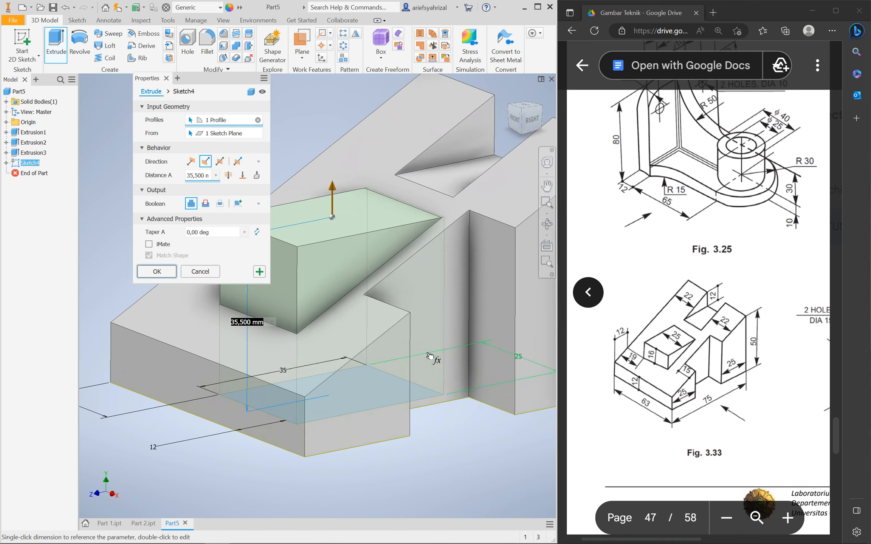
pyautogui.scroll(-3, 454, 367)
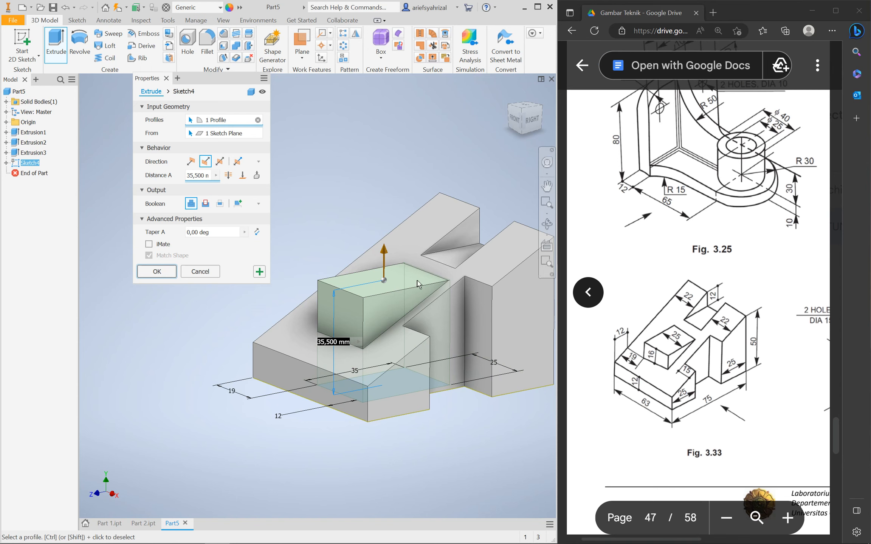
pyautogui.moveTo(384, 249); pyautogui.dragTo(382, 252)
pyautogui.click(156, 271)
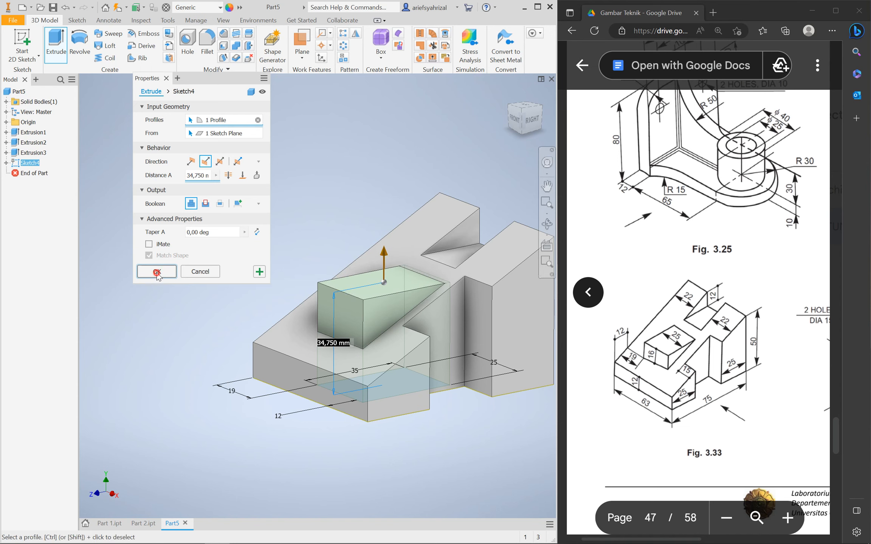
pyautogui.keyDown('shift'); pyautogui.moveTo(354, 408); pyautogui.dragTo(356, 352, button='middle'); pyautogui.keyUp('shift')
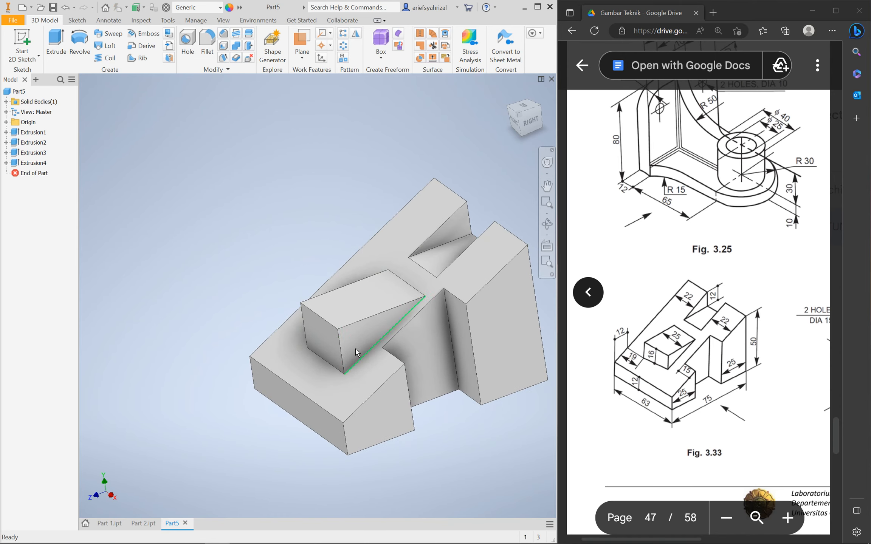
pyautogui.click(144, 21)
pyautogui.click(16, 42)
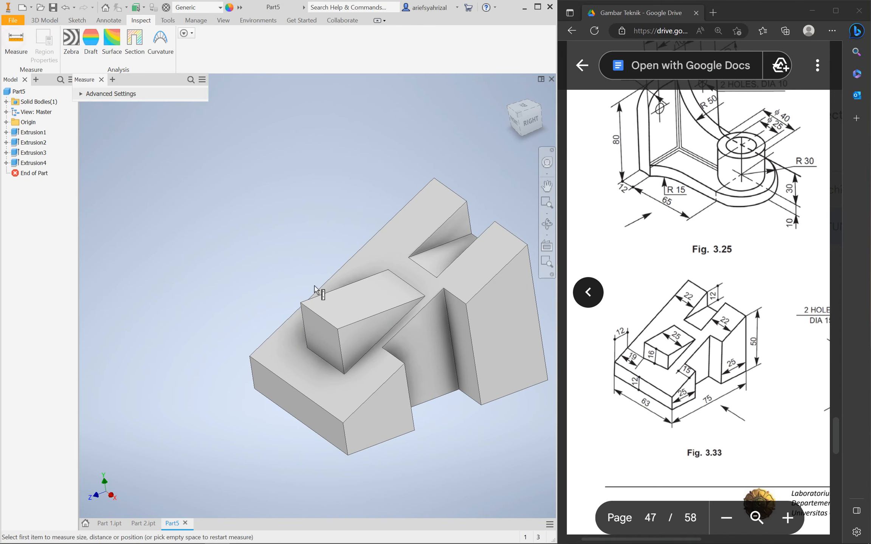
pyautogui.click(340, 353)
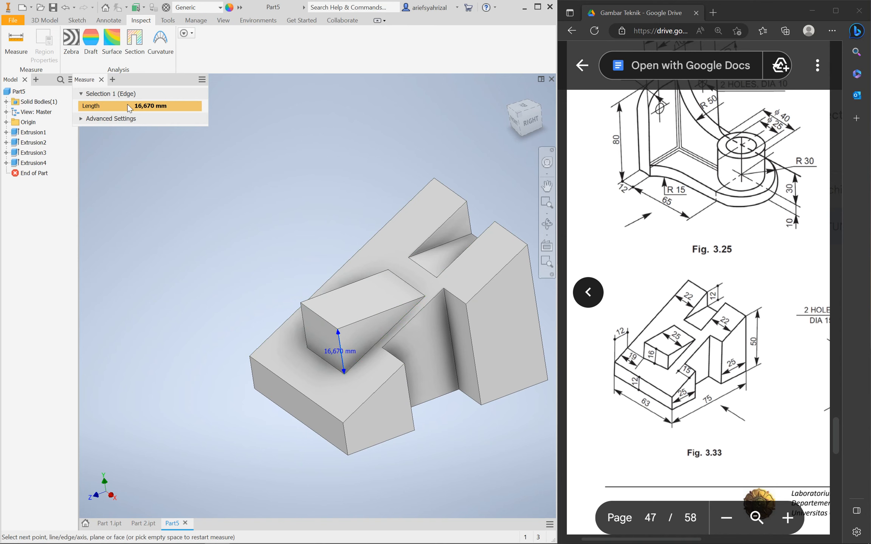
pyautogui.press('Escape')
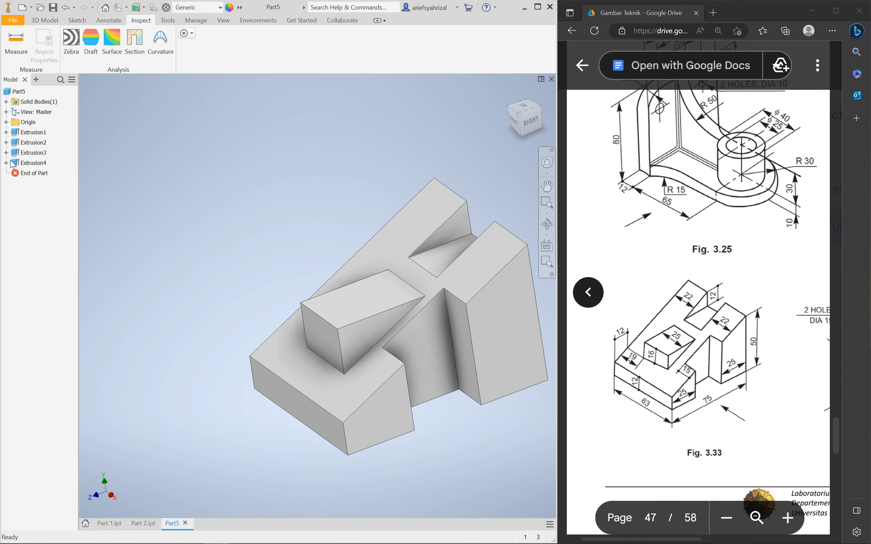
pyautogui.click(30, 164)
pyautogui.press('Delete')
pyautogui.click(123, 127)
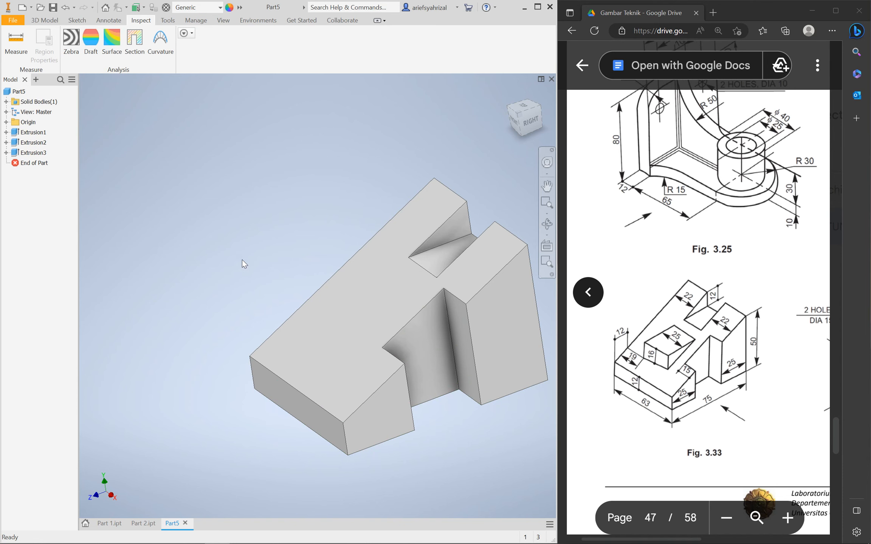
# Start a sketch on the YZ origin plane, sliced and viewed face-on
pyautogui.click(5, 122)
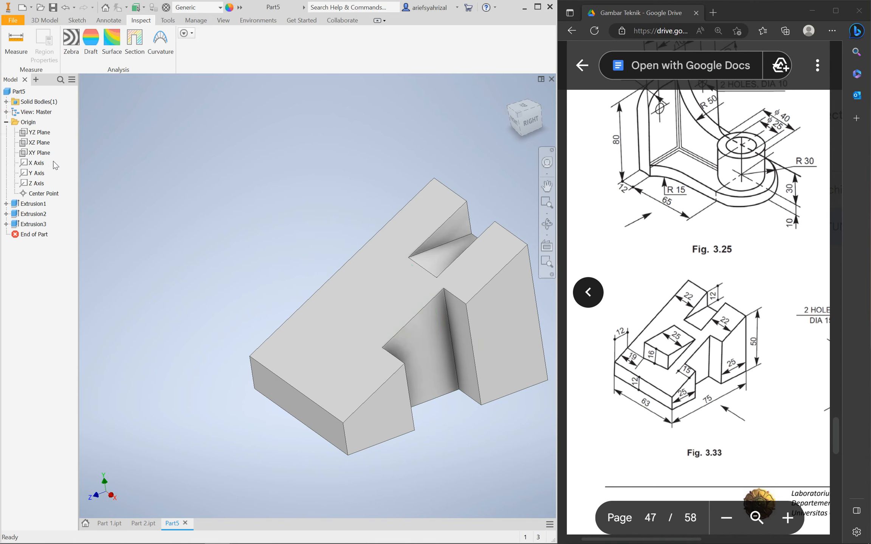
pyautogui.click(40, 133)
pyautogui.keyDown('shift'); pyautogui.moveTo(255, 363); pyautogui.dragTo(235, 359, button='middle'); pyautogui.keyUp('shift')
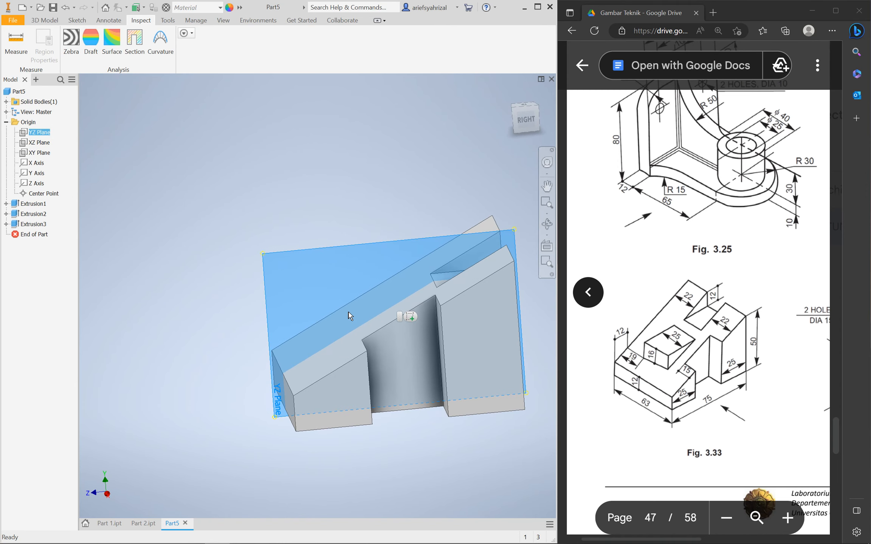
pyautogui.click(410, 316)
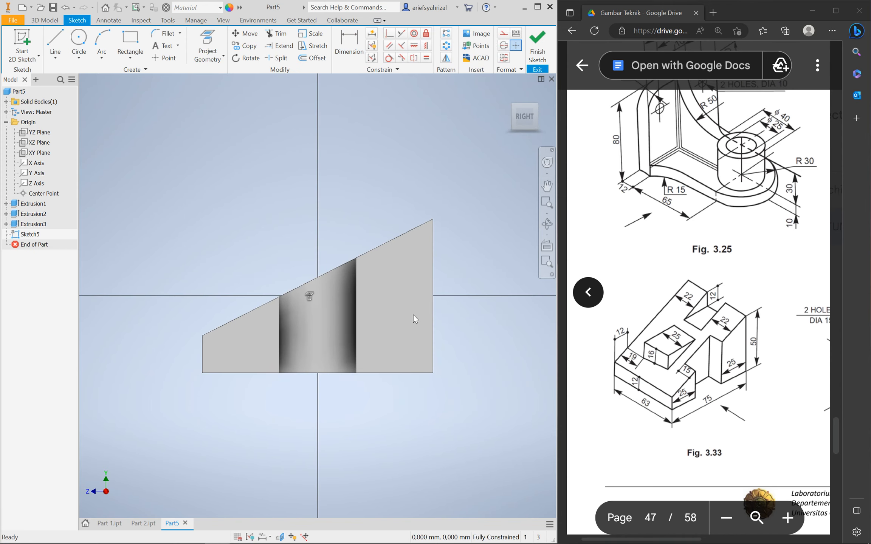
pyautogui.keyDown('shift'); pyautogui.moveTo(264, 330); pyautogui.dragTo(299, 358, button='middle'); pyautogui.keyUp('shift')
pyautogui.press('F7')
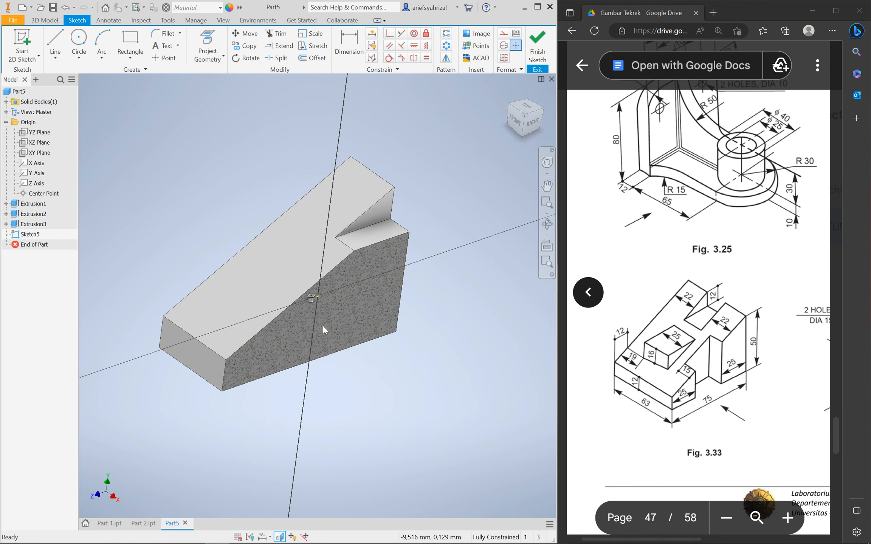
pyautogui.click(528, 122)
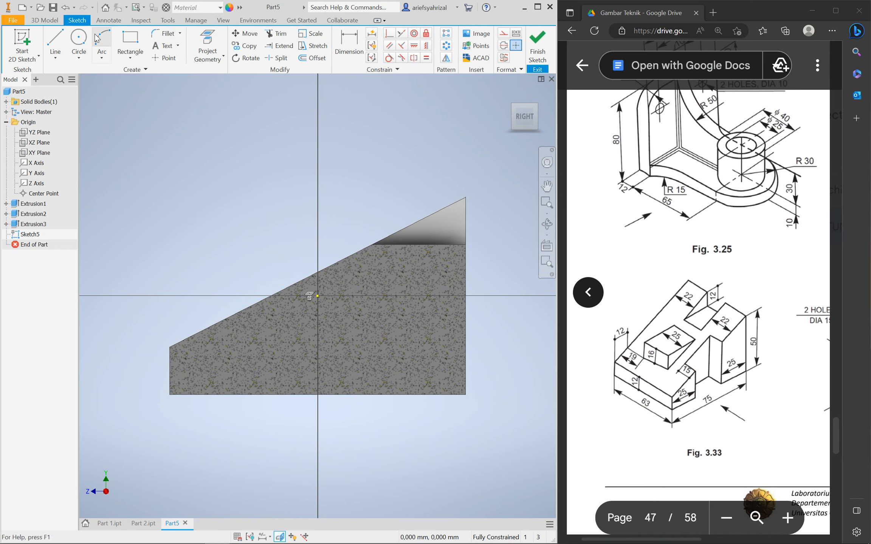
# Project the slanted edge into the sketch as reference geometry
pyautogui.click(216, 45)
pyautogui.click(505, 35)
pyautogui.click(395, 338)
pyautogui.click(502, 35)
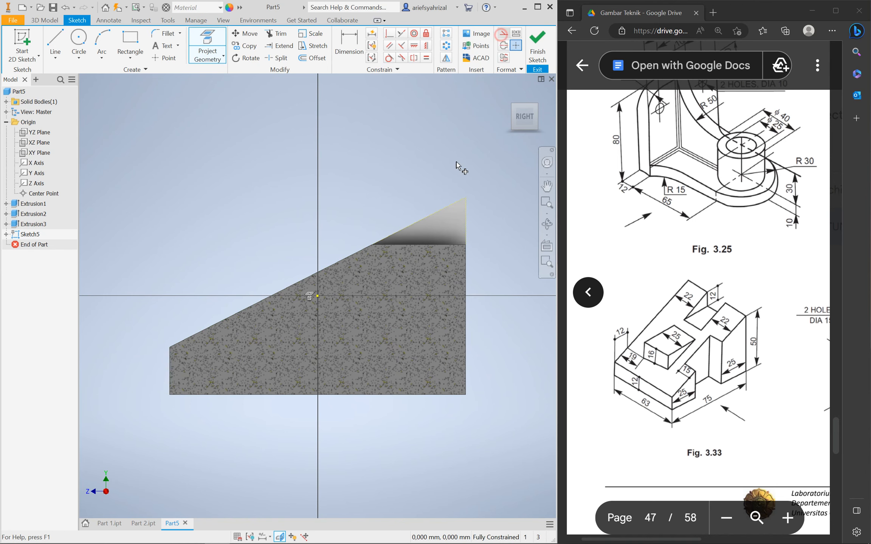
pyautogui.click(190, 90)
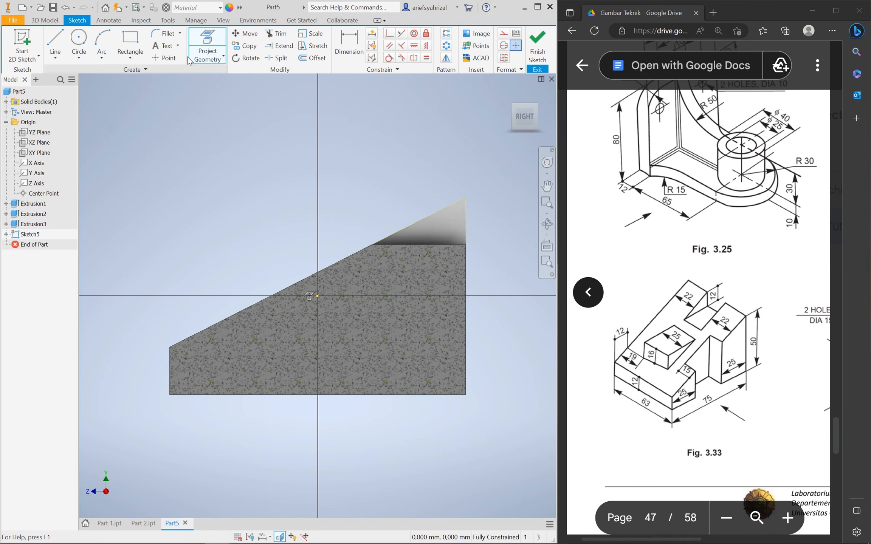
pyautogui.click(206, 49)
pyautogui.click(261, 303)
# Draw a 16 mm upright line from the slope, closed back onto the slanted edge
pyautogui.click(55, 41)
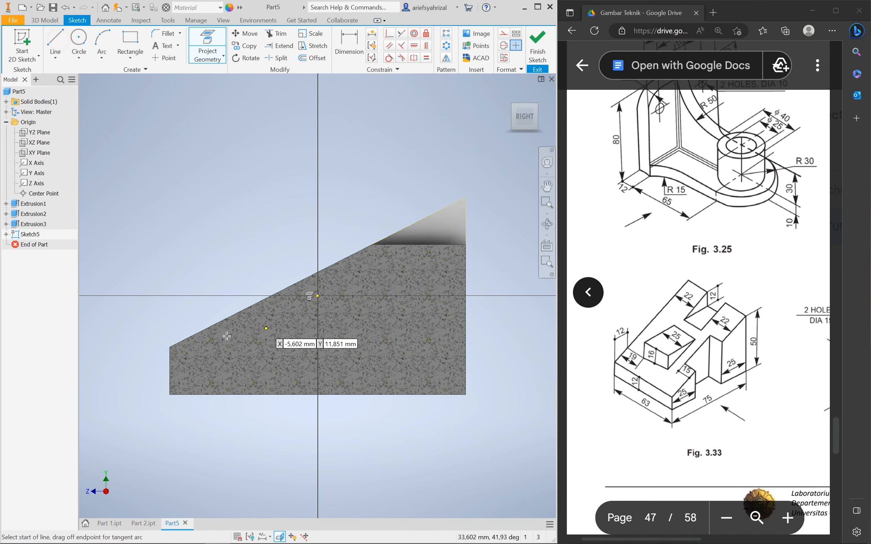
pyautogui.click(222, 320)
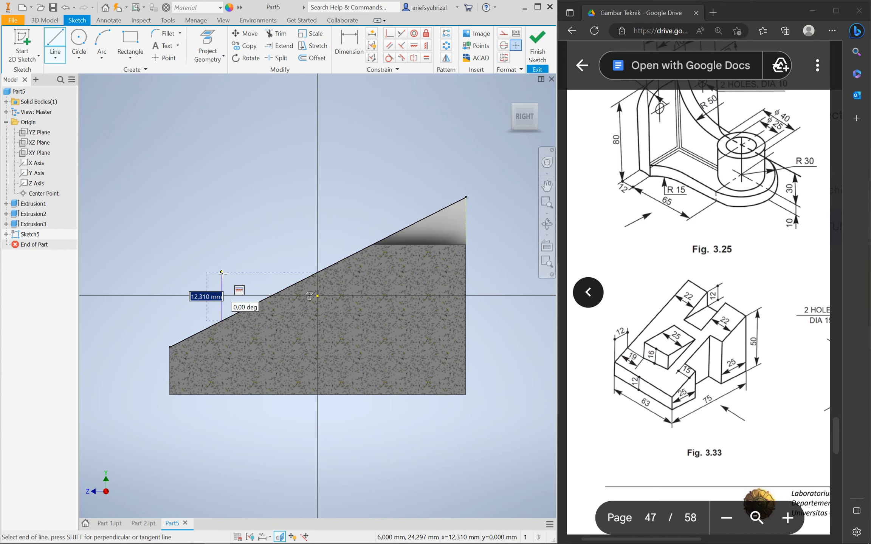
pyautogui.write('16')
pyautogui.press('Return')
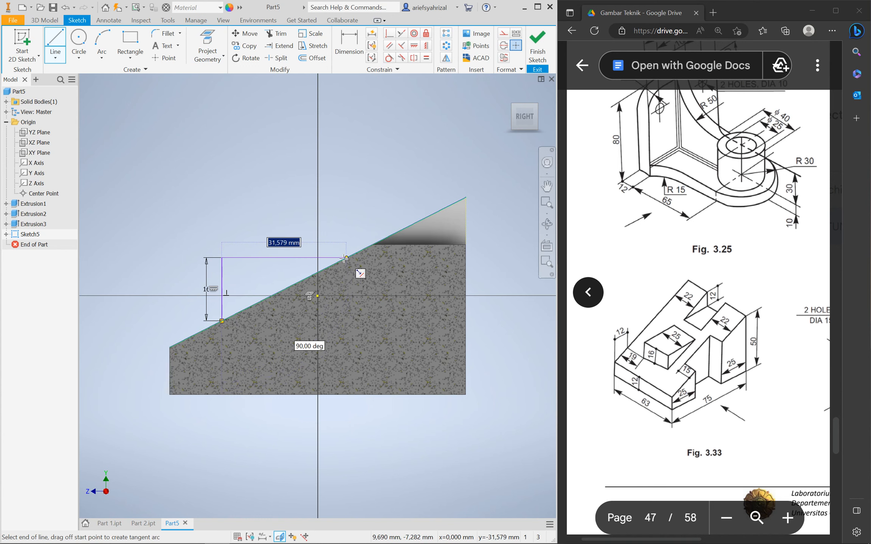
pyautogui.doubleClick(346, 258)
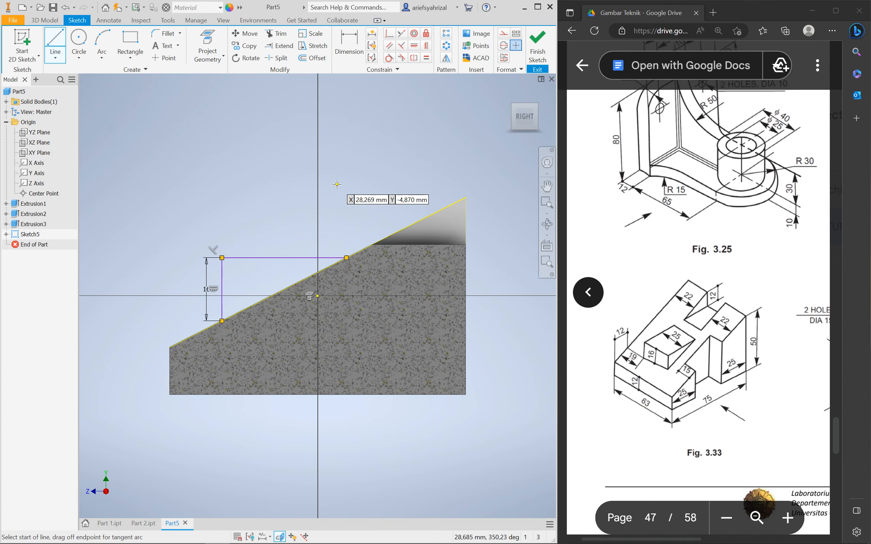
# Dimension the upright line 12 mm from the part's left end
pyautogui.click(344, 47)
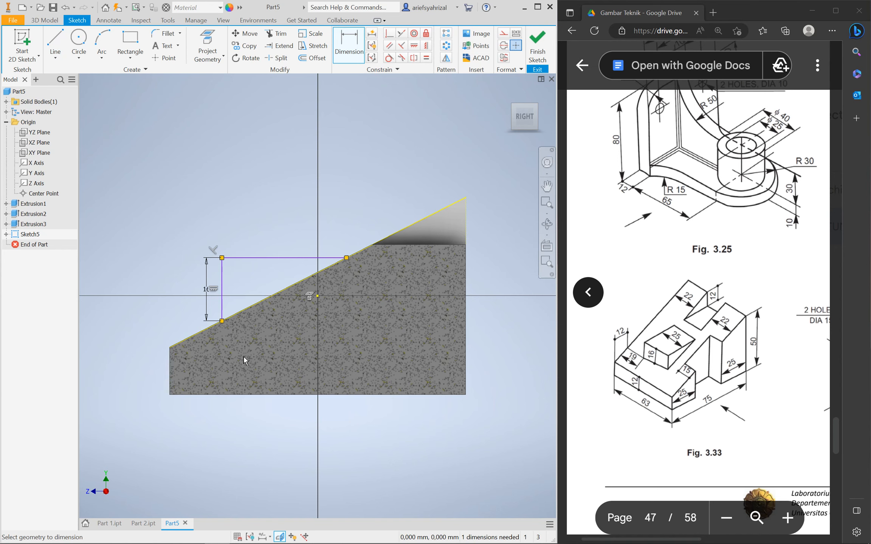
pyautogui.click(352, 39)
pyautogui.click(221, 282)
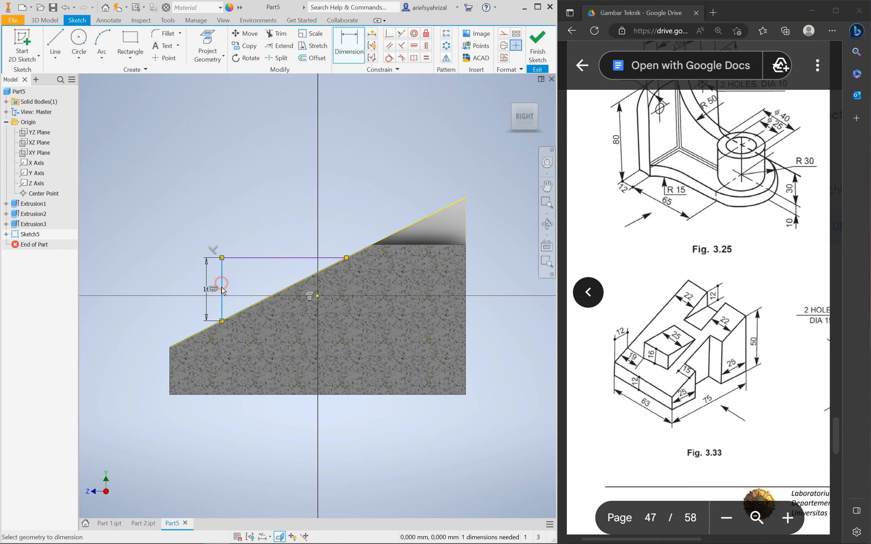
pyautogui.click(169, 381)
pyautogui.click(178, 223)
pyautogui.write('12')
pyautogui.press('Return')
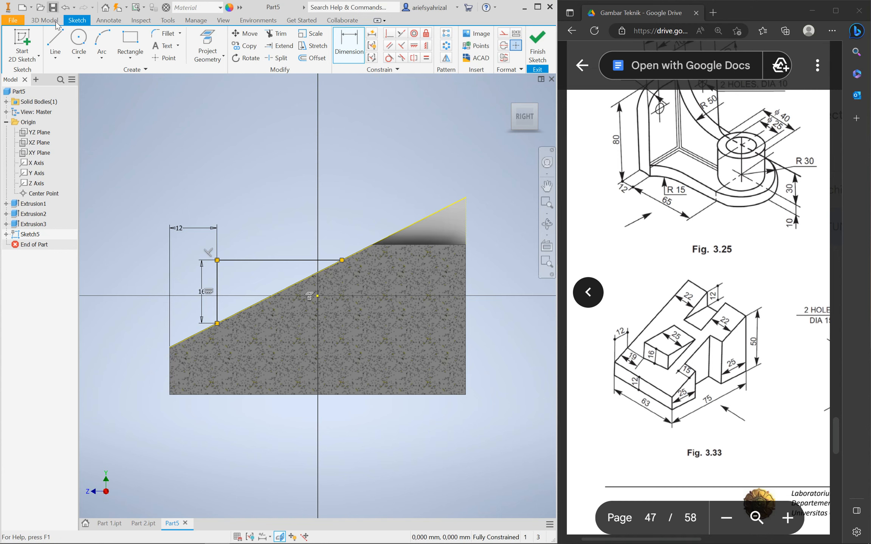
pyautogui.click(44, 20)
pyautogui.click(56, 56)
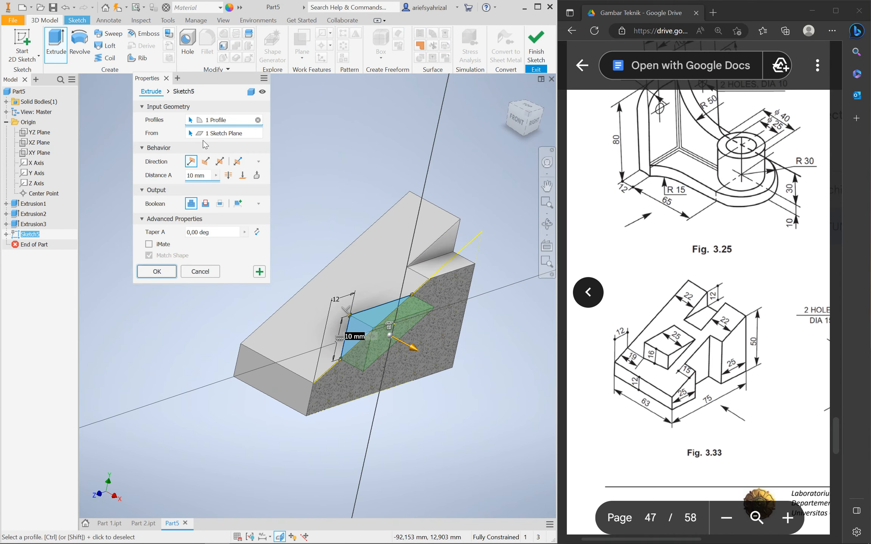
# Extrude the Sketch5 profile symmetrically with distance 25 to form the raised wedge block
pyautogui.click(219, 164)
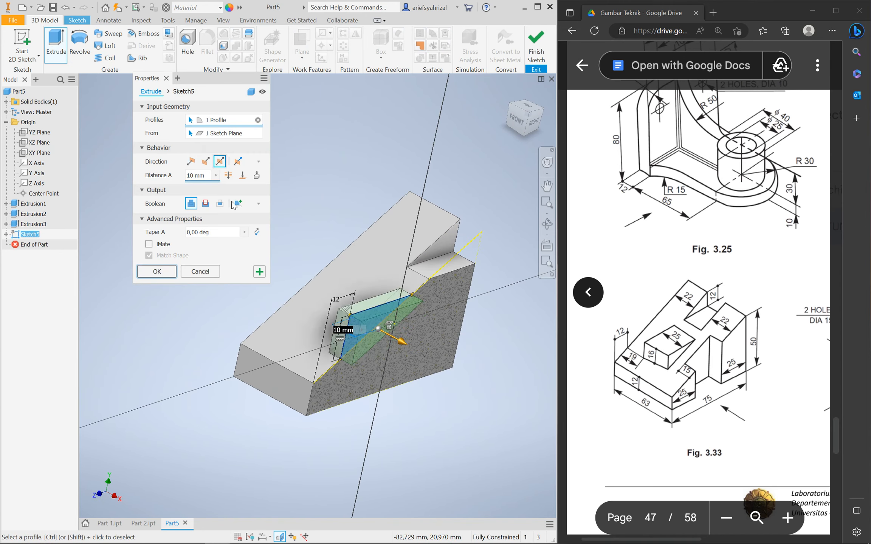
pyautogui.click(209, 176)
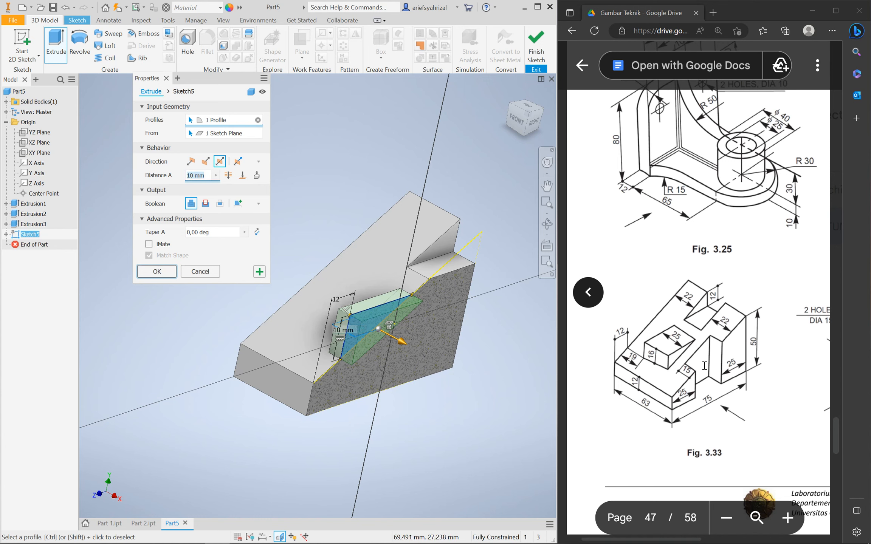
pyautogui.write('25')
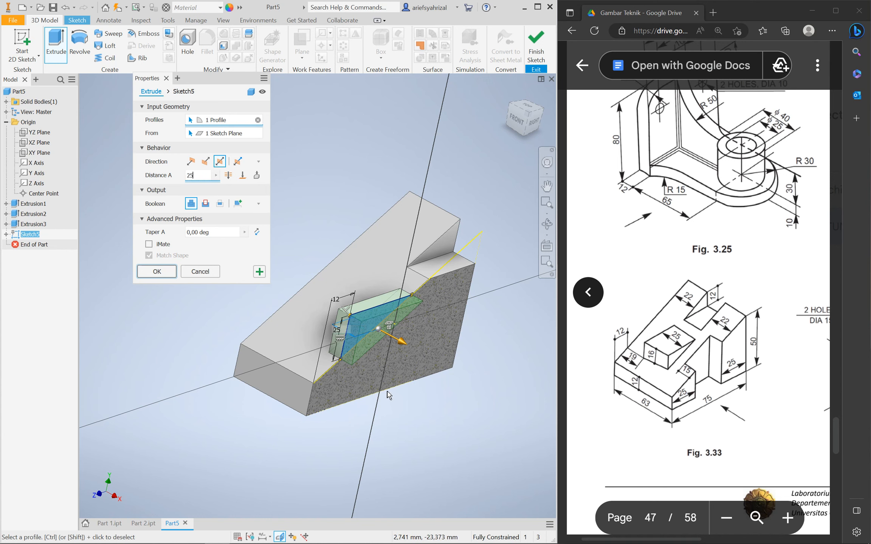
pyautogui.click(156, 271)
pyautogui.keyDown('shift'); pyautogui.moveTo(311, 411); pyautogui.dragTo(269, 411, button='middle'); pyautogui.keyUp('shift')
pyautogui.click(16, 42)
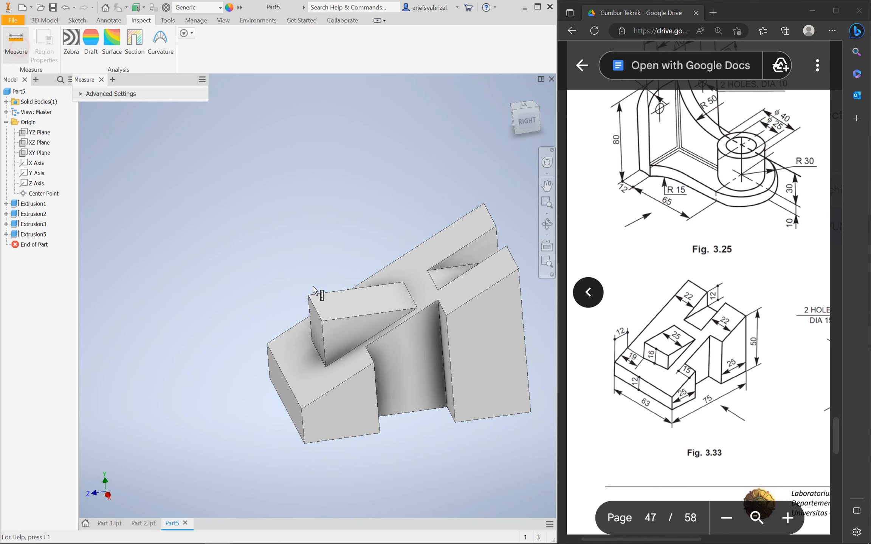
pyautogui.click(324, 346)
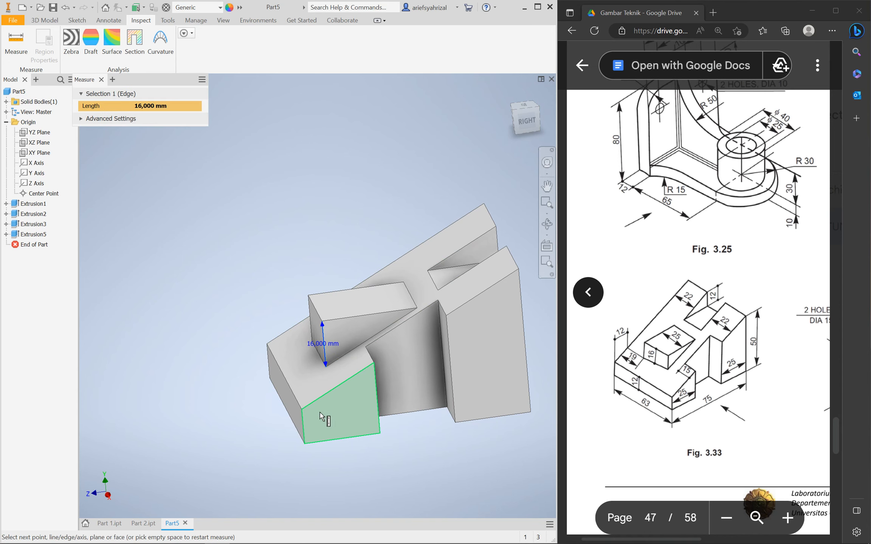
pyautogui.click(315, 324)
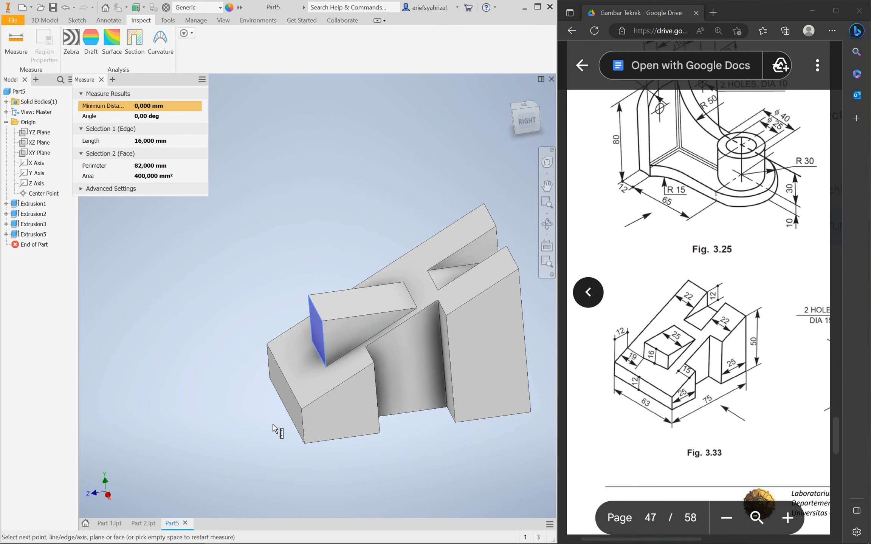
pyautogui.click(280, 395)
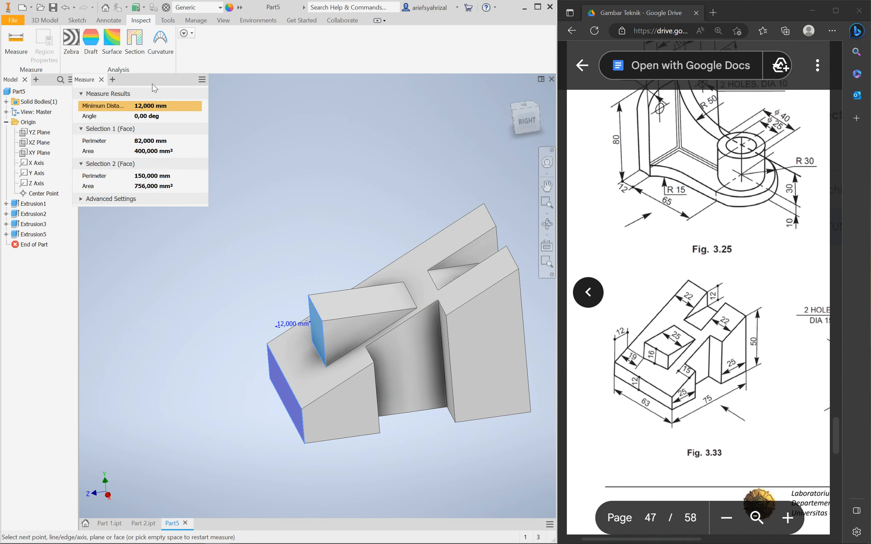
pyautogui.click(102, 80)
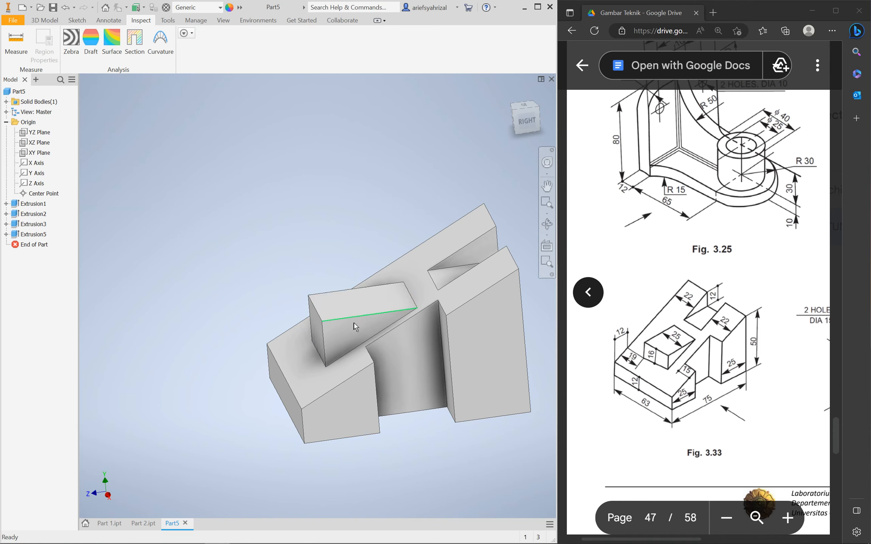
pyautogui.keyDown('shift'); pyautogui.moveTo(284, 279); pyautogui.dragTo(255, 299, button='middle'); pyautogui.keyUp('shift')
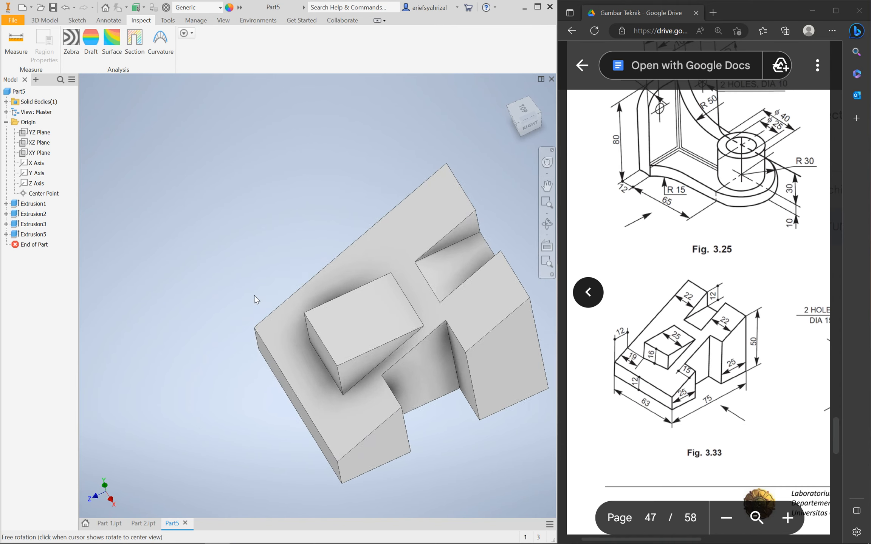
pyautogui.scroll(-5, 261, 295)
pyautogui.scroll(3, 272, 310)
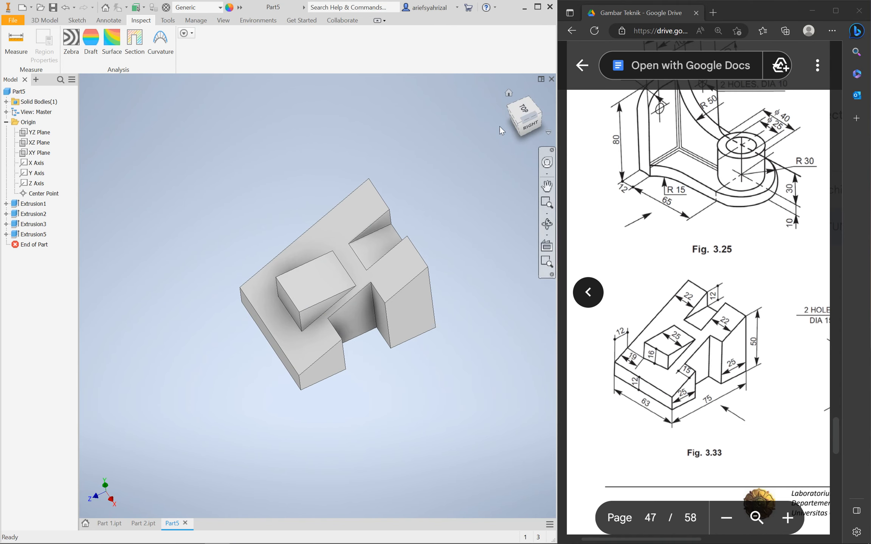
pyautogui.click(518, 126)
pyautogui.keyDown('shift'); pyautogui.moveTo(416, 303); pyautogui.dragTo(468, 172, button='middle'); pyautogui.keyUp('shift')
pyautogui.click(524, 113)
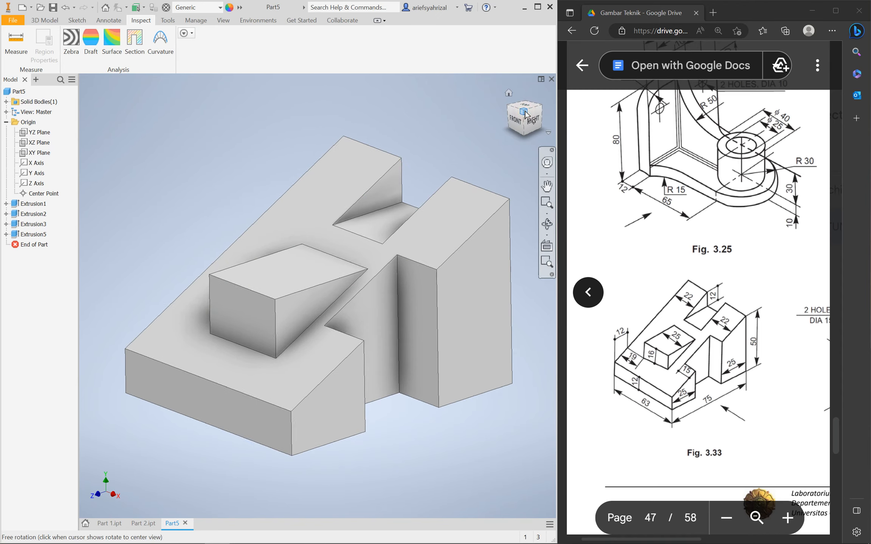
pyautogui.scroll(-5, 324, 305)
pyautogui.scroll(3, 324, 306)
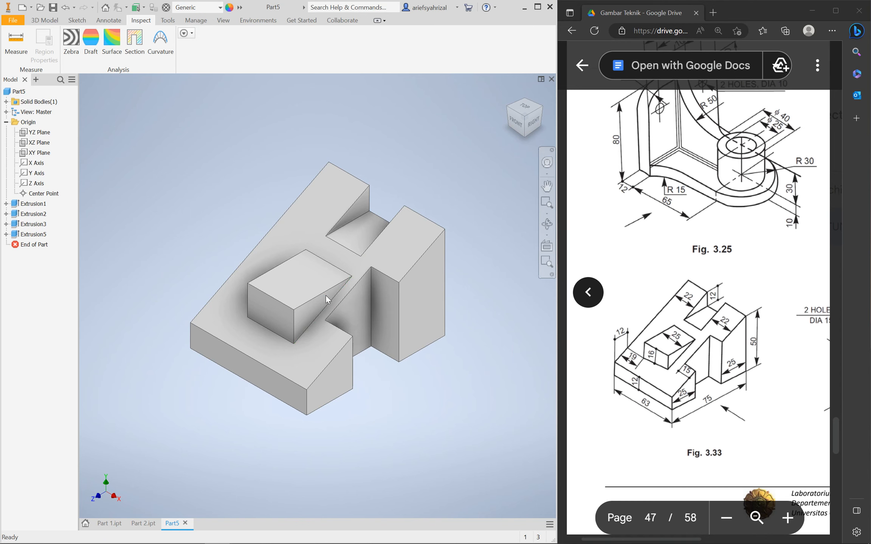
pyautogui.hotkey('ctrl', 's')
# Save as Part 3.ipt, bring Fig. 3.34 into view, and open Create New File
pyautogui.write('Part ')
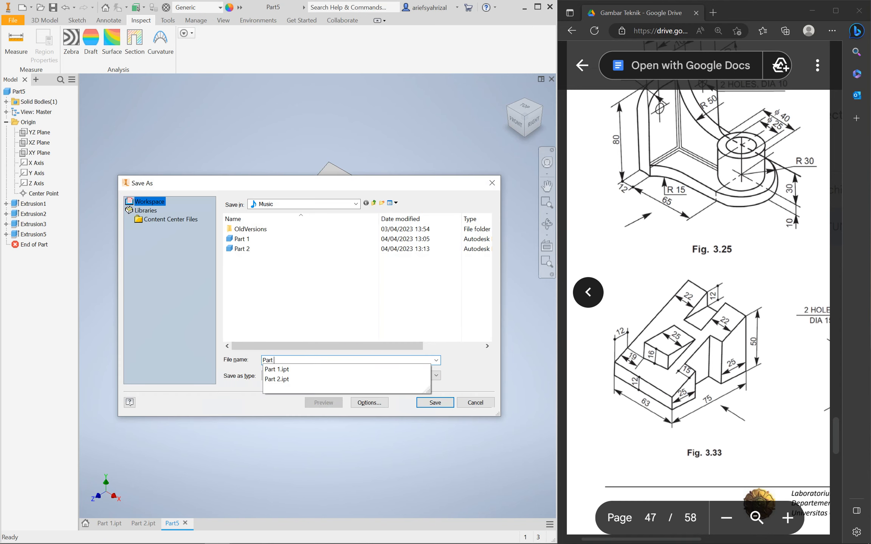
pyautogui.write('3')
pyautogui.press('Return')
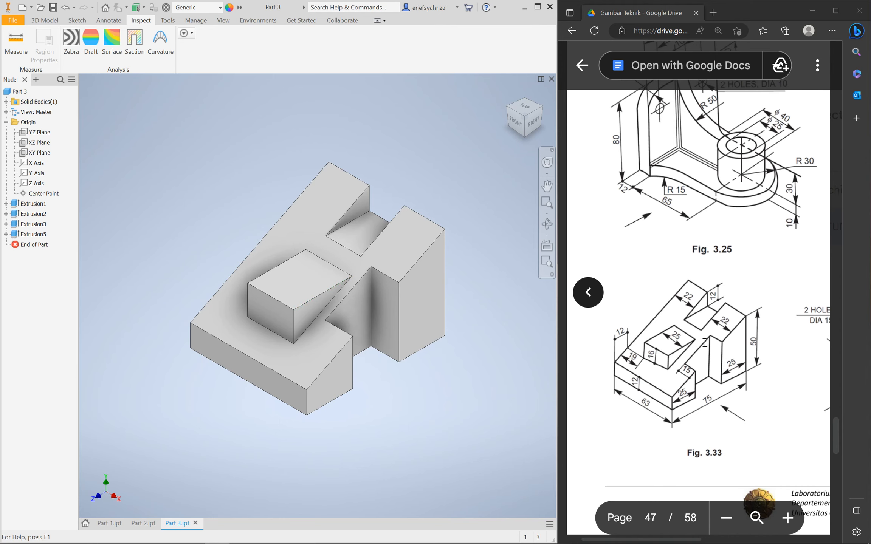
pyautogui.click(680, 361)
pyautogui.hscroll(5, 694, 363)
pyautogui.hscroll(10, 741, 371)
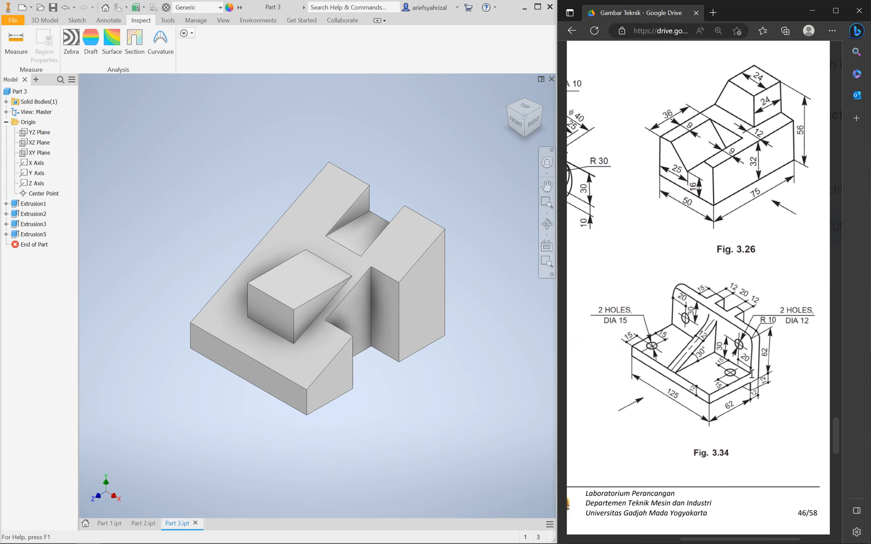
pyautogui.scroll(-2, 742, 388)
pyautogui.scroll(2, 743, 389)
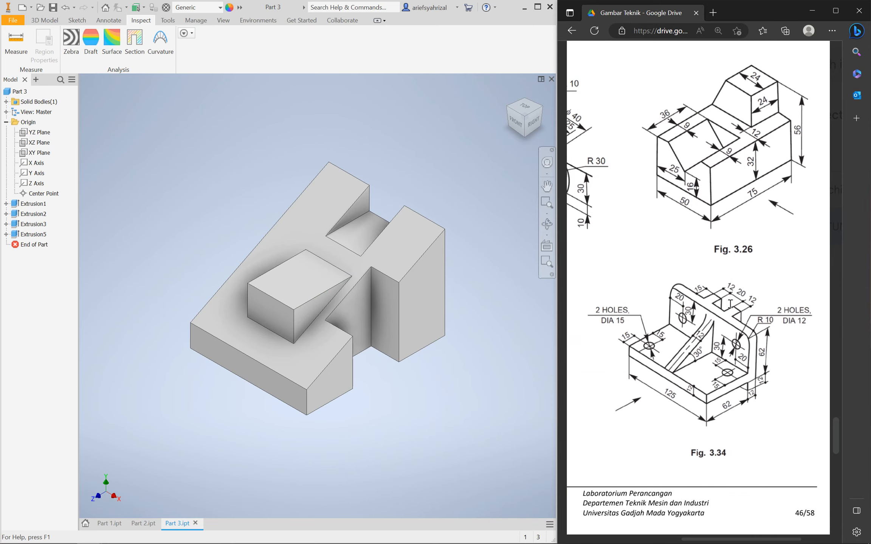
pyautogui.click(215, 199)
pyautogui.hotkey('ctrl', 'n')
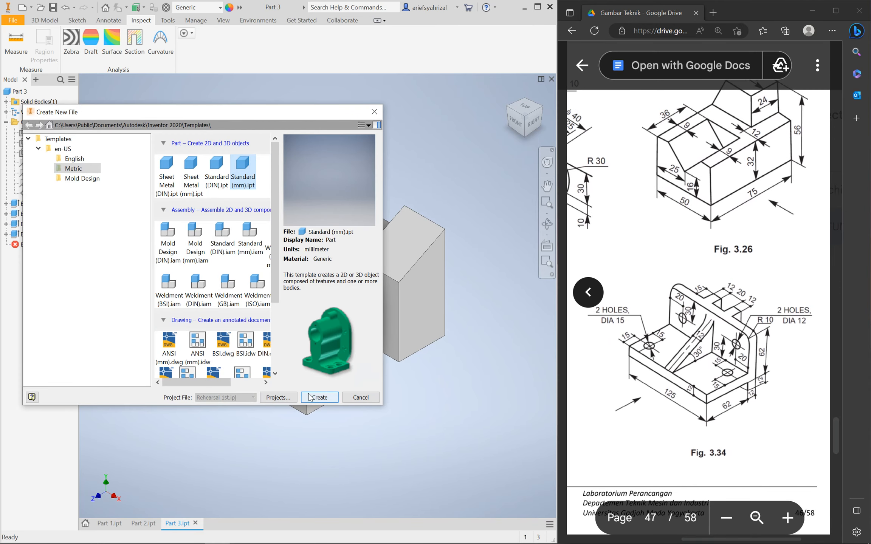
# Create a new metric standard part and start a 2D sketch on it
pyautogui.click(310, 396)
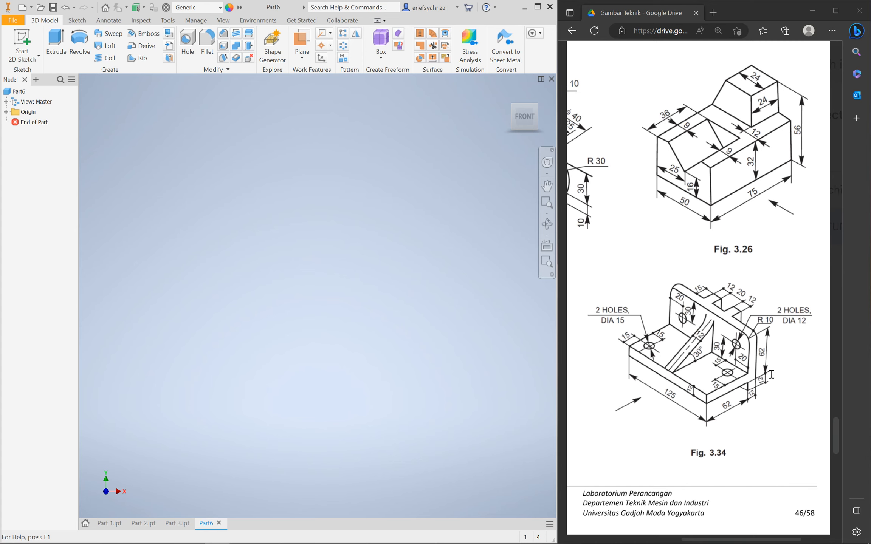
pyautogui.click(21, 42)
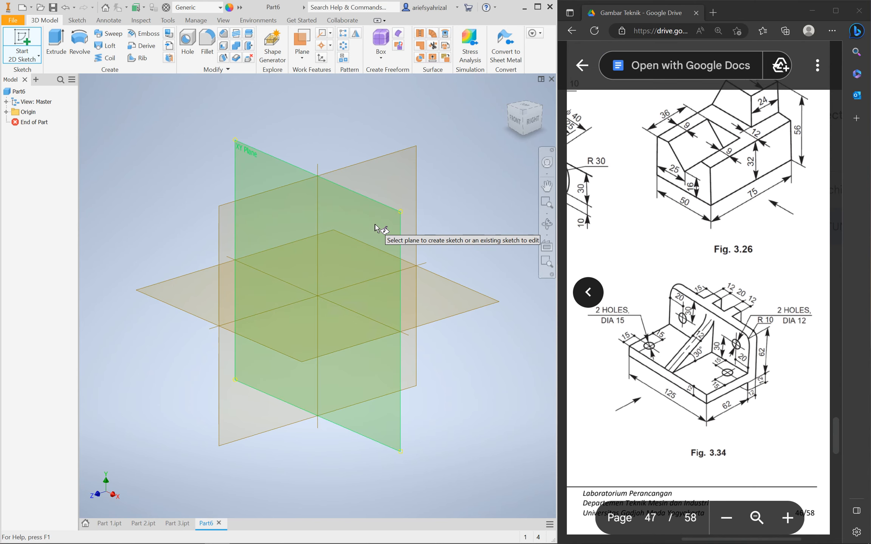
# Draw a two-point rectangle on the horizontal XZ origin plane
pyautogui.click(447, 300)
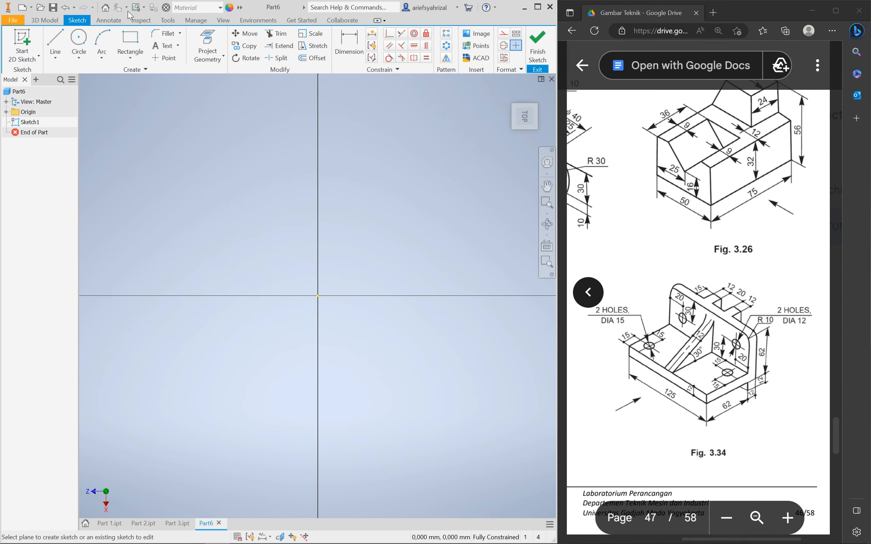
pyautogui.click(133, 42)
pyautogui.click(228, 142)
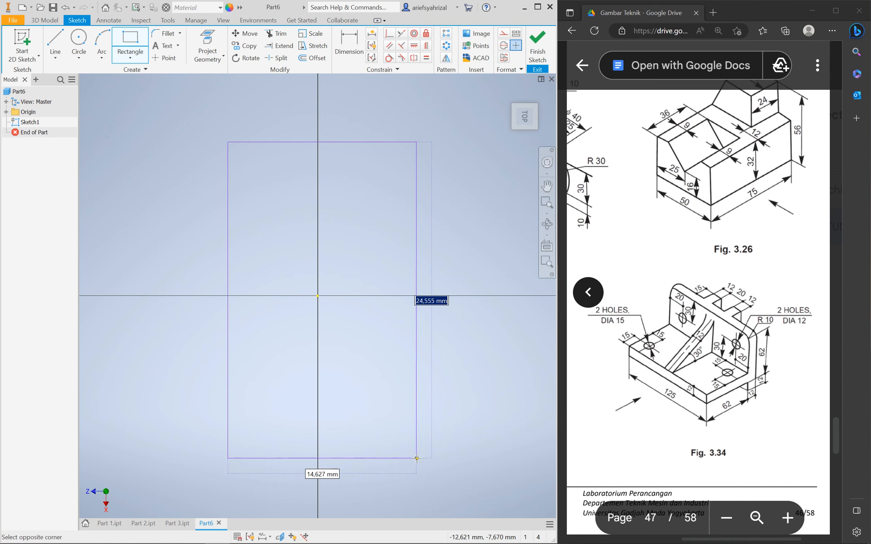
pyautogui.click(440, 494)
# Dimension the rectangle 125 long and 62+12 (74) wide
pyautogui.click(351, 42)
pyautogui.click(441, 362)
pyautogui.click(483, 354)
pyautogui.write('12')
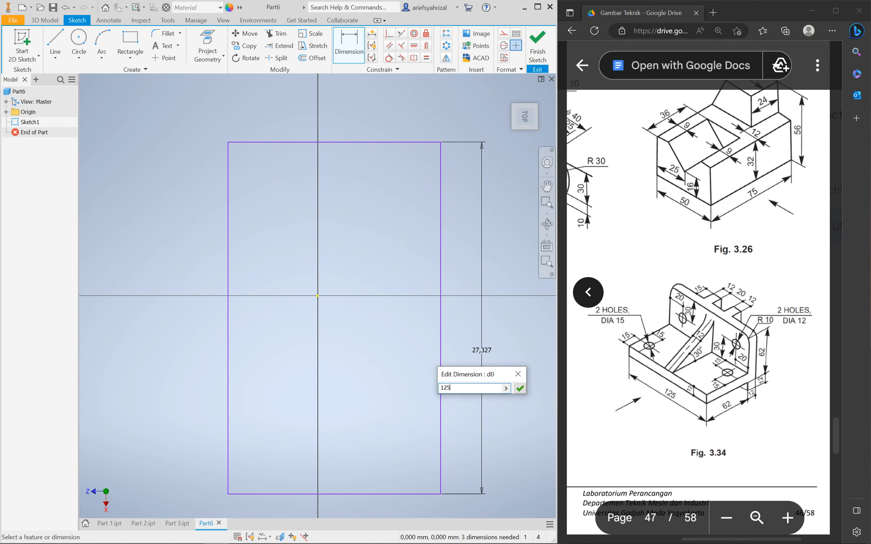
pyautogui.write('5')
pyautogui.press('Return')
pyautogui.click(370, 432)
pyautogui.click(381, 447)
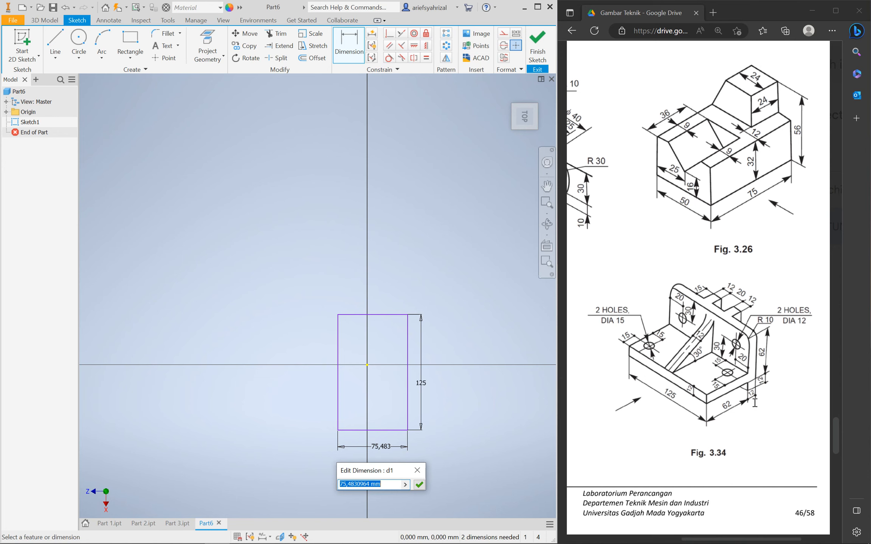
pyautogui.write('62+12')
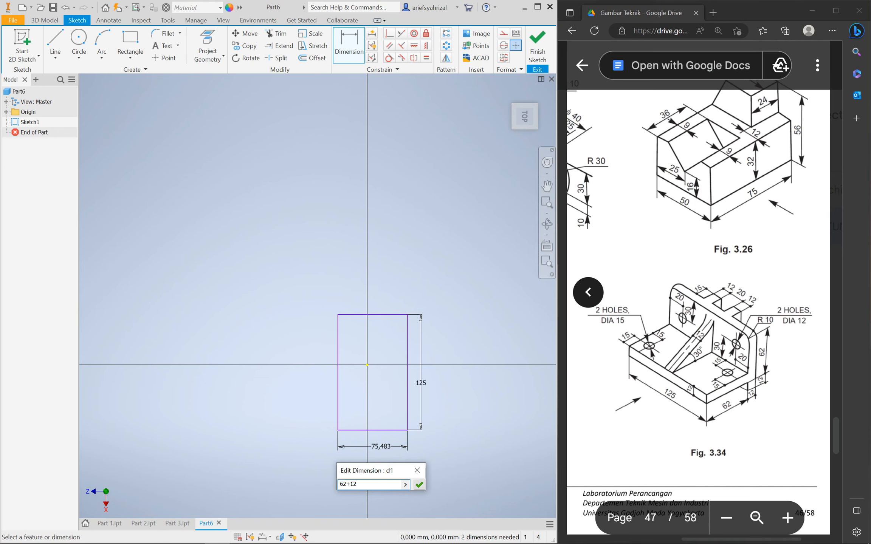
pyautogui.press('Return')
# Centre the rectangle on the origin with two symmetric constraints, ending in top view
pyautogui.click(426, 45)
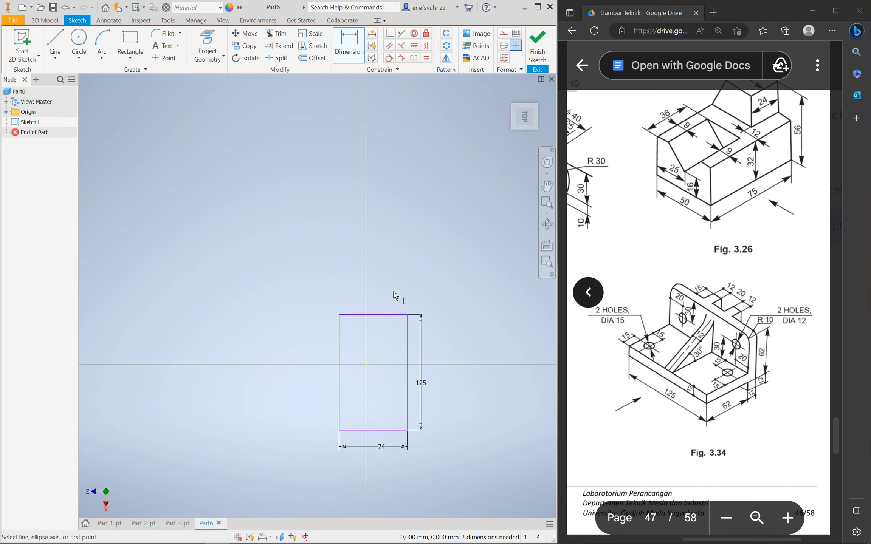
pyautogui.click(340, 374)
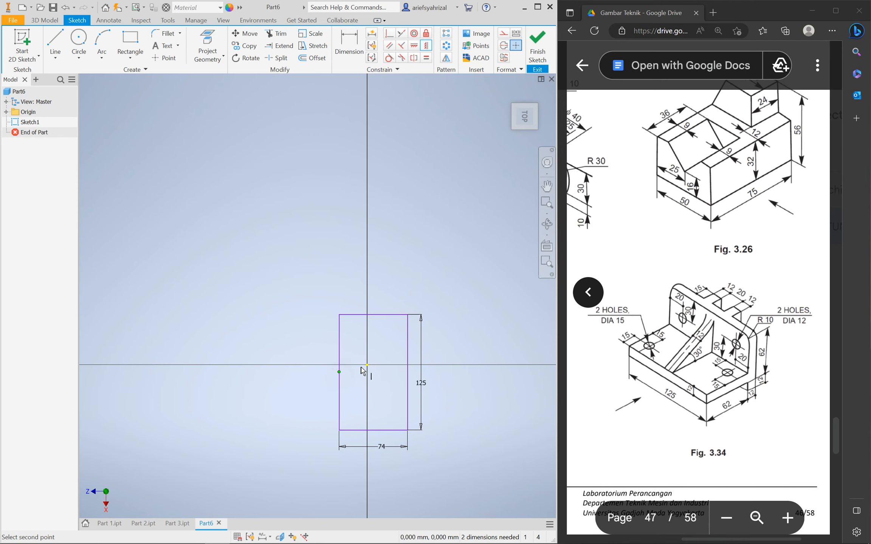
pyautogui.click(367, 366)
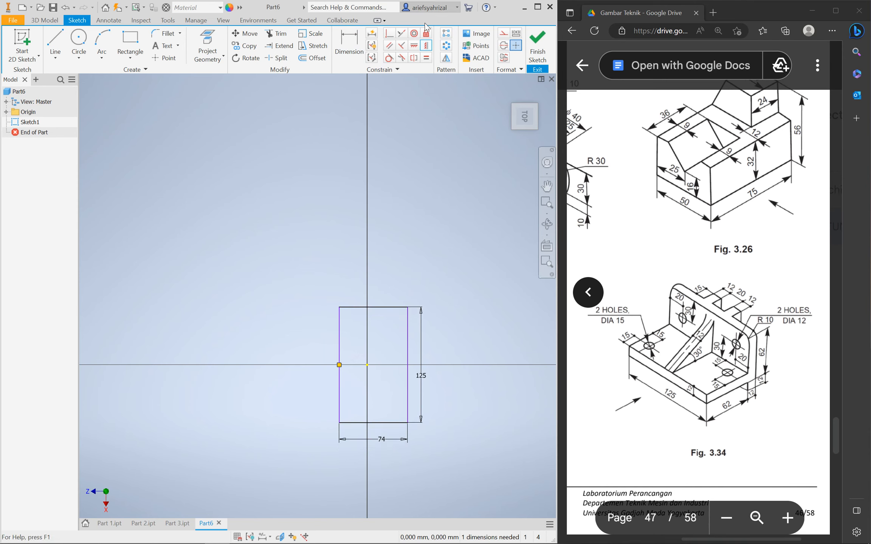
pyautogui.click(372, 308)
pyautogui.click(367, 366)
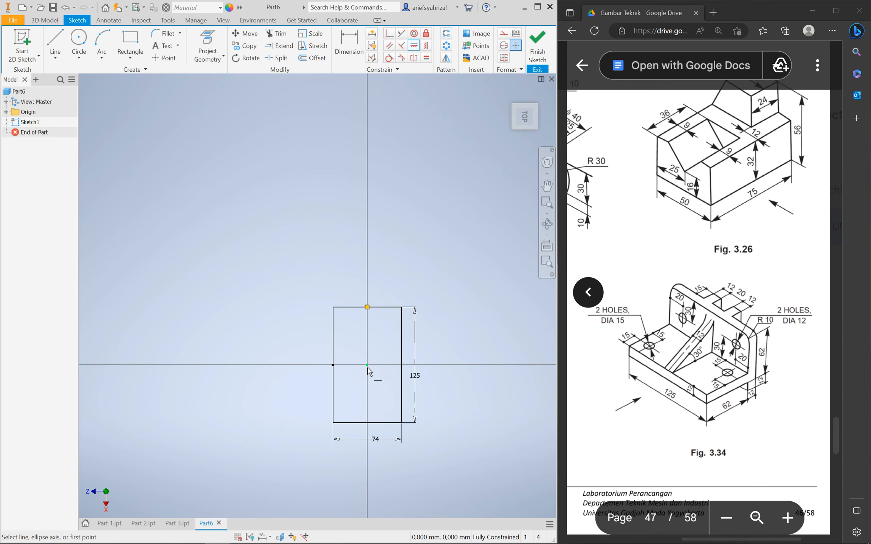
pyautogui.moveTo(298, 315)
pyautogui.keyDown('shift'); pyautogui.mouseDown(button='middle')
pyautogui.moveTo(371, 354)
pyautogui.moveTo(386, 325)
pyautogui.moveTo(348, 303)
pyautogui.moveTo(364, 300)
pyautogui.moveTo(399, 355)
pyautogui.moveTo(294, 340)
pyautogui.moveTo(323, 305)
pyautogui.moveTo(303, 310)
pyautogui.moveTo(301, 320)
pyautogui.mouseUp(button='middle'); pyautogui.keyUp('shift')
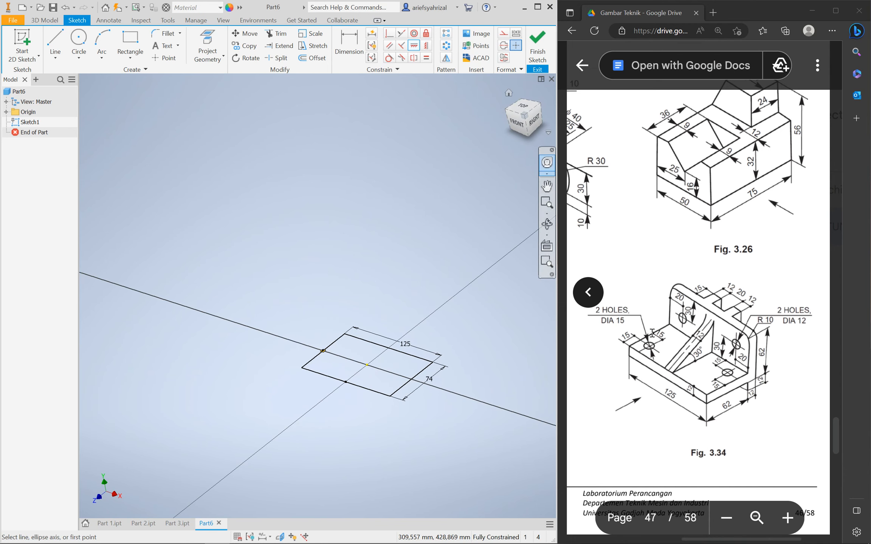
pyautogui.moveTo(495, 422)
pyautogui.keyDown('shift'); pyautogui.mouseDown(button='middle')
pyautogui.moveTo(443, 394)
pyautogui.moveTo(406, 429)
pyautogui.mouseUp(button='middle'); pyautogui.keyUp('shift')
pyautogui.click(523, 119)
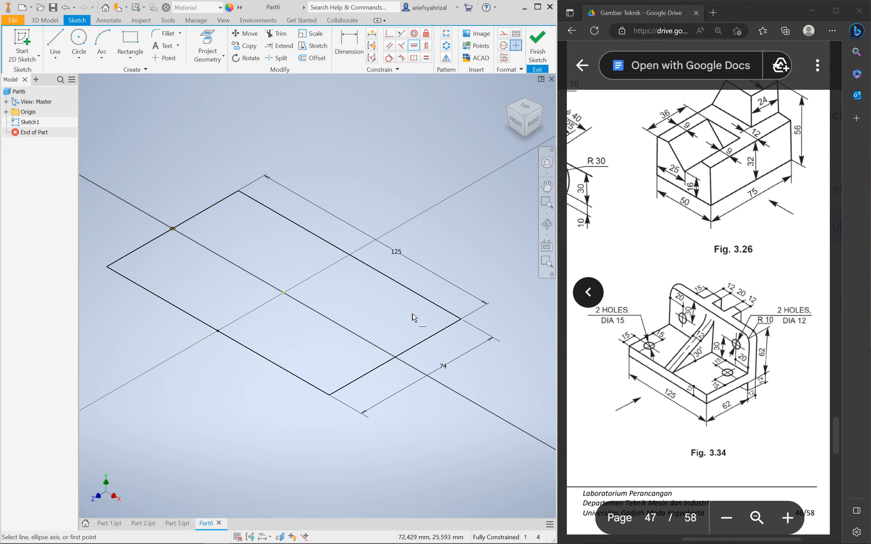
pyautogui.click(524, 107)
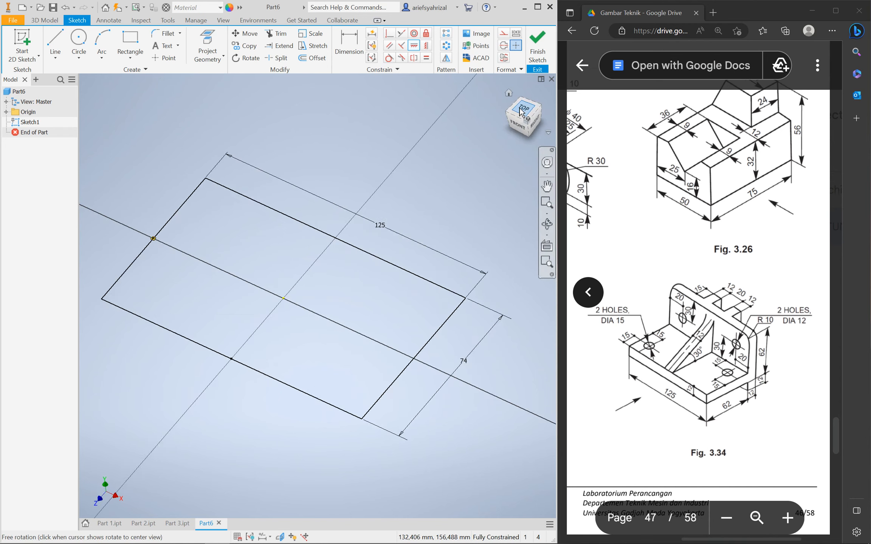
# Draw two circles, one near the upper right and one near the lower left
pyautogui.click(78, 41)
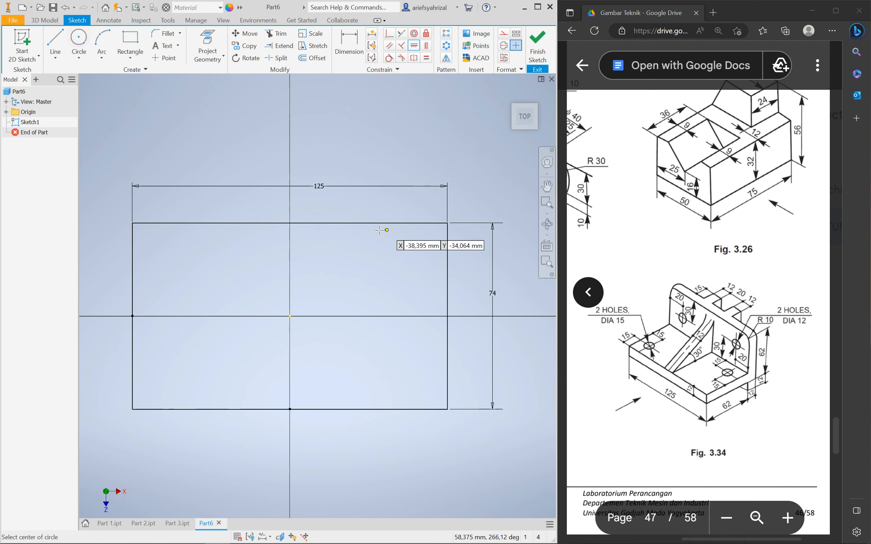
pyautogui.click(403, 265)
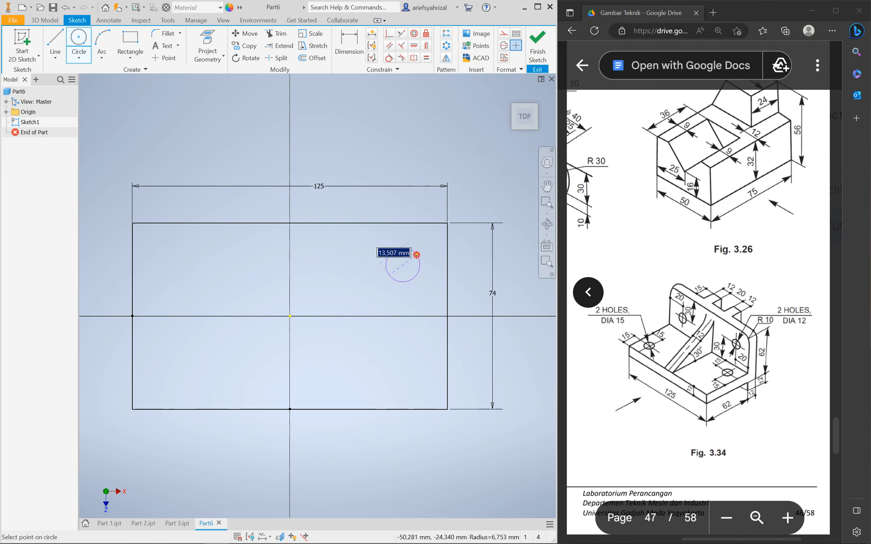
pyautogui.click(417, 255)
pyautogui.click(178, 373)
# Give both circles a diameter of 15
pyautogui.press('d')
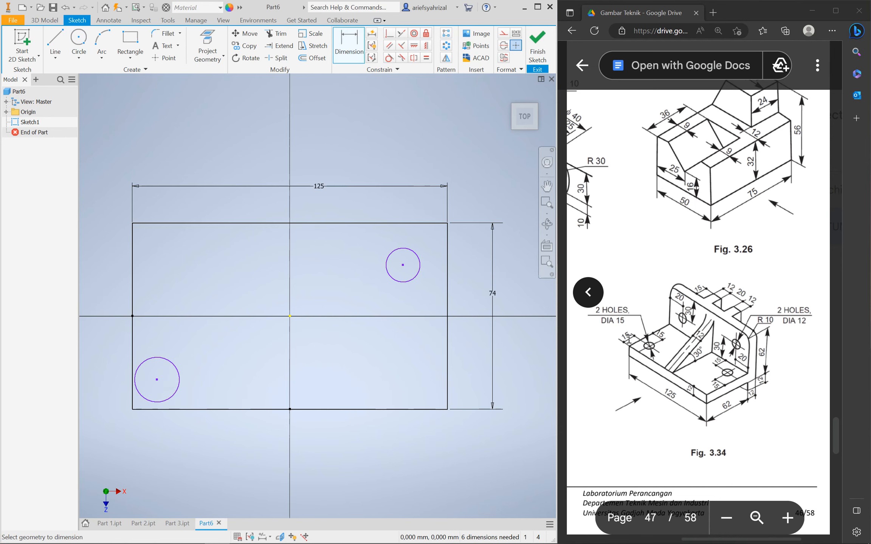
pyautogui.click(180, 365)
pyautogui.click(204, 337)
pyautogui.write('15')
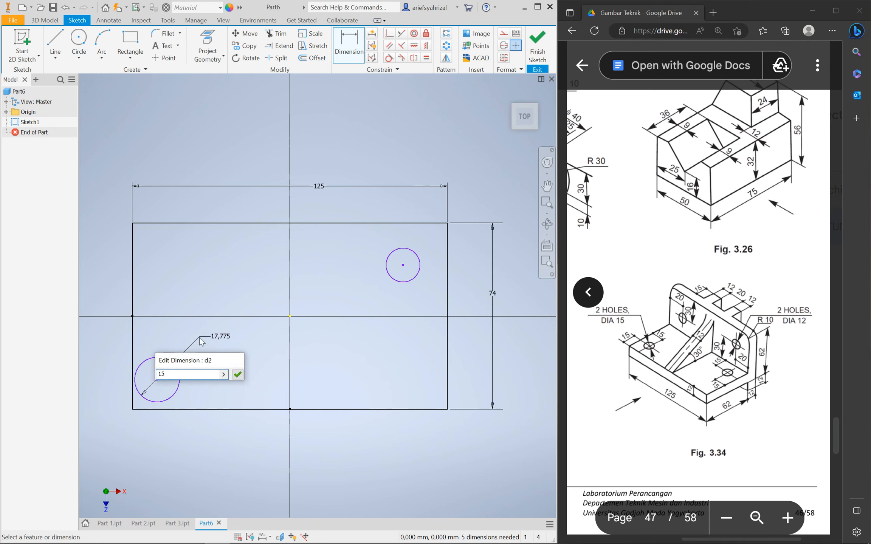
pyautogui.press('Return')
pyautogui.click(415, 281)
pyautogui.click(413, 308)
pyautogui.write('15')
pyautogui.press('Return')
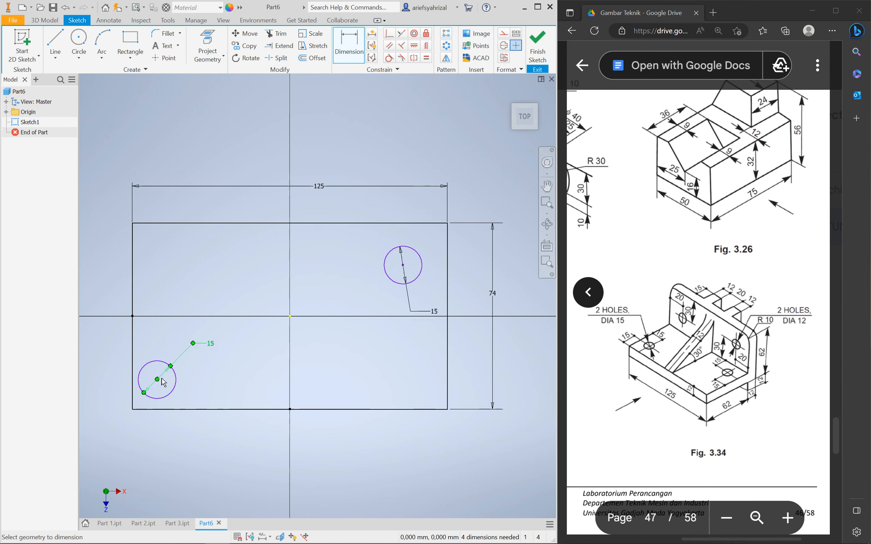
# Position the lower-left circle 15 from the bottom edge and 15 from the left edge
pyautogui.click(175, 384)
pyautogui.click(177, 411)
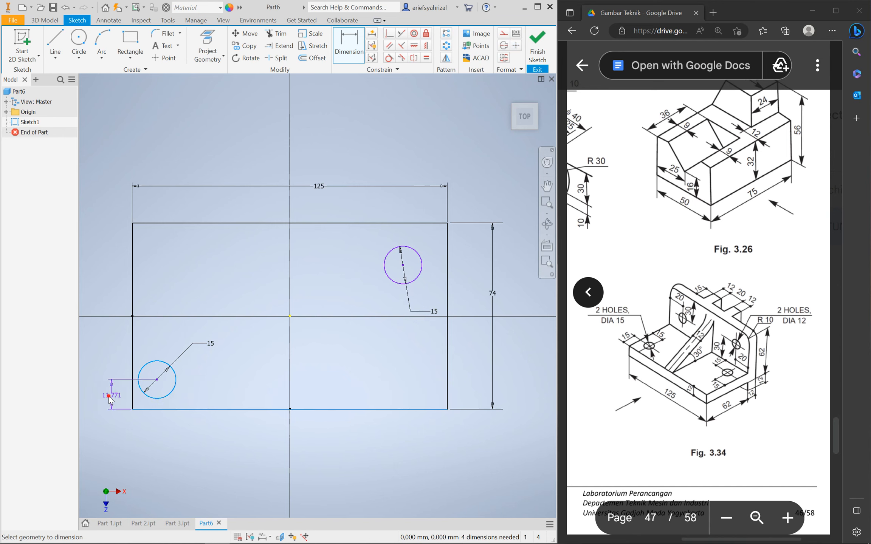
pyautogui.click(113, 396)
pyautogui.write('15')
pyautogui.press('Return')
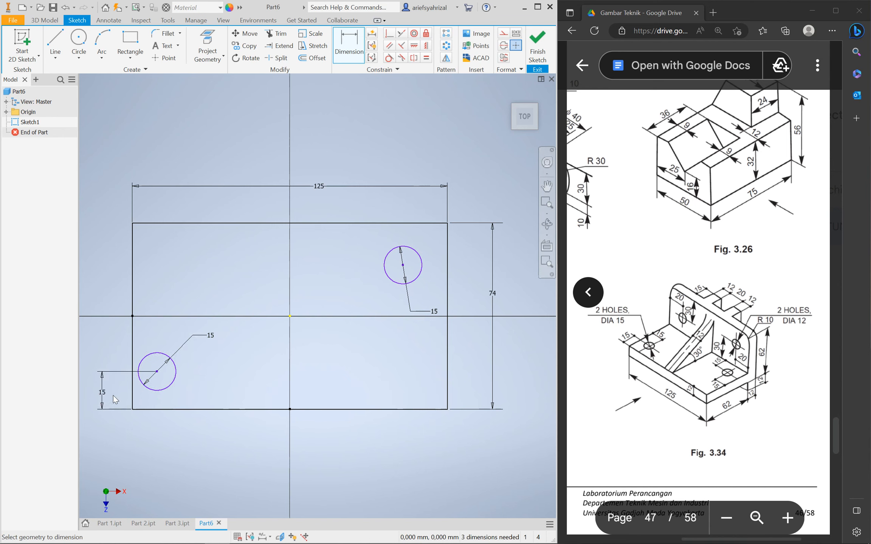
pyautogui.click(152, 357)
pyautogui.click(132, 353)
pyautogui.click(101, 348)
pyautogui.click(101, 402)
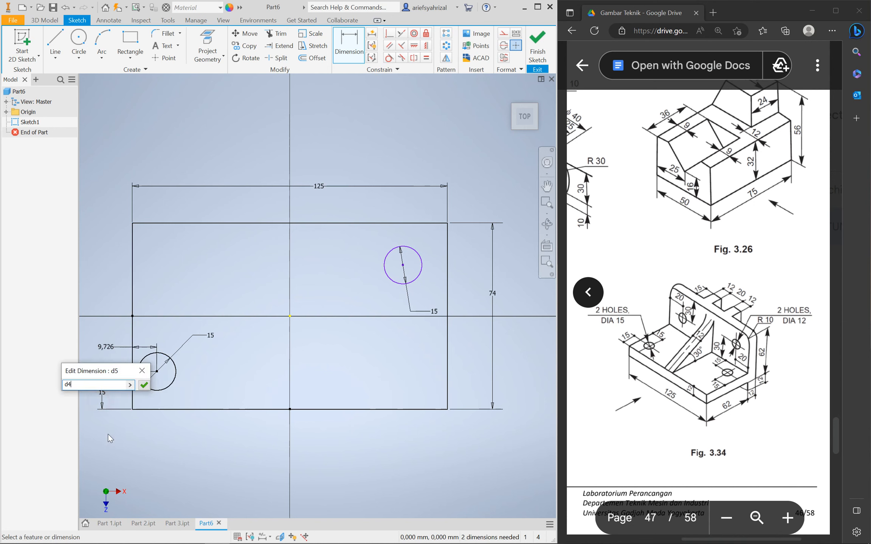
pyautogui.press('Return')
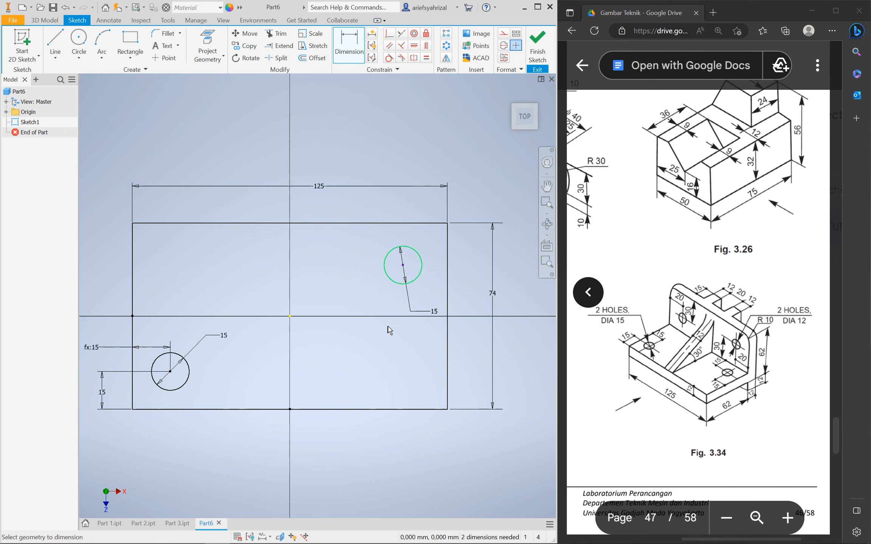
# Position the upper-right circle 15 from the right edge and 15+12 (27) from the top
pyautogui.click(423, 270)
pyautogui.click(448, 262)
pyautogui.click(431, 156)
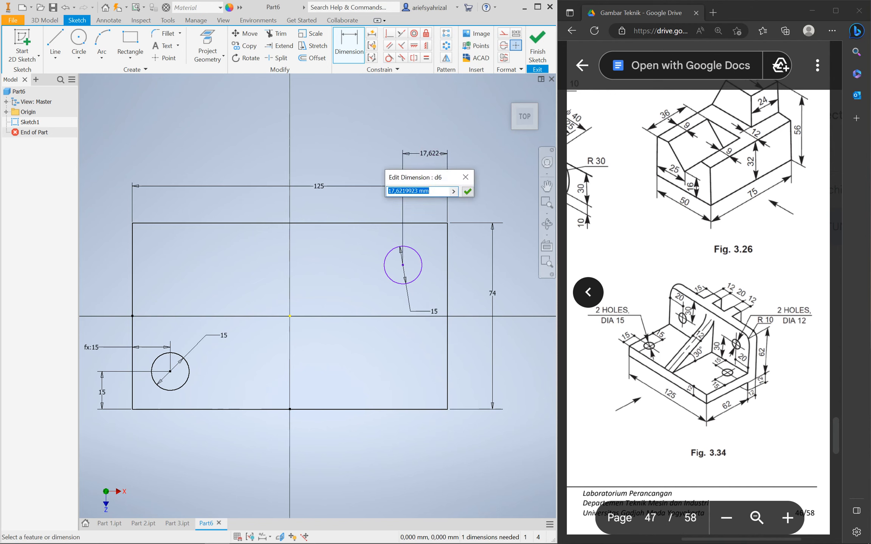
pyautogui.write('15')
pyautogui.press('Return')
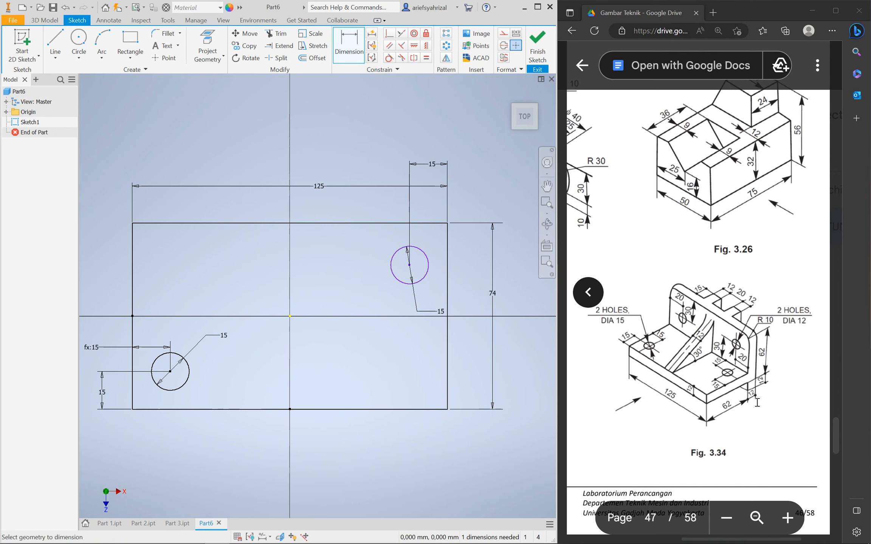
pyautogui.click(412, 223)
pyautogui.click(427, 257)
pyautogui.click(362, 250)
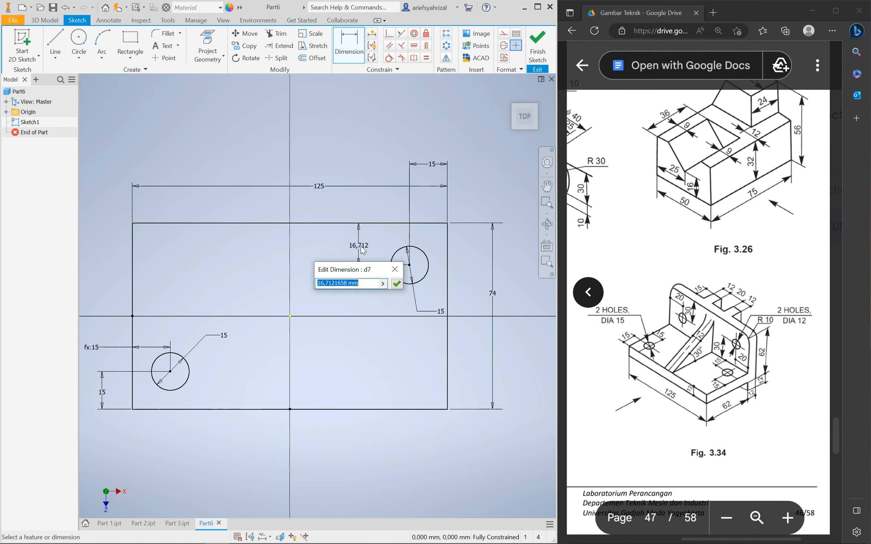
pyautogui.write('15')
pyautogui.press('Return')
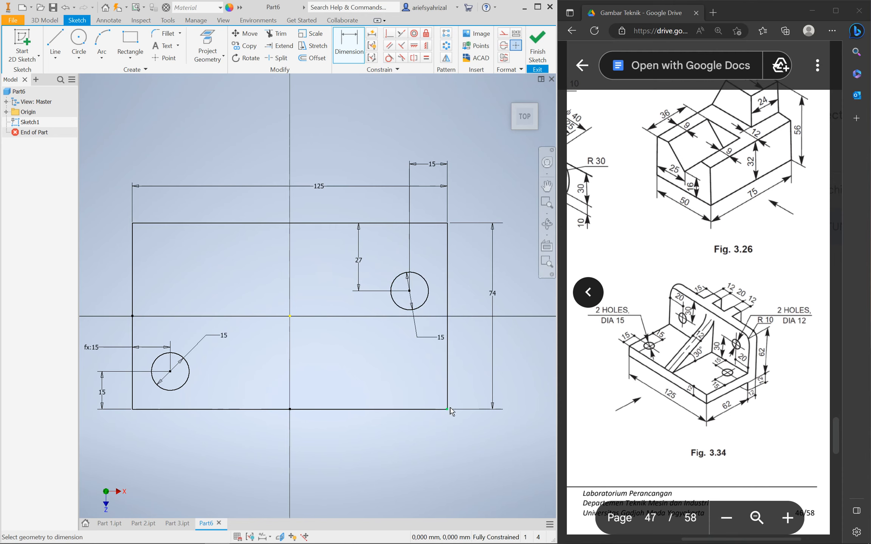
pyautogui.click(44, 20)
# Extrude the sketch 12 mm into a 125 × 74 plate with two Ø15 holes
pyautogui.click(61, 55)
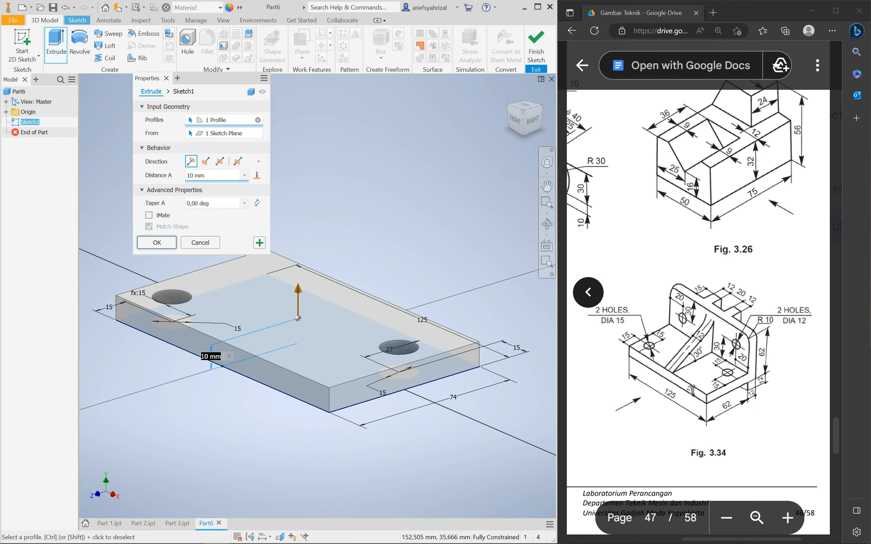
pyautogui.moveTo(209, 173); pyautogui.dragTo(161, 183)
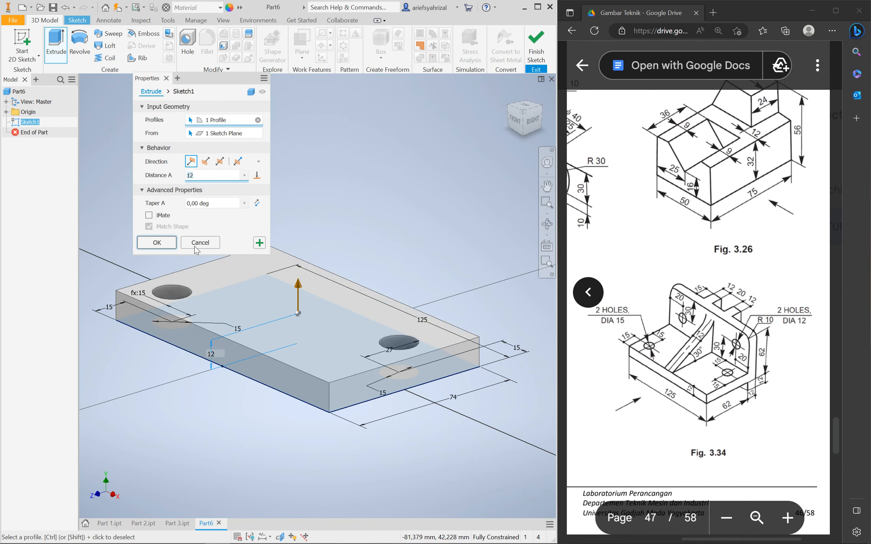
pyautogui.click(160, 239)
pyautogui.scroll(5, 247, 414)
pyautogui.scroll(-4, 245, 413)
pyautogui.moveTo(271, 383)
pyautogui.keyDown('shift'); pyautogui.mouseDown(button='middle')
pyautogui.moveTo(309, 416)
pyautogui.moveTo(243, 350)
pyautogui.moveTo(235, 410)
pyautogui.moveTo(202, 398)
pyautogui.moveTo(215, 405)
pyautogui.moveTo(181, 369)
pyautogui.moveTo(241, 393)
pyautogui.moveTo(236, 410)
pyautogui.moveTo(192, 402)
pyautogui.moveTo(284, 389)
pyautogui.mouseUp(button='middle'); pyautogui.keyUp('shift')
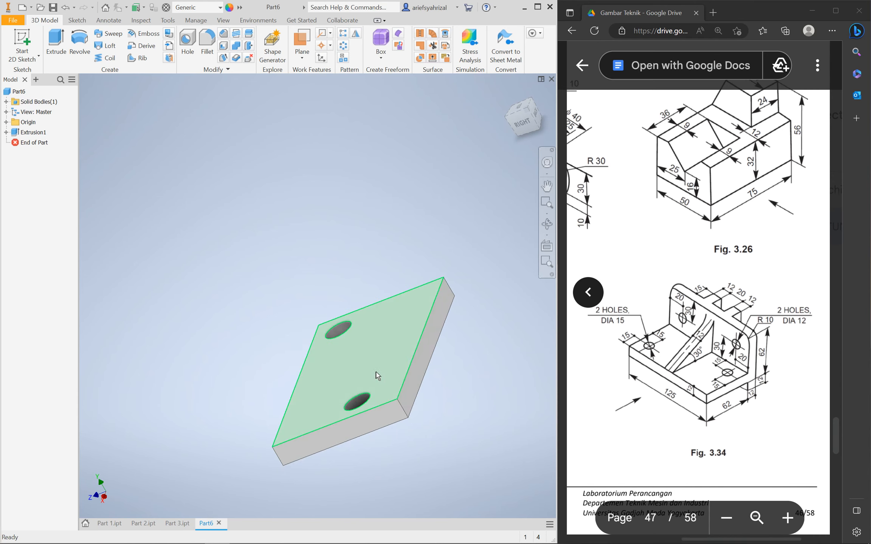
# Start a new sketch on the plate's long side face, viewed from the BACK
pyautogui.click(417, 387)
pyautogui.keyDown('shift'); pyautogui.moveTo(330, 417); pyautogui.dragTo(429, 412, button='middle'); pyautogui.keyUp('shift')
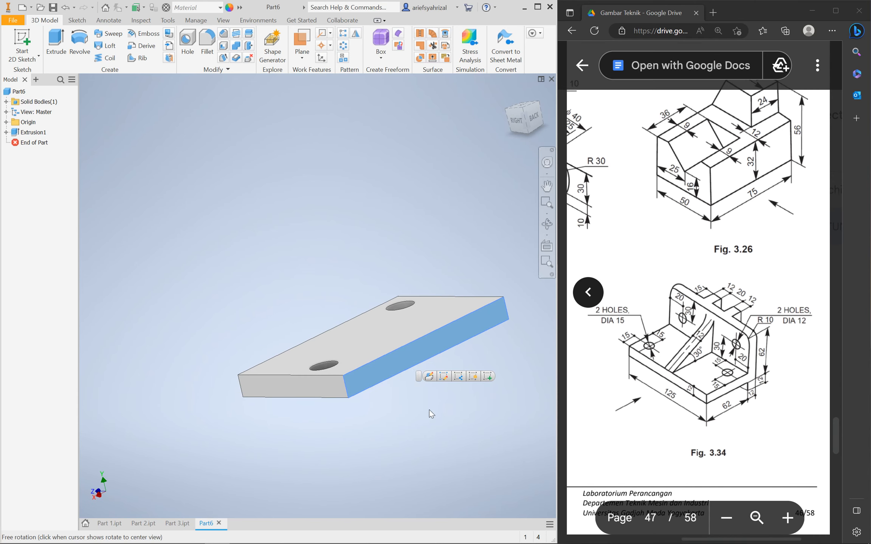
pyautogui.click(457, 365)
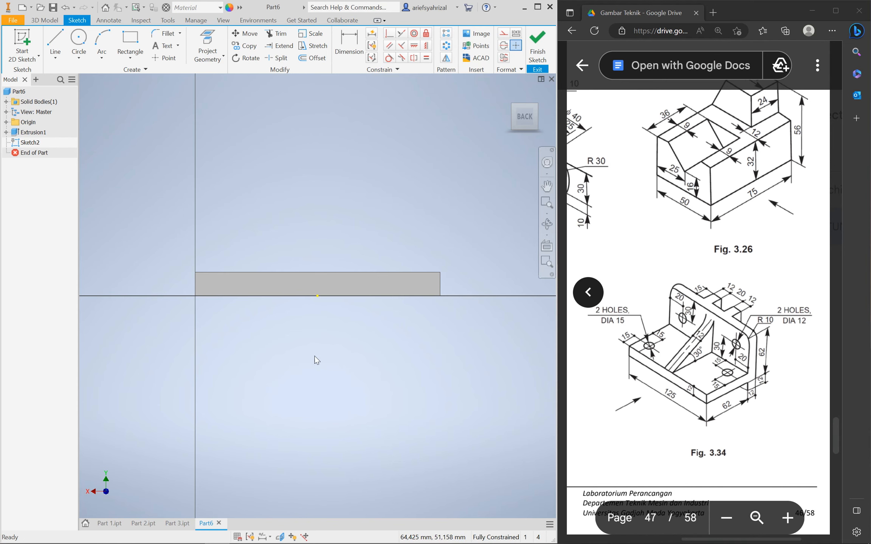
pyautogui.keyDown('shift'); pyautogui.moveTo(340, 381); pyautogui.dragTo(329, 398, button='middle'); pyautogui.keyUp('shift')
pyautogui.click(532, 122)
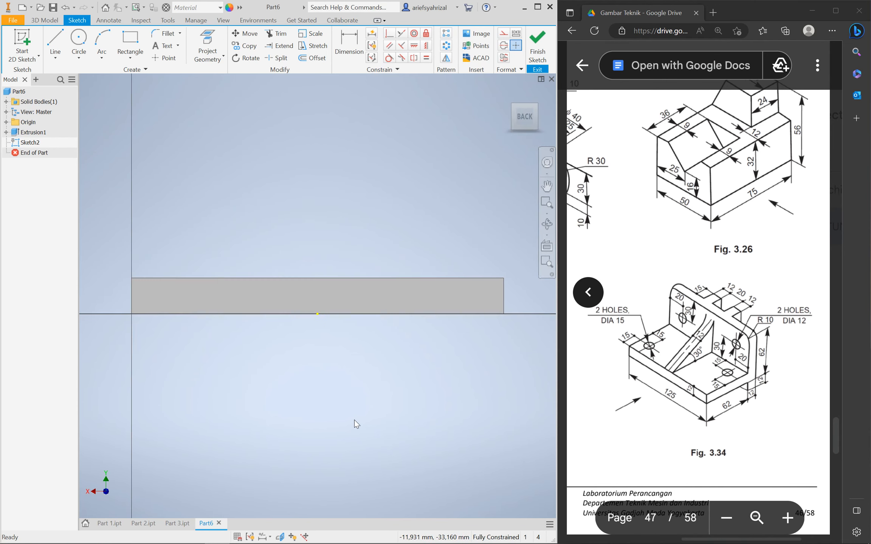
# Project the plate's edges into the sketch as construction lines
pyautogui.click(208, 46)
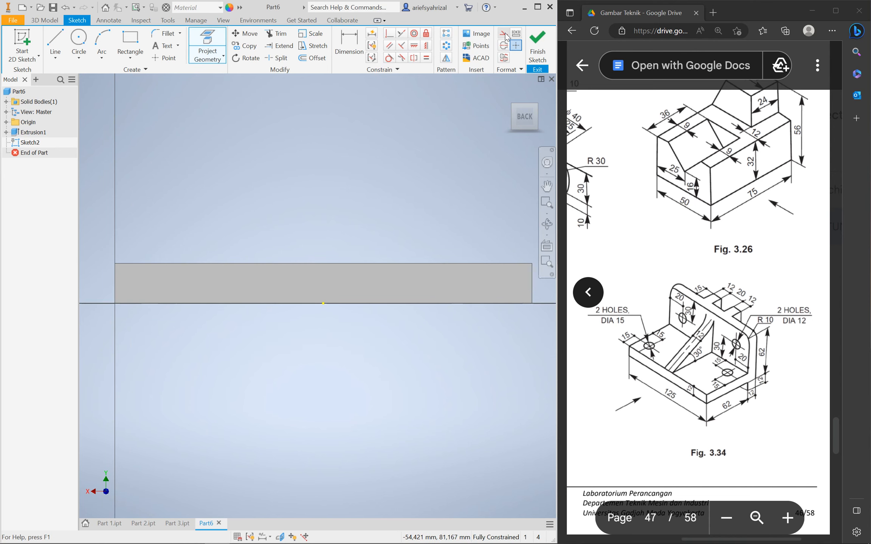
pyautogui.click(504, 34)
pyautogui.click(277, 293)
pyautogui.scroll(3, 384, 438)
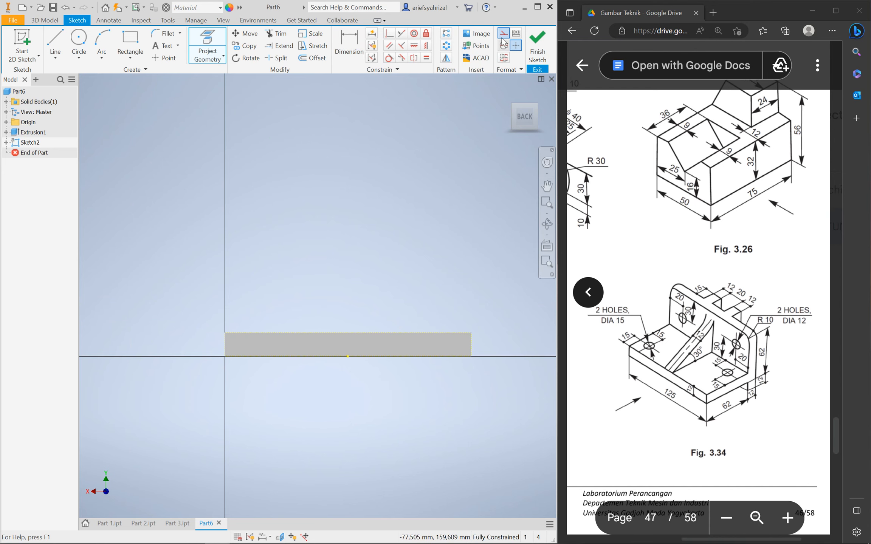
pyautogui.click(57, 41)
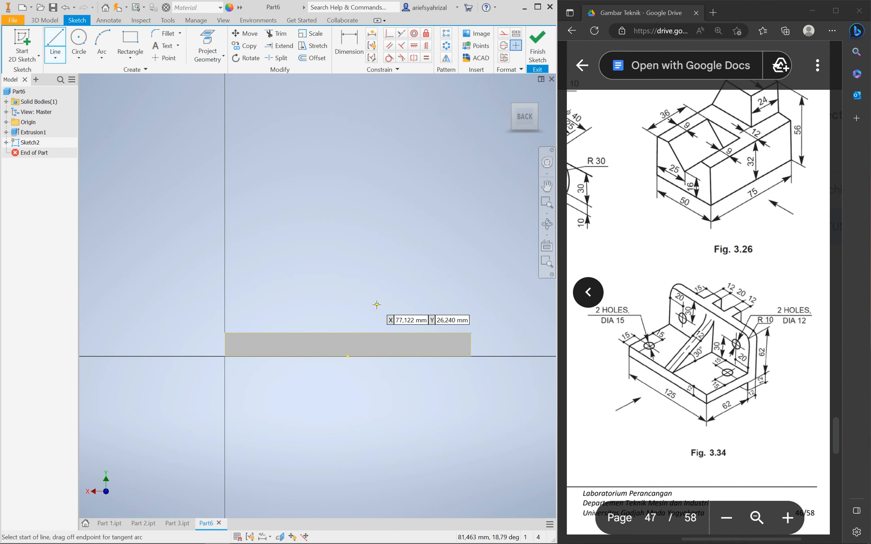
pyautogui.click(130, 40)
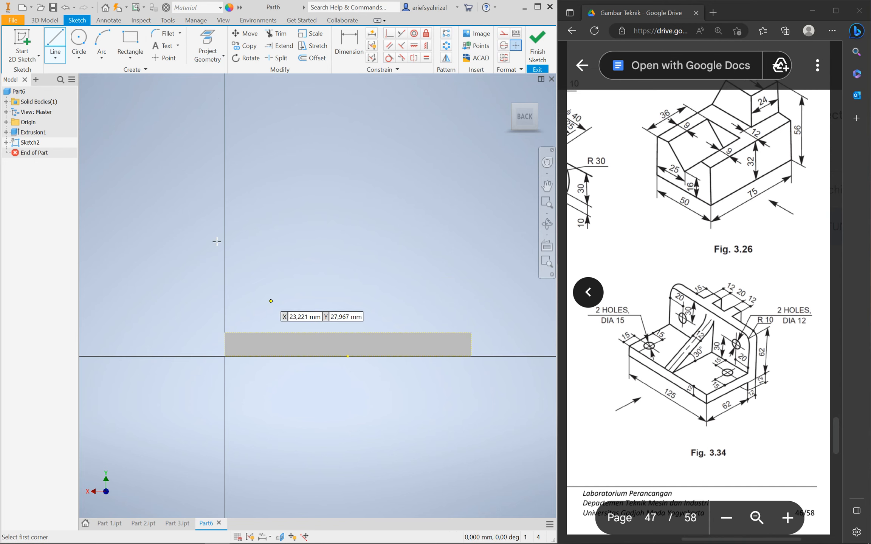
# Draw a two-point rectangle and dimension its width to 125
pyautogui.click(225, 198)
pyautogui.click(471, 430)
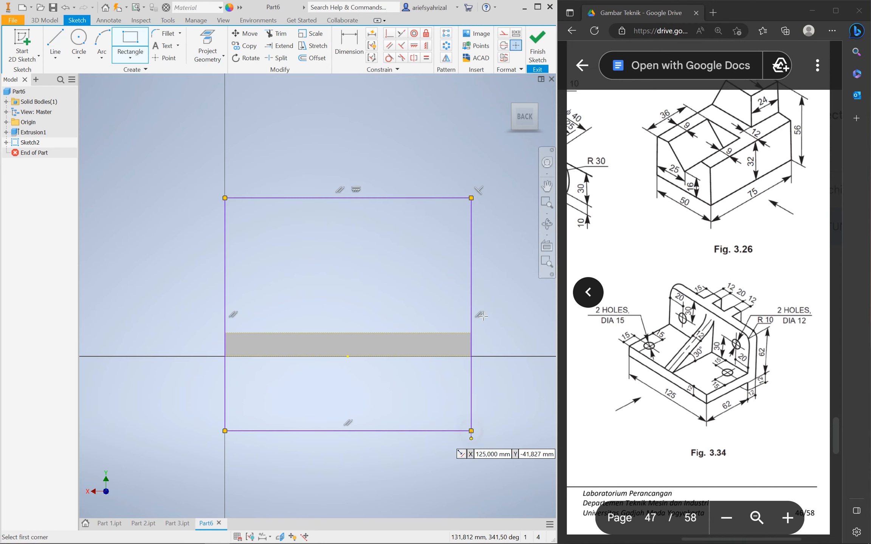
pyautogui.click(348, 45)
pyautogui.click(366, 197)
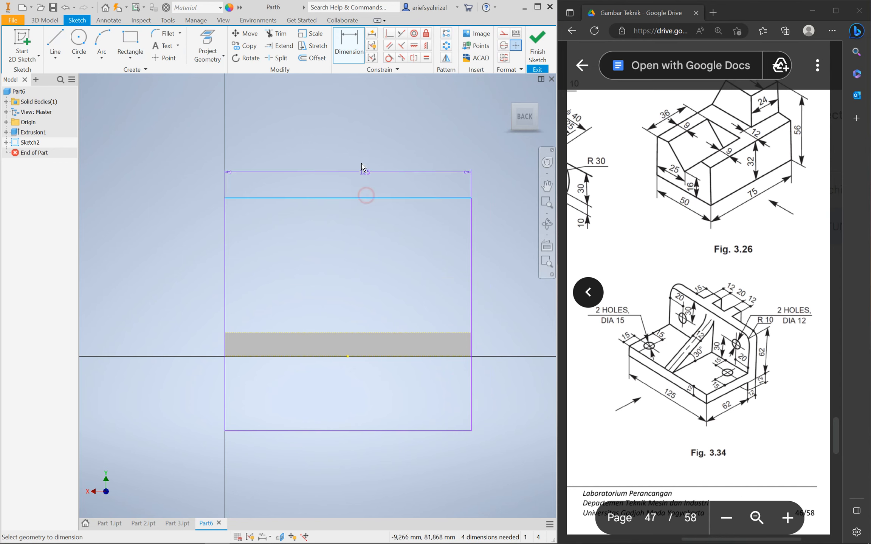
pyautogui.click(360, 162)
pyautogui.write('125')
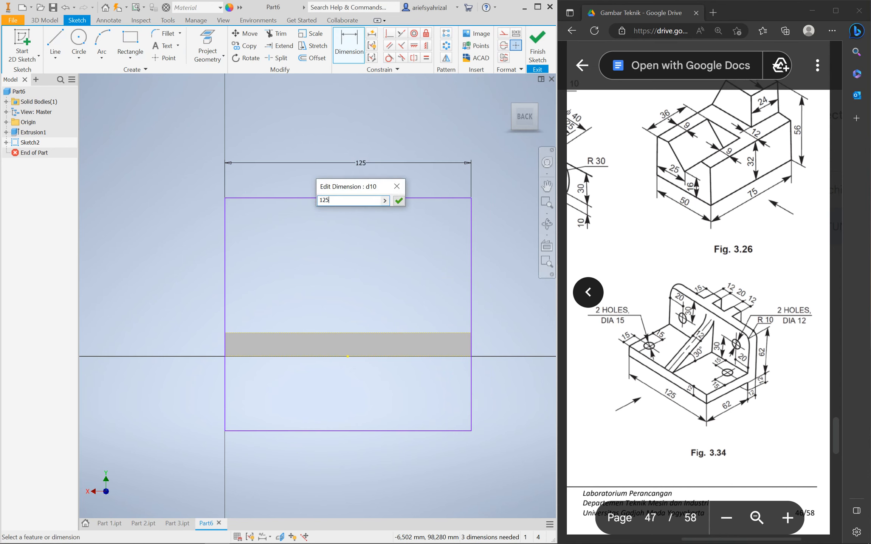
pyautogui.press('Return')
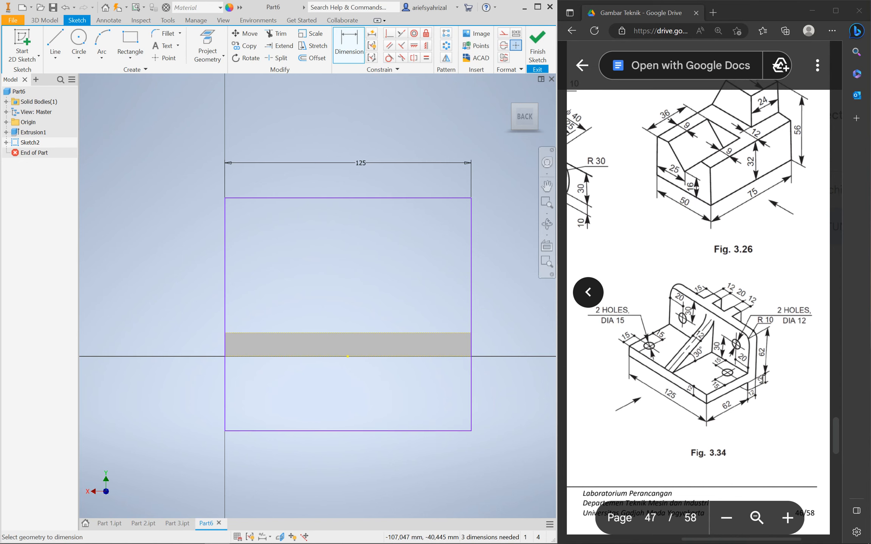
# Set the rectangle's base 12 below the axis and its height to 62
pyautogui.click(457, 431)
pyautogui.click(458, 357)
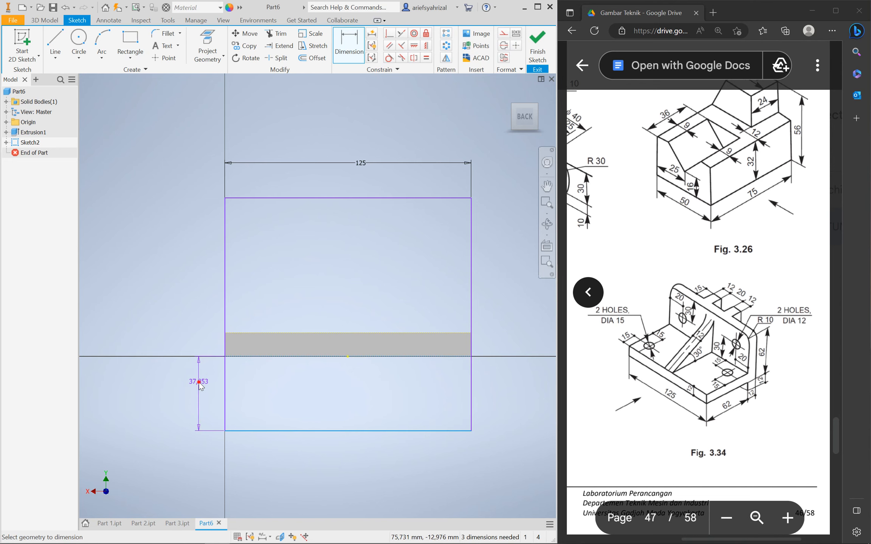
pyautogui.click(200, 383)
pyautogui.write('12')
pyautogui.press('Return')
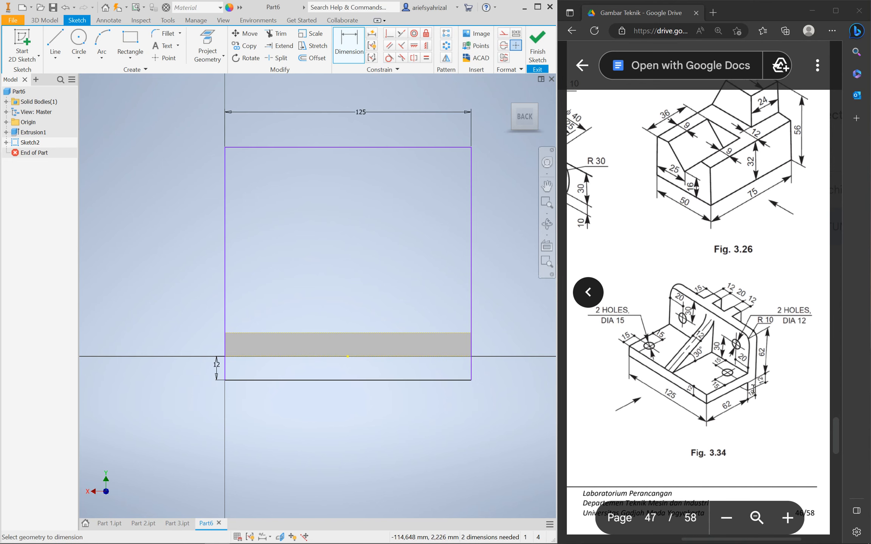
pyautogui.click(412, 357)
pyautogui.click(424, 147)
pyautogui.click(199, 260)
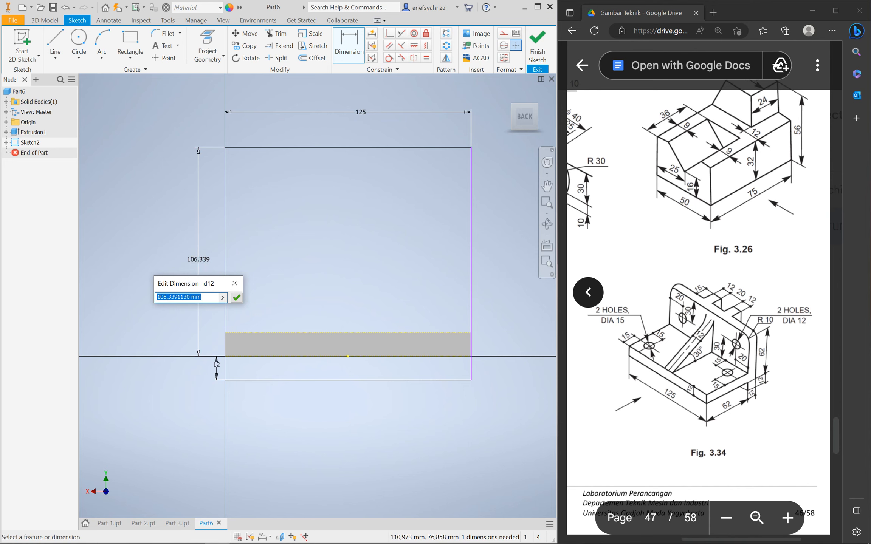
pyautogui.write('62')
pyautogui.press('Return')
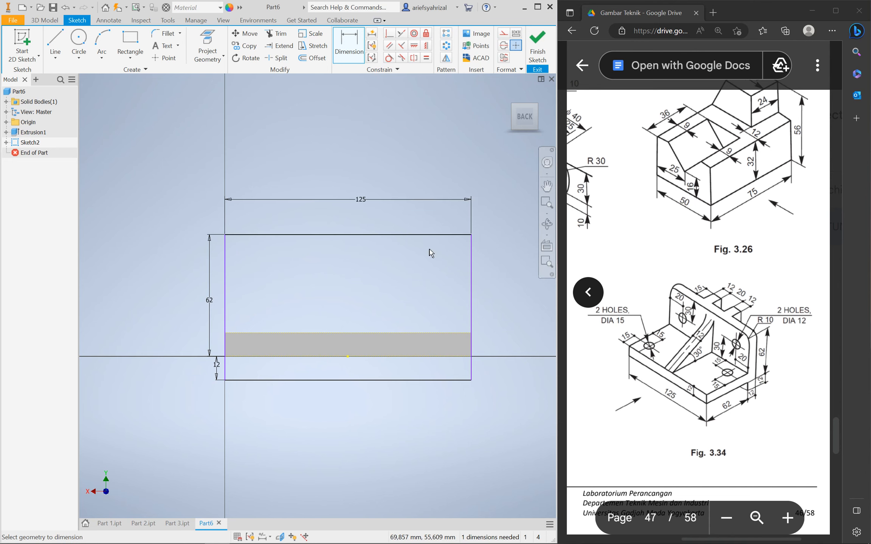
# Align the top and bottom edge midpoints vertically to centre the rectangle
pyautogui.click(426, 45)
pyautogui.click(348, 234)
pyautogui.click(348, 356)
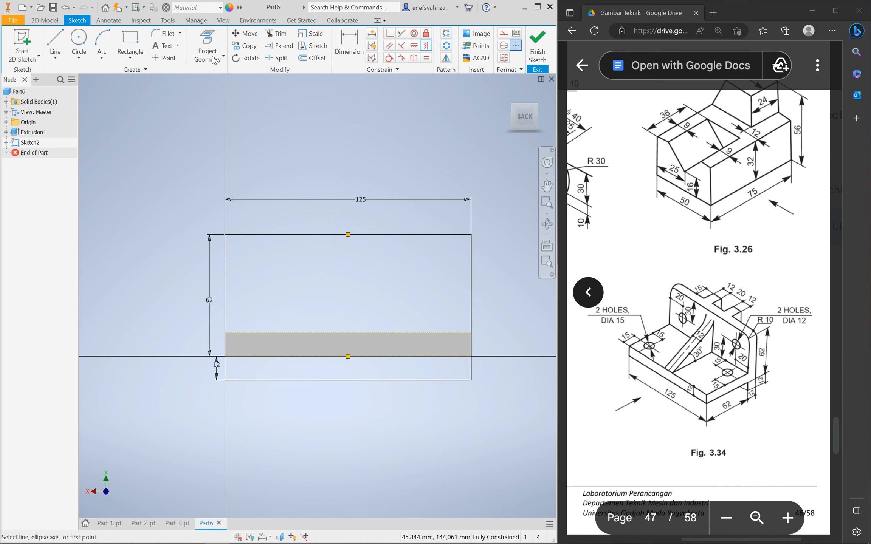
# Round the top-right and top-left corners of the 125×62 rectangle with 10 mm fillets
pyautogui.click(166, 33)
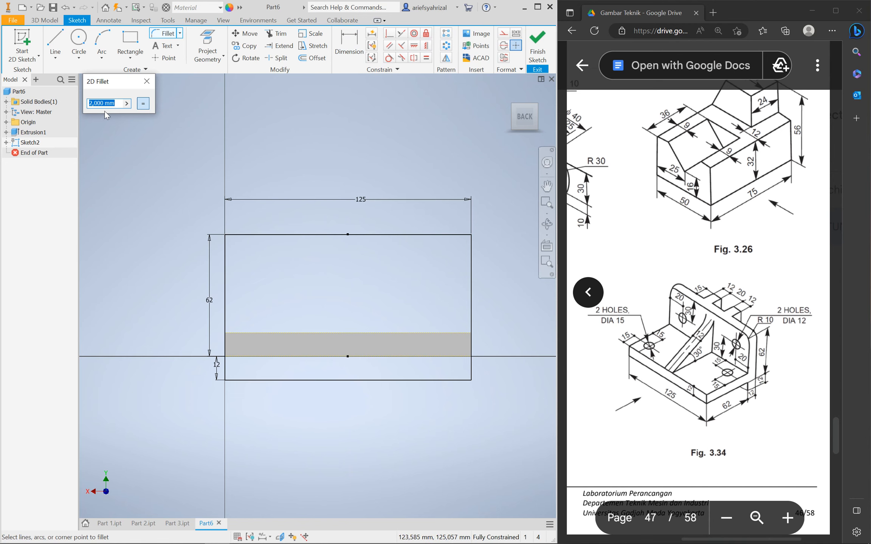
pyautogui.write('10')
pyautogui.click(447, 235)
pyautogui.click(471, 254)
pyautogui.click(253, 234)
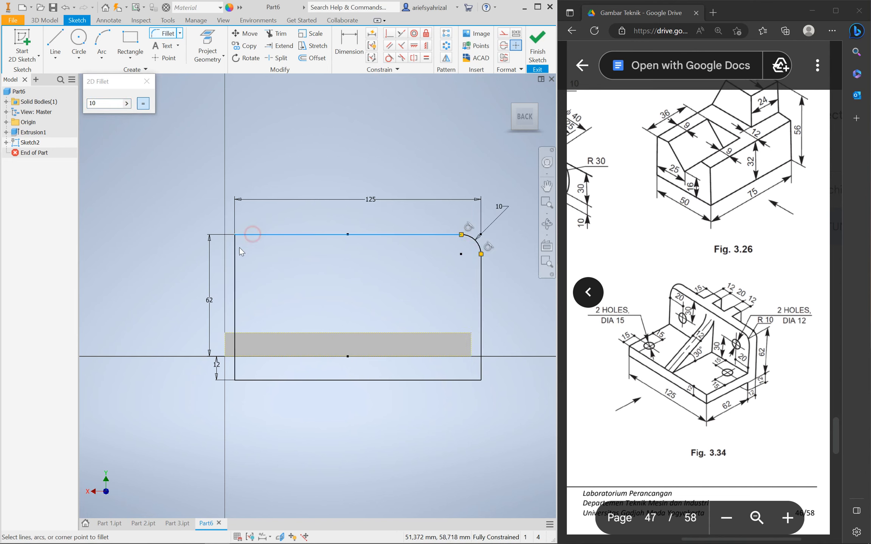
pyautogui.click(235, 249)
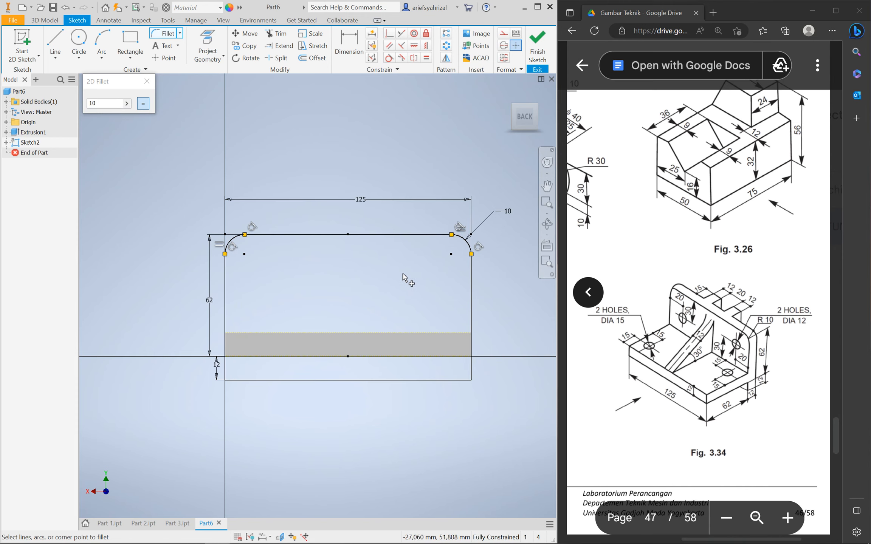
pyautogui.click(147, 81)
pyautogui.press('c')
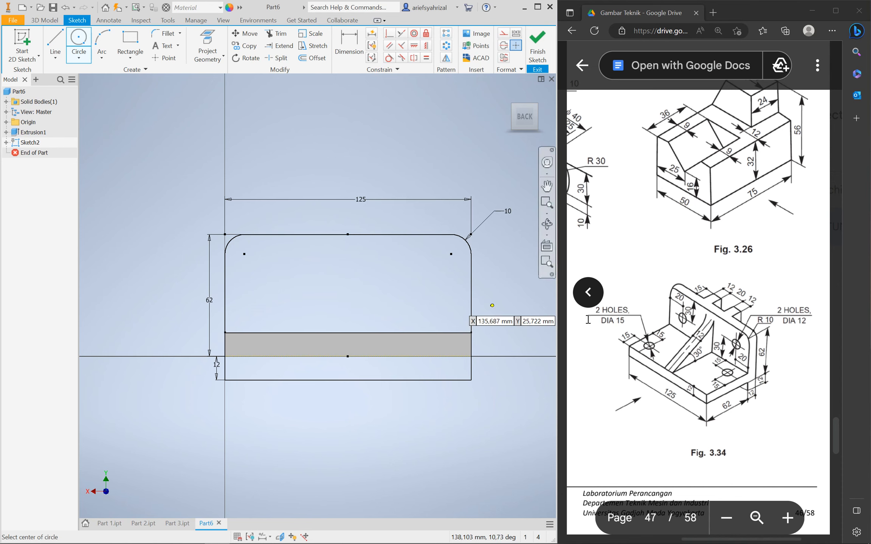
# Draw two center-point circles near the left and right sides of the upright
pyautogui.click(244, 279)
pyautogui.click(255, 272)
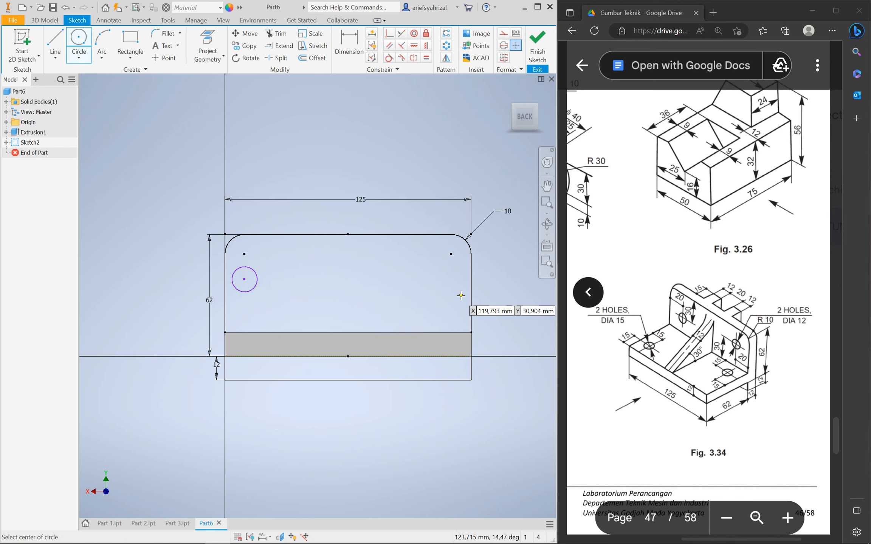
pyautogui.click(431, 287)
pyautogui.click(447, 287)
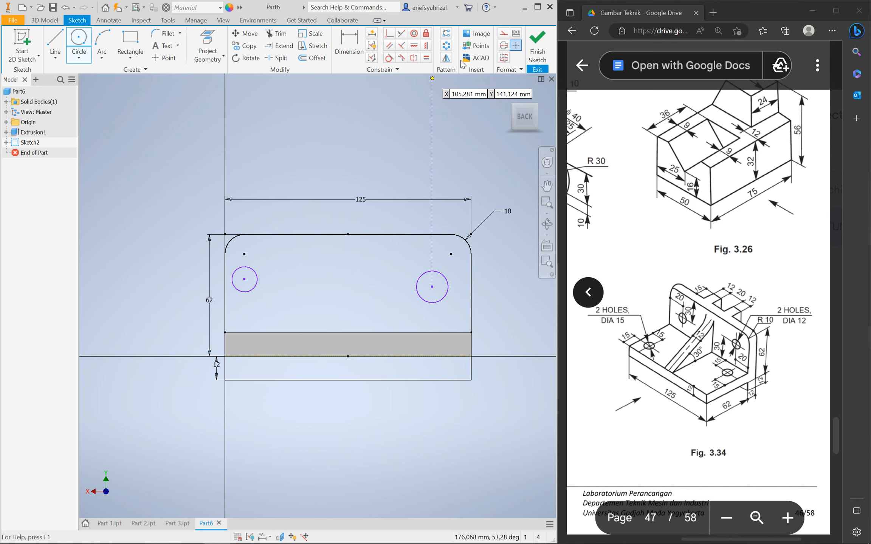
# Dimension the right circle at Ø12 and link the left circle's diameter to it
pyautogui.click(348, 44)
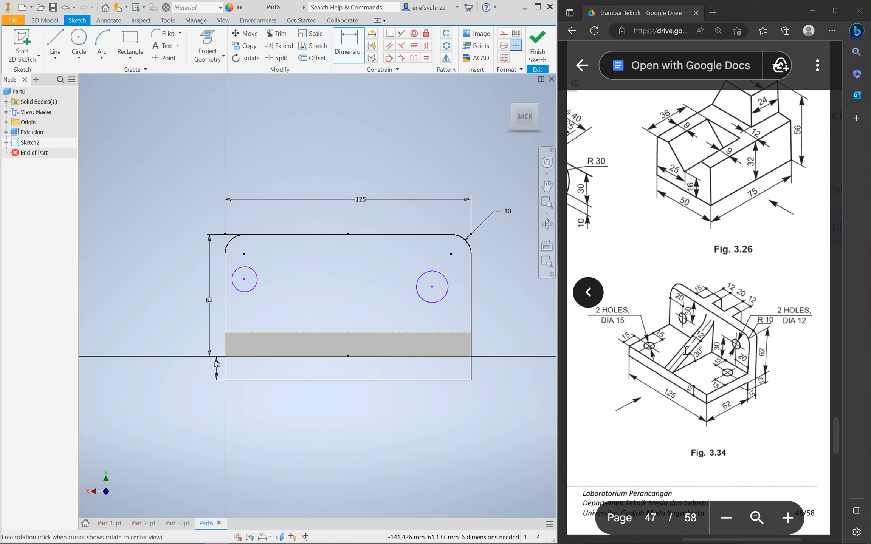
pyautogui.click(416, 287)
pyautogui.click(402, 294)
pyautogui.write('12')
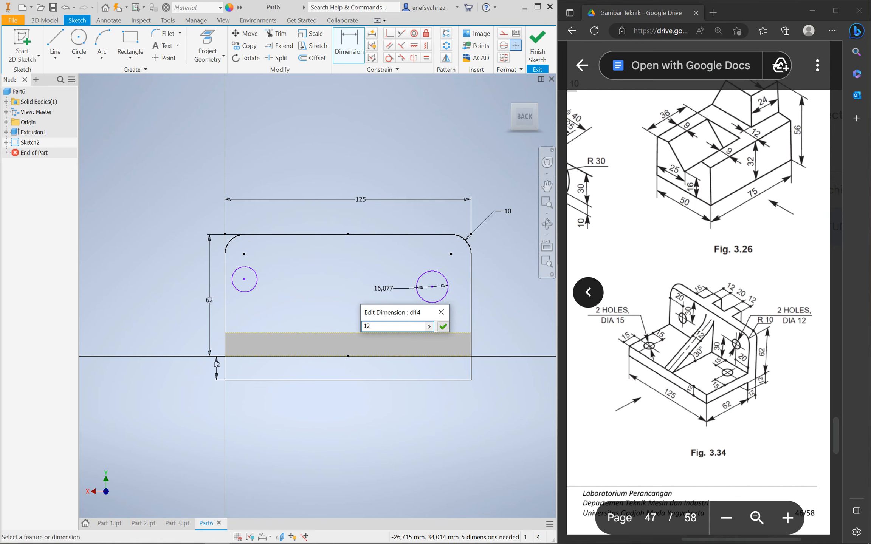
pyautogui.press('Return')
pyautogui.click(253, 270)
pyautogui.click(279, 263)
pyautogui.click(396, 288)
pyautogui.press('Return')
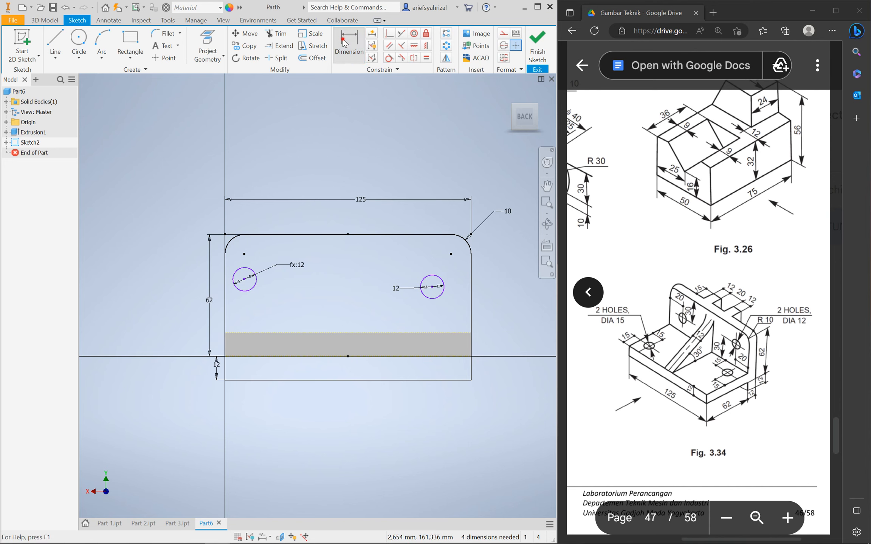
# Locate the right circle 20 from the right edge and 30 below the top edge
pyautogui.click(441, 295)
pyautogui.click(471, 265)
pyautogui.click(456, 179)
pyautogui.write('20')
pyautogui.press('Return')
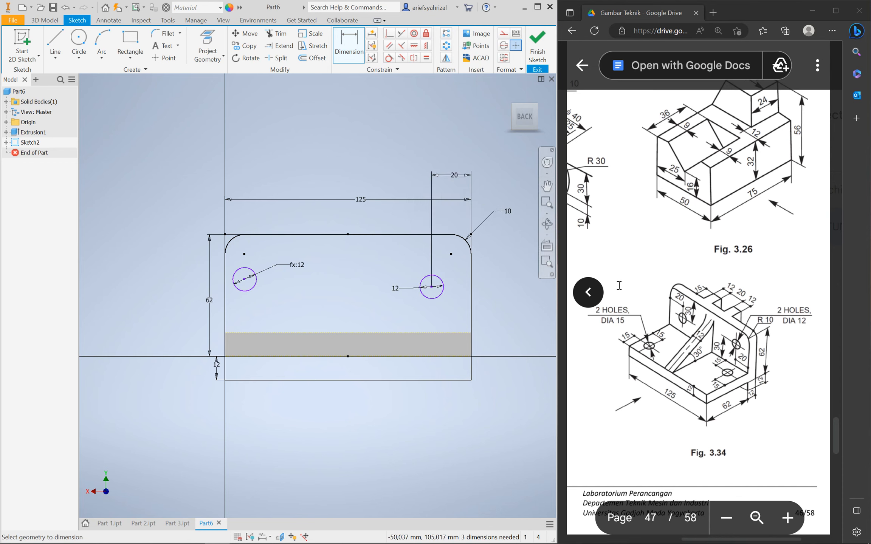
pyautogui.click(442, 290)
pyautogui.click(421, 235)
pyautogui.click(501, 253)
pyautogui.write('30')
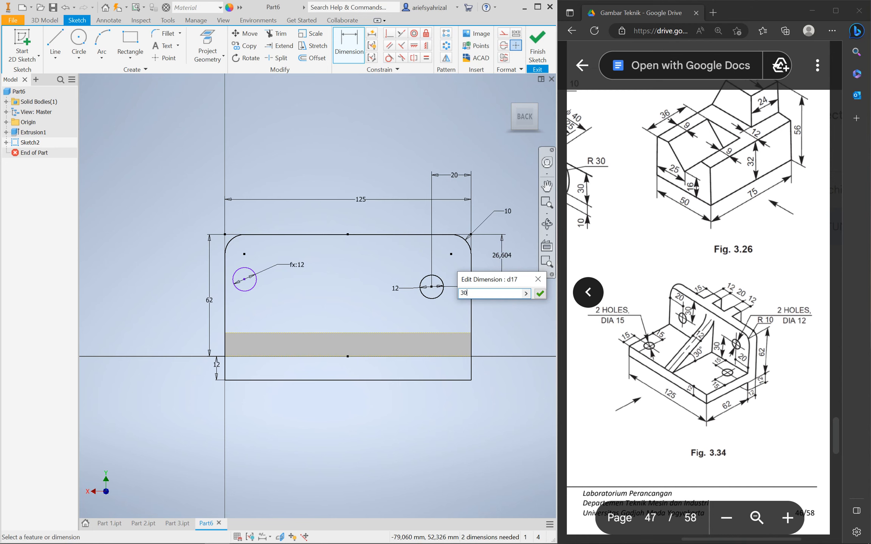
pyautogui.press('Return')
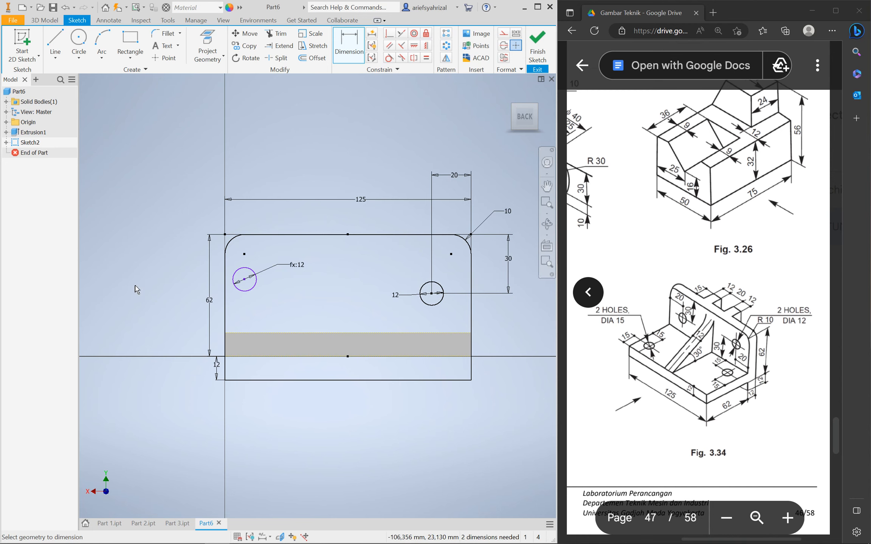
# Locate the left circle 20 from the left edge and 30 above the plate's top line
pyautogui.click(247, 291)
pyautogui.click(223, 277)
pyautogui.click(113, 276)
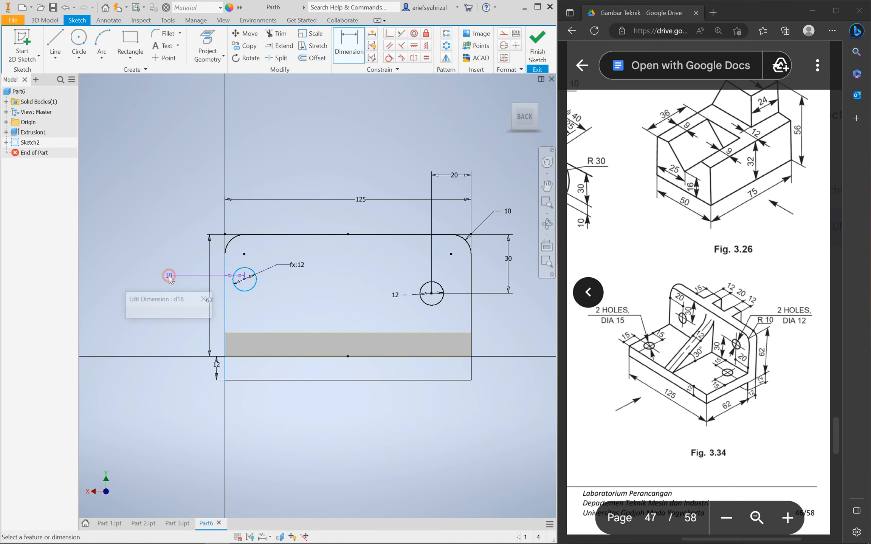
pyautogui.press('Return')
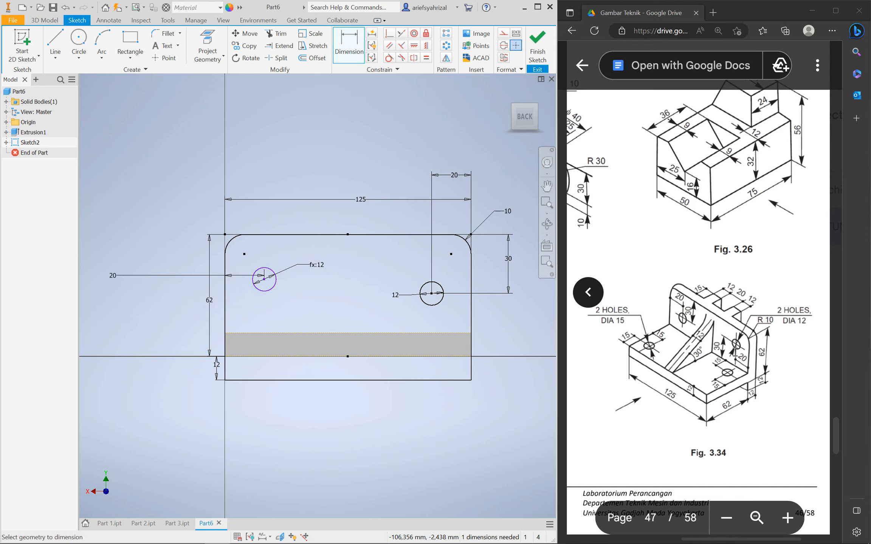
pyautogui.click(272, 294)
pyautogui.click(266, 333)
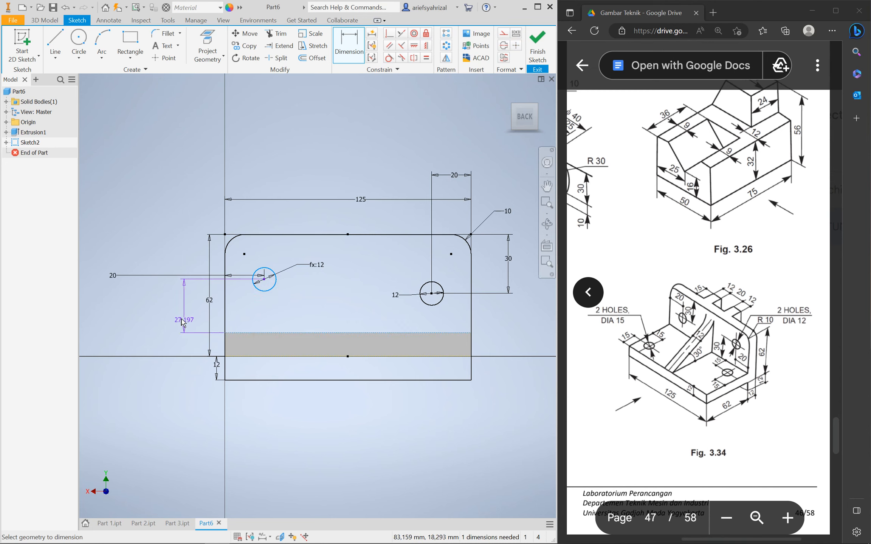
pyautogui.click(177, 311)
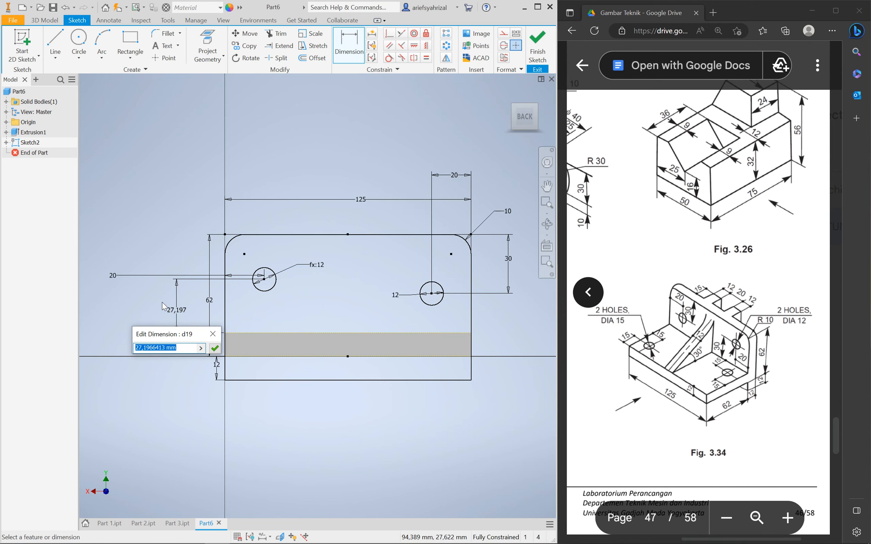
pyautogui.write('30')
pyautogui.press('Return')
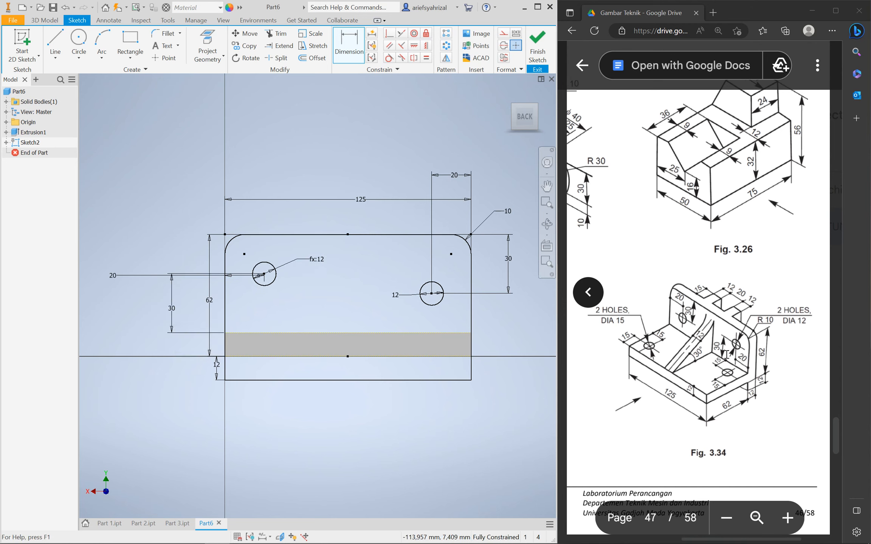
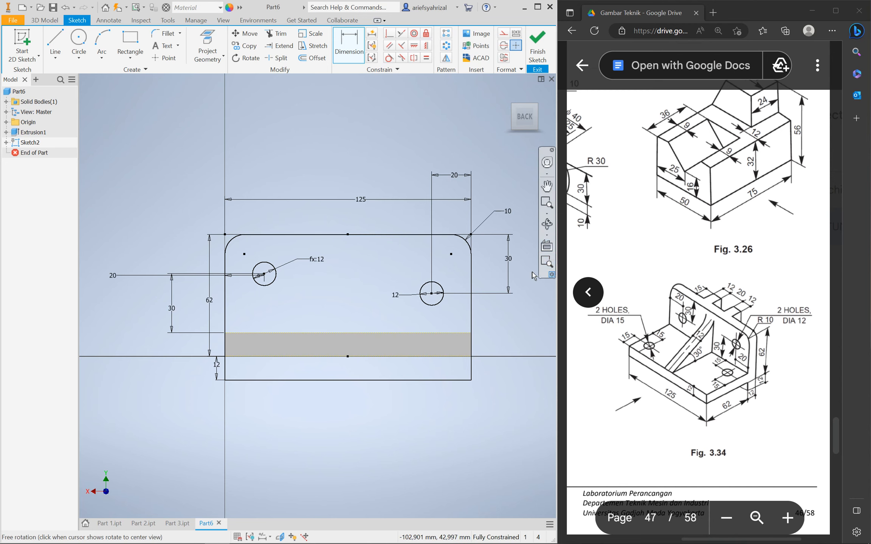
# Extrude the holed back-plate profile 12 mm toward the base as a Join, forming Extrusion2
pyautogui.click(40, 21)
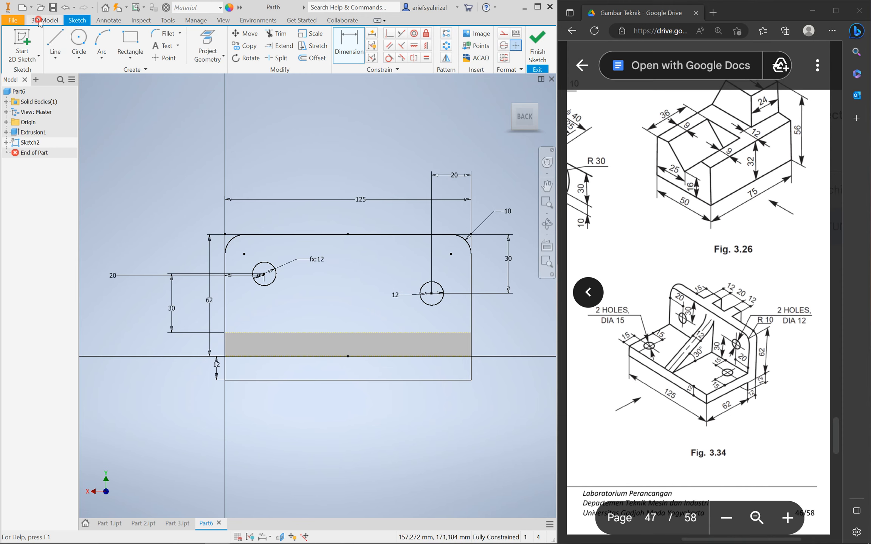
pyautogui.click(56, 43)
pyautogui.click(412, 275)
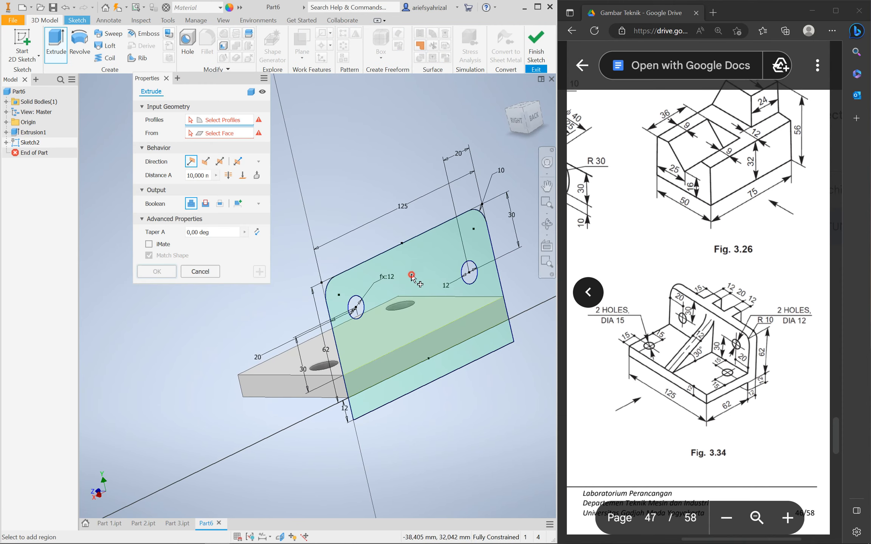
pyautogui.keyDown('shift'); pyautogui.moveTo(413, 400); pyautogui.dragTo(455, 407, button='middle'); pyautogui.keyUp('shift')
pyautogui.scroll(3, 450, 408)
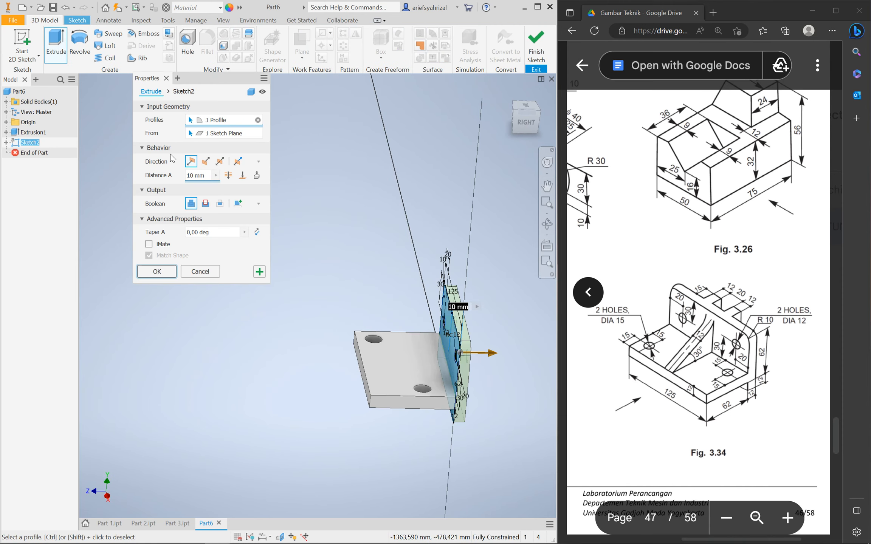
pyautogui.click(206, 163)
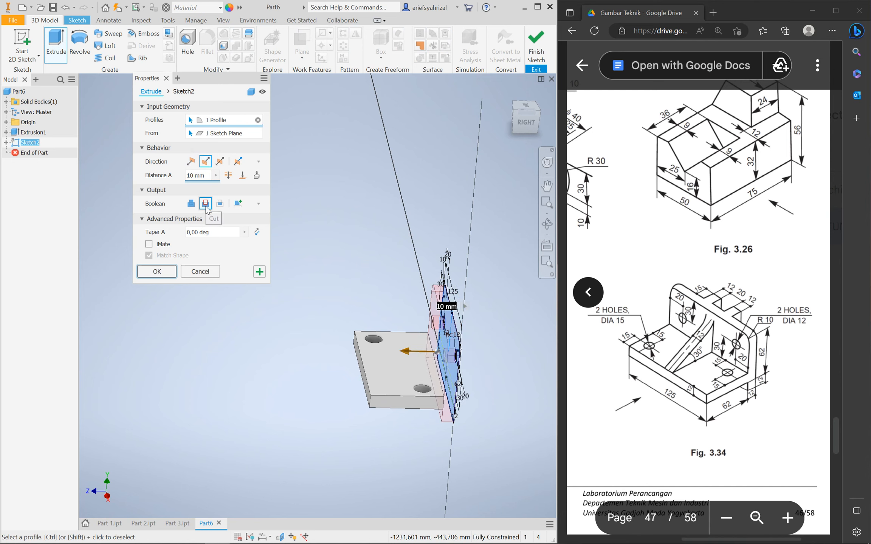
pyautogui.click(191, 203)
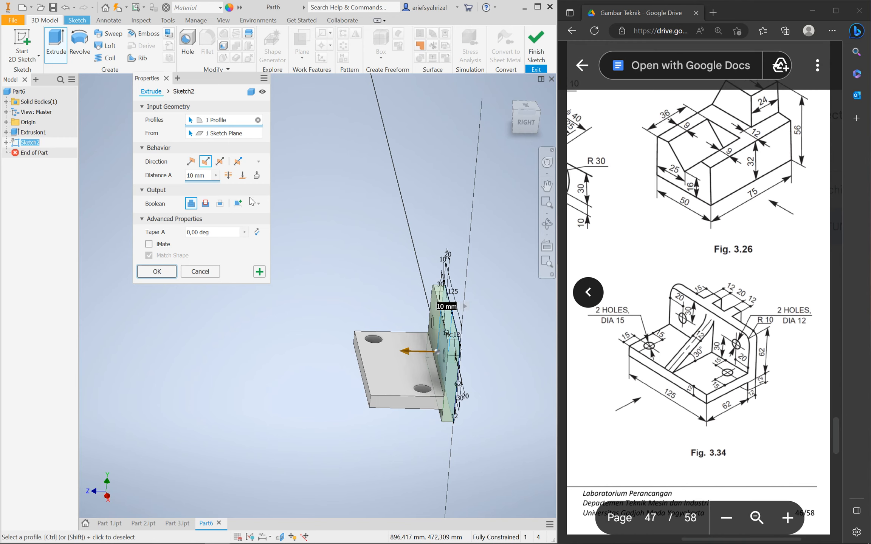
pyautogui.click(207, 176)
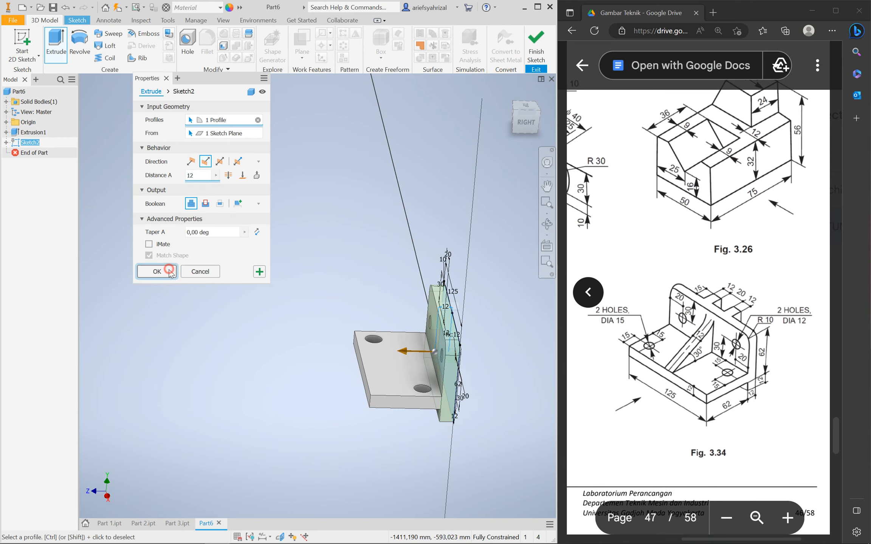
pyautogui.click(157, 271)
pyautogui.moveTo(377, 429)
pyautogui.keyDown('shift'); pyautogui.mouseDown(button='middle')
pyautogui.moveTo(432, 418)
pyautogui.moveTo(375, 427)
pyautogui.mouseUp(button='middle'); pyautogui.keyUp('shift')
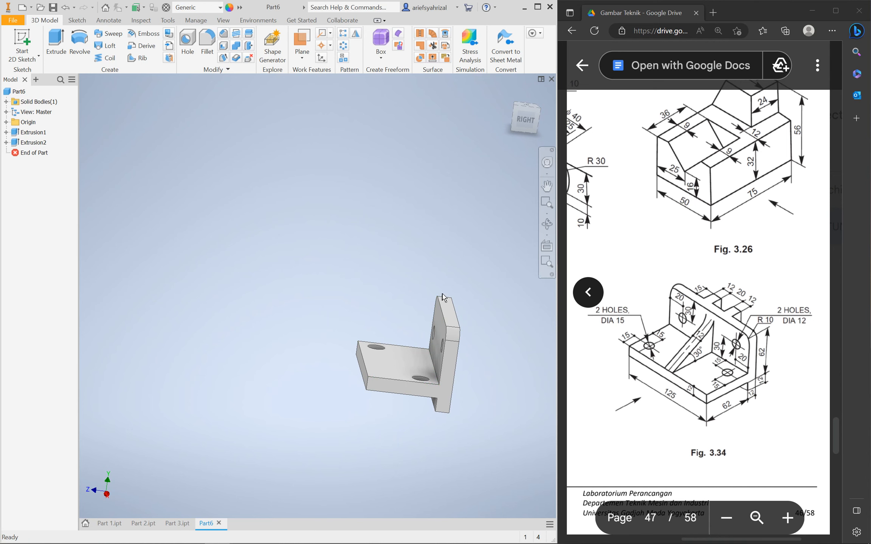
# Orbit the bracket to an oblique view and select the upright plate's outer face
pyautogui.keyDown('shift'); pyautogui.moveTo(410, 315); pyautogui.dragTo(382, 325, button='middle'); pyautogui.keyUp('shift')
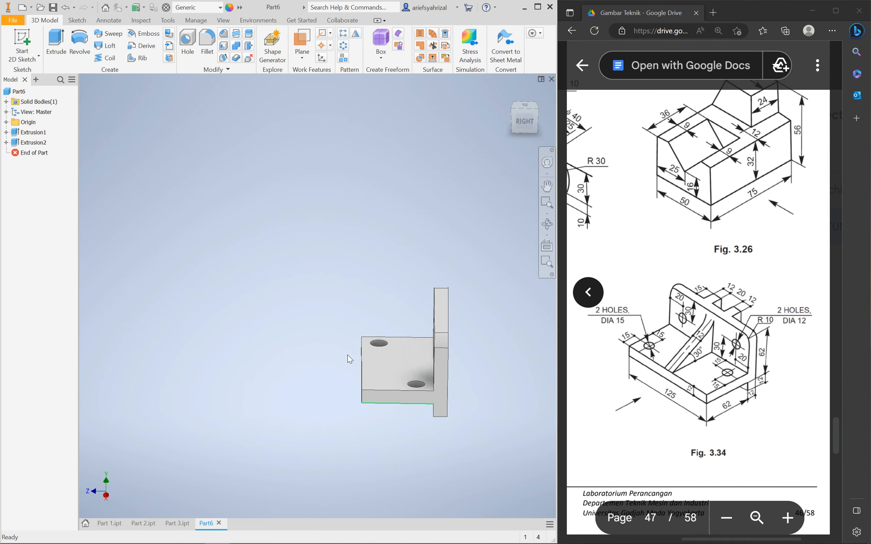
pyautogui.keyDown('shift'); pyautogui.moveTo(349, 352); pyautogui.dragTo(286, 342, button='middle'); pyautogui.keyUp('shift')
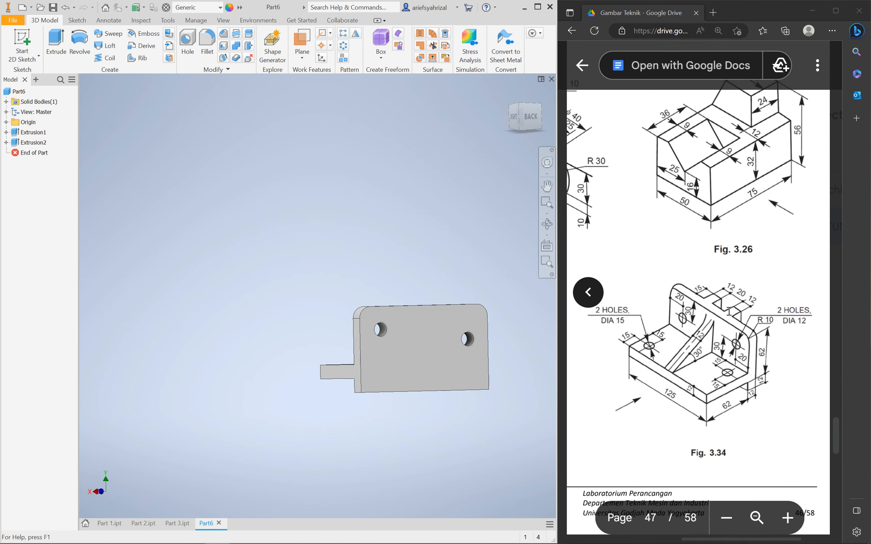
pyautogui.keyDown('shift'); pyautogui.moveTo(453, 382); pyautogui.dragTo(457, 356, button='middle'); pyautogui.keyUp('shift')
pyautogui.click(449, 346)
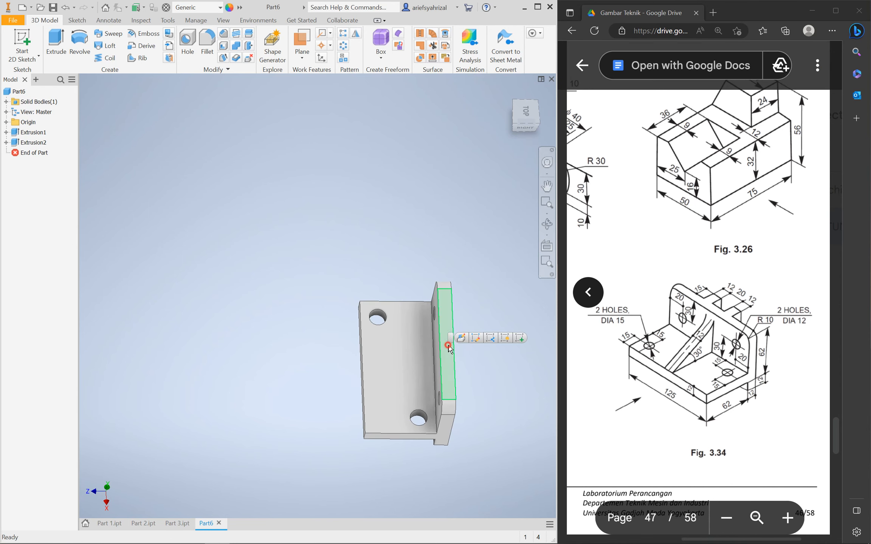
# Start a sketch on the face and project the narrow face's edges as construction geometry
pyautogui.click(521, 339)
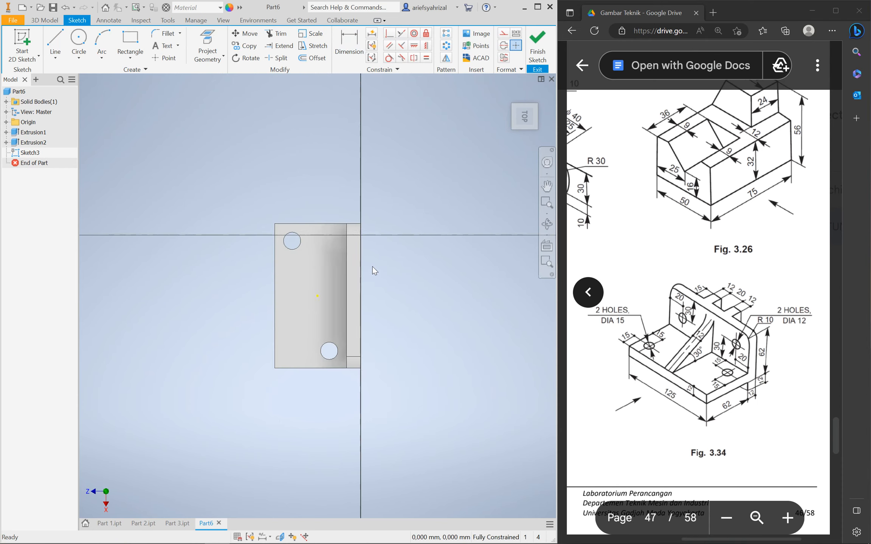
pyautogui.scroll(-3, 372, 267)
pyautogui.click(207, 39)
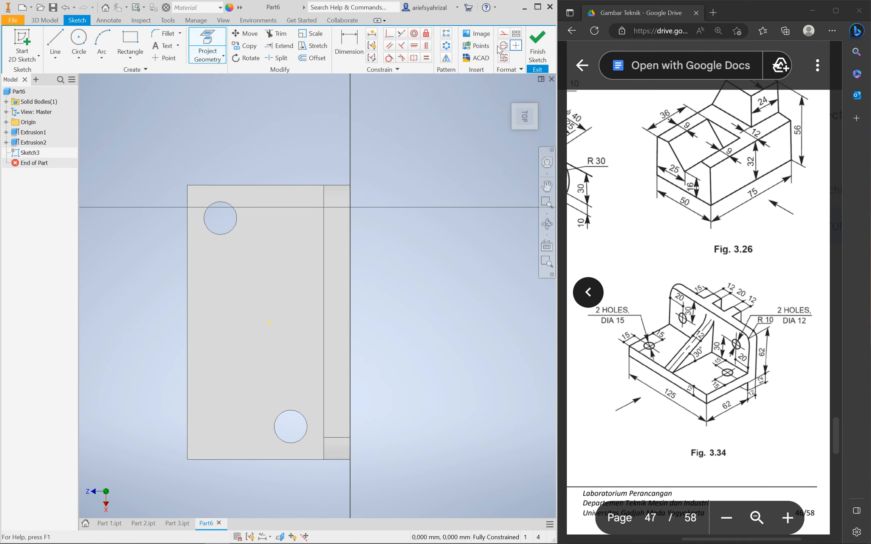
pyautogui.click(504, 36)
pyautogui.click(330, 306)
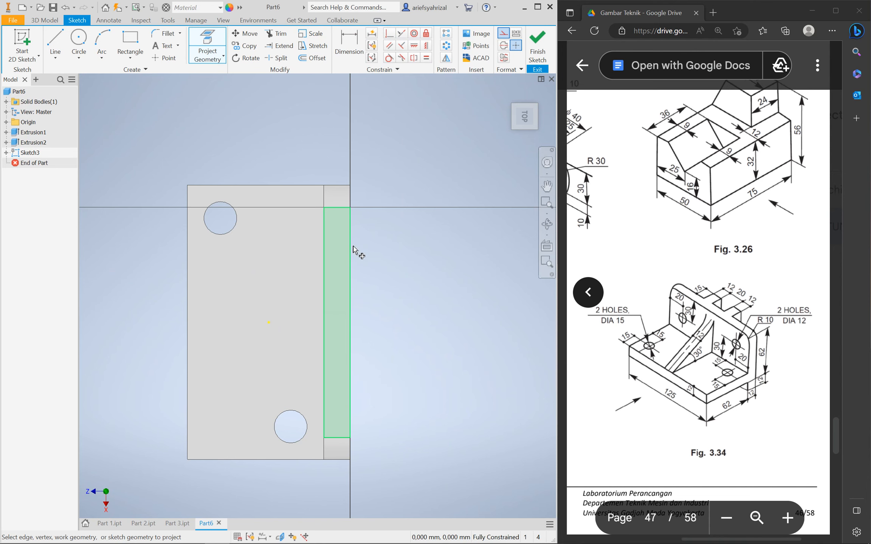
# Draw two small squares stacked against the plate's edge
pyautogui.click(55, 41)
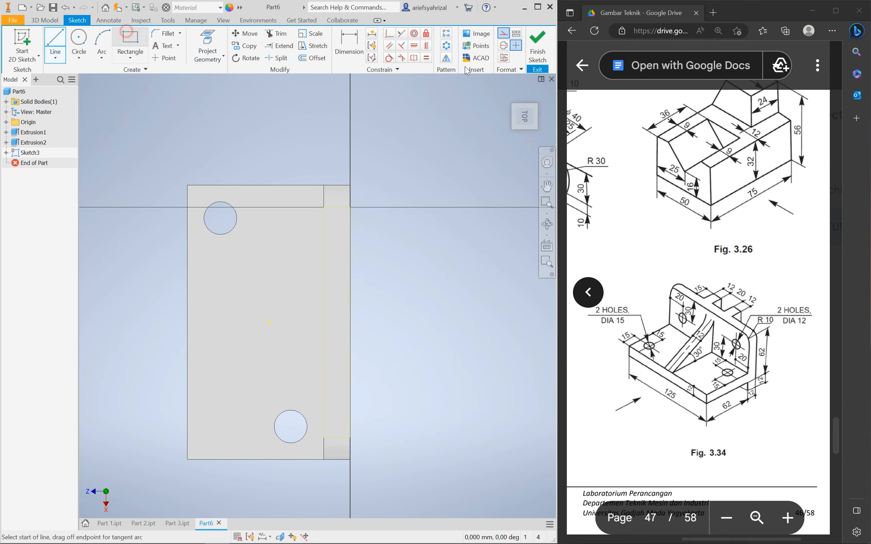
pyautogui.click(130, 42)
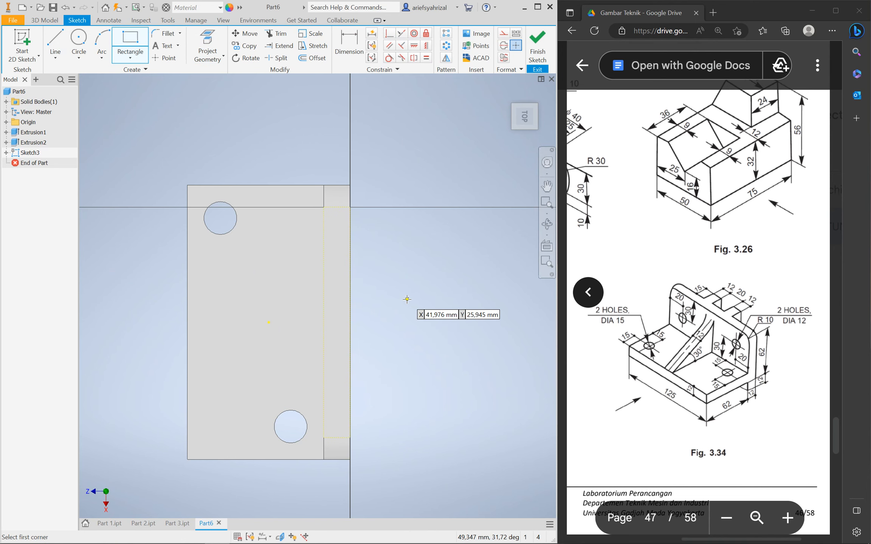
pyautogui.click(348, 267)
pyautogui.click(385, 303)
pyautogui.click(350, 323)
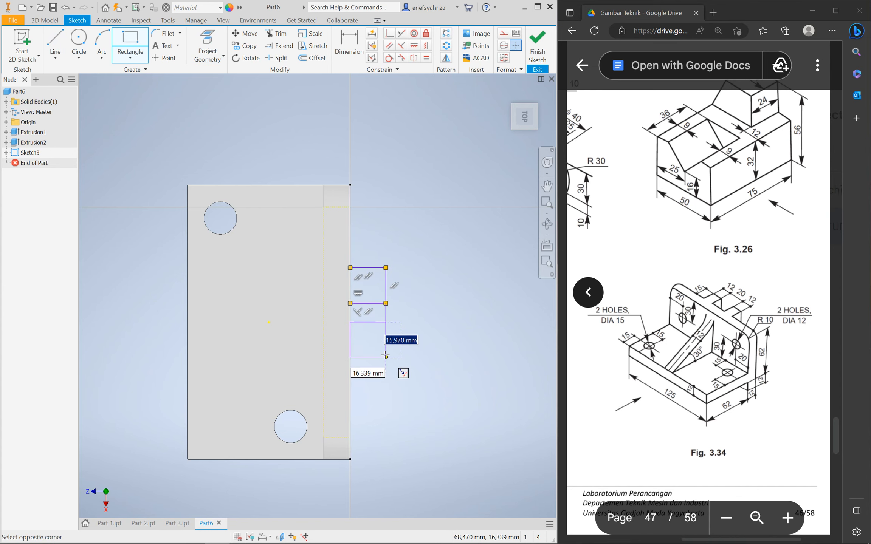
pyautogui.click(386, 355)
# Dimension the gap between the squares, trying 20 then undoing back to 8.665
pyautogui.press('d')
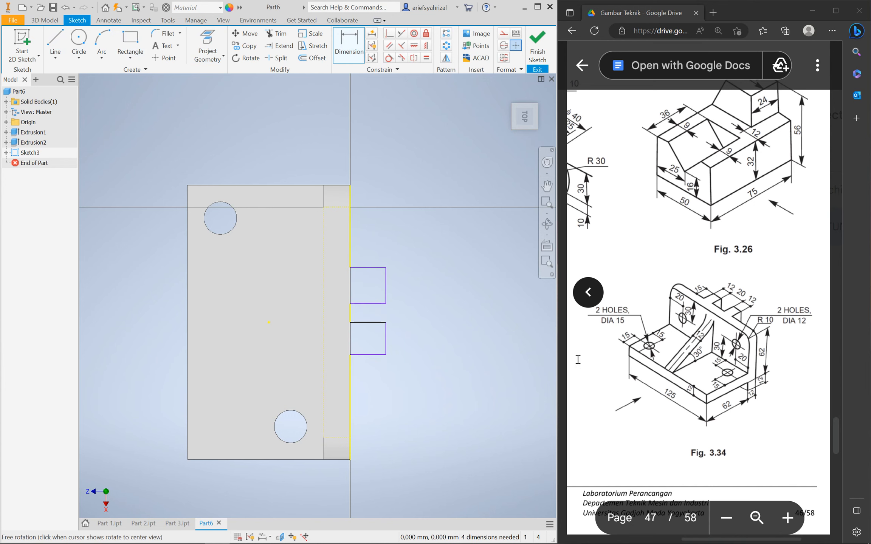
pyautogui.click(376, 304)
pyautogui.click(378, 322)
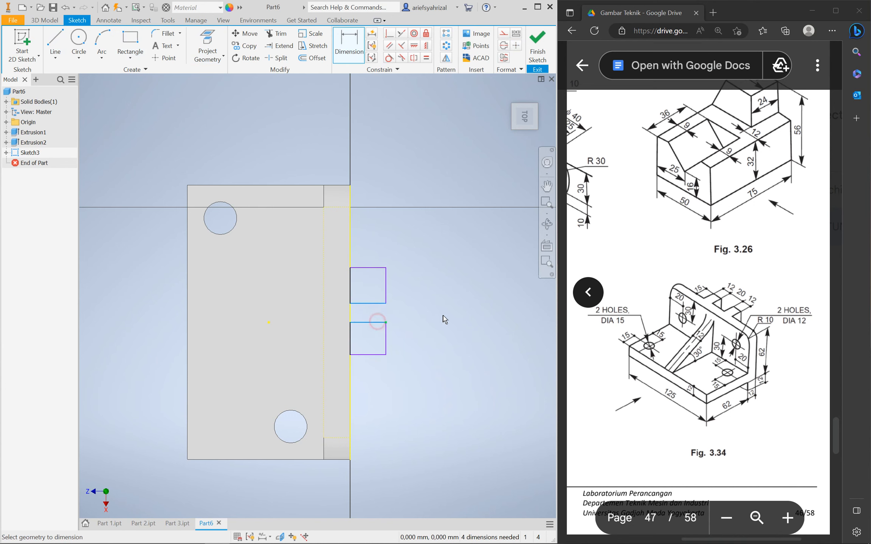
pyautogui.click(445, 314)
pyautogui.write('20')
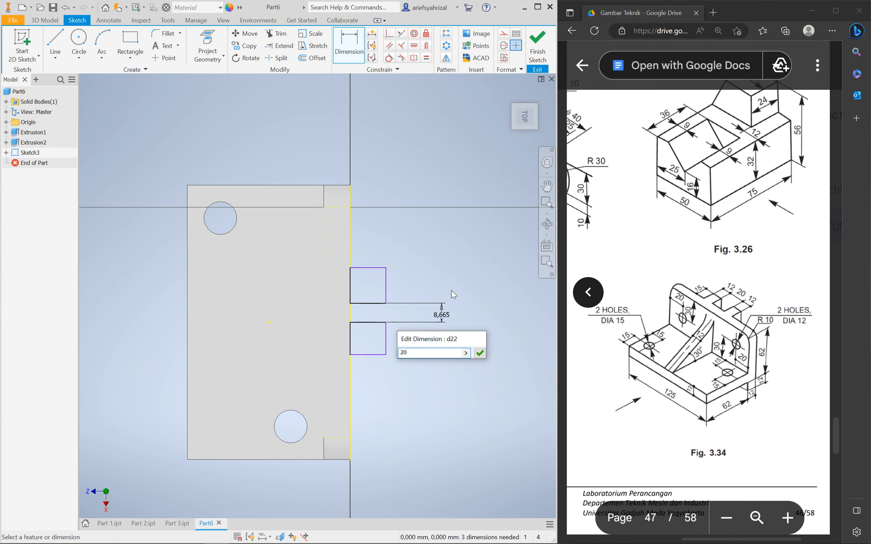
pyautogui.press('Return')
pyautogui.hotkey('ctrl', 'z')
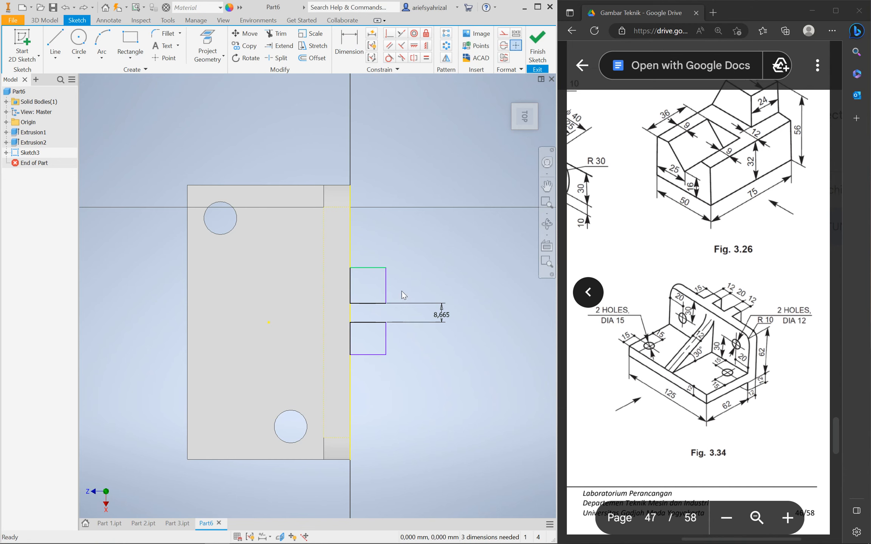
pyautogui.click(55, 44)
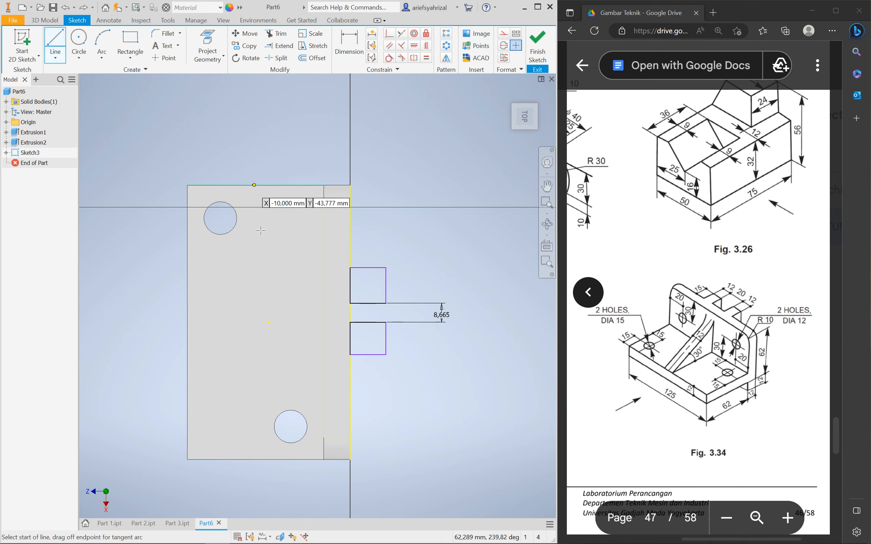
# Draw a line joining the two squares and try constraining its midpoint to the centre point
pyautogui.click(385, 303)
pyautogui.doubleClick(386, 323)
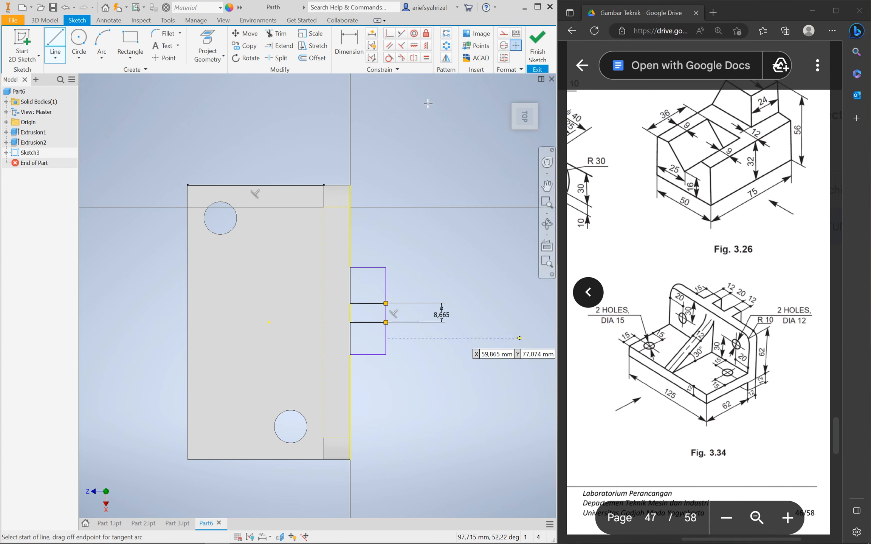
pyautogui.click(415, 47)
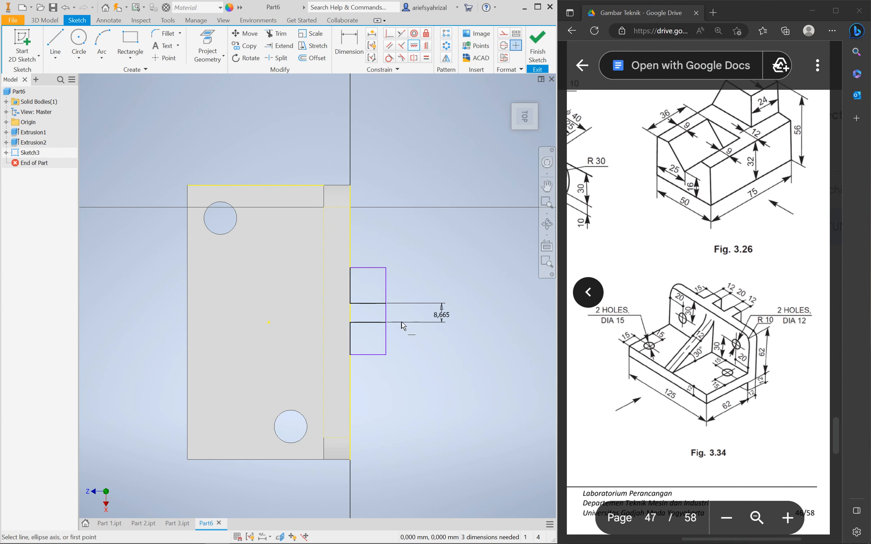
pyautogui.click(426, 45)
pyautogui.click(385, 313)
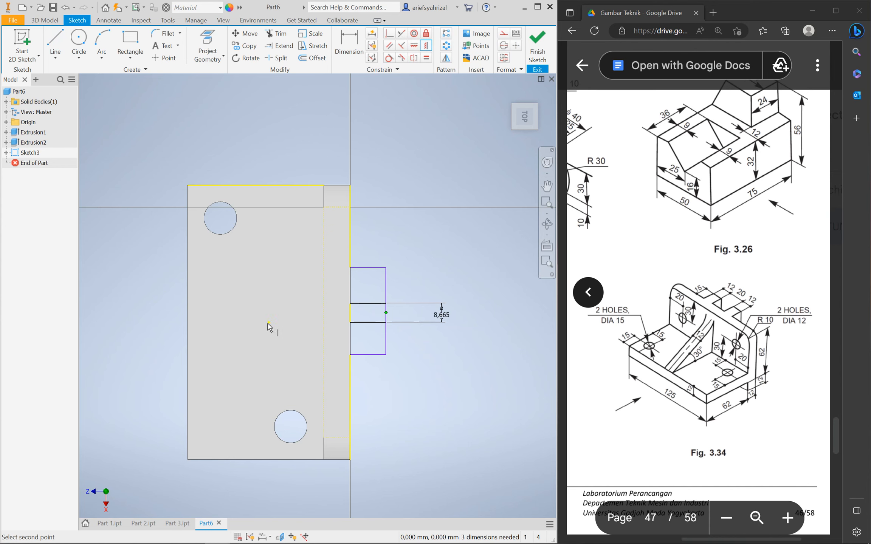
pyautogui.click(268, 322)
pyautogui.click(226, 90)
pyautogui.press('Escape')
# Delete the 8,665 gap dimension and try a vertical alignment with the centre point, then undo it
pyautogui.click(441, 313)
pyautogui.press('Delete')
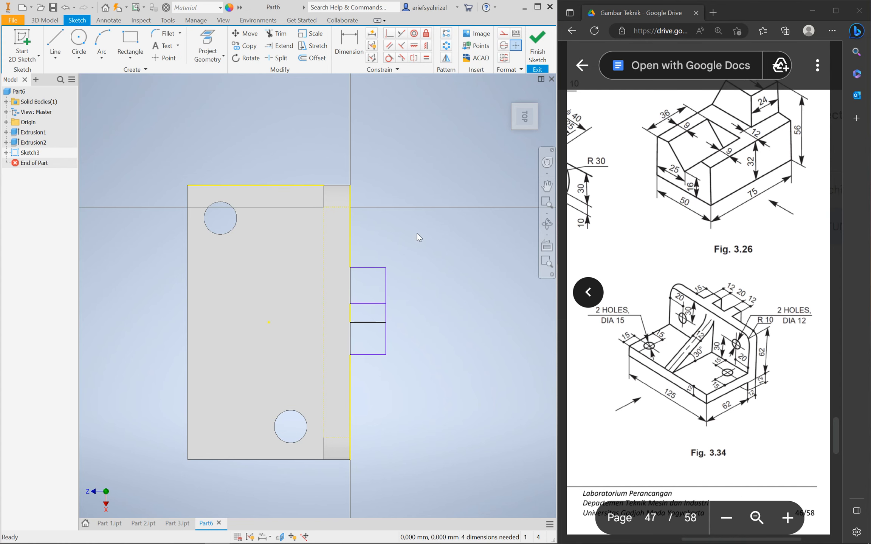
pyautogui.click(426, 45)
pyautogui.click(384, 313)
pyautogui.click(269, 323)
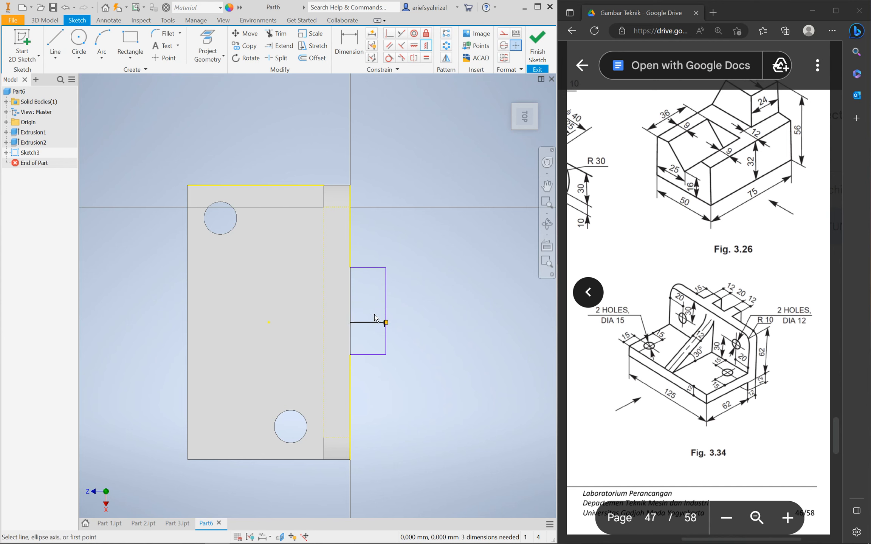
pyautogui.press('Escape')
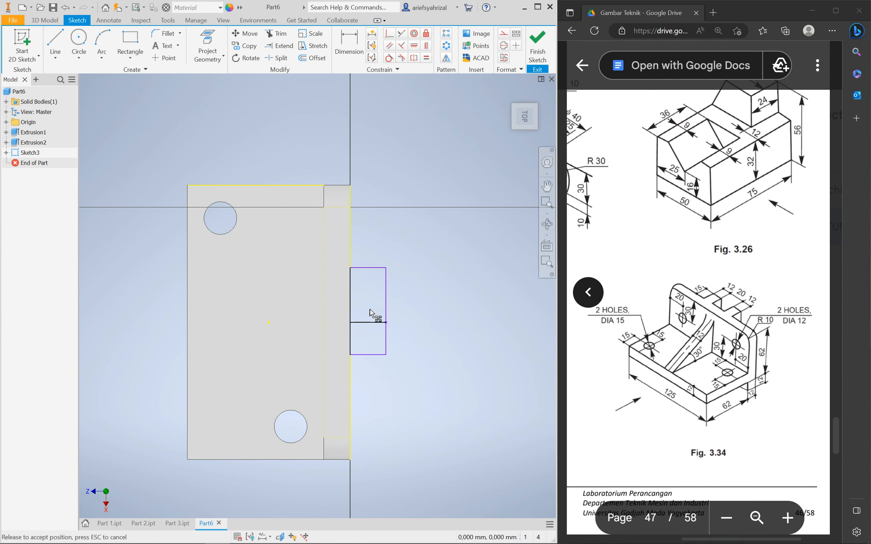
pyautogui.hotkey('ctrl', 'z')
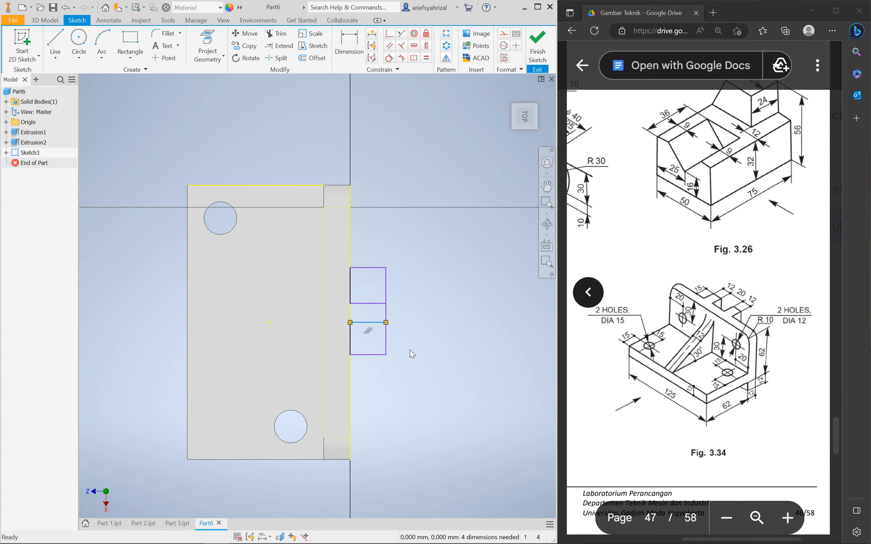
# Delete the joining segment and drag rectangle edges apart, making the lower one taller
pyautogui.click(393, 314)
pyautogui.moveTo(377, 303); pyautogui.dragTo(370, 250)
pyautogui.moveTo(365, 290); pyautogui.dragTo(365, 274)
pyautogui.moveTo(368, 355); pyautogui.dragTo(368, 373)
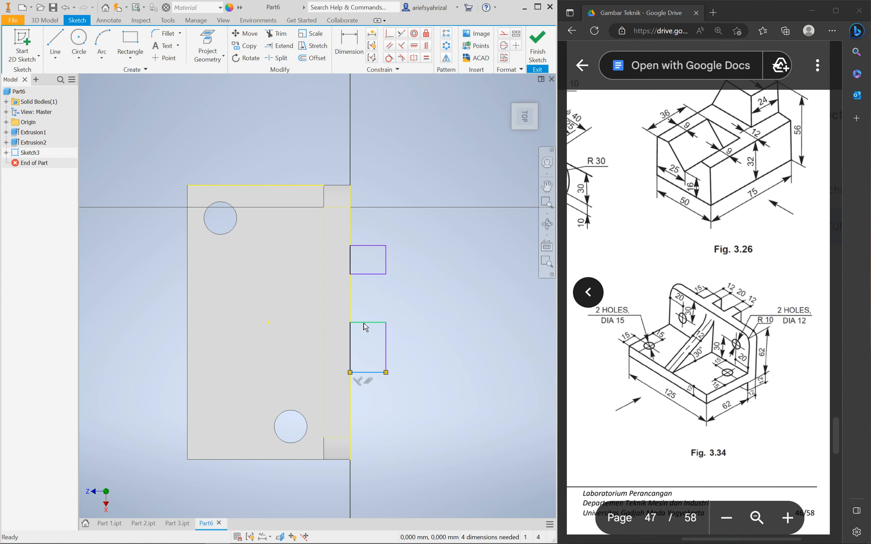
pyautogui.click(367, 323)
pyautogui.moveTo(372, 324); pyautogui.dragTo(426, 339)
# Set the lower rectangle's height to 12 and link the upper rectangle's height to it
pyautogui.press('d')
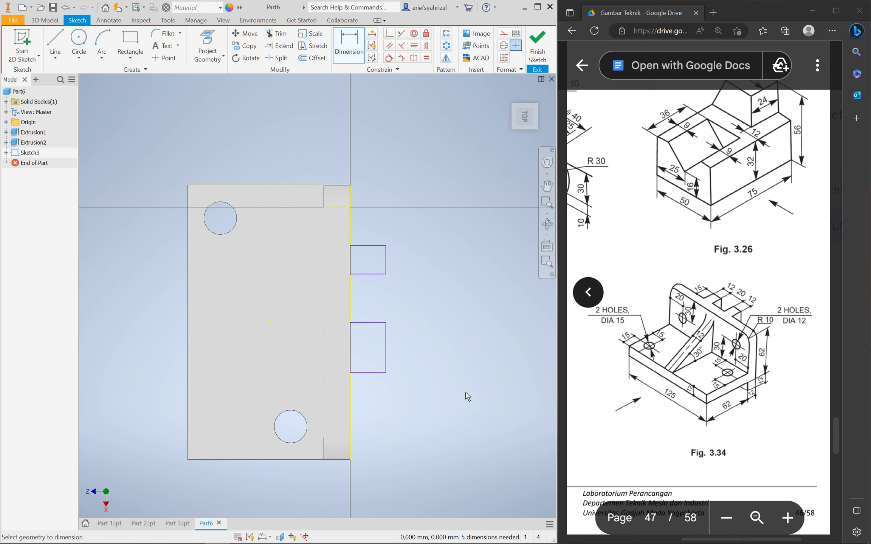
pyautogui.click(386, 342)
pyautogui.click(452, 343)
pyautogui.write('12')
pyautogui.press('Return')
pyautogui.click(386, 251)
pyautogui.click(419, 262)
pyautogui.click(424, 338)
pyautogui.press('Return')
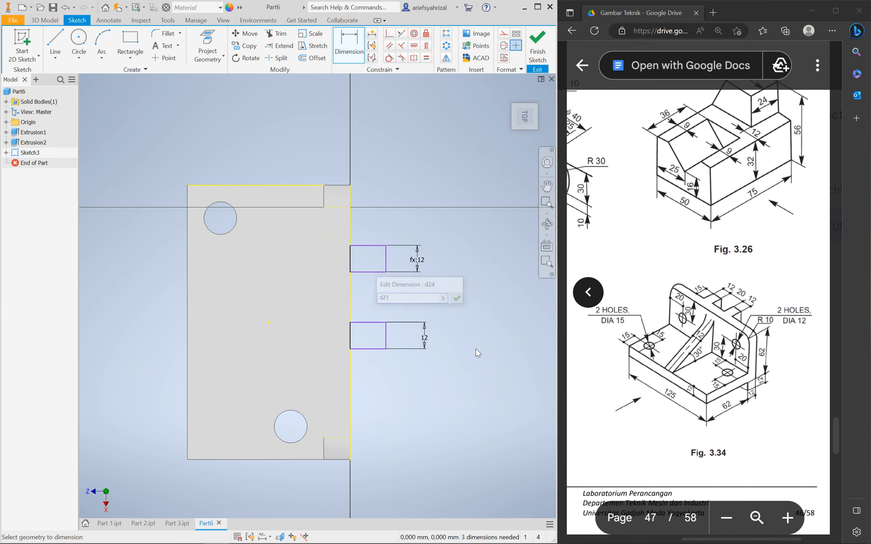
# Give both rectangles a width of 15
pyautogui.click(371, 246)
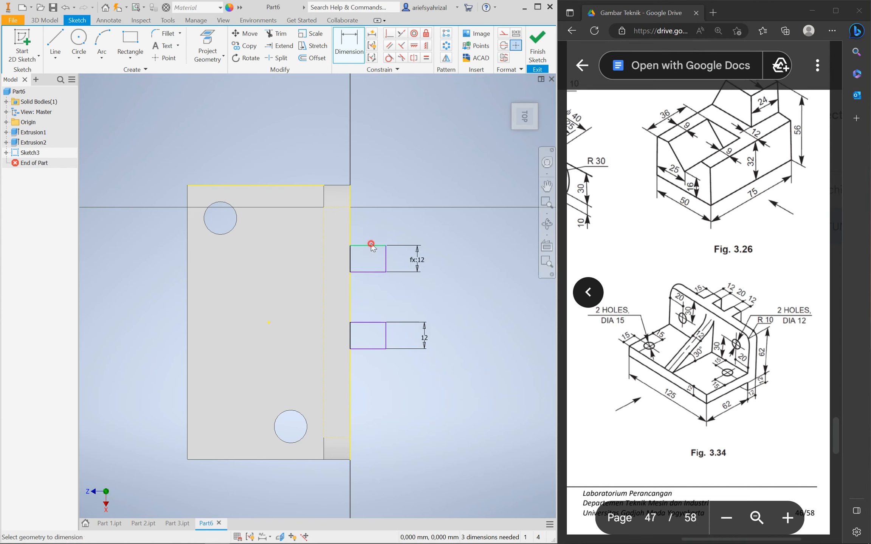
pyautogui.click(371, 226)
pyautogui.write('15')
pyautogui.press('Return')
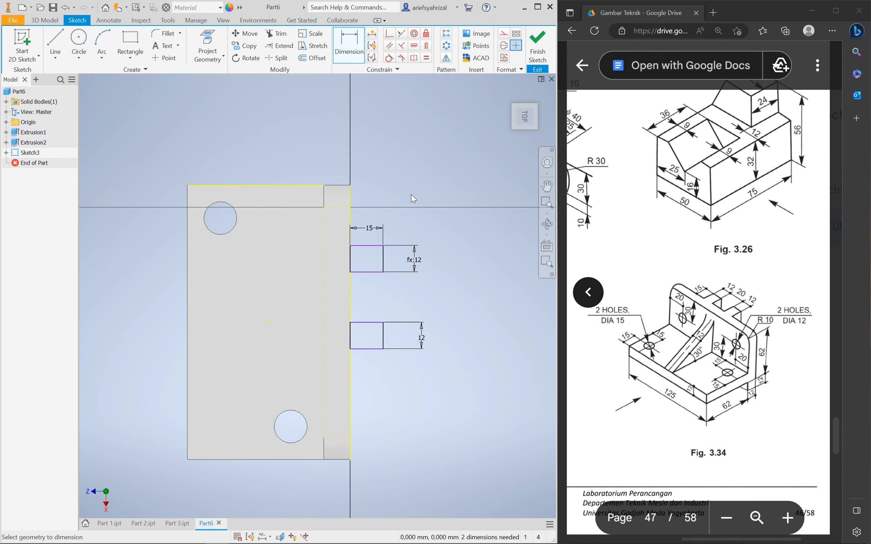
pyautogui.click(369, 323)
pyautogui.click(372, 297)
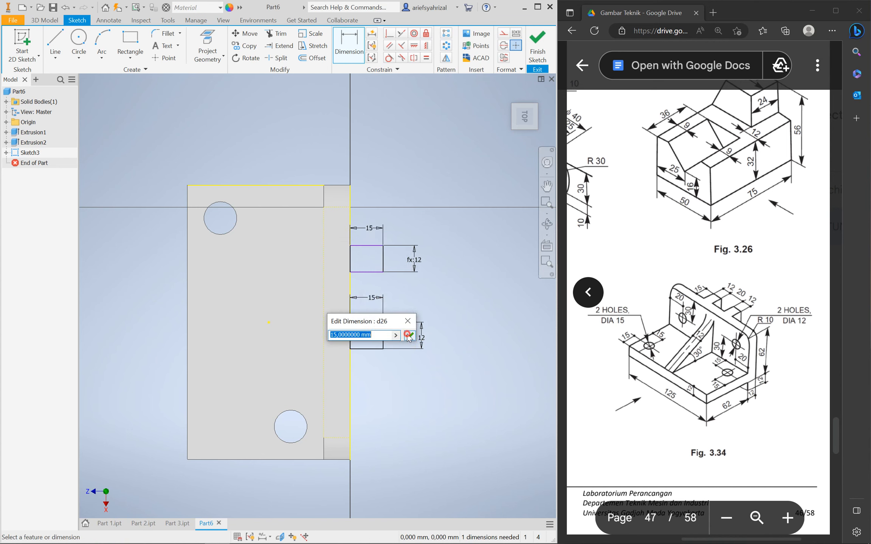
pyautogui.click(408, 335)
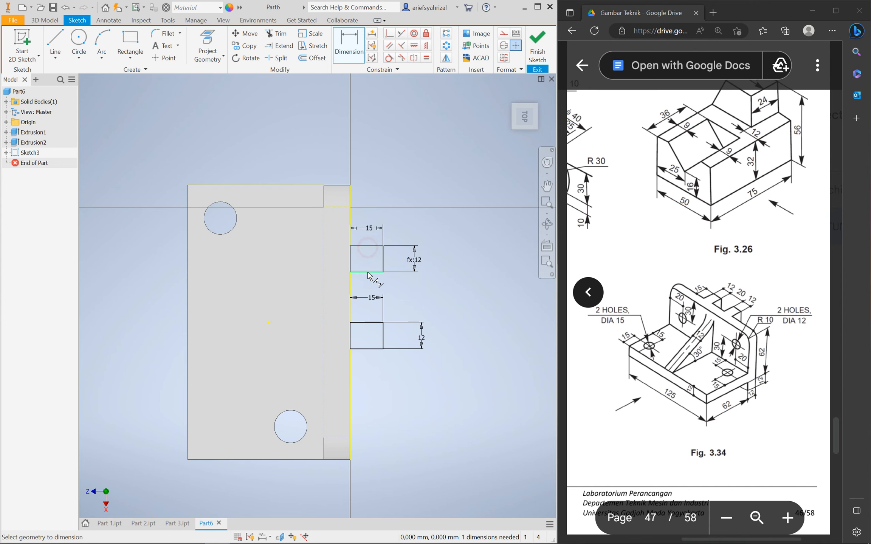
pyautogui.press('Escape')
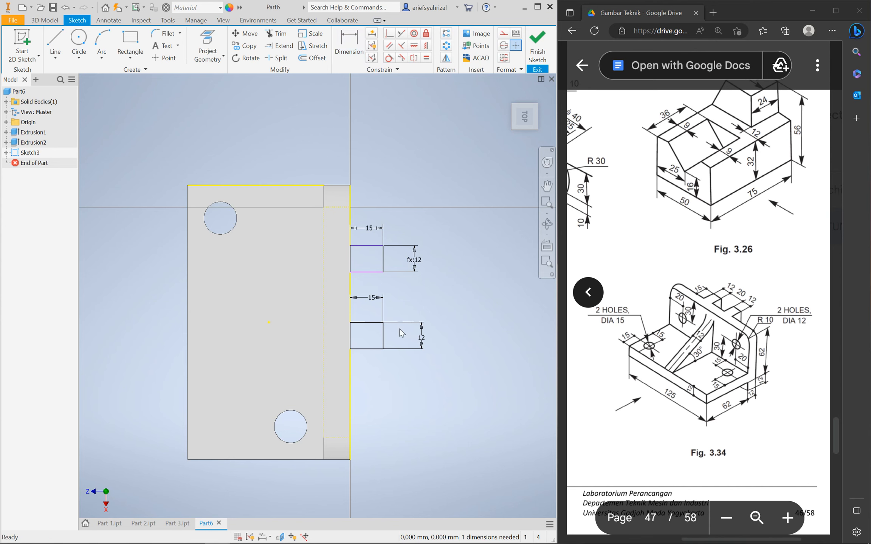
# Remove a constraint from the lower rectangle's left edge and draw a vertical line between the slots' right corners
pyautogui.click(350, 336)
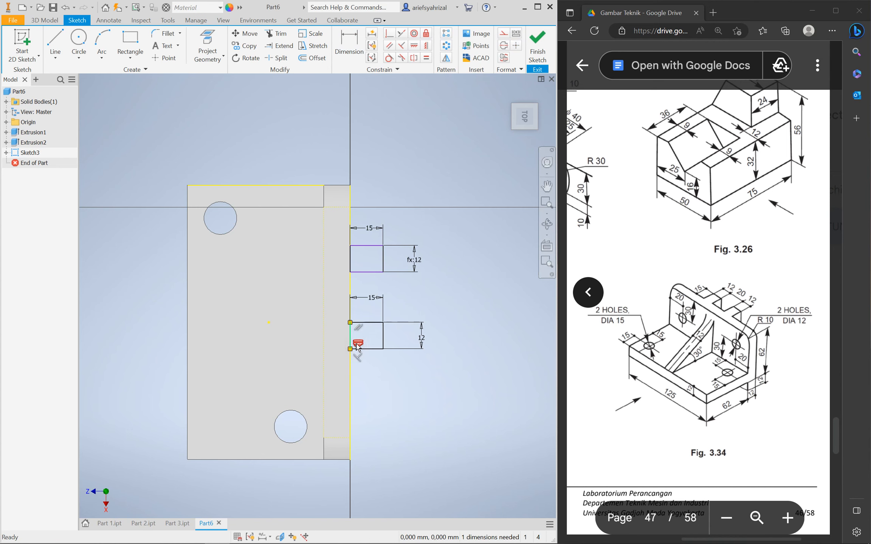
pyautogui.click(359, 328)
pyautogui.press('Delete')
pyautogui.click(408, 301)
pyautogui.click(369, 322)
pyautogui.click(367, 327)
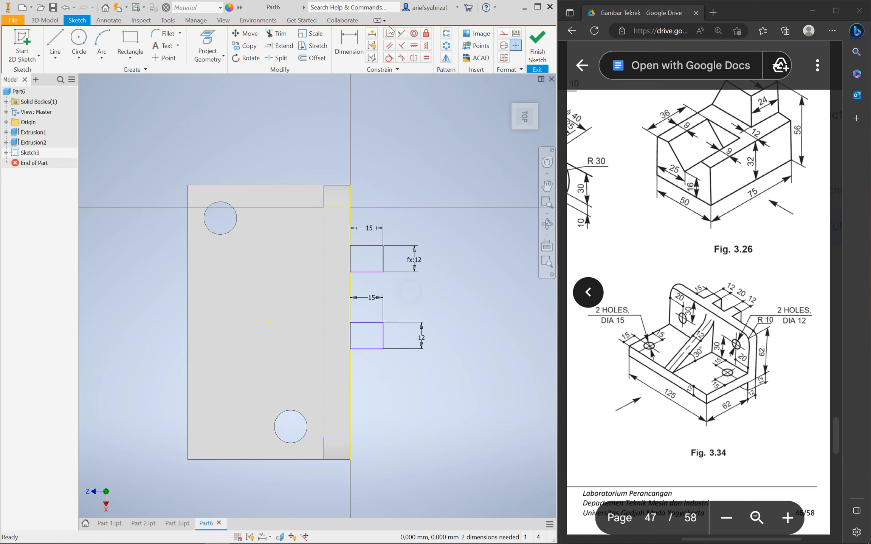
pyautogui.click(56, 40)
pyautogui.click(383, 323)
pyautogui.click(382, 272)
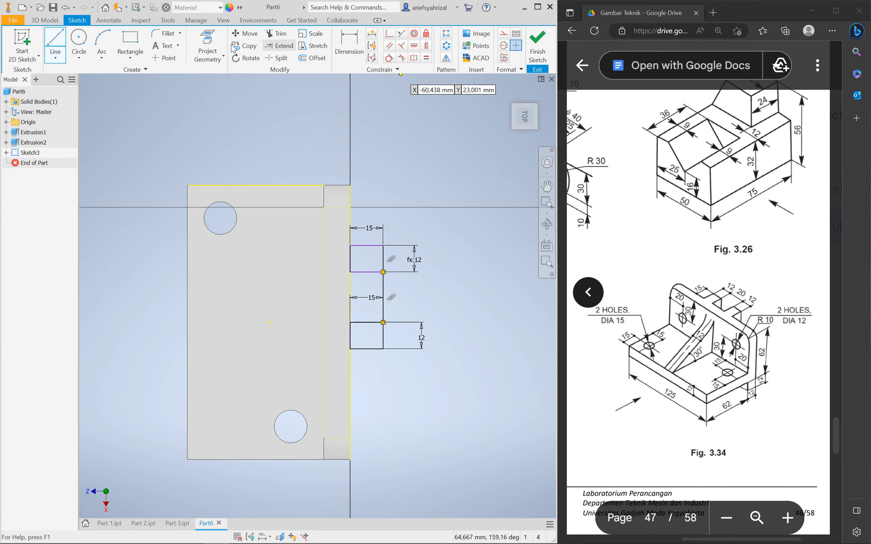
# Try aligning the line with the centre point, undo it, then delete the lower rectangle and its dimensions
pyautogui.click(426, 46)
pyautogui.click(383, 297)
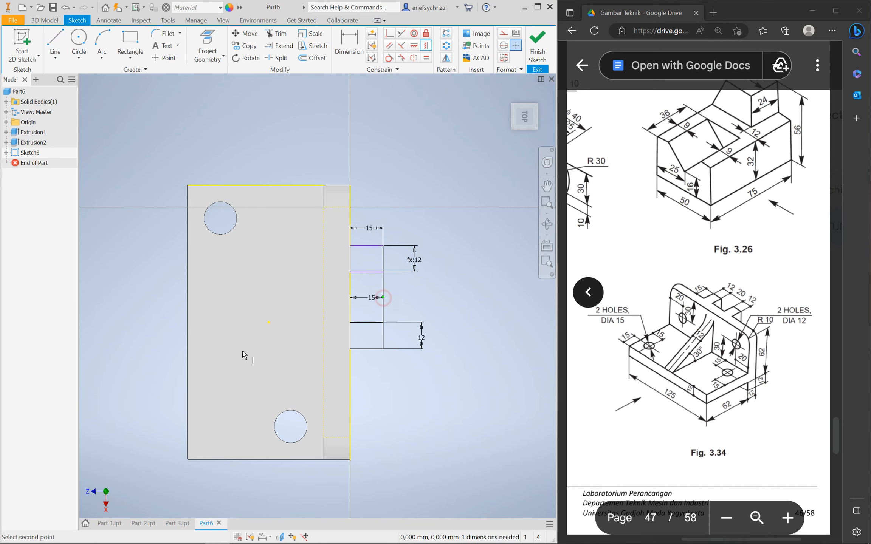
pyautogui.click(268, 322)
pyautogui.hotkey('ctrl', 'z')
pyautogui.moveTo(341, 304); pyautogui.dragTo(415, 368)
pyautogui.press('Delete')
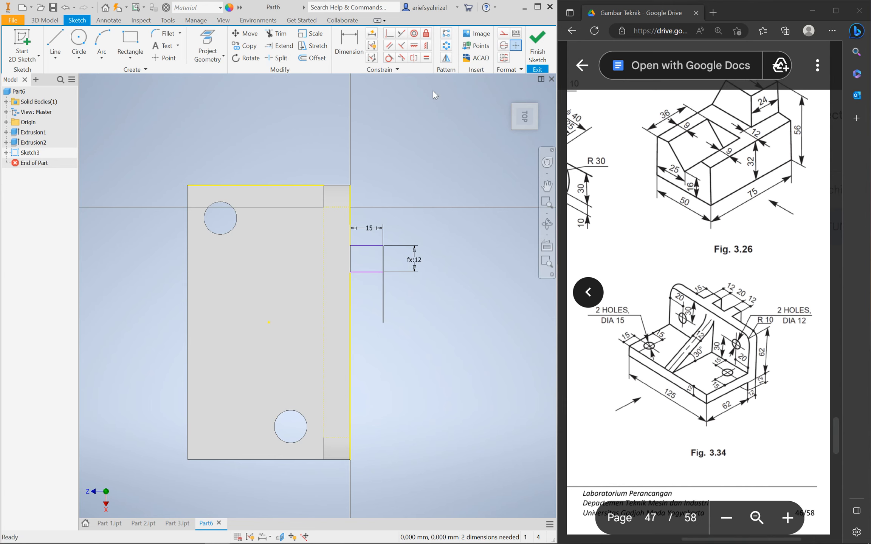
# Redraw the lower slot rectangle with its 12 height and 15 width linked to the upper slot
pyautogui.click(130, 42)
pyautogui.click(350, 347)
pyautogui.click(395, 375)
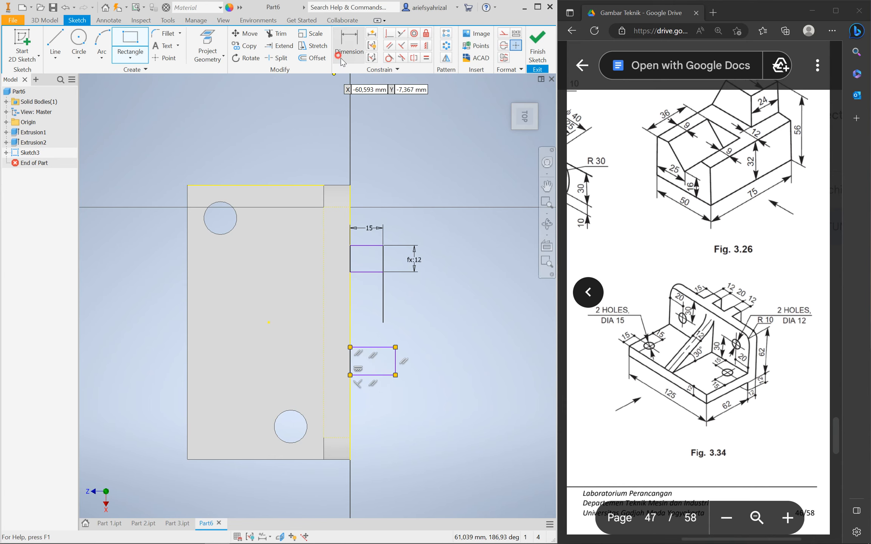
pyautogui.click(343, 62)
pyautogui.click(396, 362)
pyautogui.click(433, 353)
pyautogui.click(414, 260)
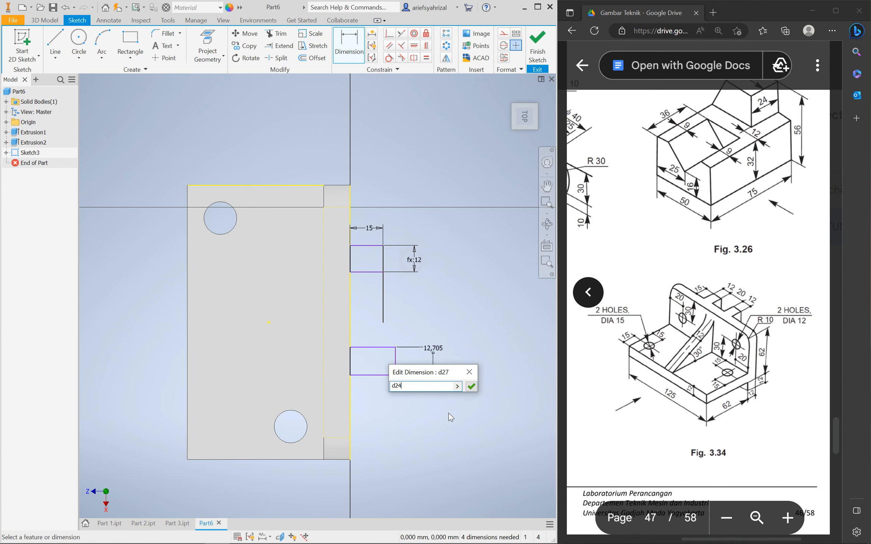
pyautogui.click(471, 386)
pyautogui.click(377, 347)
pyautogui.click(375, 333)
pyautogui.click(373, 228)
pyautogui.click(412, 367)
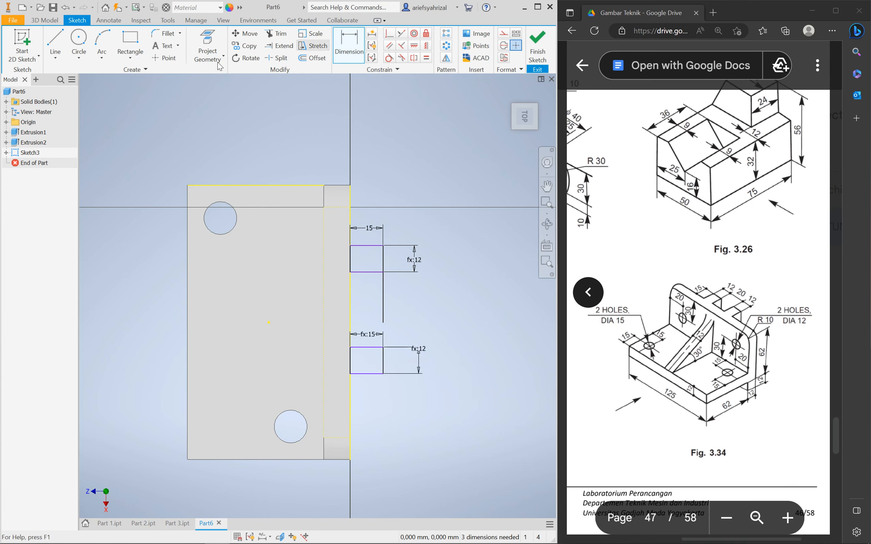
# Draw a line between the slots' right corners and make it construction geometry
pyautogui.click(56, 41)
pyautogui.click(382, 347)
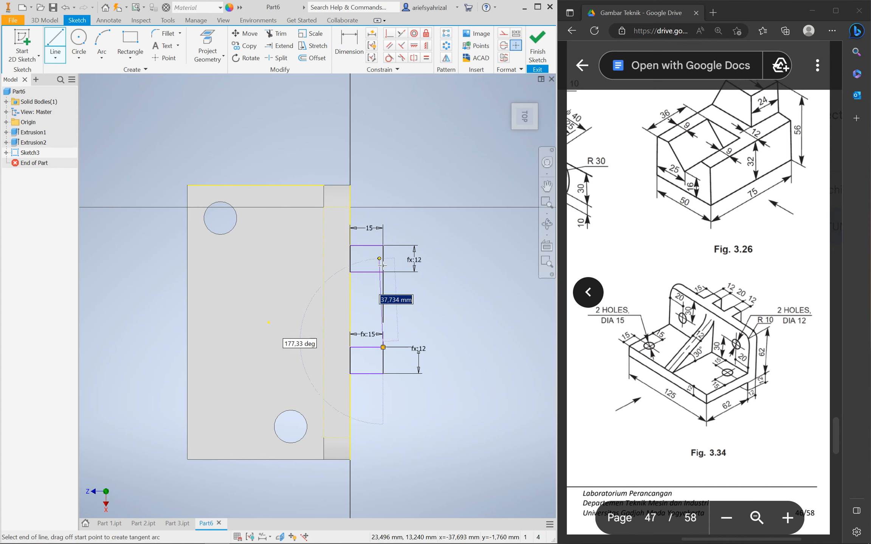
pyautogui.click(384, 272)
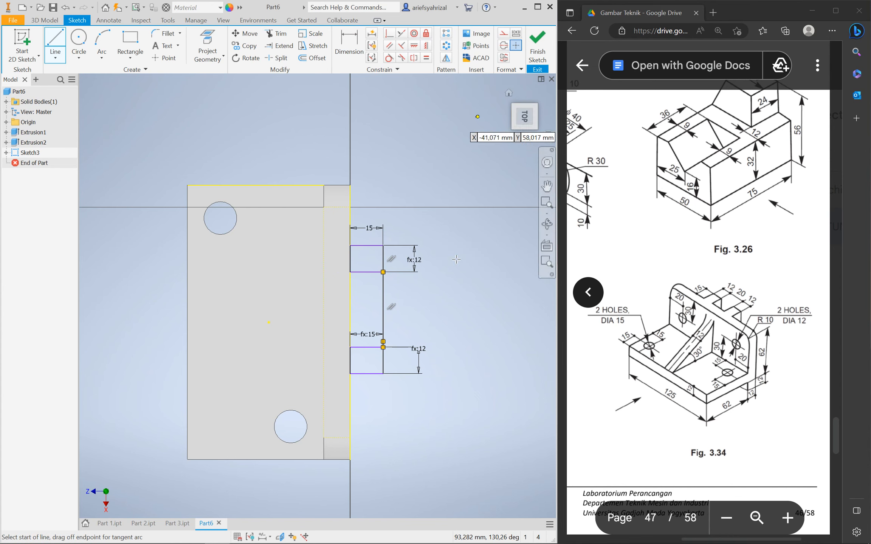
pyautogui.press('Escape')
pyautogui.click(383, 302)
pyautogui.click(503, 34)
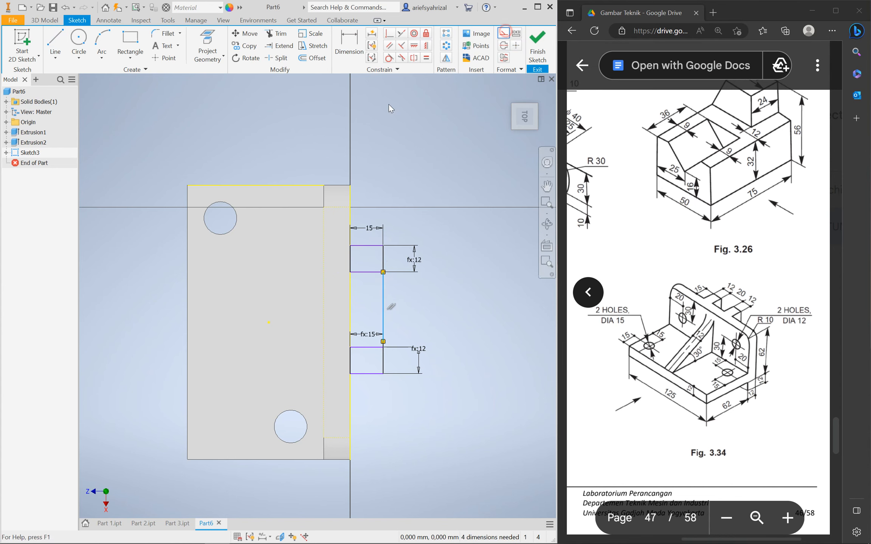
# Constrain the construction line's midpoint level with the sketch centre point
pyautogui.click(426, 45)
pyautogui.click(382, 299)
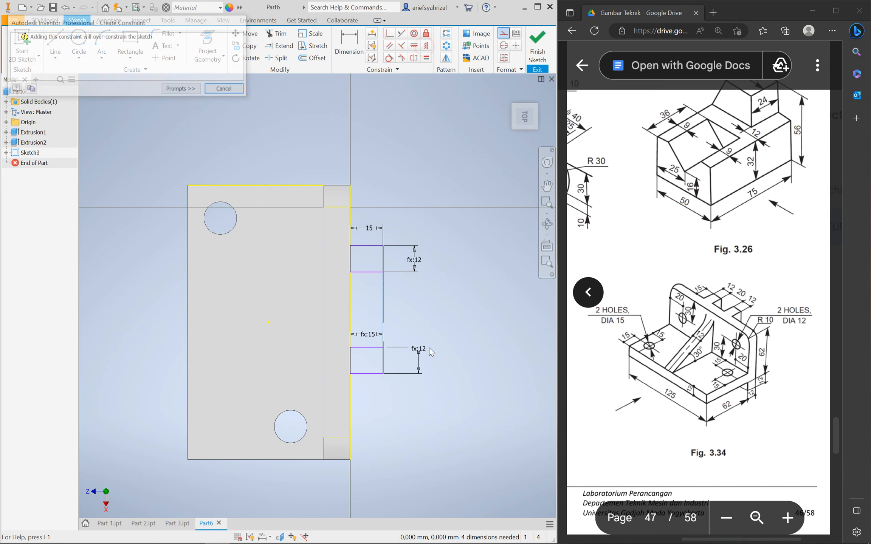
pyautogui.click(239, 93)
pyautogui.click(383, 306)
pyautogui.click(270, 323)
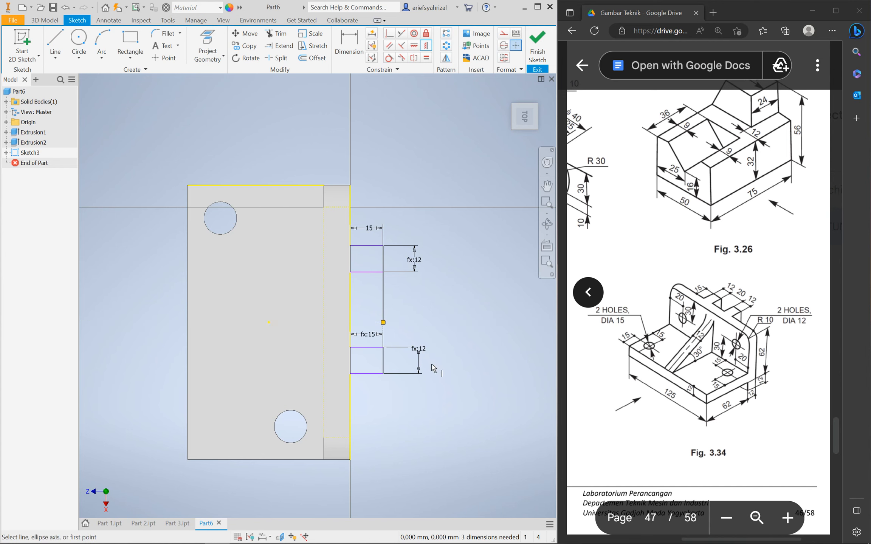
# Dimension the gap between the two slot rectangles to 20
pyautogui.press('d')
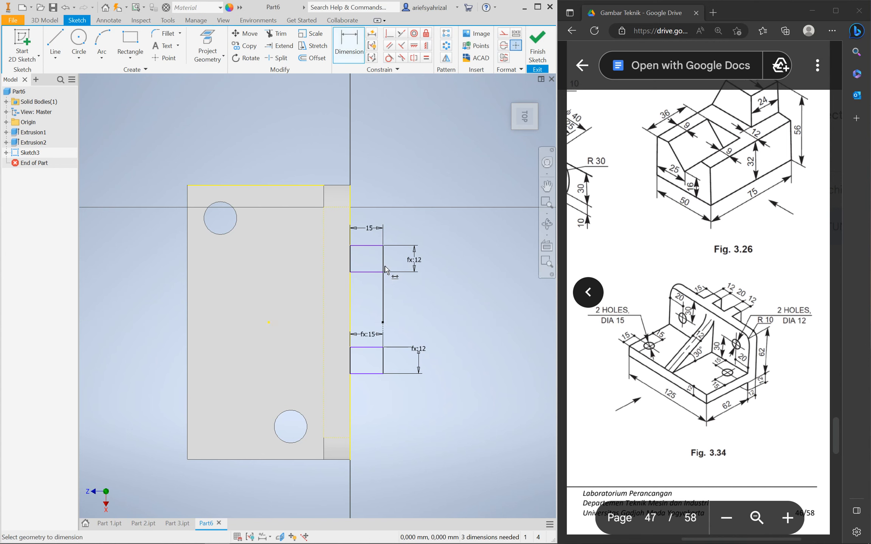
pyautogui.press('Escape')
pyautogui.click(383, 307)
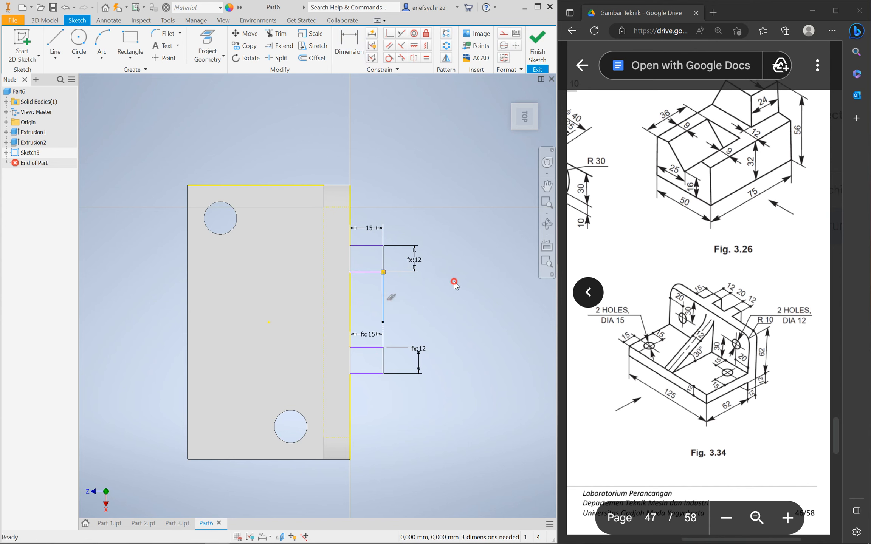
pyautogui.click(352, 47)
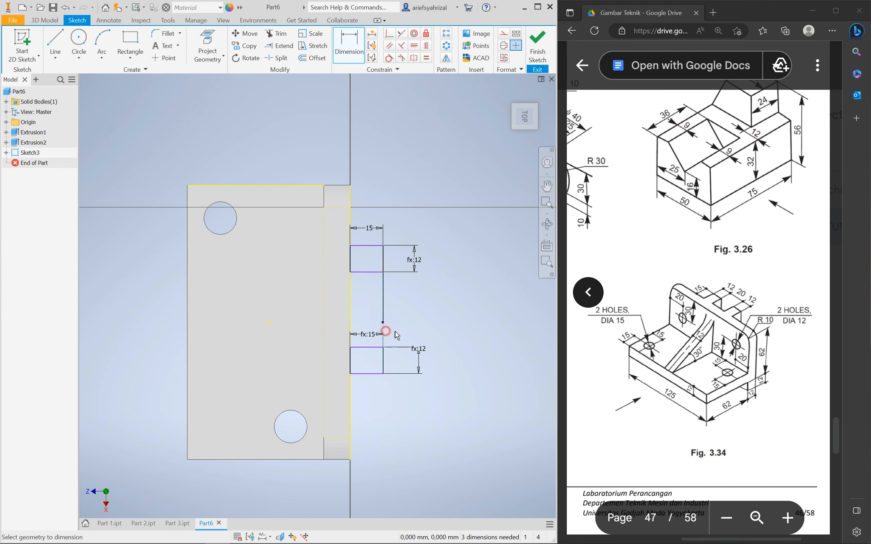
pyautogui.press('Escape')
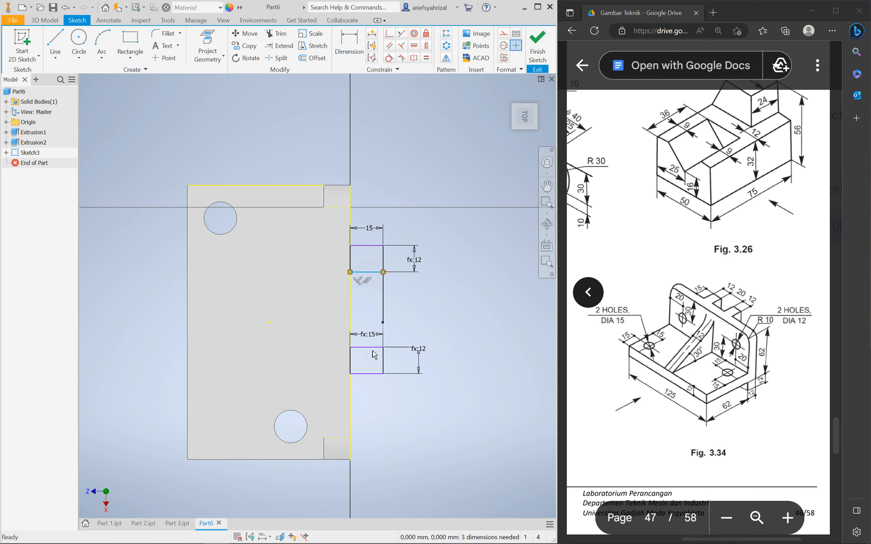
pyautogui.click(409, 321)
pyautogui.click(349, 45)
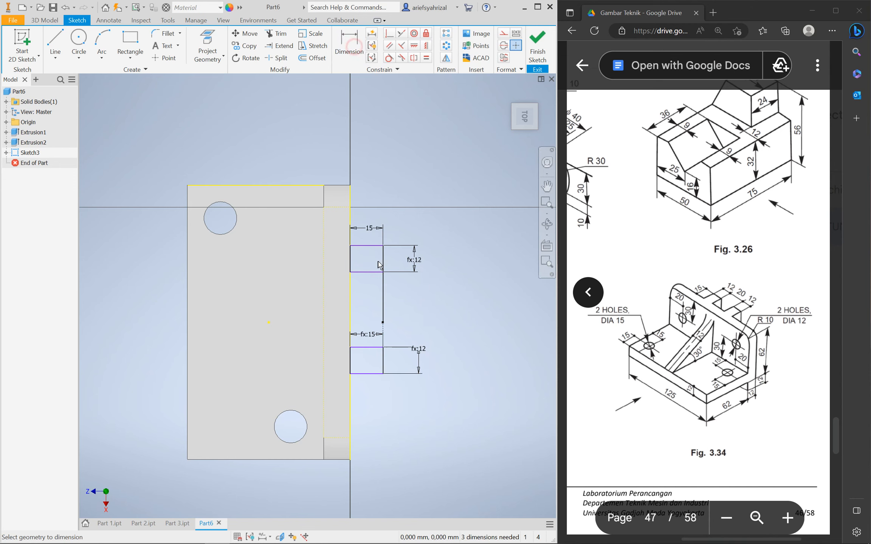
pyautogui.click(379, 272)
pyautogui.click(368, 348)
pyautogui.click(437, 286)
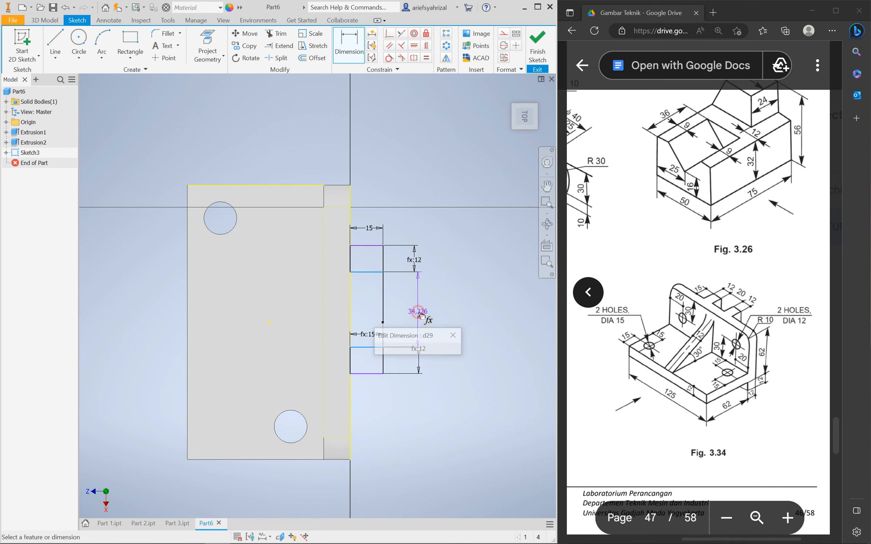
pyautogui.write('20')
pyautogui.press('Return')
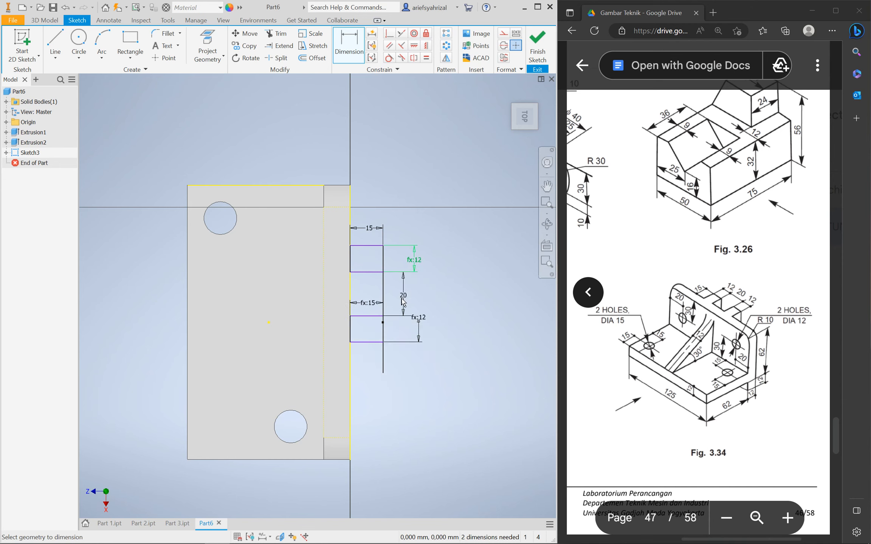
# Delete the old construction line between the slots and drag both rectangles lower
pyautogui.click(383, 366)
pyautogui.press('Escape')
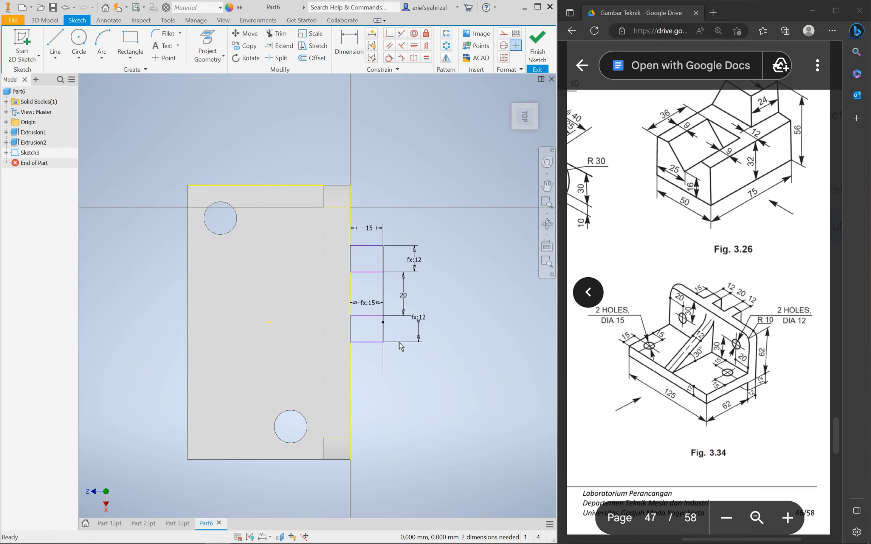
pyautogui.click(383, 291)
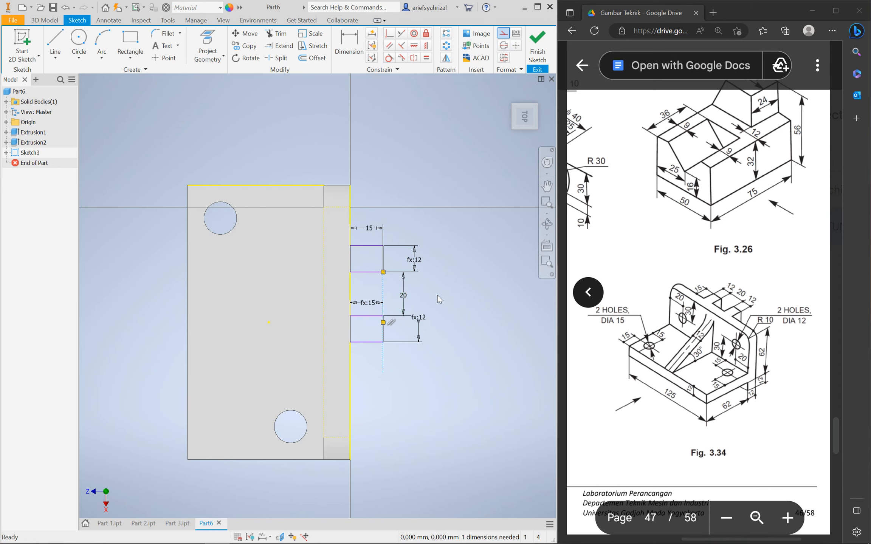
pyautogui.press('Delete')
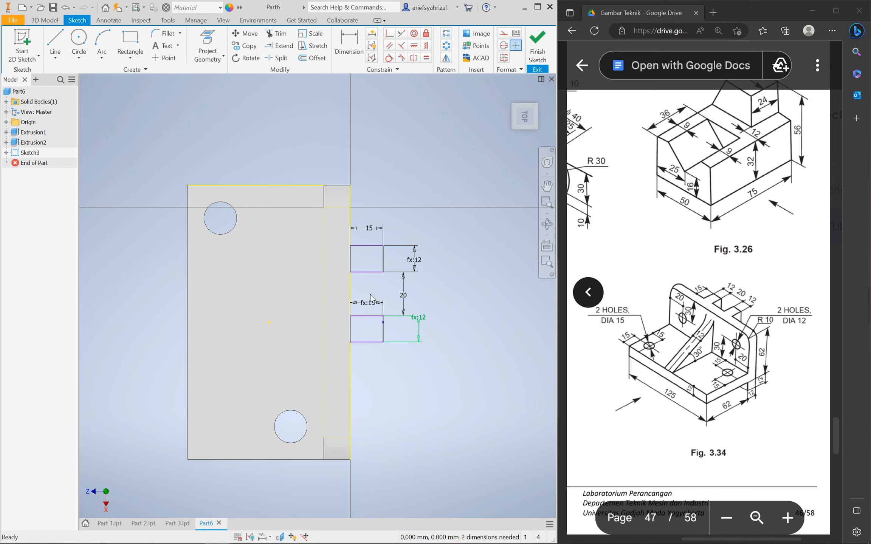
pyautogui.moveTo(365, 319); pyautogui.dragTo(365, 345)
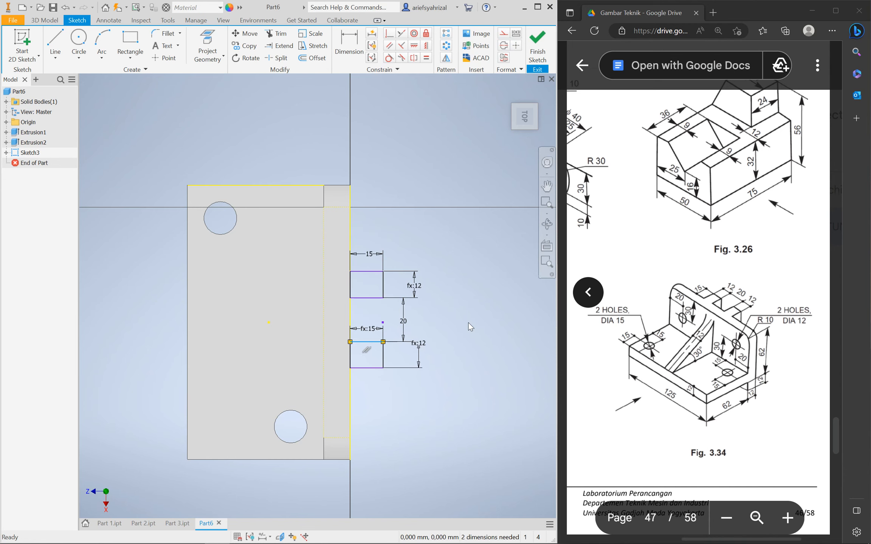
# Draw a new construction line between the slots, align its midpoint vertically with the origin, and finish the sketch
pyautogui.click(55, 42)
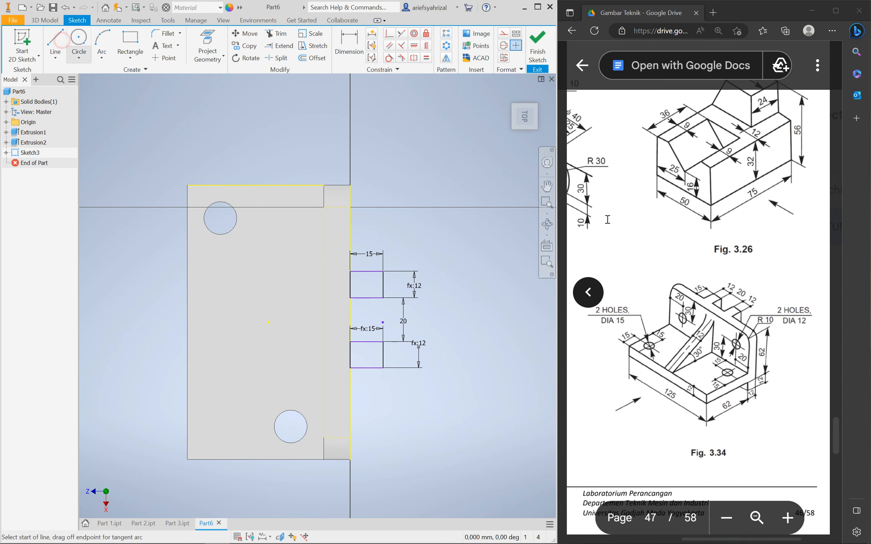
pyautogui.click(502, 34)
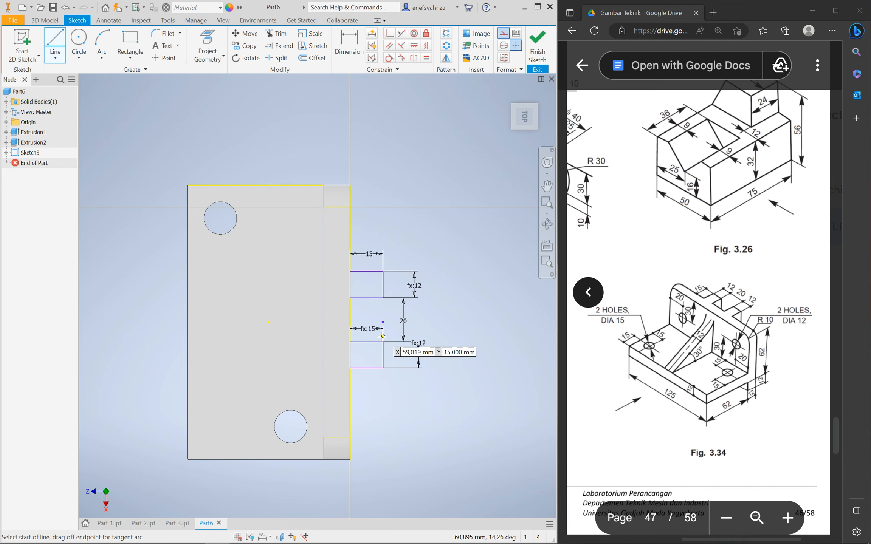
pyautogui.click(383, 298)
pyautogui.click(384, 297)
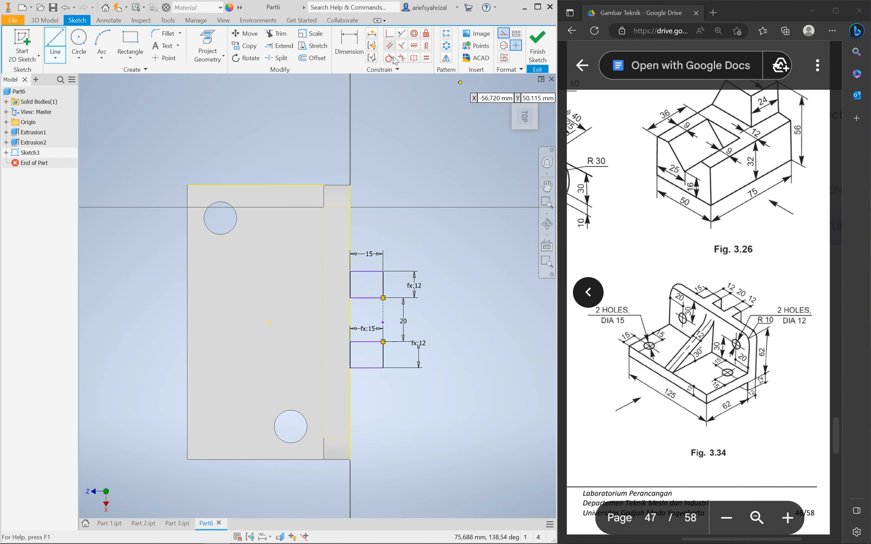
pyautogui.click(426, 46)
pyautogui.click(383, 320)
pyautogui.click(269, 323)
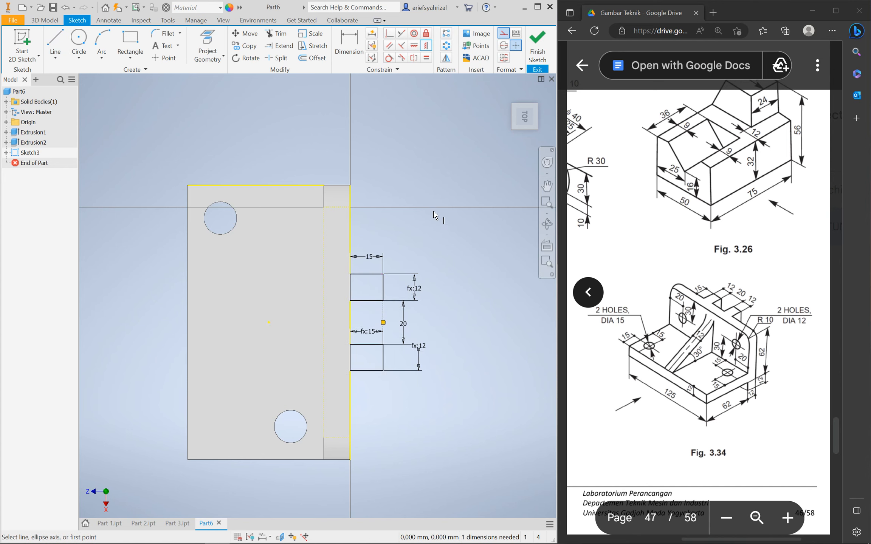
pyautogui.click(537, 47)
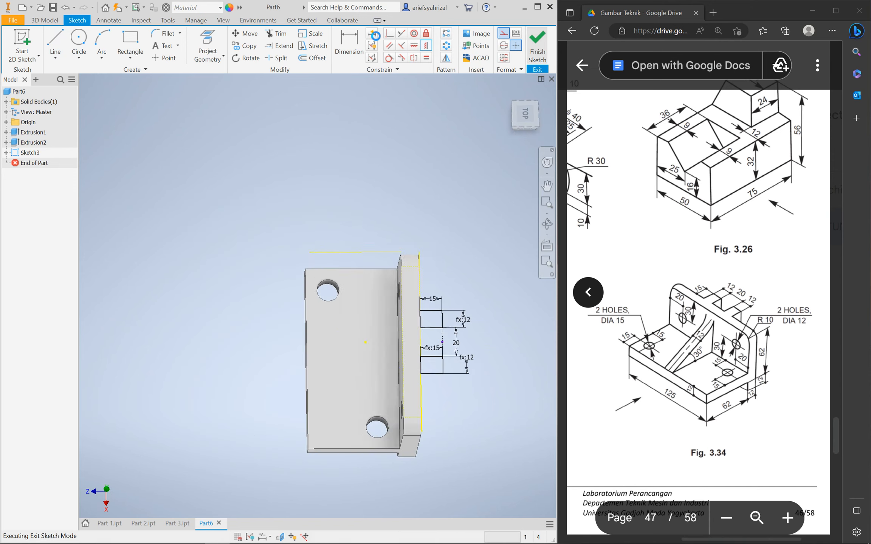
# Extrude both Sketch3 slot rectangles To the chosen face, forming two ribs behind the upright plate
pyautogui.click(57, 42)
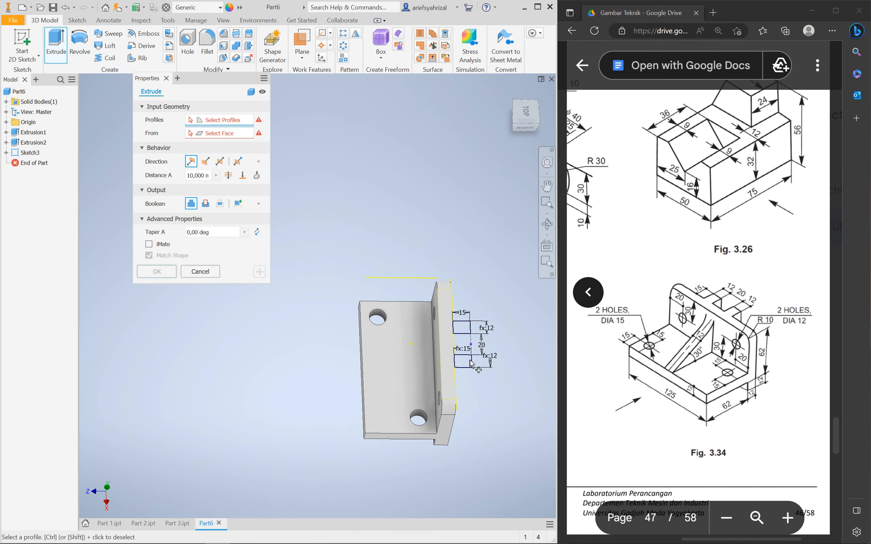
pyautogui.click(469, 362)
pyautogui.click(463, 327)
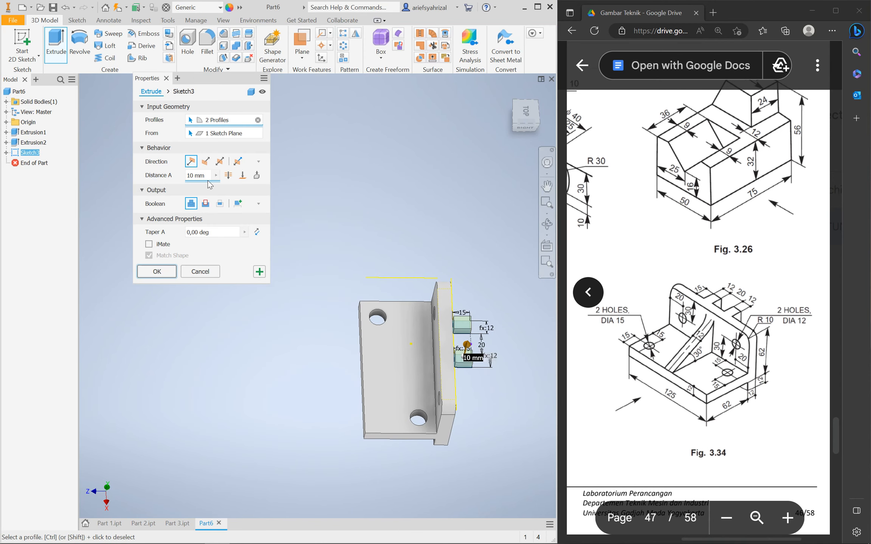
pyautogui.click(243, 175)
pyautogui.keyDown('shift'); pyautogui.moveTo(481, 433); pyautogui.dragTo(424, 377, button='middle'); pyautogui.keyUp('shift')
pyautogui.click(433, 376)
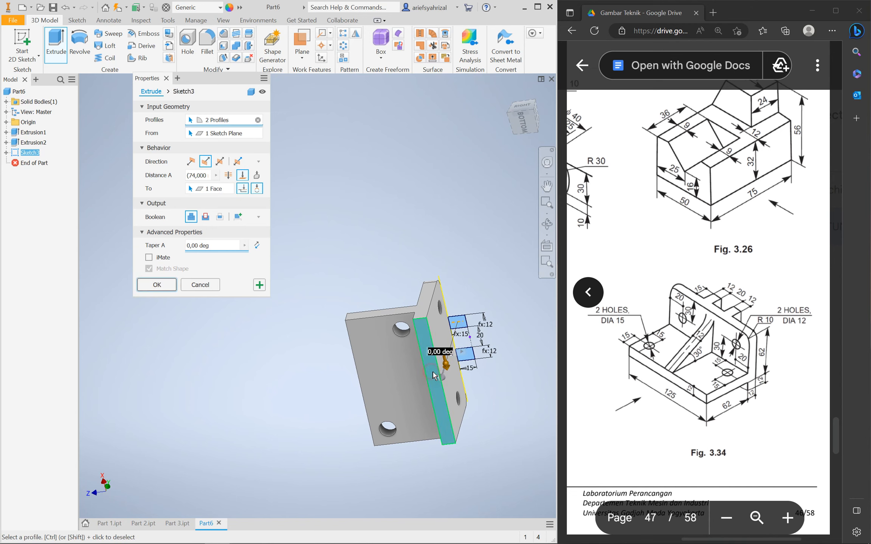
pyautogui.keyDown('shift'); pyautogui.moveTo(438, 275); pyautogui.dragTo(405, 261, button='middle'); pyautogui.keyUp('shift')
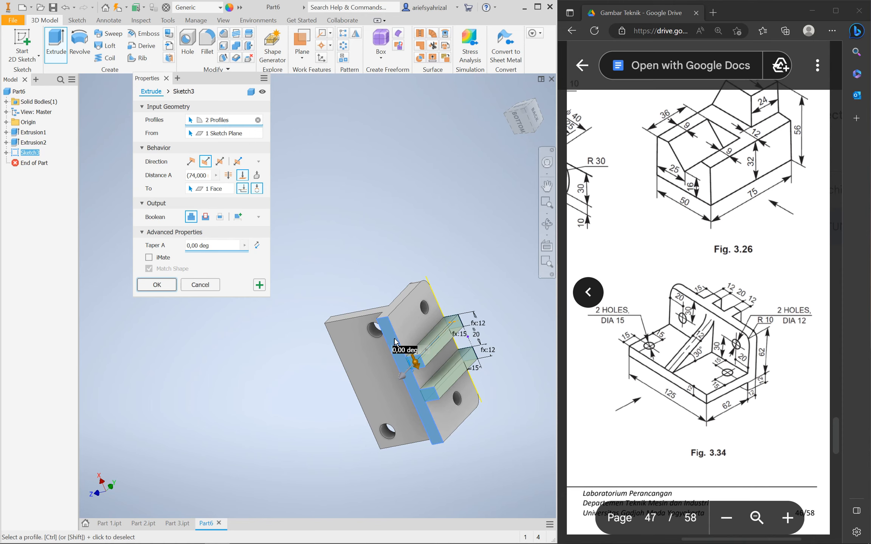
pyautogui.keyDown('shift'); pyautogui.moveTo(452, 340); pyautogui.dragTo(463, 408, button='middle'); pyautogui.keyUp('shift')
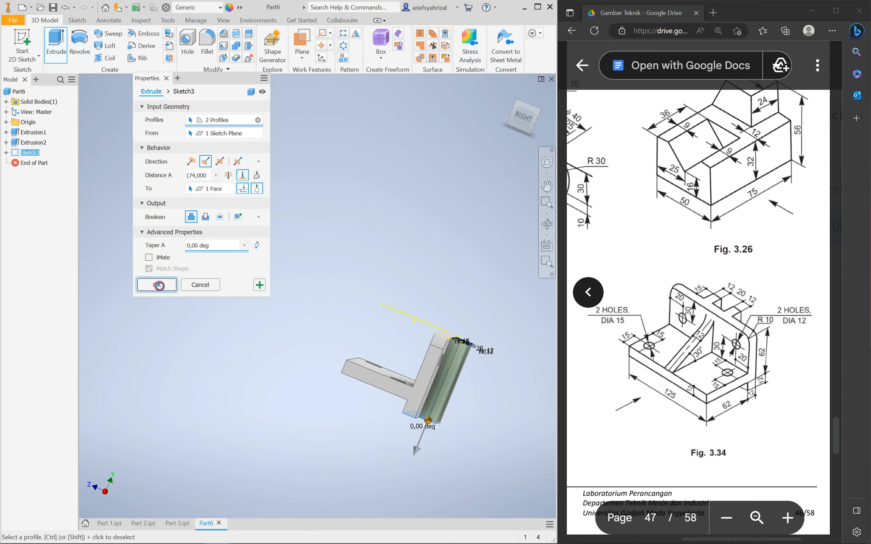
pyautogui.click(159, 285)
# Orbit to inspect the new rib blocks and expand the Origin folder in the model browser
pyautogui.keyDown('shift'); pyautogui.moveTo(414, 456); pyautogui.dragTo(410, 414, button='middle'); pyautogui.keyUp('shift')
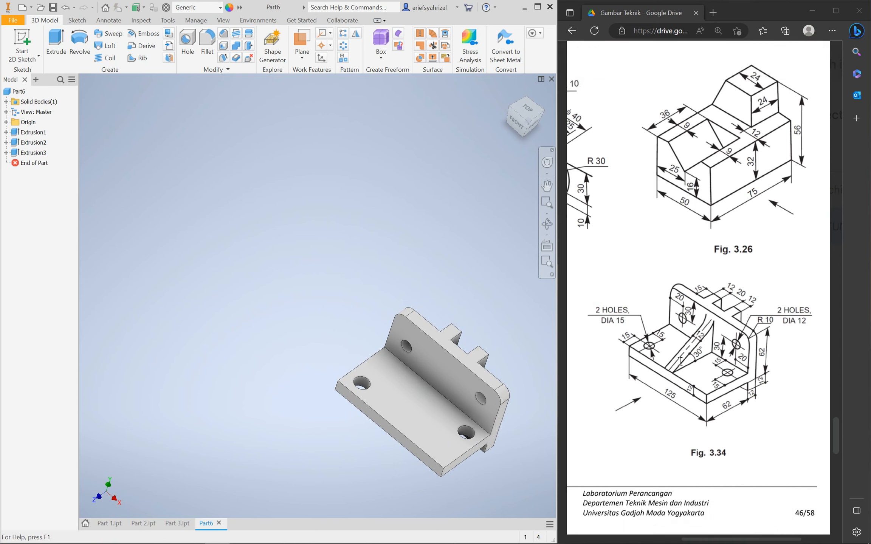
pyautogui.keyDown('shift'); pyautogui.moveTo(367, 432); pyautogui.dragTo(412, 400, button='middle'); pyautogui.keyUp('shift')
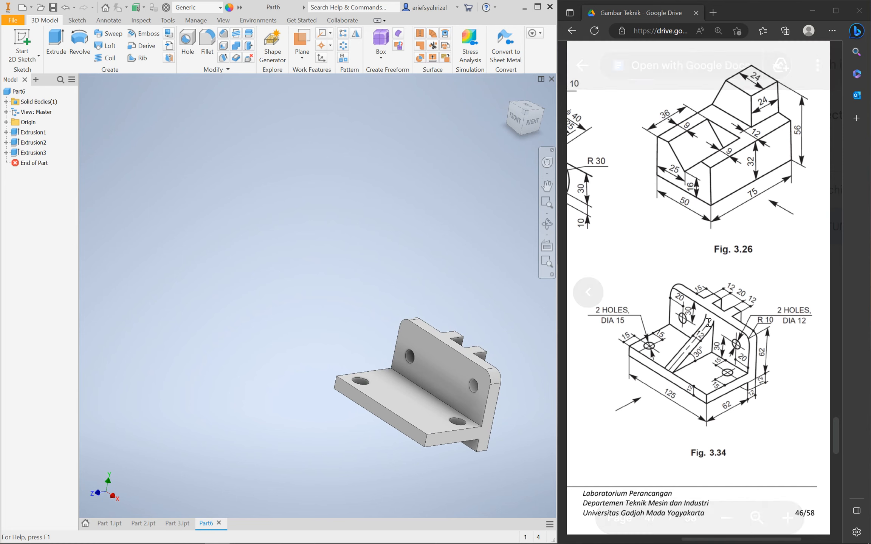
pyautogui.click(6, 122)
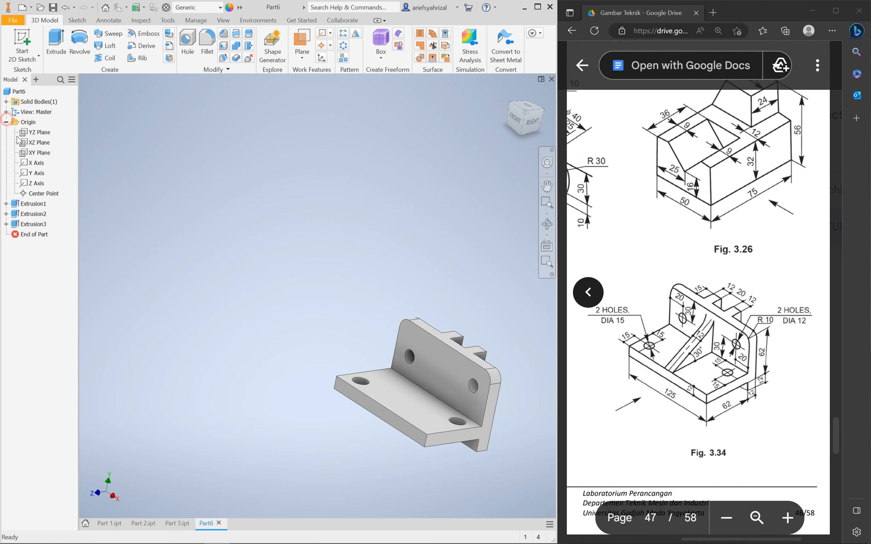
# Start Sketch4 on the YZ Plane with construction mode on, viewed square from the Right
pyautogui.click(39, 133)
pyautogui.click(440, 383)
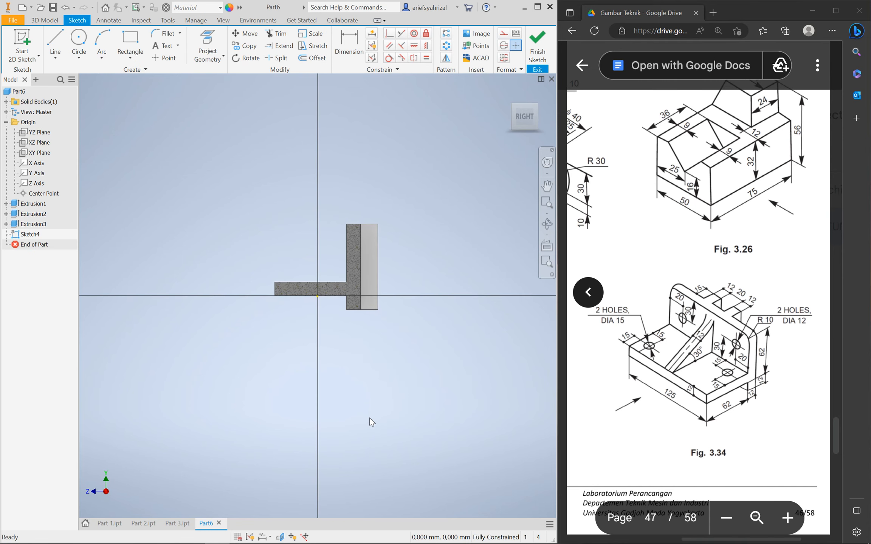
pyautogui.moveTo(313, 399)
pyautogui.keyDown('shift'); pyautogui.mouseDown(button='middle')
pyautogui.moveTo(328, 413)
pyautogui.moveTo(318, 414)
pyautogui.mouseUp(button='middle'); pyautogui.keyUp('shift')
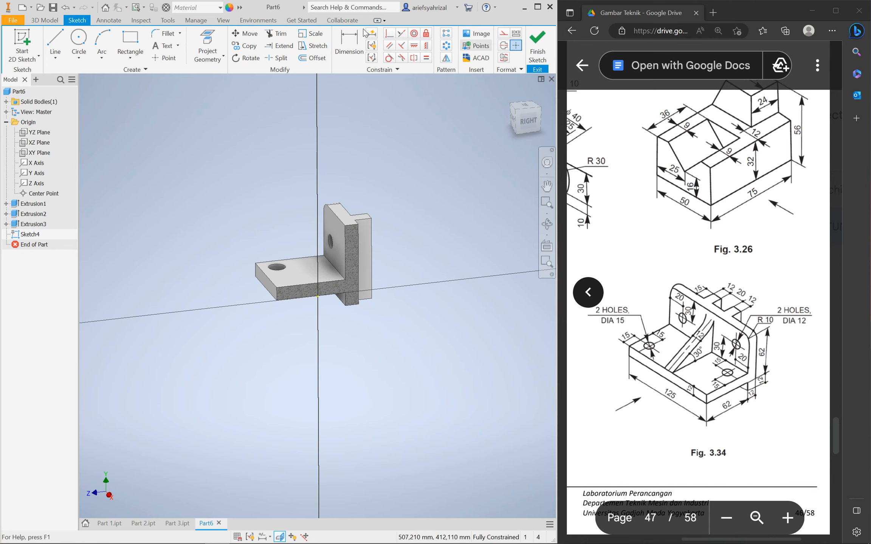
pyautogui.click(503, 33)
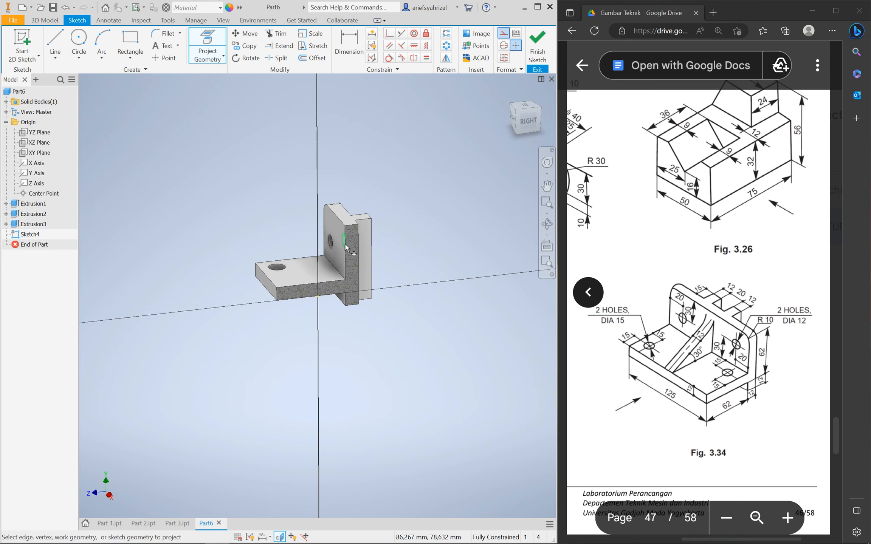
pyautogui.click(528, 120)
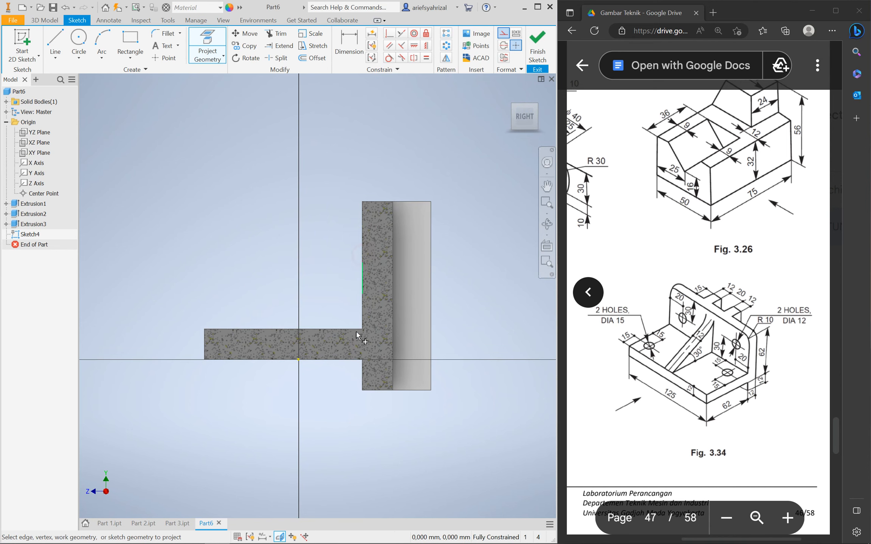
pyautogui.click(55, 42)
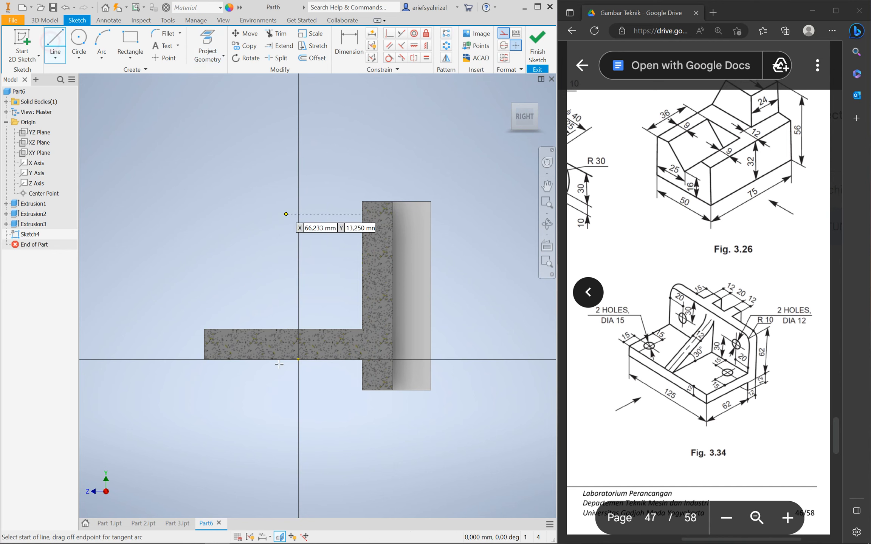
# Draw a slanted line from the base's top-left corner up to the upright plate
pyautogui.click(204, 329)
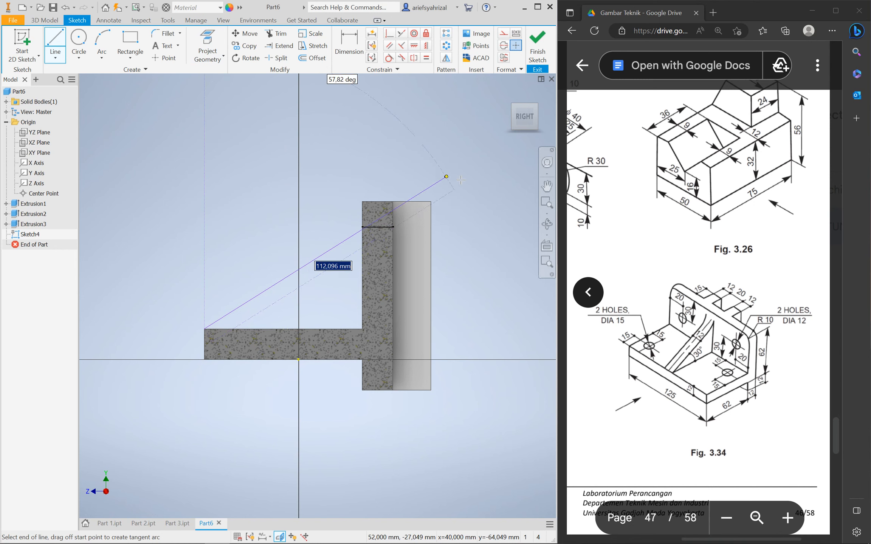
pyautogui.click(377, 234)
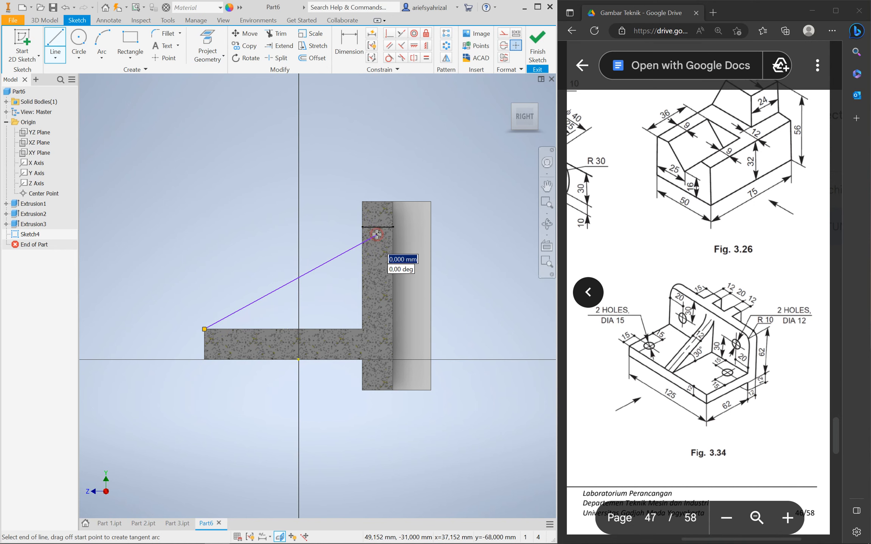
pyautogui.press('Escape')
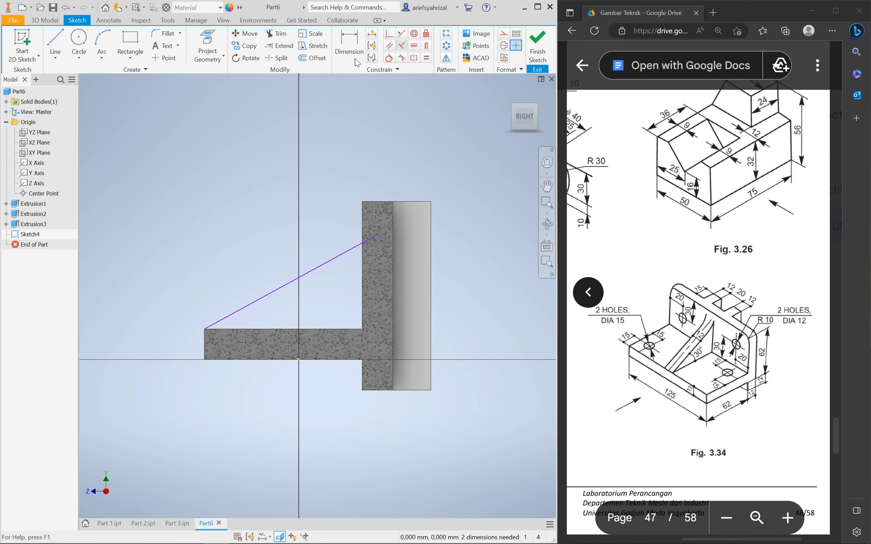
# Dimension the angle between the slanted line and the base's top edge as 30°
pyautogui.click(348, 43)
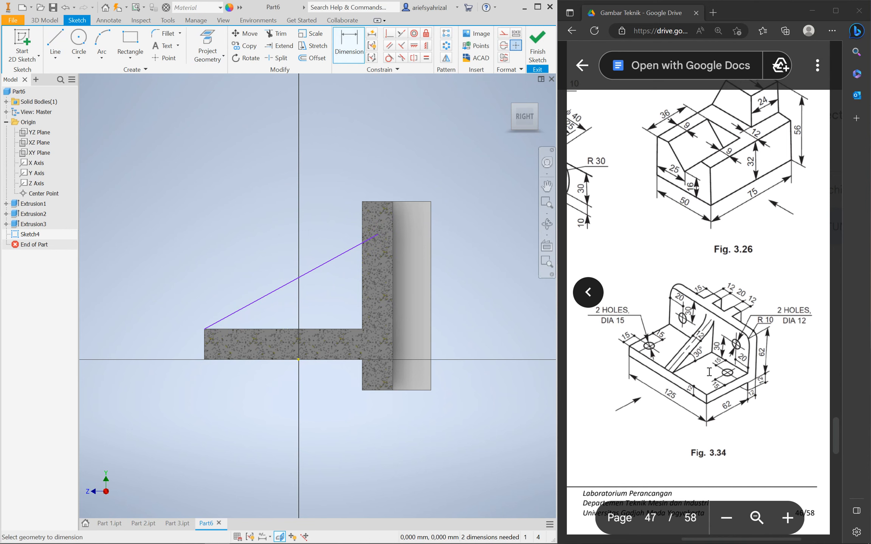
pyautogui.click(283, 287)
pyautogui.click(261, 329)
pyautogui.click(271, 307)
pyautogui.write('30')
pyautogui.press('Return')
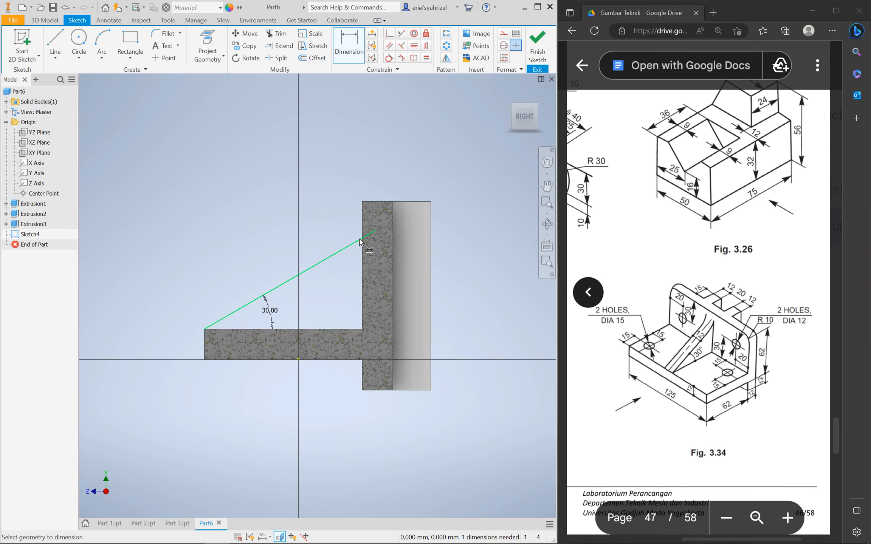
pyautogui.scroll(3, 360, 242)
pyautogui.scroll(-5, 360, 245)
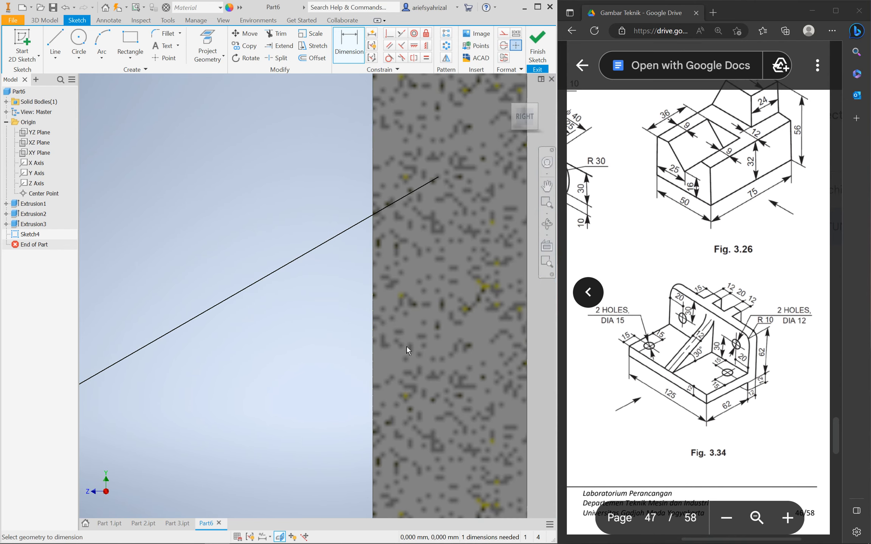
pyautogui.scroll(5, 407, 346)
pyautogui.scroll(-4, 391, 364)
pyautogui.scroll(3, 393, 348)
pyautogui.scroll(-5, 392, 349)
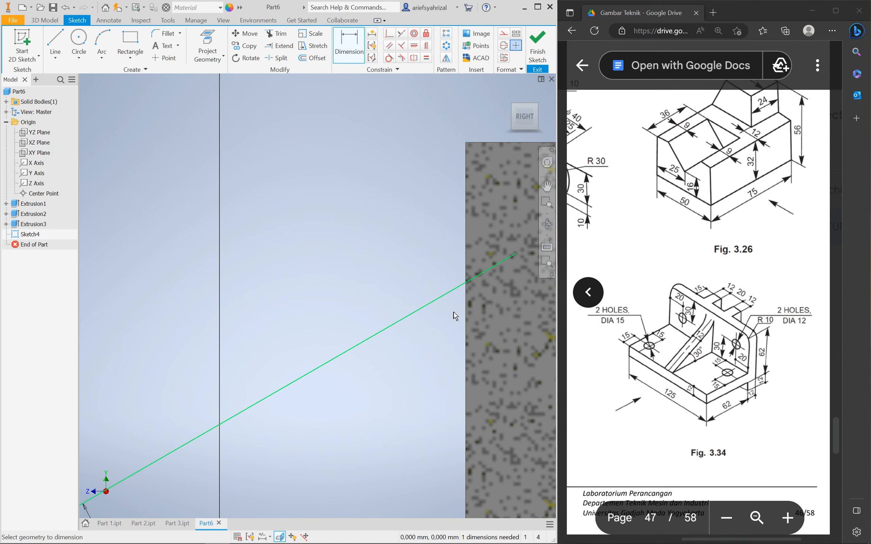
pyautogui.scroll(5, 438, 342)
pyautogui.scroll(-5, 427, 343)
pyautogui.scroll(5, 426, 345)
pyautogui.scroll(-4, 420, 352)
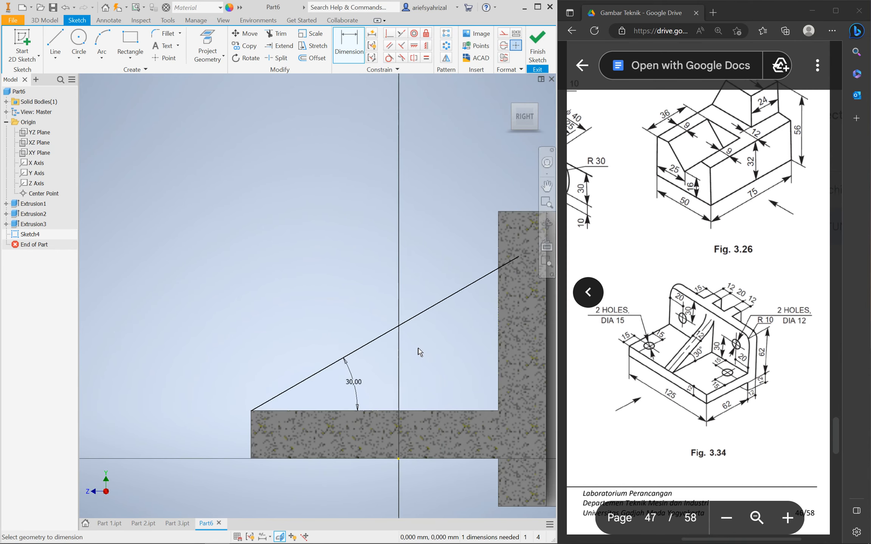
pyautogui.scroll(2, 420, 353)
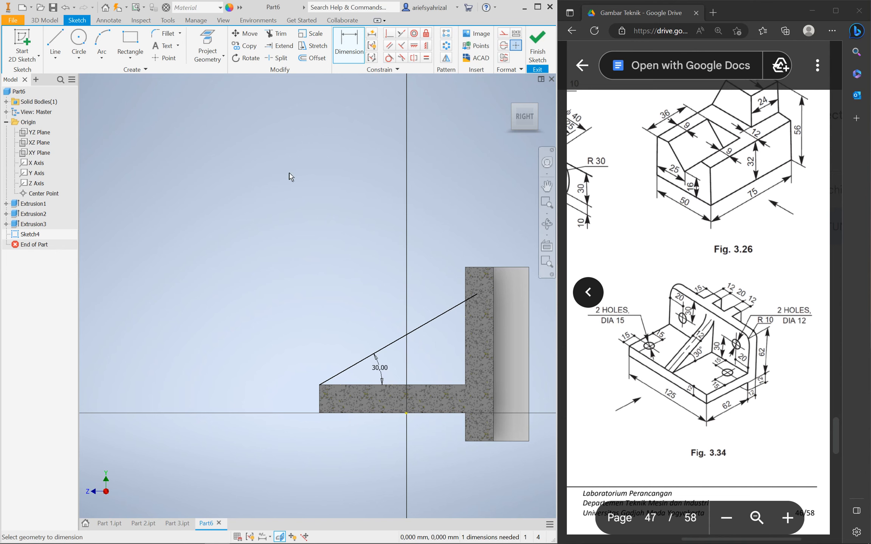
# Zoom in on the 30° rib line's upper end, cancelling the pending dimension
pyautogui.click(43, 20)
pyautogui.press('d')
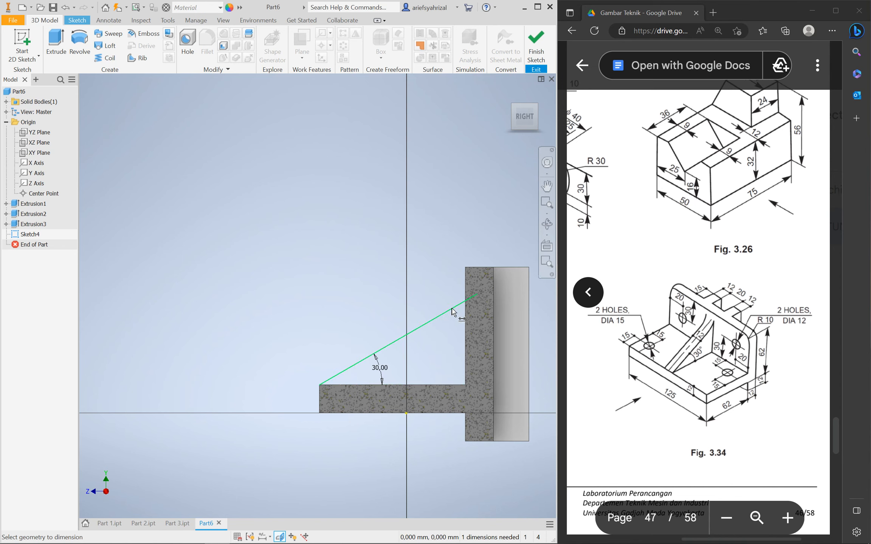
pyautogui.scroll(5, 470, 300)
pyautogui.scroll(-11, 467, 299)
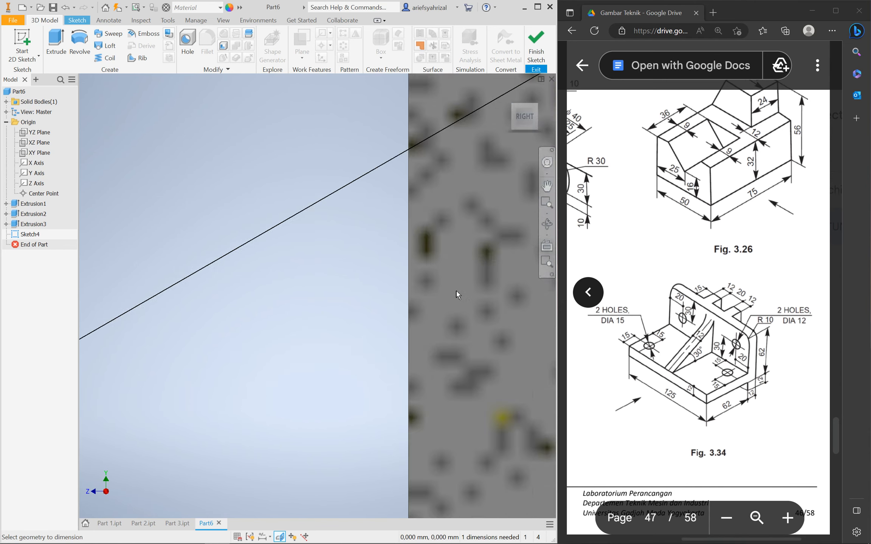
pyautogui.scroll(5, 457, 292)
pyautogui.click(459, 269)
pyautogui.press('Escape')
# Drag the rib line's upper endpoint back so it stops just short of the back wall
pyautogui.click(468, 261)
pyautogui.moveTo(472, 261); pyautogui.dragTo(411, 309)
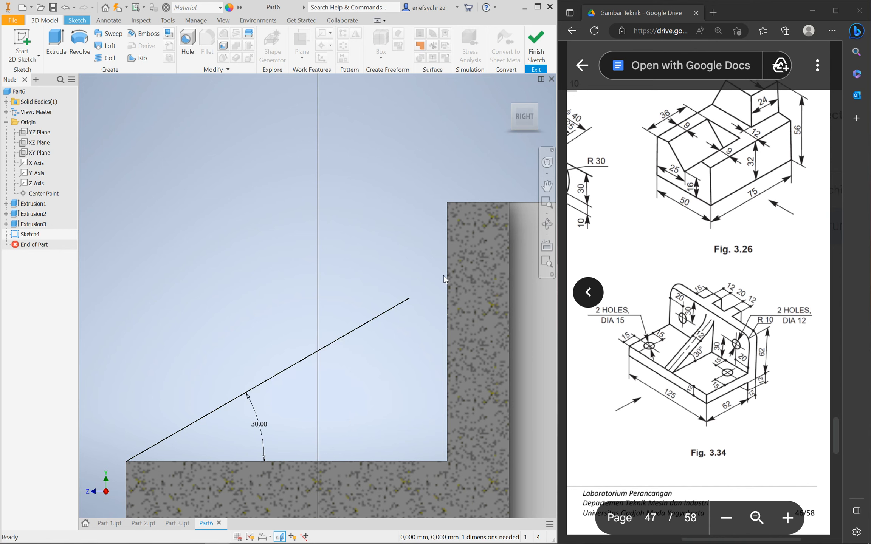
pyautogui.click(410, 299)
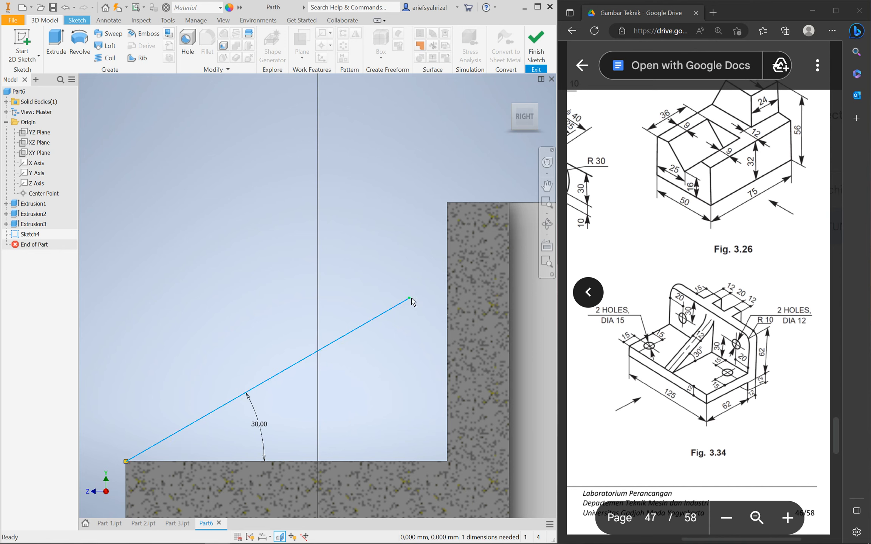
pyautogui.moveTo(410, 300); pyautogui.dragTo(457, 271)
pyautogui.click(266, 251)
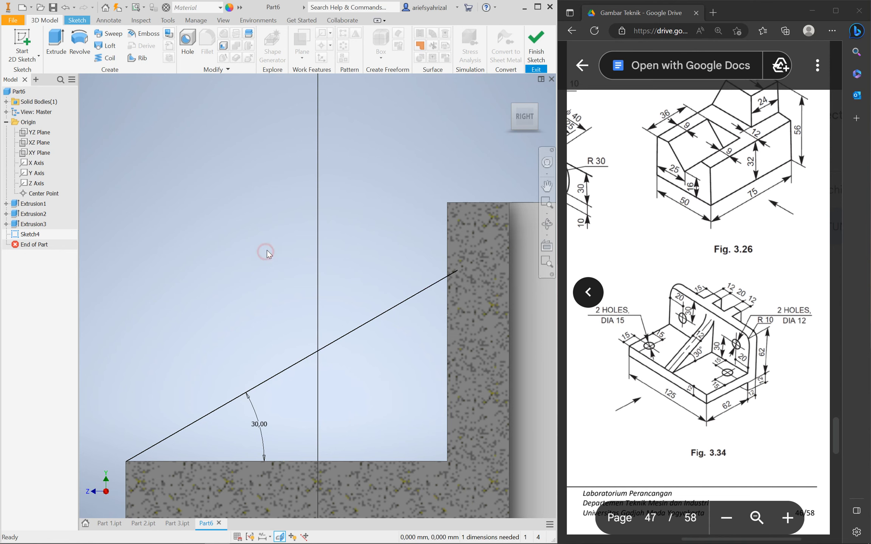
pyautogui.moveTo(458, 270); pyautogui.dragTo(403, 301)
pyautogui.click(339, 230)
pyautogui.scroll(5, 417, 358)
pyautogui.scroll(-6, 407, 367)
pyautogui.scroll(4, 406, 366)
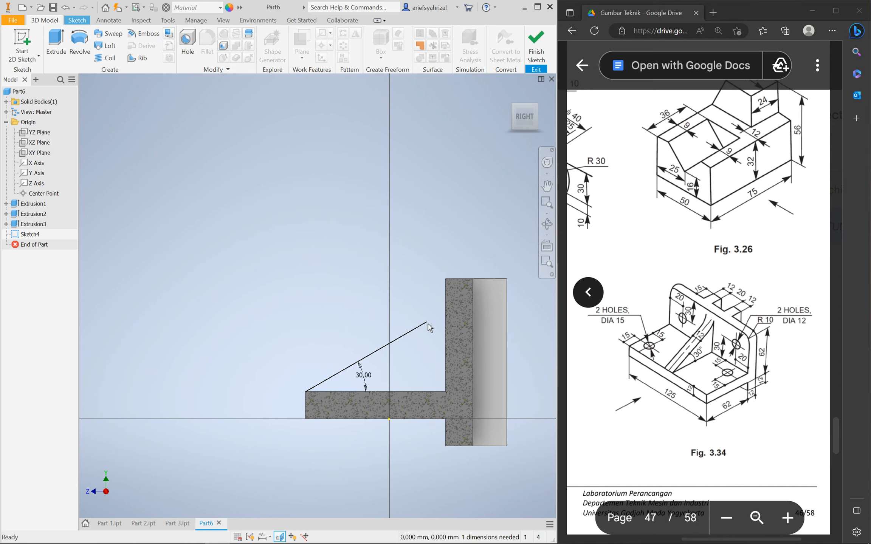
pyautogui.scroll(-4, 427, 357)
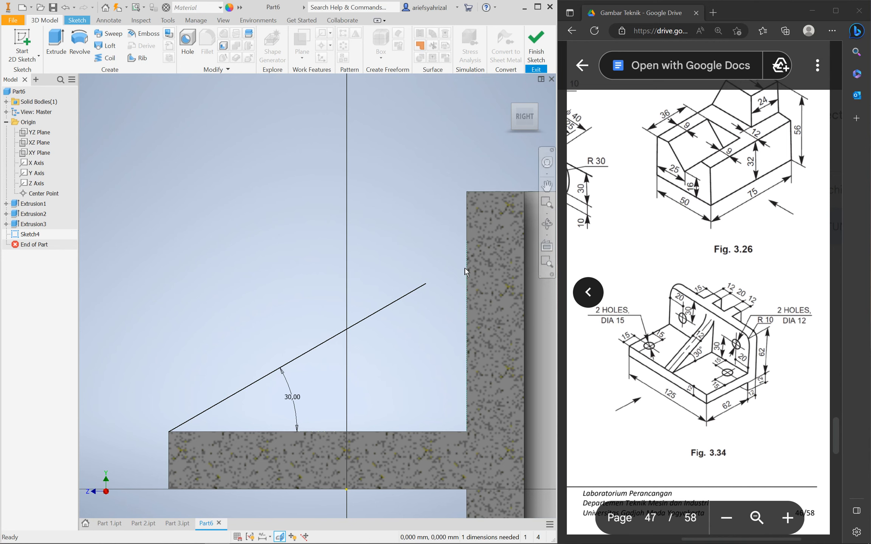
# Create a 12 mm thick rib from the 30° line, Parallel to Sketch Plane
pyautogui.click(136, 59)
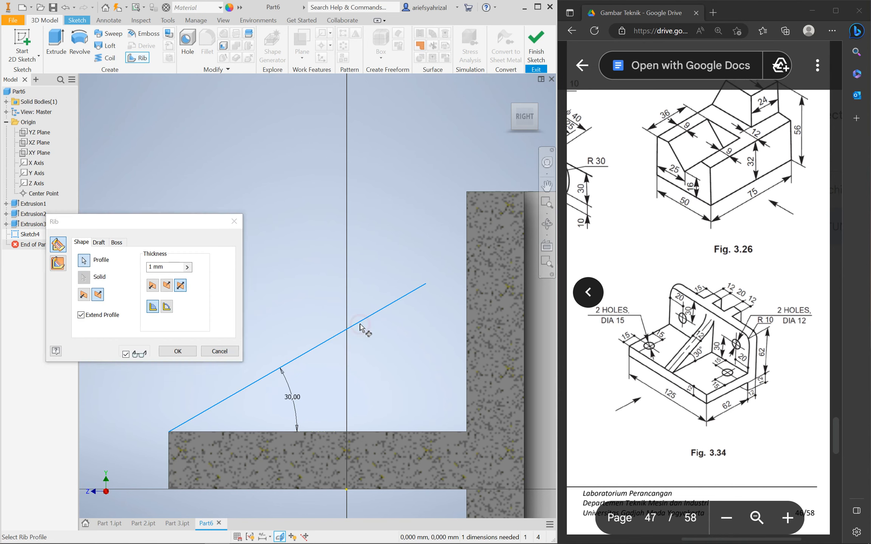
pyautogui.click(58, 263)
pyautogui.keyDown('shift'); pyautogui.moveTo(371, 419); pyautogui.dragTo(465, 448, button='middle'); pyautogui.keyUp('shift')
pyautogui.click(171, 267)
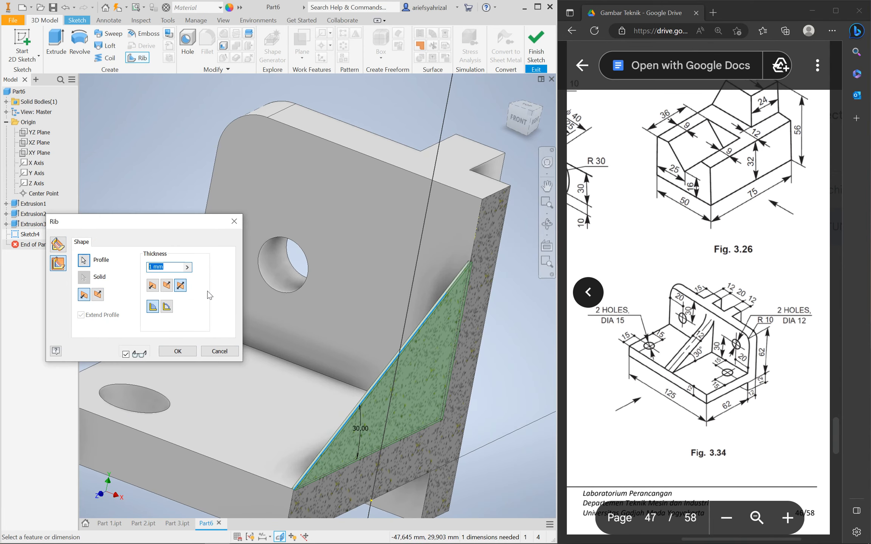
pyautogui.write('12')
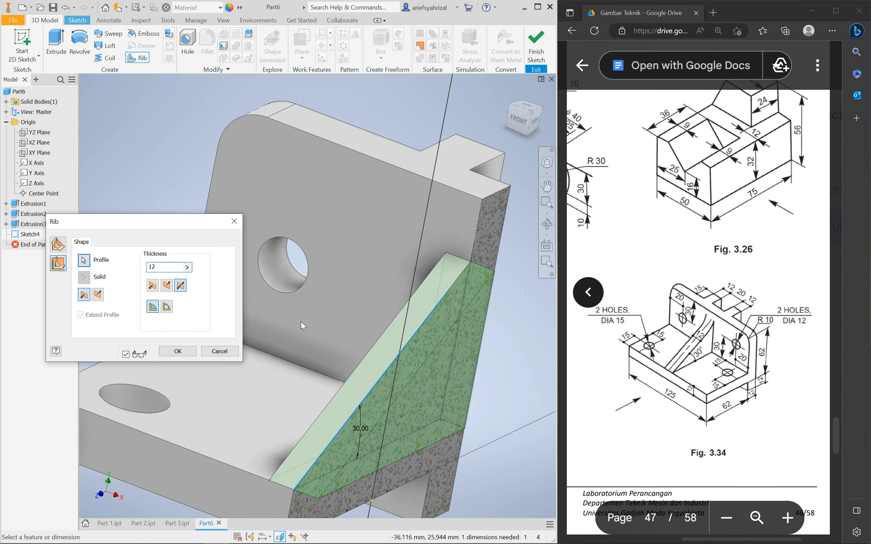
pyautogui.scroll(-5, 301, 321)
pyautogui.click(177, 351)
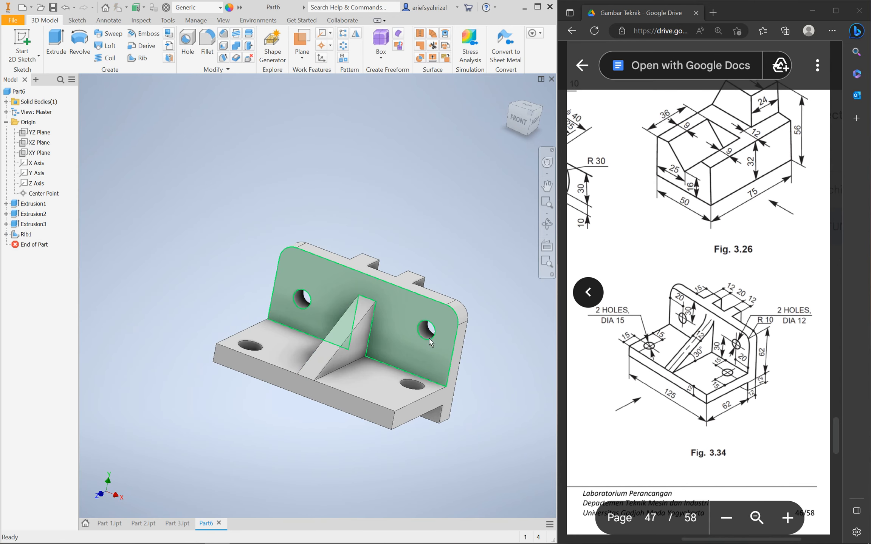
pyautogui.moveTo(406, 374)
pyautogui.keyDown('shift'); pyautogui.mouseDown(button='middle')
pyautogui.moveTo(381, 370)
pyautogui.moveTo(395, 374)
pyautogui.mouseUp(button='middle'); pyautogui.keyUp('shift')
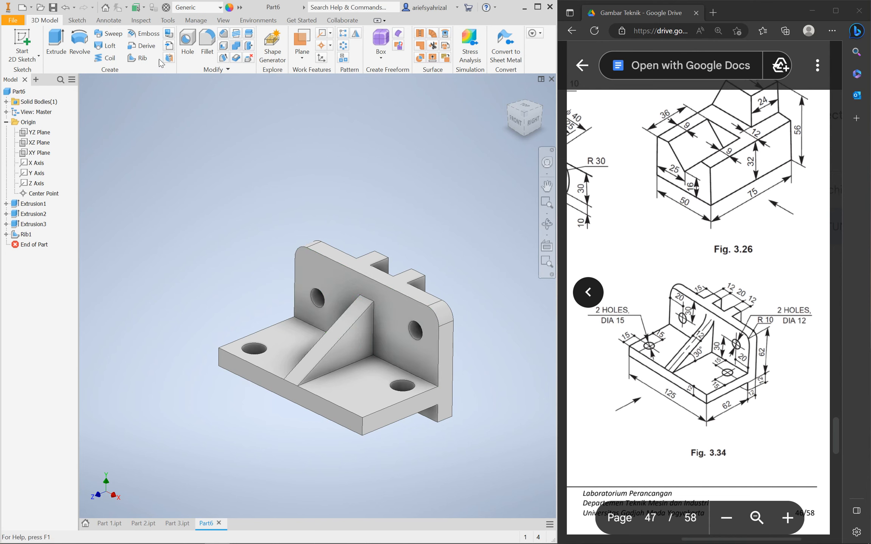
# Fillet the diagonal rib's top edge with a 10 mm radius
pyautogui.click(207, 41)
pyautogui.click(366, 299)
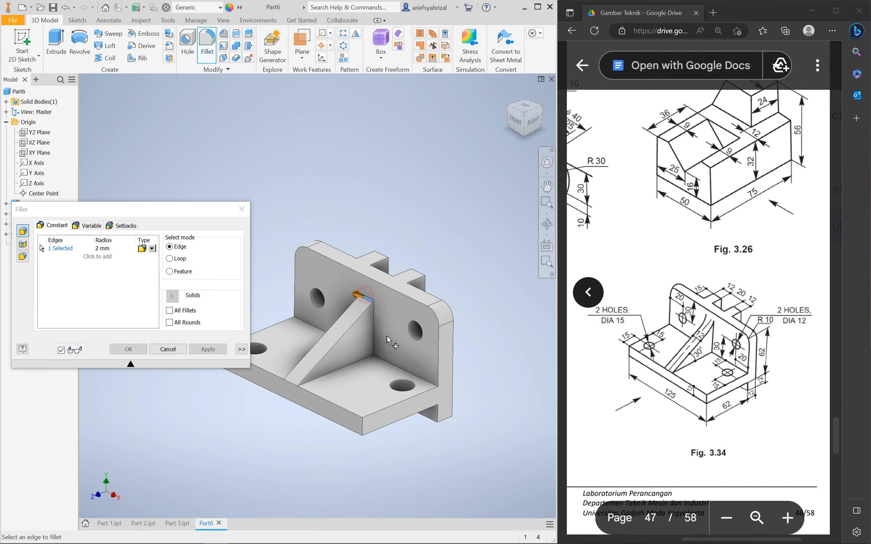
pyautogui.click(102, 248)
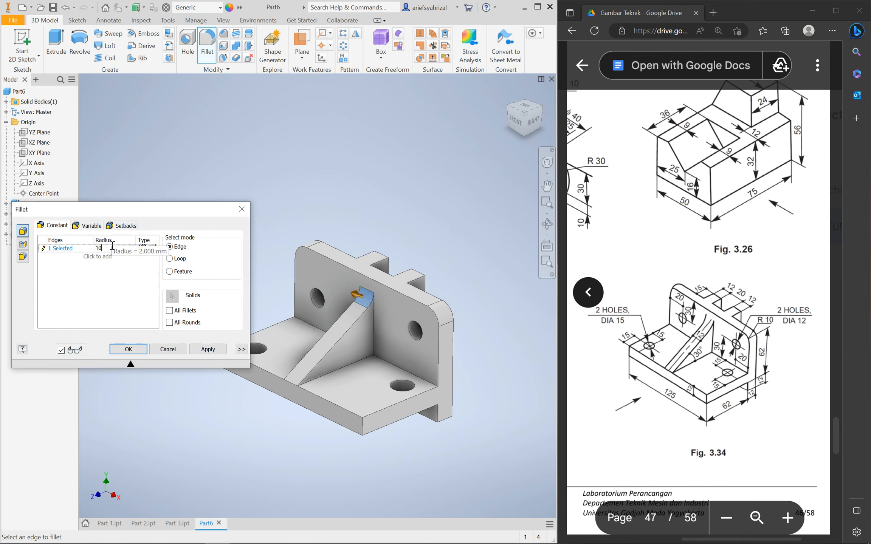
pyautogui.click(129, 349)
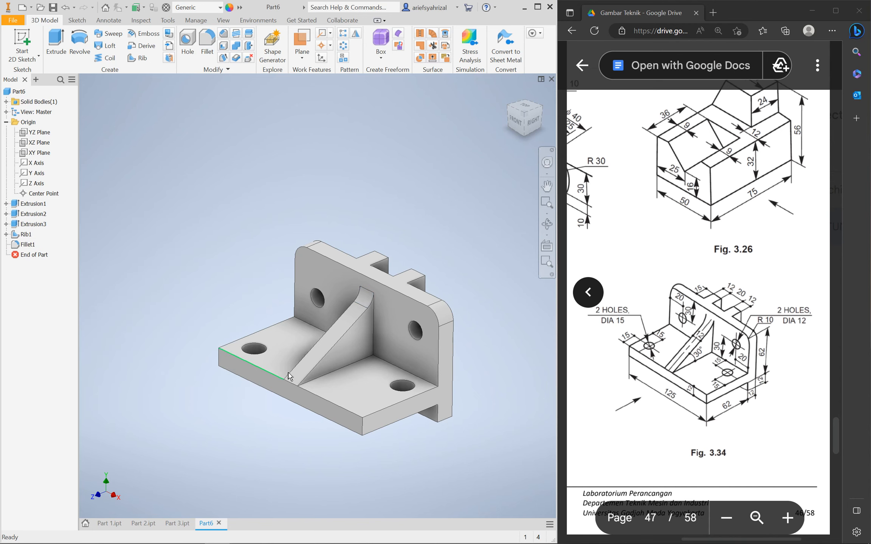
pyautogui.scroll(-3, 289, 382)
pyautogui.scroll(4, 302, 392)
pyautogui.scroll(-4, 327, 410)
pyautogui.keyDown('shift'); pyautogui.moveTo(288, 394); pyautogui.dragTo(350, 339, button='middle'); pyautogui.keyUp('shift')
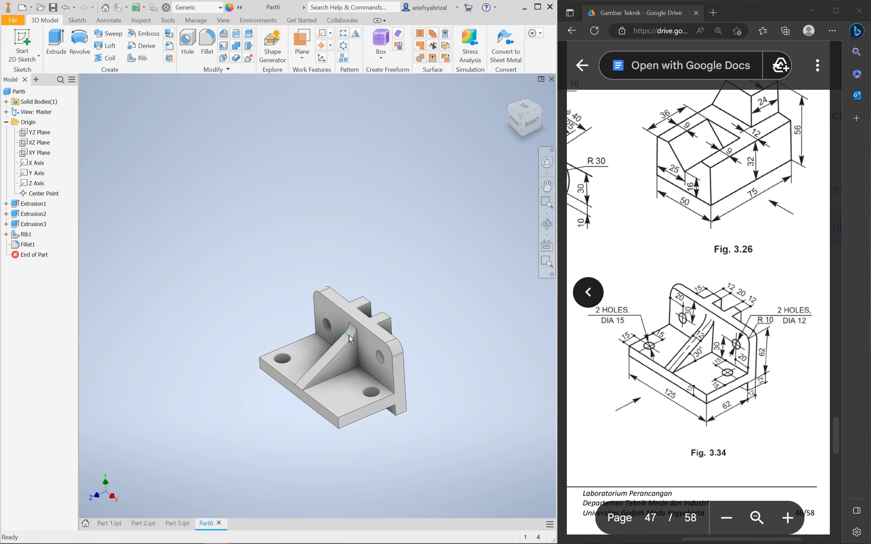
# Save the bracket part under the file name 'Part 4'
pyautogui.hotkey('ctrl', 's')
pyautogui.write('Part 4')
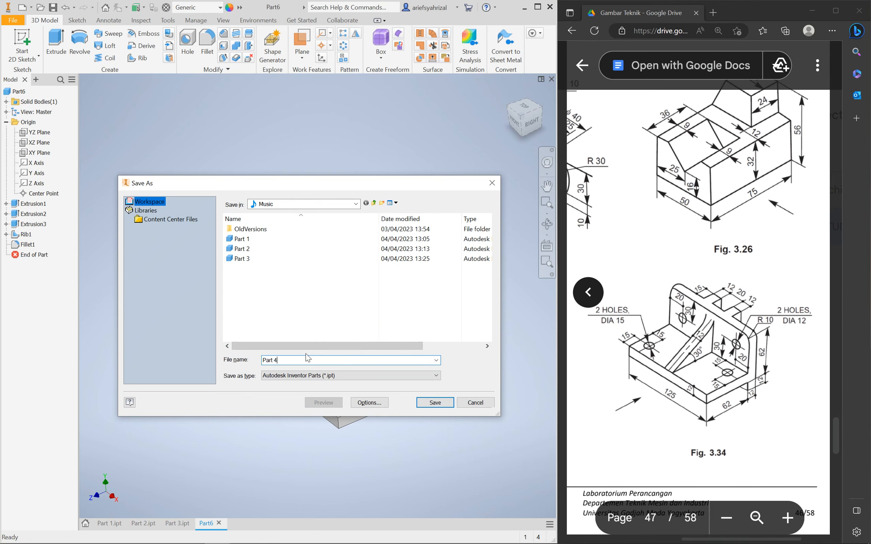
pyautogui.click(439, 402)
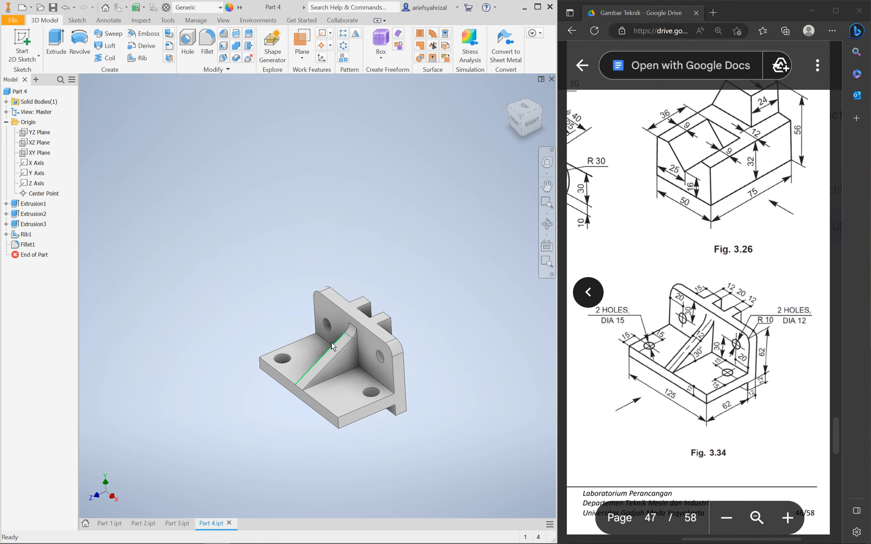
# Zoom the reference drawing out to the whole page and shift to neighbouring figures
pyautogui.moveTo(328, 342)
pyautogui.keyDown('shift'); pyautogui.mouseDown(button='middle')
pyautogui.moveTo(349, 338)
pyautogui.moveTo(342, 339)
pyautogui.mouseUp(button='middle'); pyautogui.keyUp('shift')
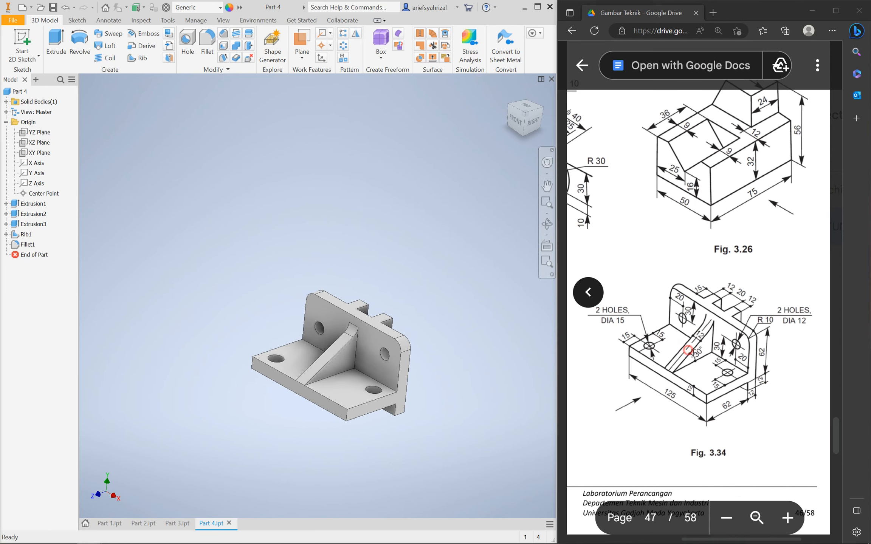
pyautogui.click(726, 518)
pyautogui.moveTo(703, 361); pyautogui.dragTo(682, 297, button='middle')
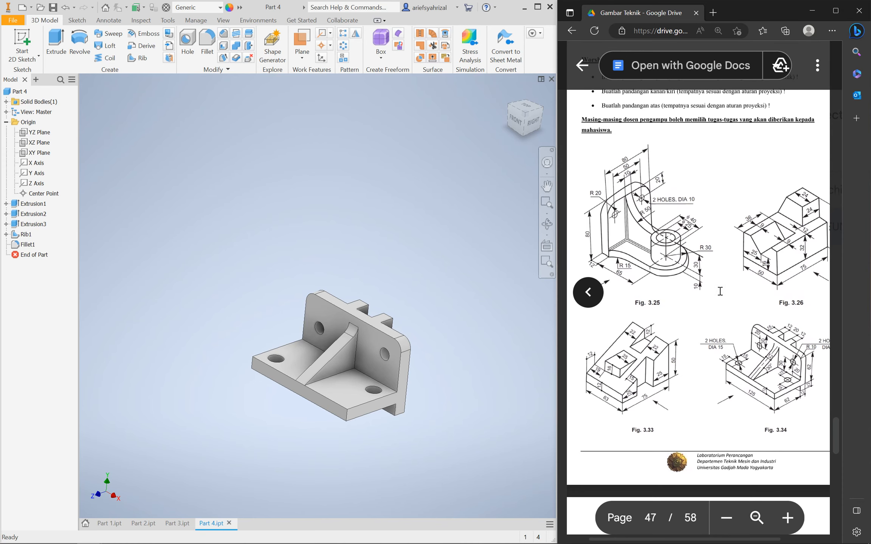
# Scroll the drawing PDF to page 48, showing Figs. 3.29 and 3.30
pyautogui.scroll(-12, 720, 291)
pyautogui.scroll(5, 716, 299)
pyautogui.scroll(-3, 716, 299)
pyautogui.scroll(3, 702, 305)
pyautogui.scroll(-10, 691, 310)
pyautogui.scroll(-8, 690, 317)
pyautogui.scroll(15, 707, 327)
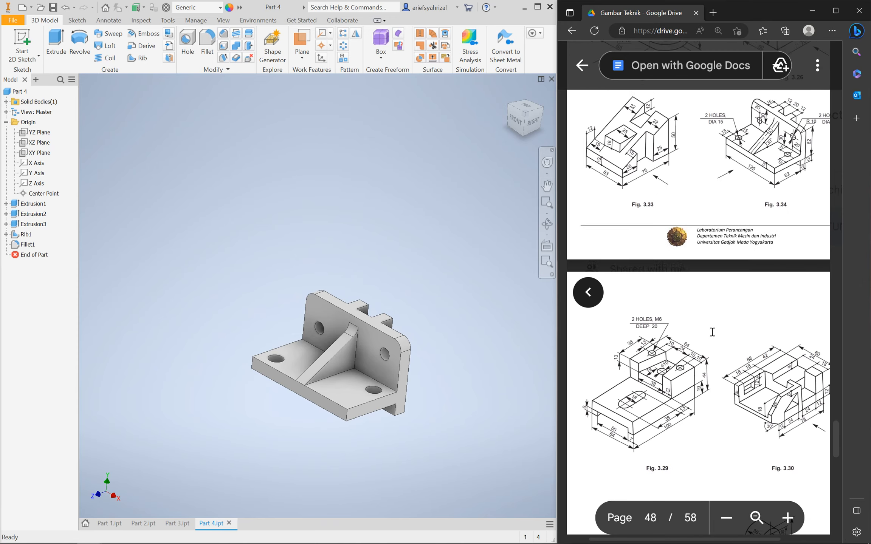